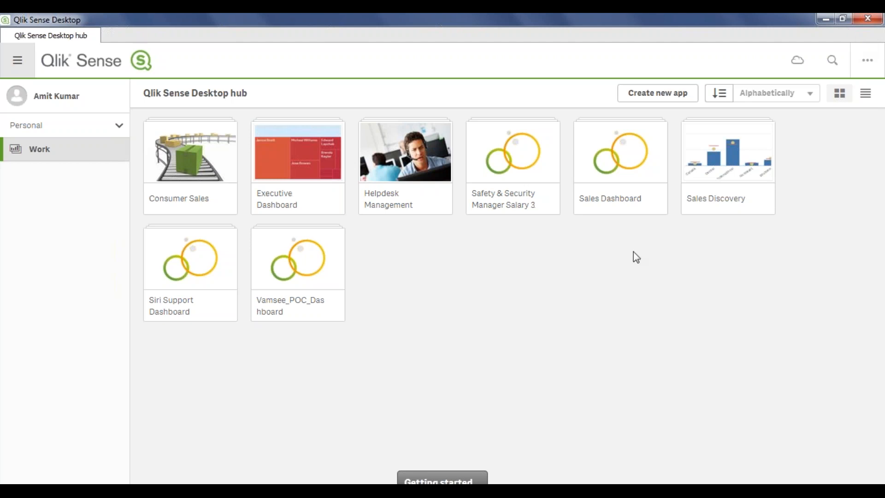
Step: Open the Vamsee_POC_Dashboard app, dismiss the upgrade notice and open its data model viewer in a separate tab
left_click(298, 265)
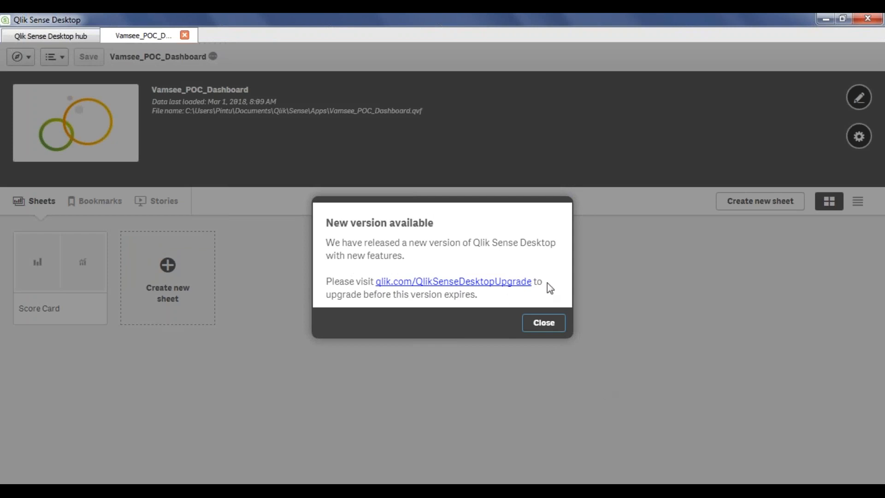
left_click(545, 325)
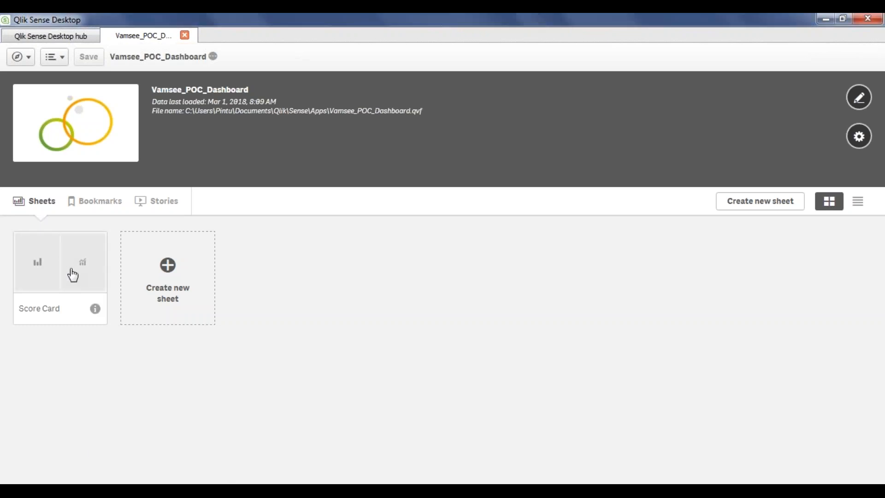
left_click(30, 60)
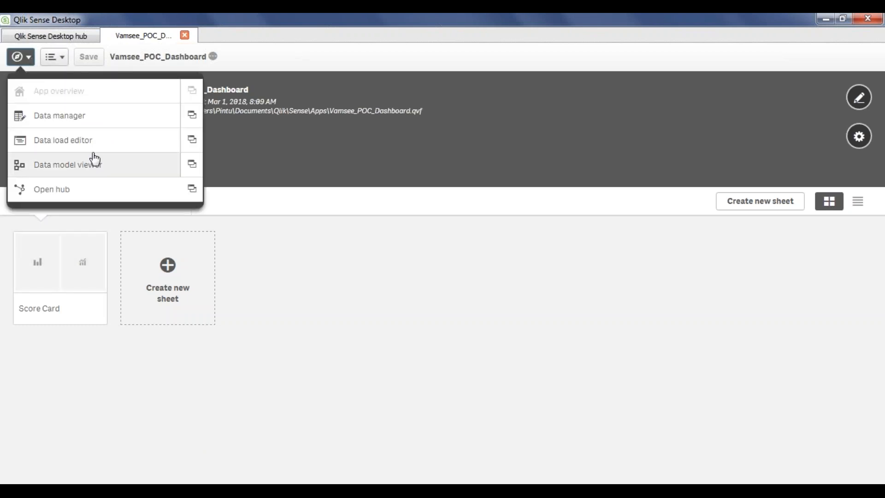
left_click(192, 165)
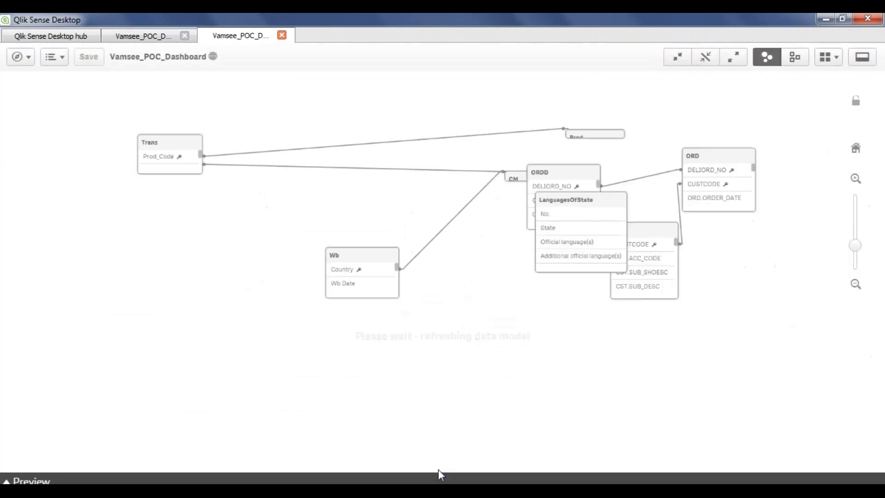
Step: Move the LanguagesOfState, CST and ORDD tables apart so they no longer overlap, and expand all tables in the model
left_click_drag(549, 205, 115, 277)
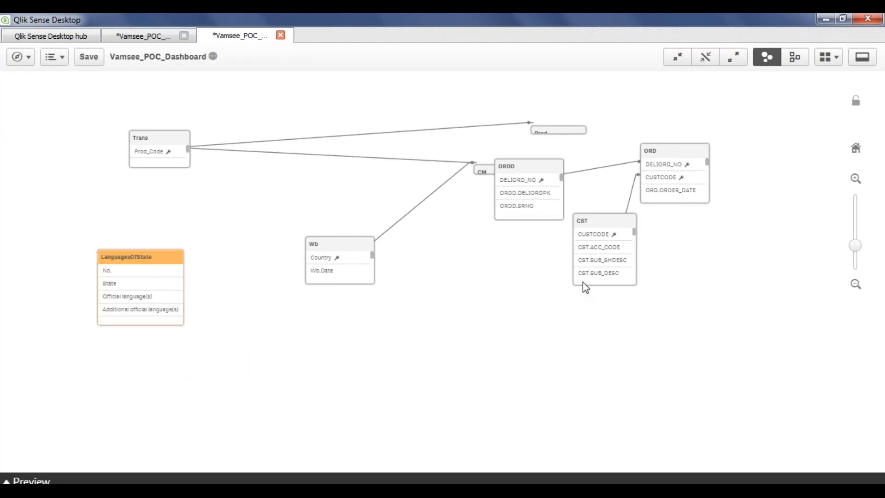
left_click_drag(610, 223, 769, 293)
left_click_drag(533, 176, 590, 274)
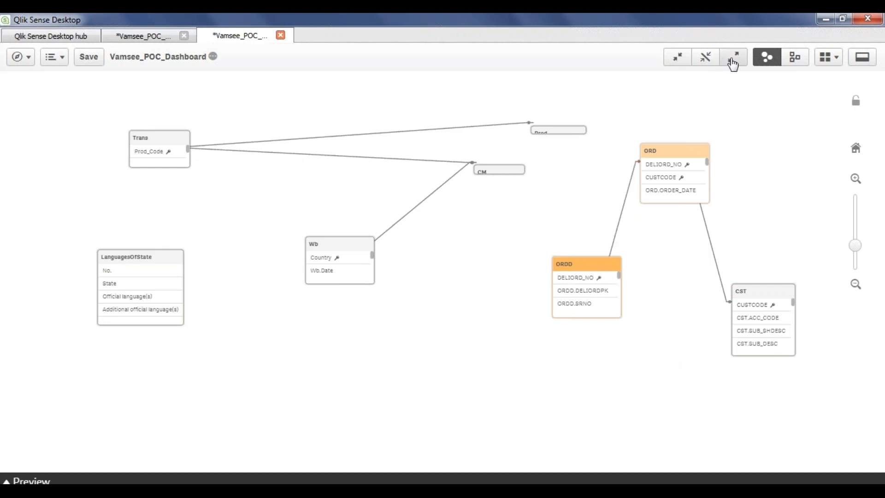
left_click(551, 133)
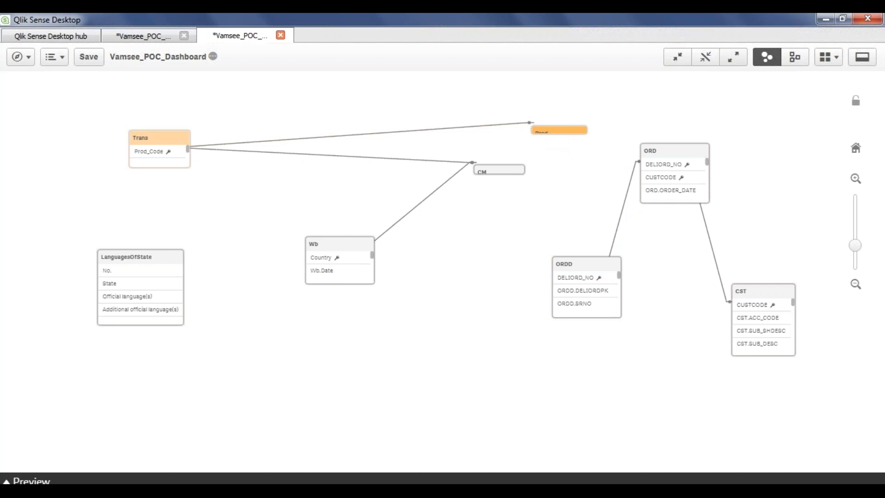
left_click(733, 57)
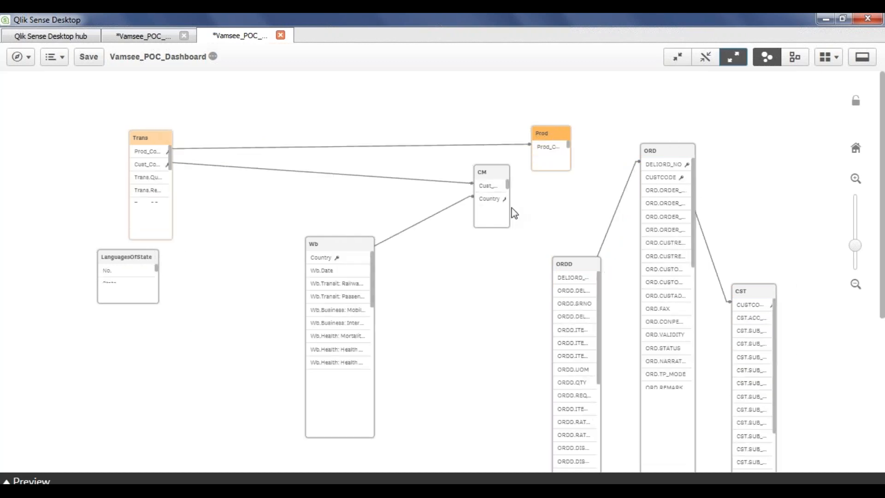
Step: From the app overview, open the data load editor in a separate tab and dismiss the QvDataMarketConnector crash dialog
left_click(138, 39)
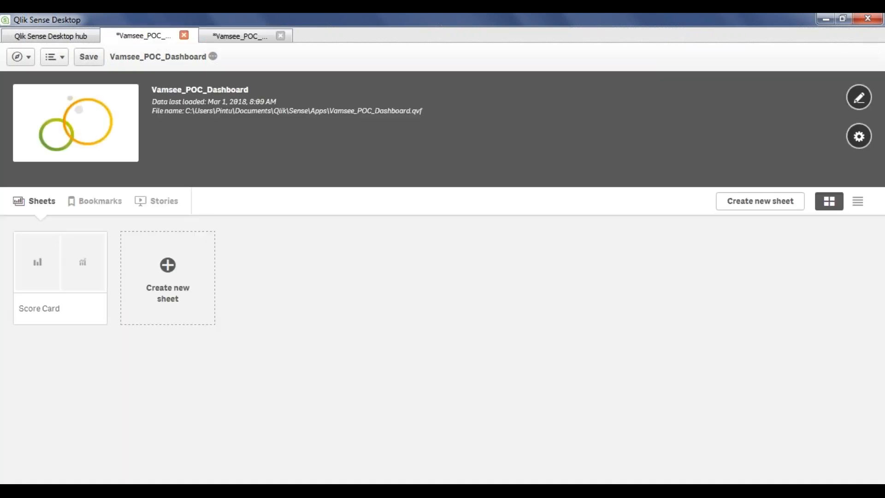
left_click(21, 56)
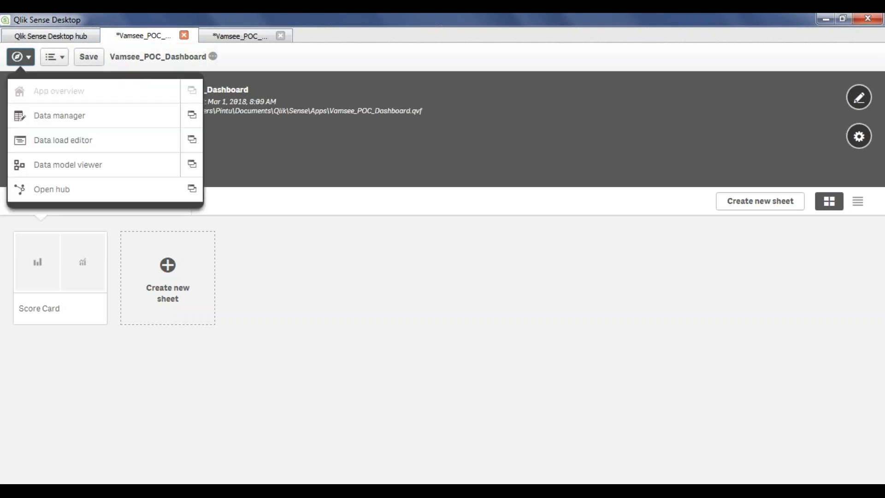
left_click(192, 140)
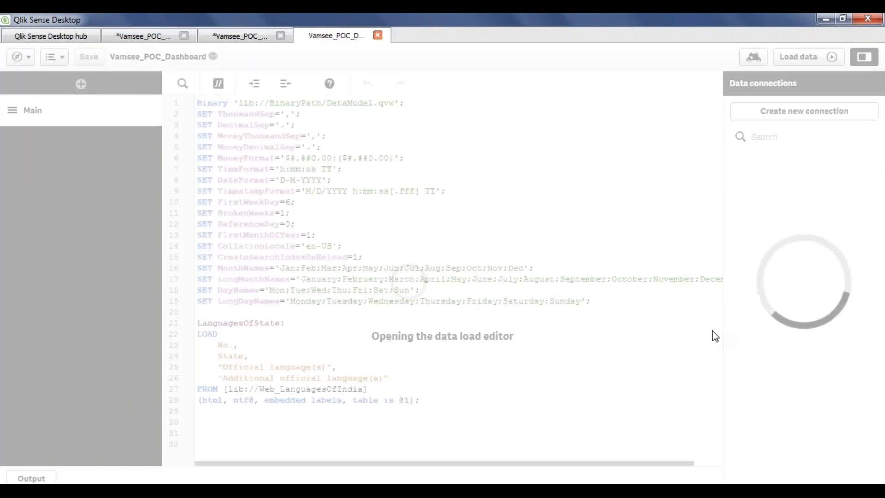
left_click(534, 338)
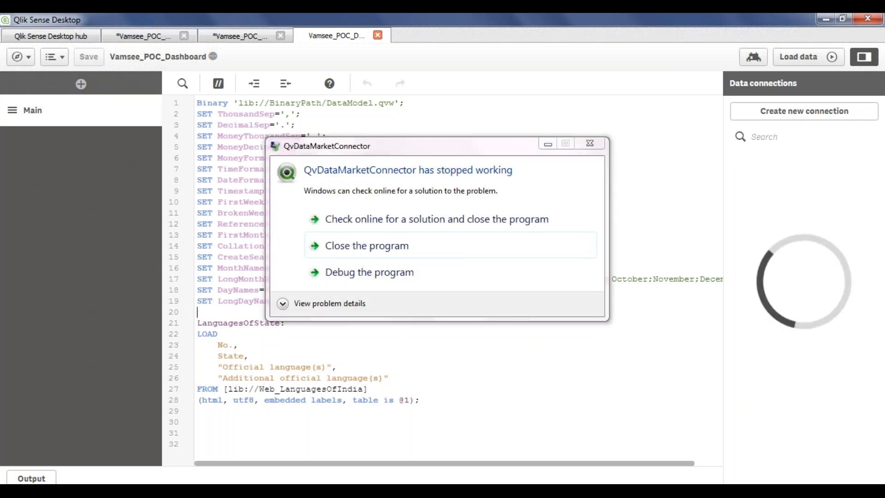
left_click(589, 144)
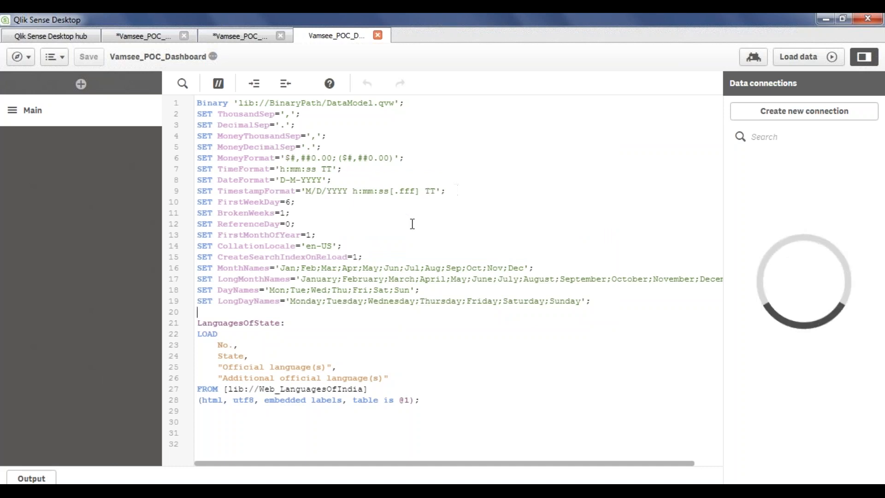
Step: Examine the script's binary load of DataModel.qvw and its LanguagesOfState load block, and close the connector error message
double_click(348, 103)
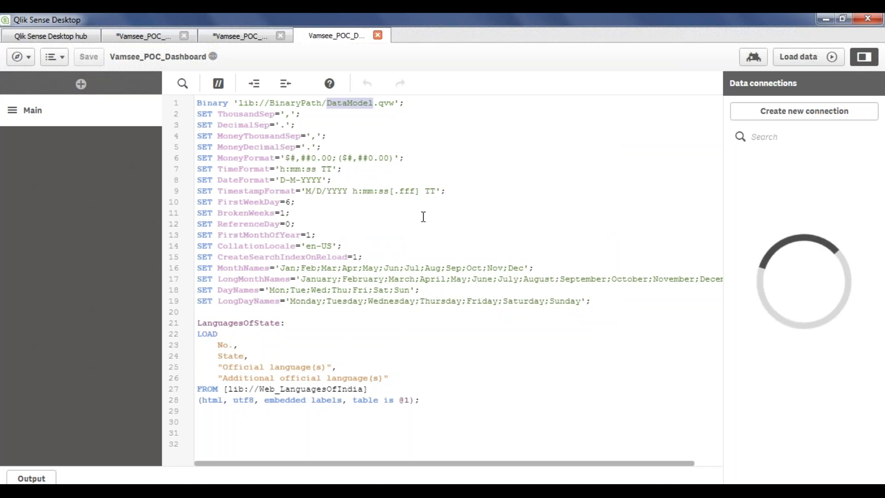
left_click(518, 417)
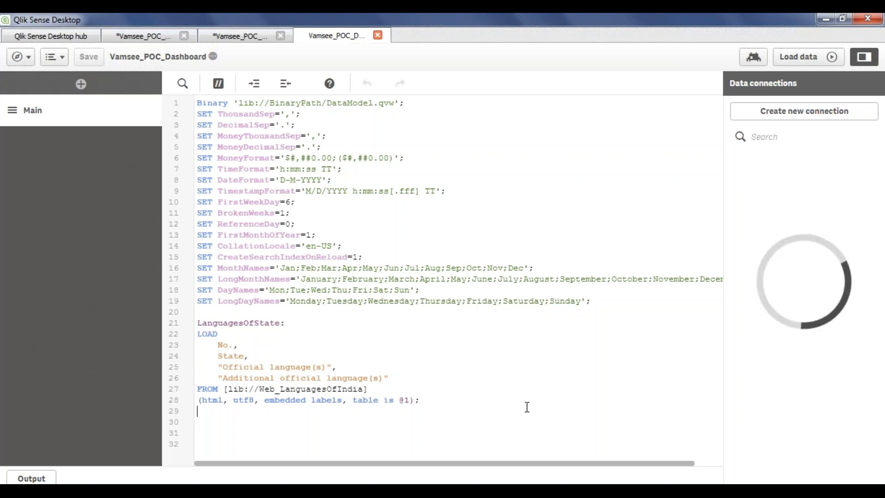
left_click_drag(522, 400, 198, 322)
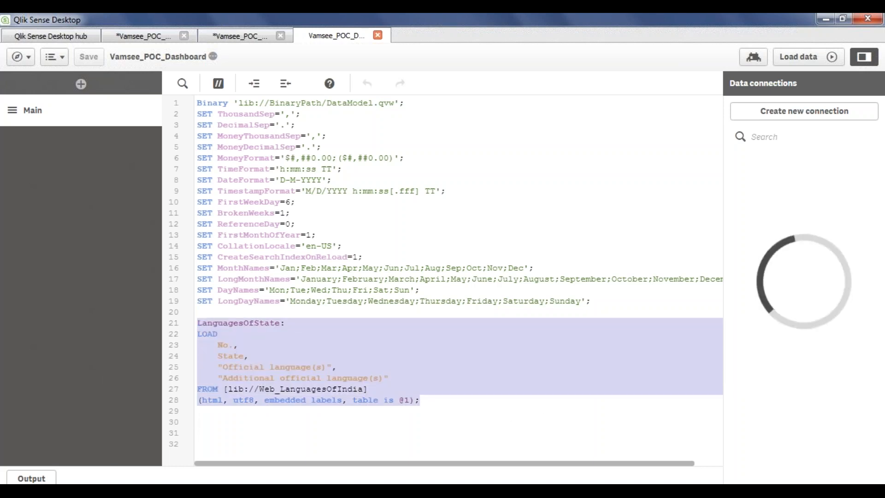
left_click(458, 410)
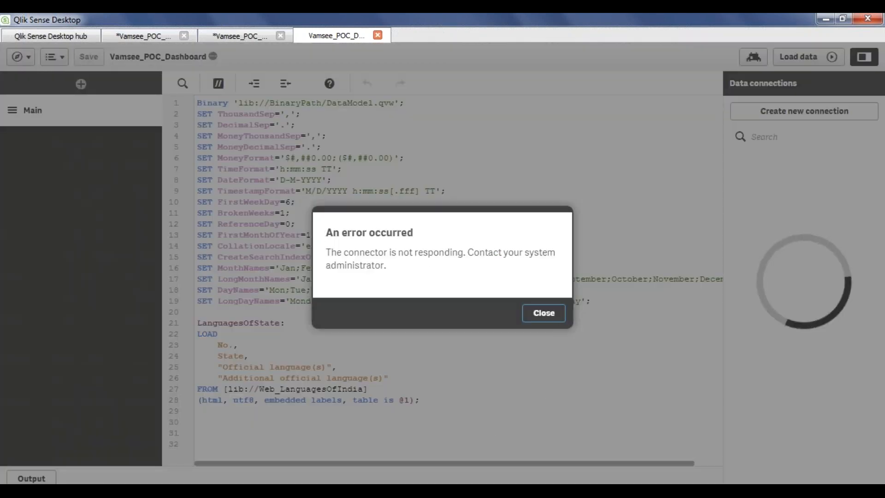
left_click(543, 314)
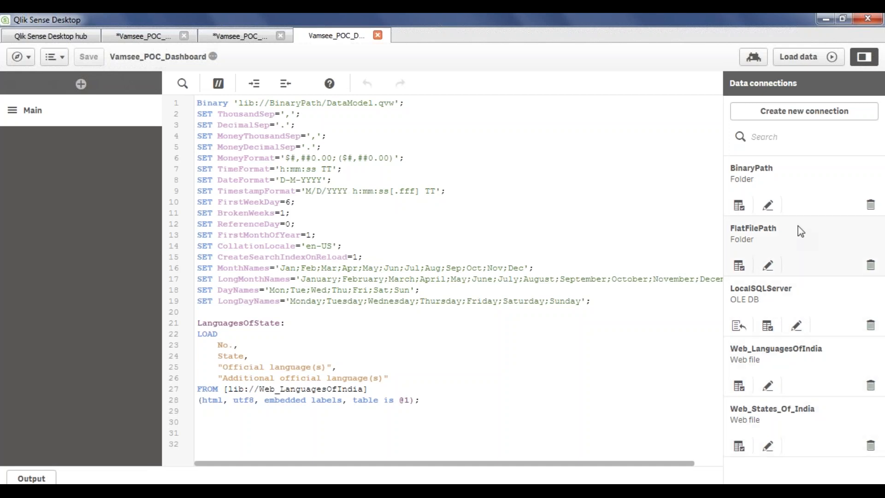
Step: In the data model viewer, reposition and shorten the Wb table near Trans, and highlight its Country key association
left_click(257, 40)
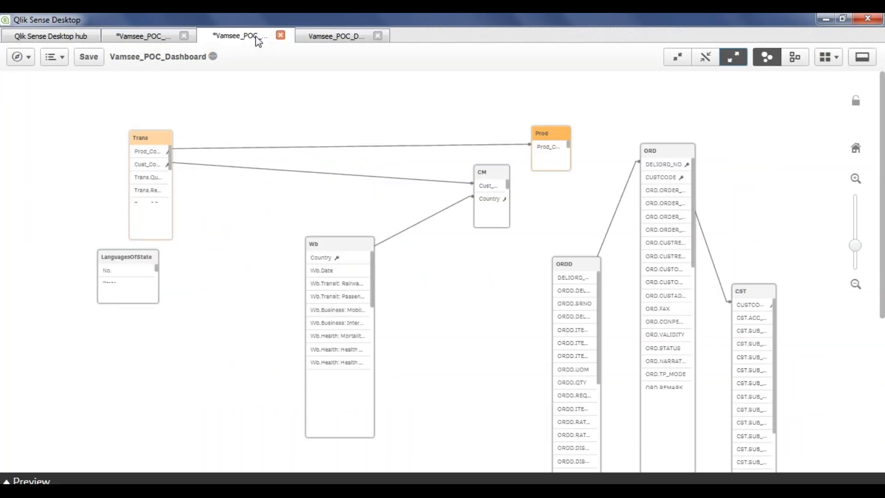
left_click(339, 244)
left_click_drag(331, 249, 258, 217)
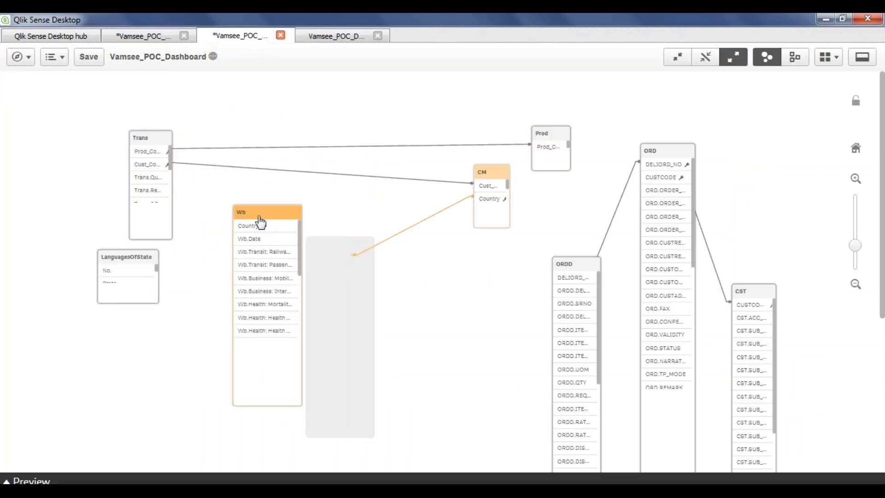
mouse_move(281, 406)
left_mouse_down()
mouse_move(289, 380)
mouse_move(288, 409)
left_mouse_up()
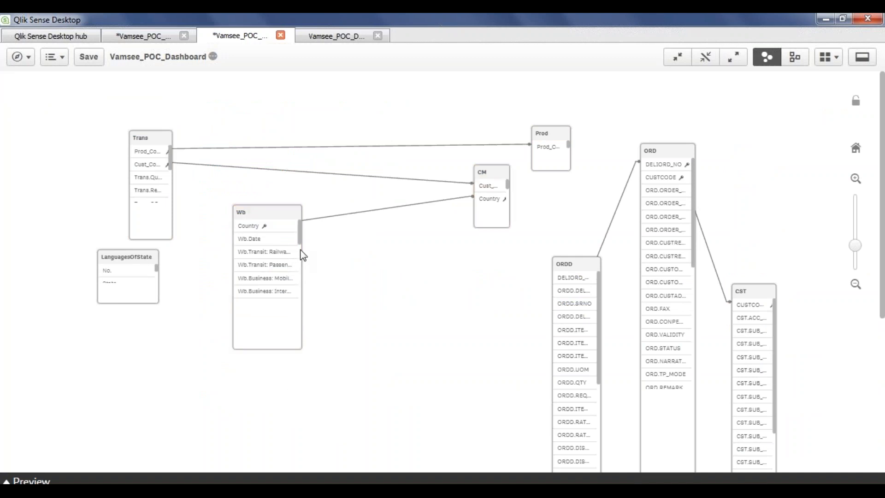
left_click(257, 228)
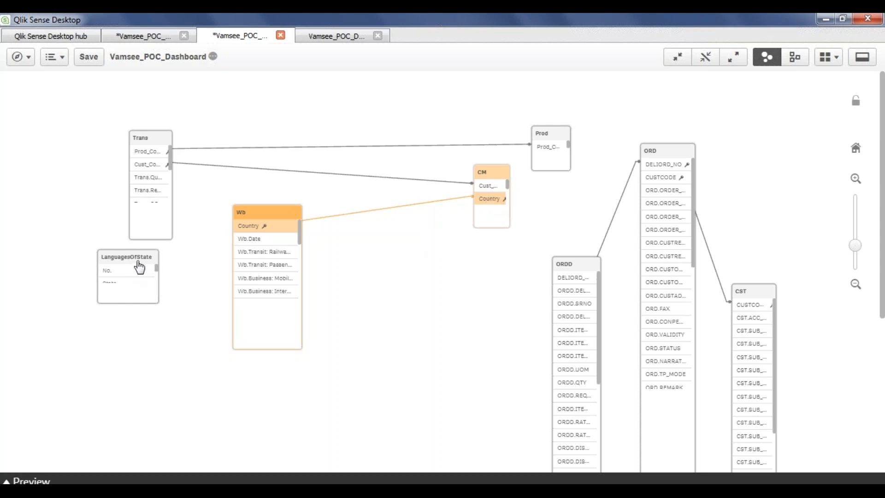
left_click(331, 40)
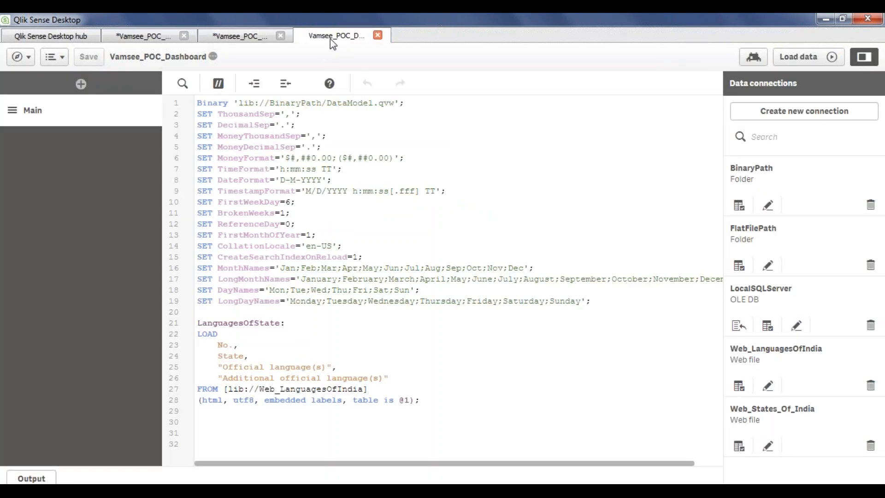
left_click(158, 38)
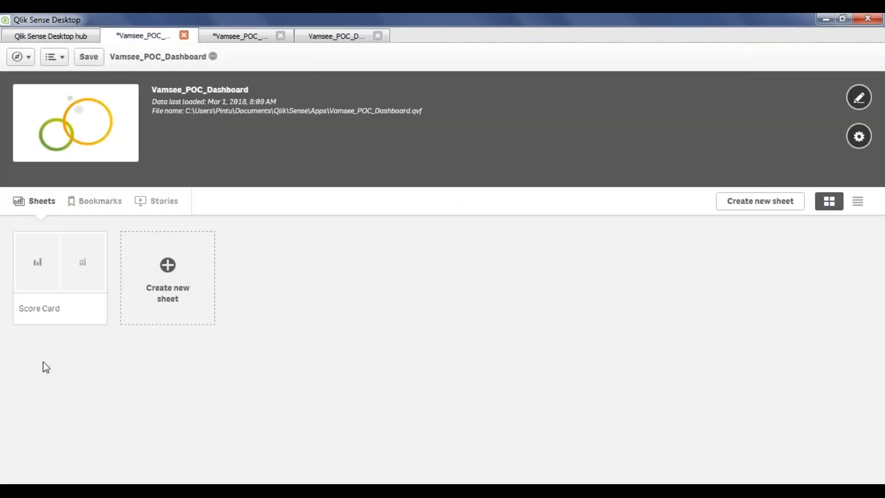
left_click(230, 40)
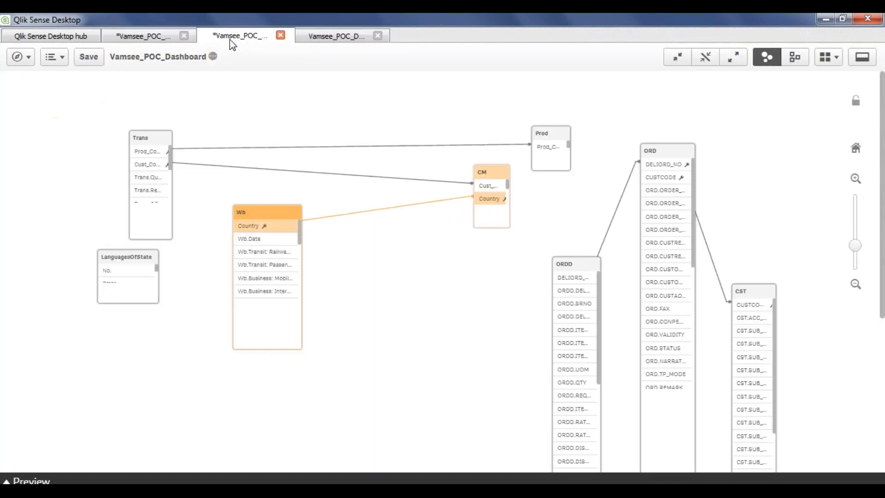
left_click(329, 41)
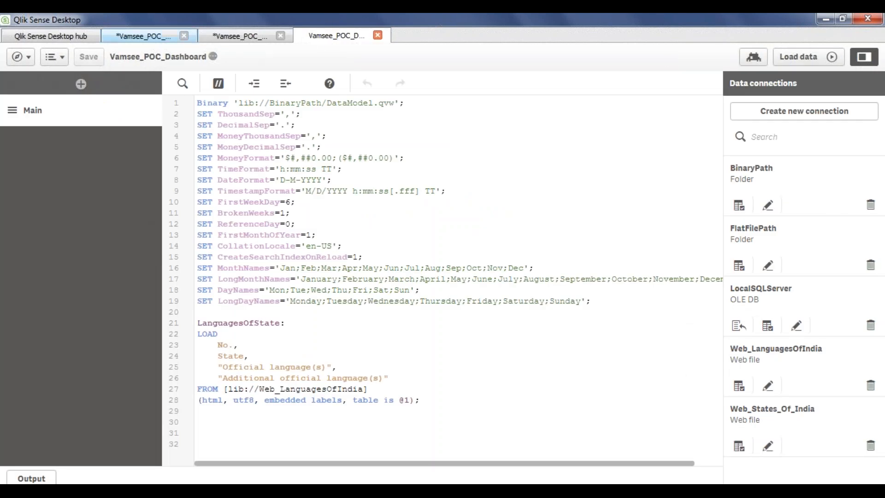
Step: Open the Score Card sheet from the app overview and put it into edit mode
left_click(162, 34)
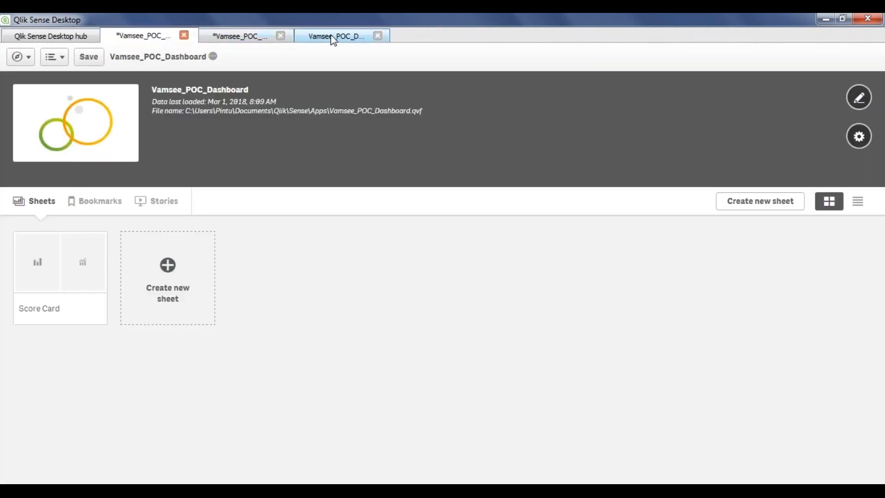
left_click(55, 265)
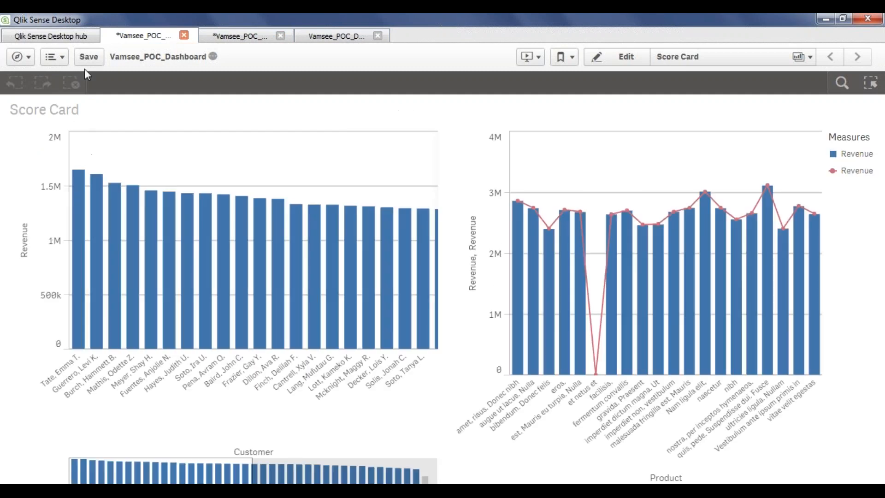
left_click(621, 65)
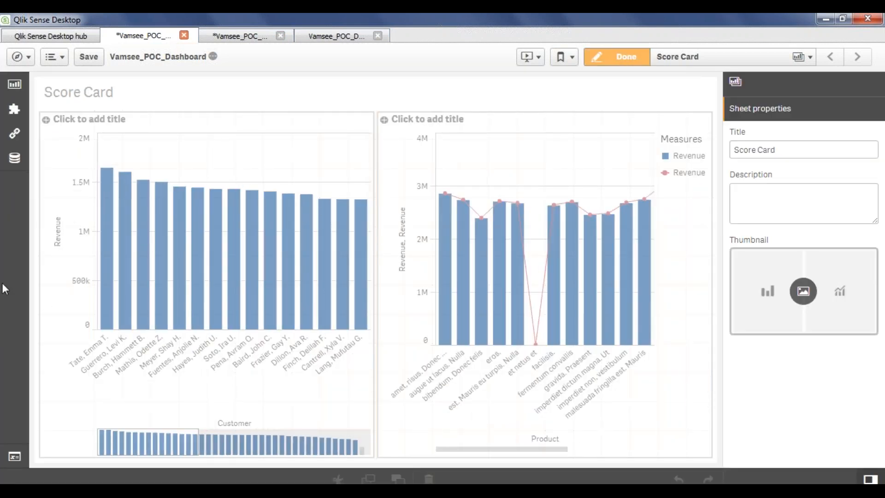
Step: Browse the sheet's assets: the master dimensions and measures, the available chart types and the data fields
left_click(16, 136)
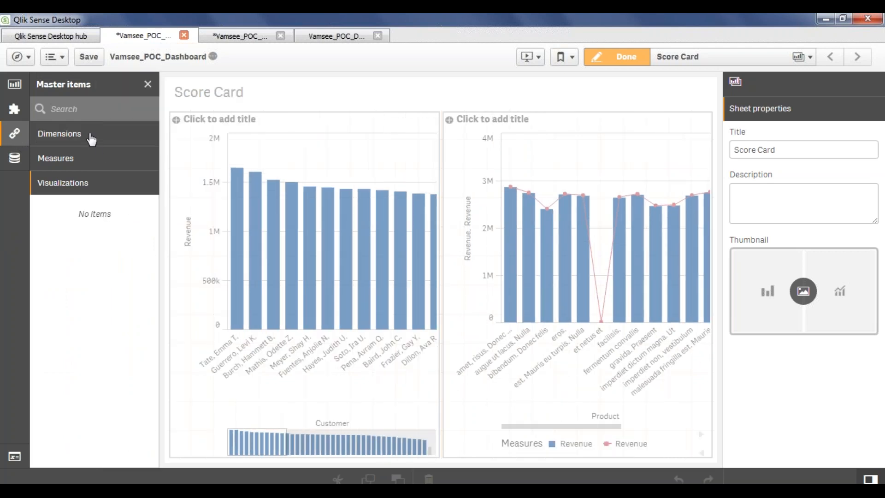
left_click(91, 137)
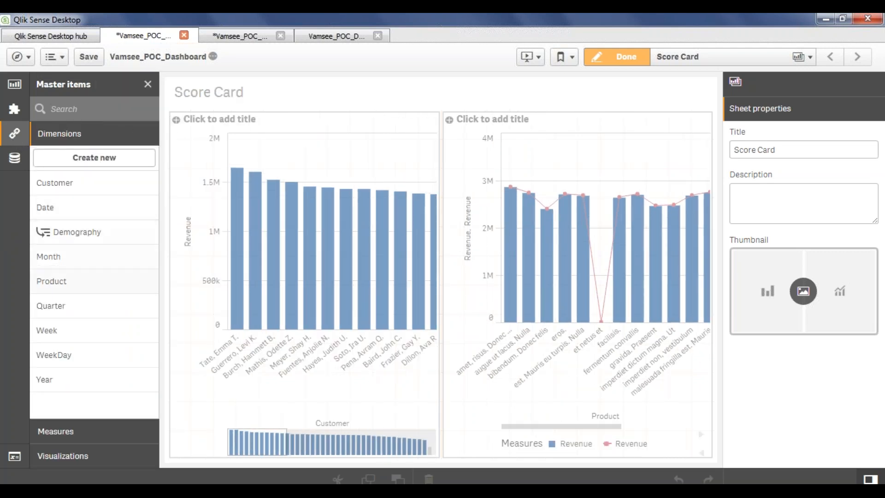
left_click(78, 437)
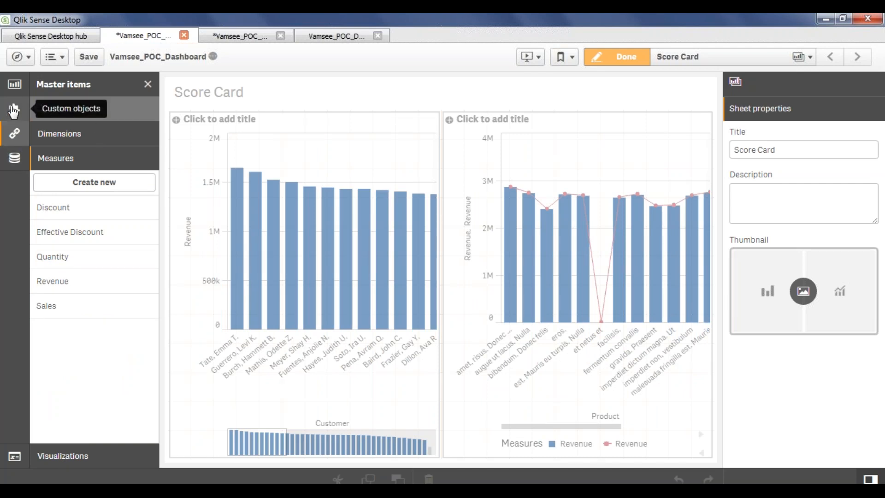
left_click(15, 84)
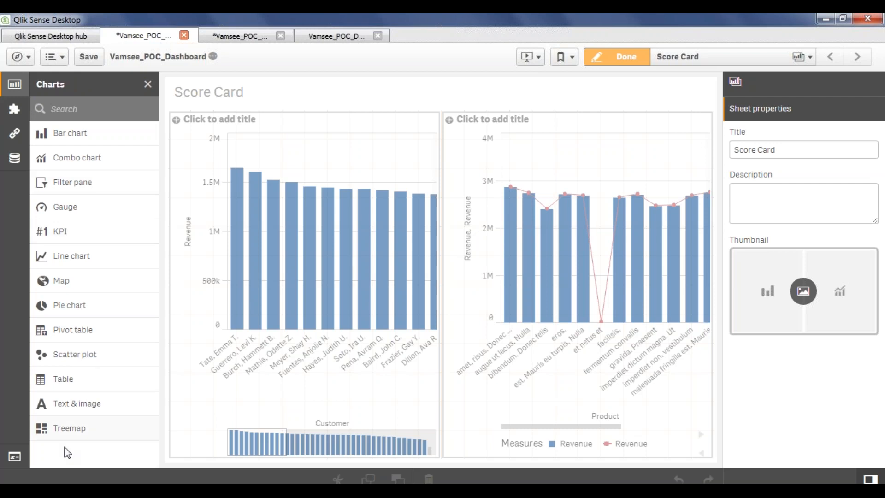
left_click(15, 161)
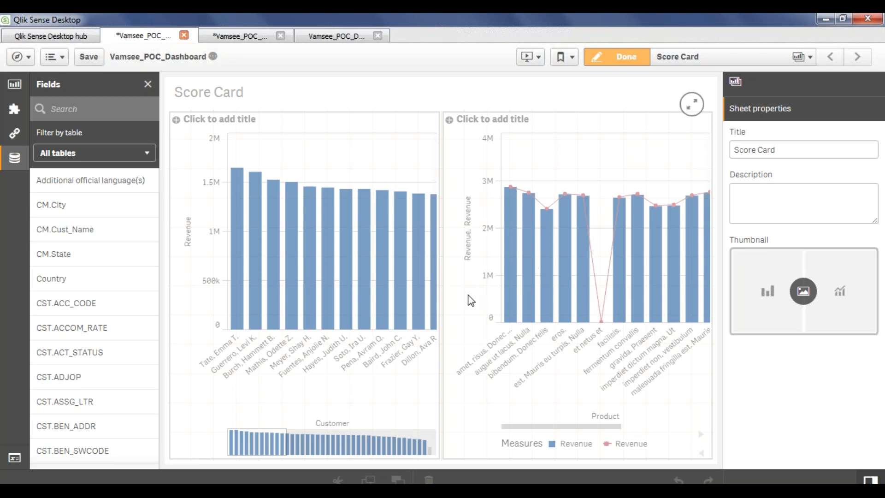
left_click(12, 135)
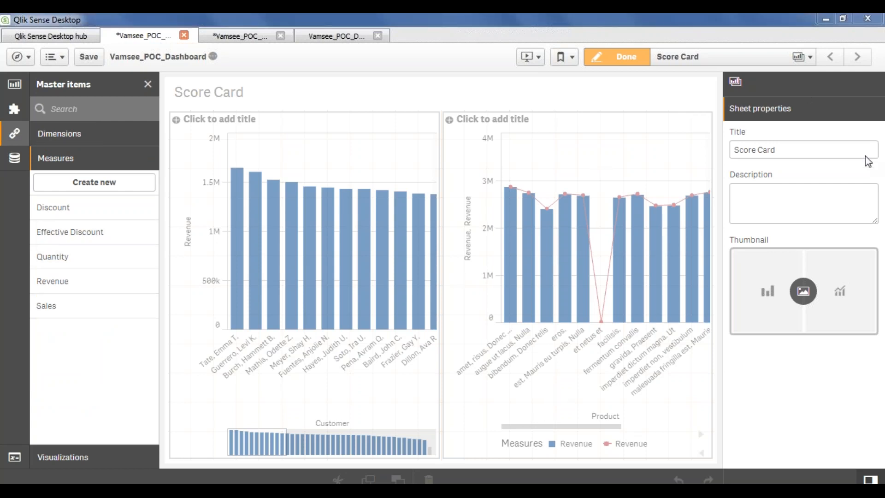
Step: Delete the Product combo chart and shorten the Customer bar chart by about two grid rows at its lower edge
left_click(661, 142)
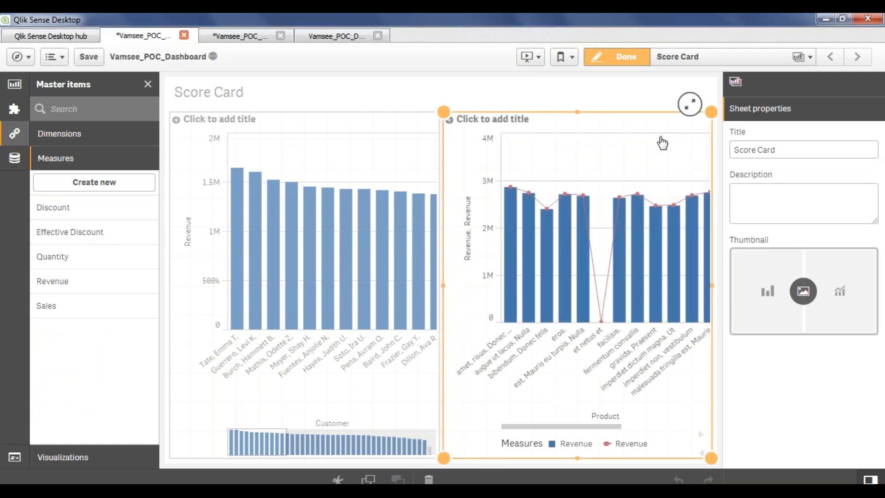
key("Delete")
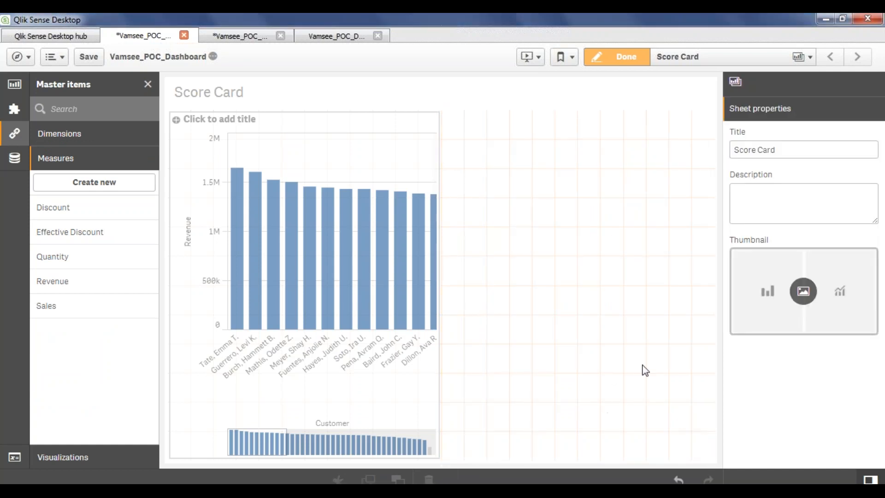
left_click(364, 156)
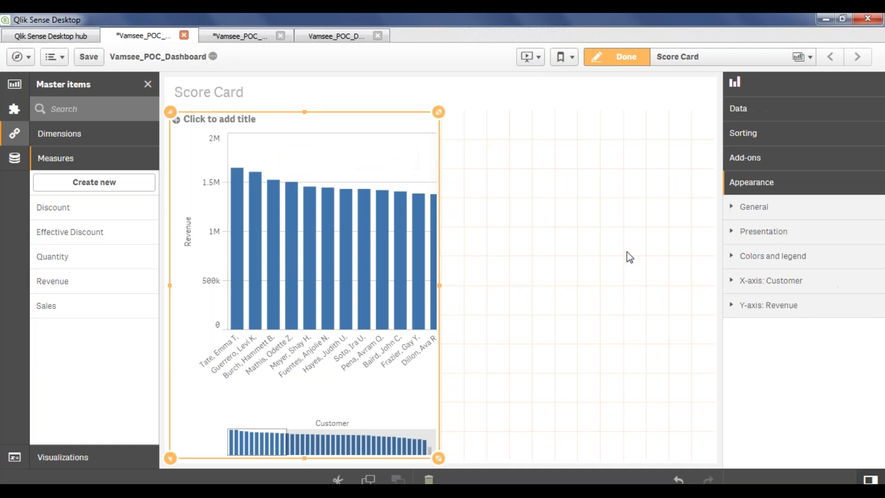
left_click_drag(309, 458, 338, 403)
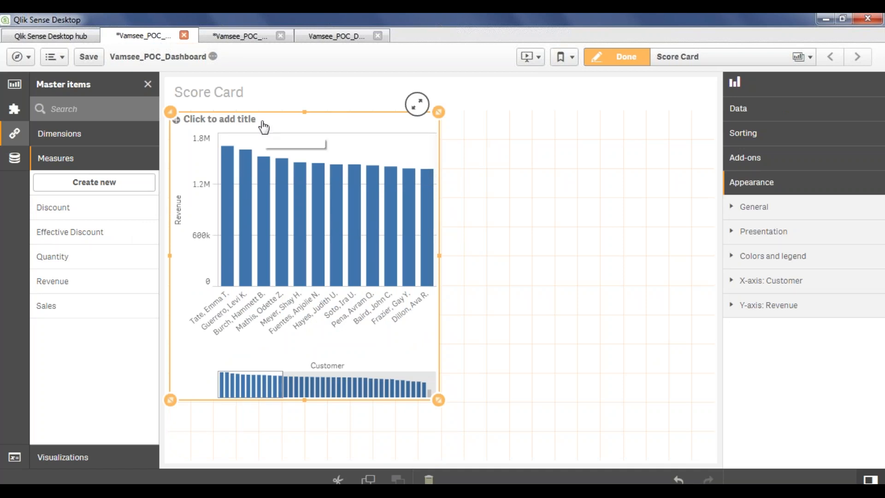
Step: Give the Customer bar chart the title "Customer wise Revenue"
left_click(219, 122)
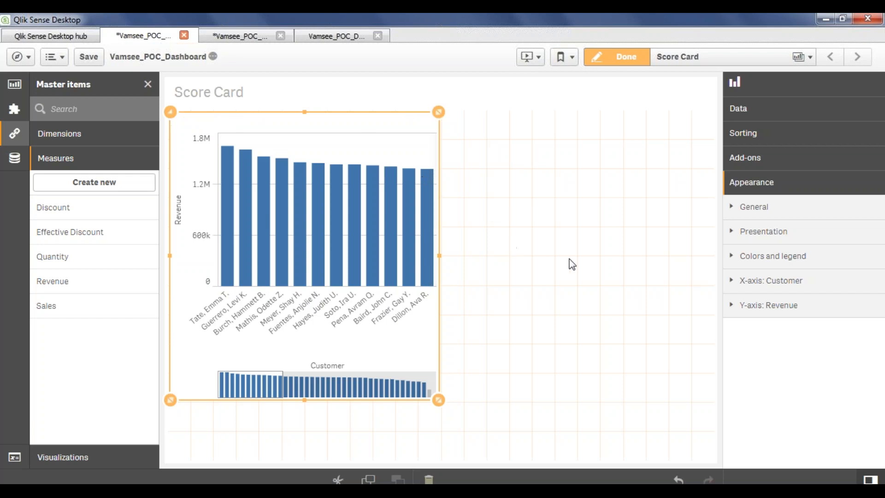
type("Customer wise Revenue")
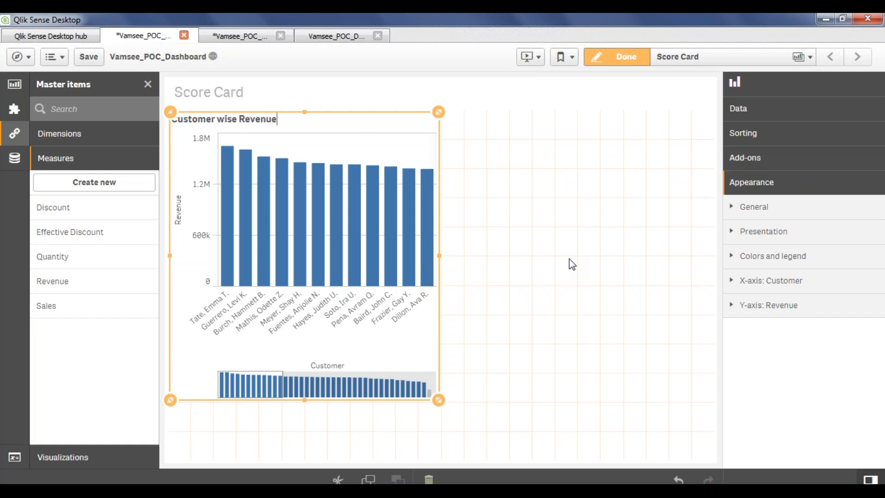
left_click(571, 263)
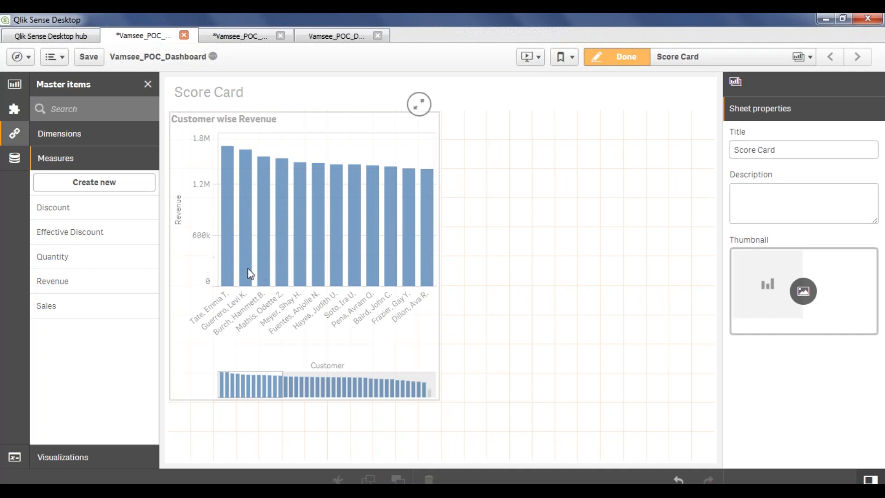
left_click(191, 212)
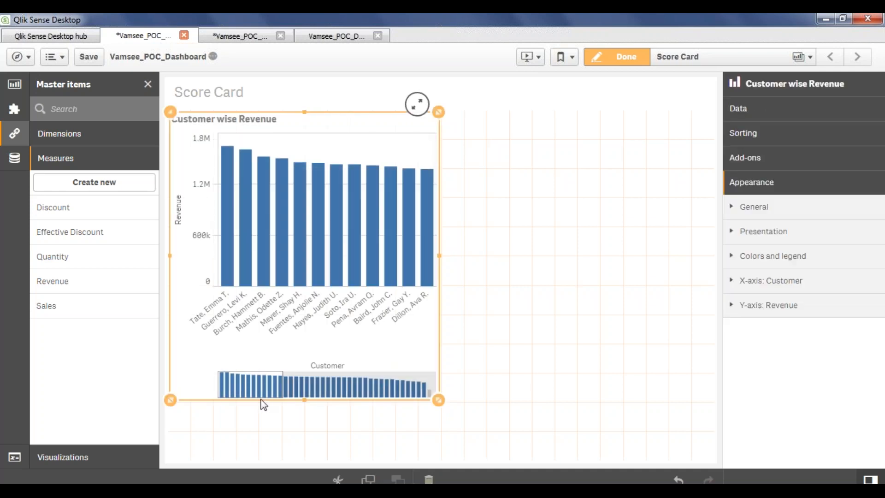
Step: Review the bar chart's data settings, including the details of its Customer dimension
left_click_drag(264, 387, 383, 400)
left_click(770, 119)
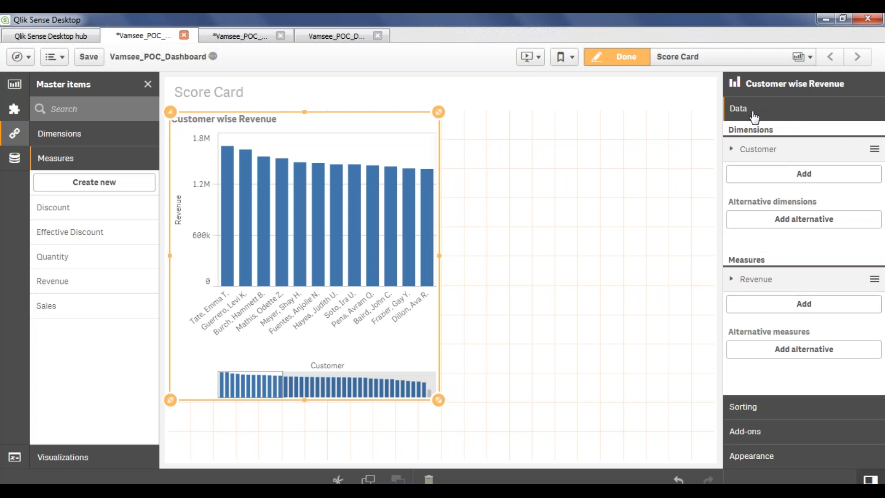
left_click(739, 152)
left_click(735, 152)
Step: Put Customer ahead of Revenue in the chart's sort order, check it outside edit mode, and return to editing
left_click(746, 405)
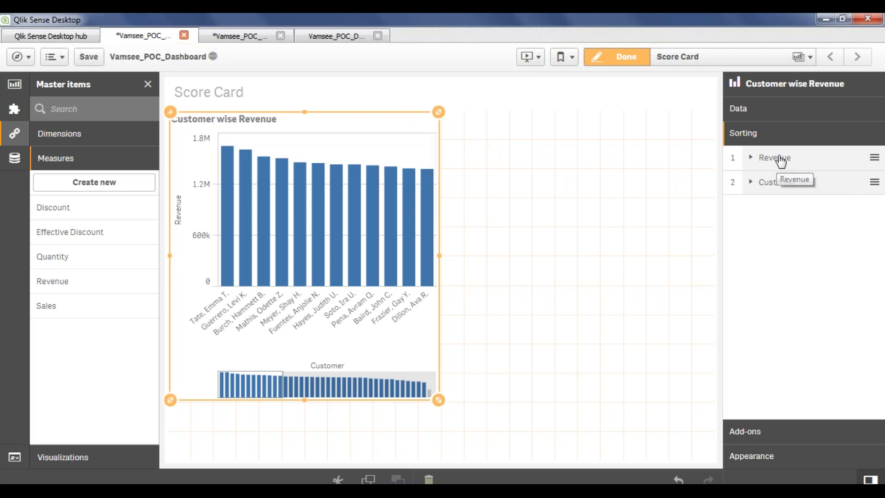
left_click_drag(778, 161, 789, 198)
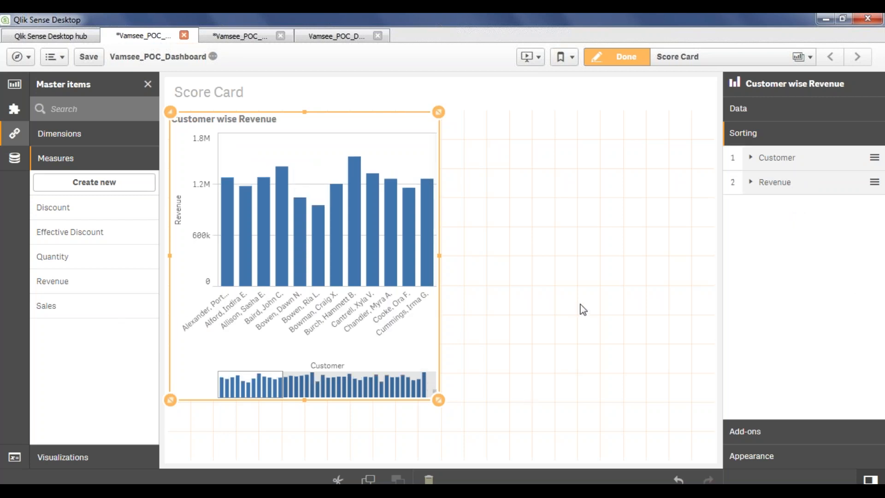
left_click(616, 63)
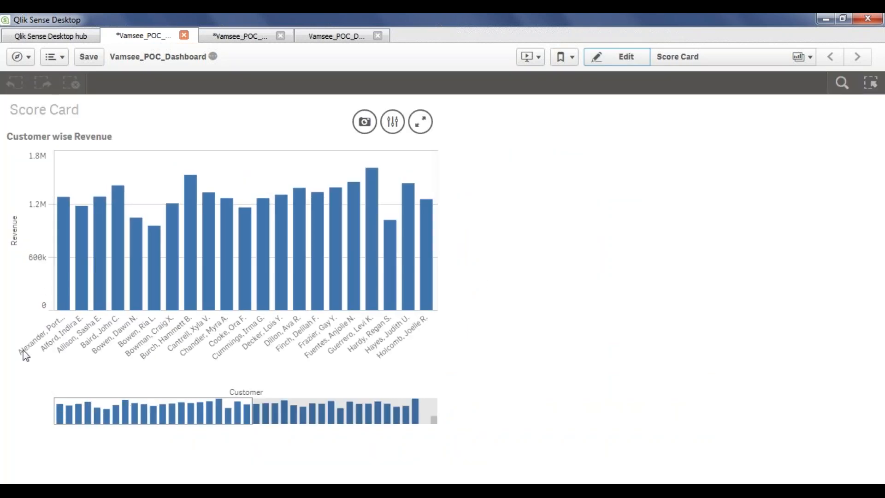
left_click_drag(172, 409, 134, 387)
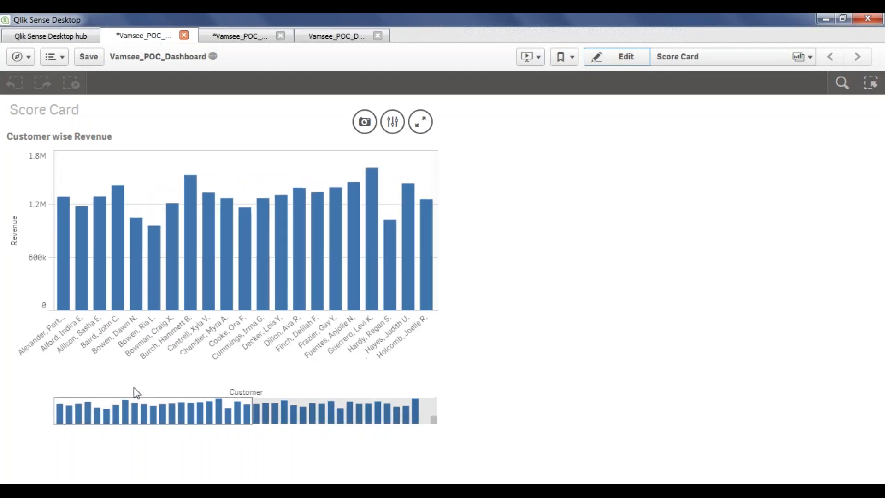
left_click(620, 58)
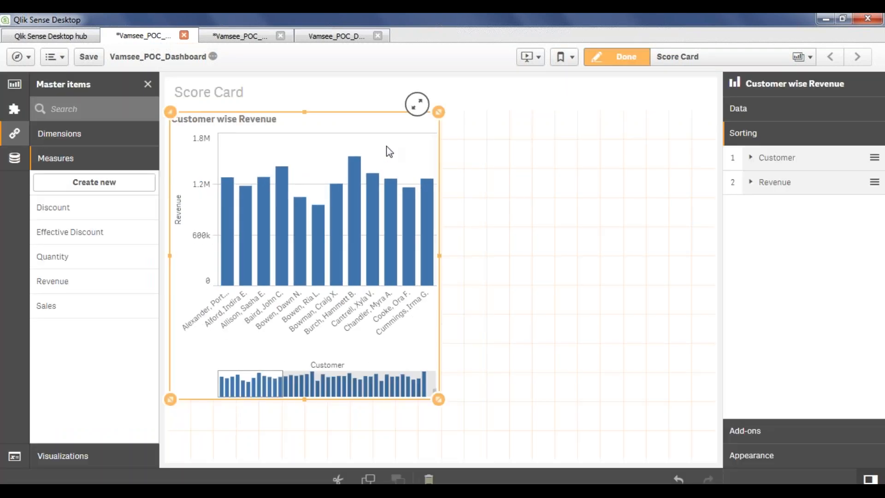
Step: Restore Revenue as the chart's first sort criterion, check the sheet outside edit mode, and return to editing
left_click_drag(789, 187, 781, 159)
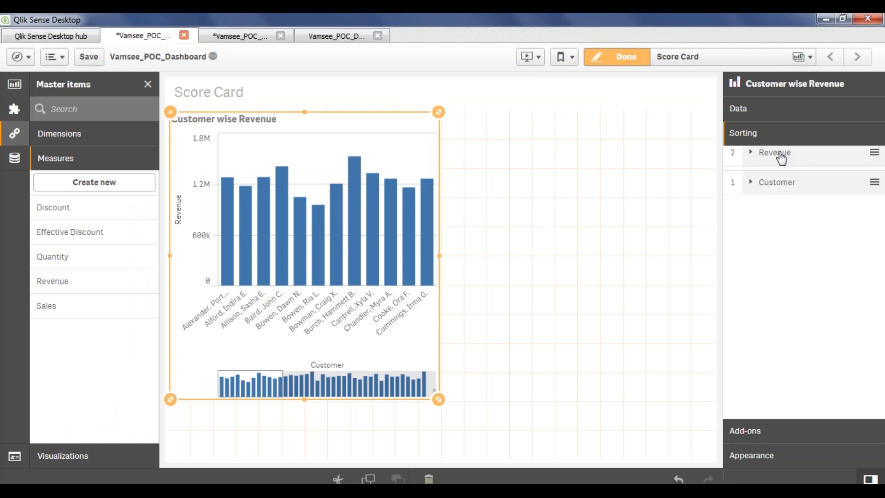
left_click_drag(782, 158, 780, 158)
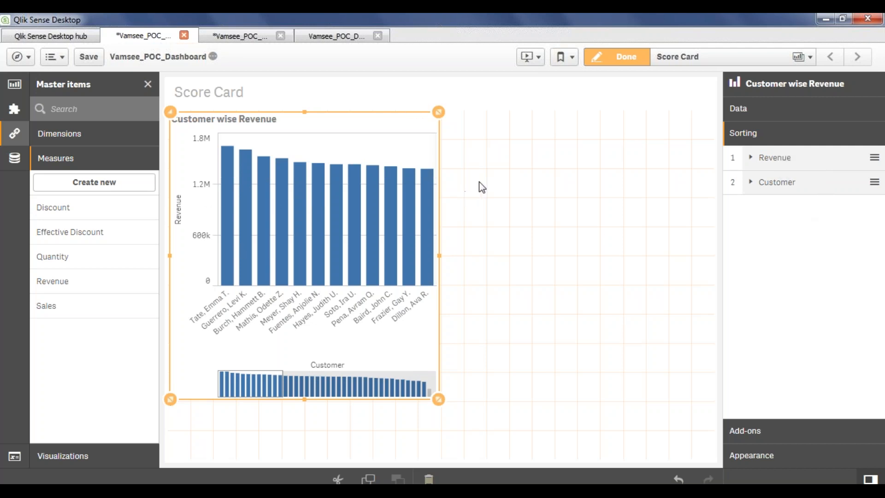
left_click(632, 63)
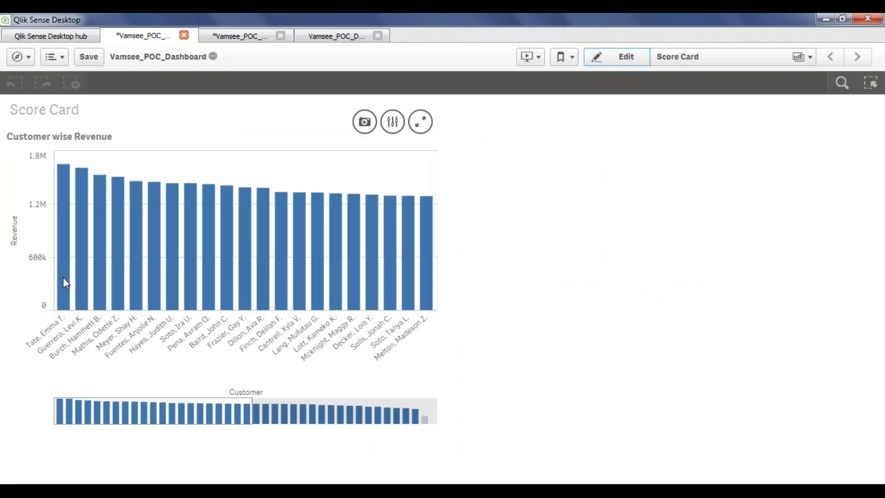
left_click(615, 64)
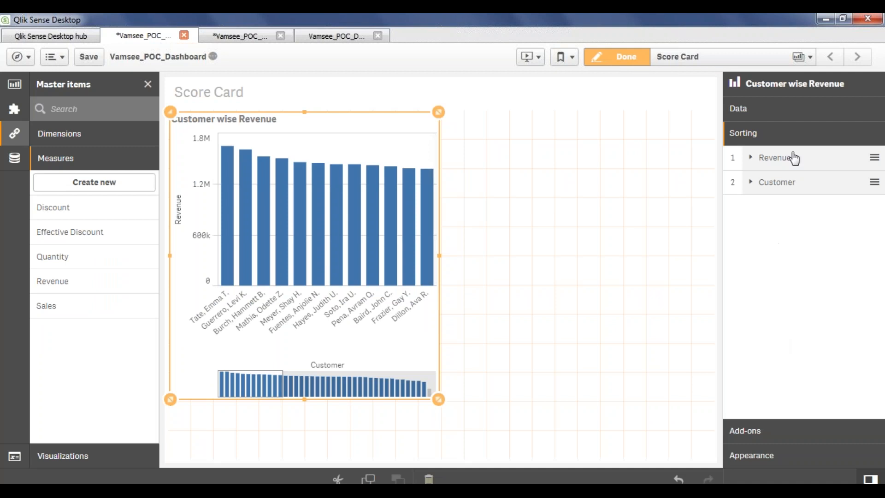
Step: Try custom sorting for Revenue with numeric ascending order and the alphabetical option, and switch it back to Auto
left_click(749, 157)
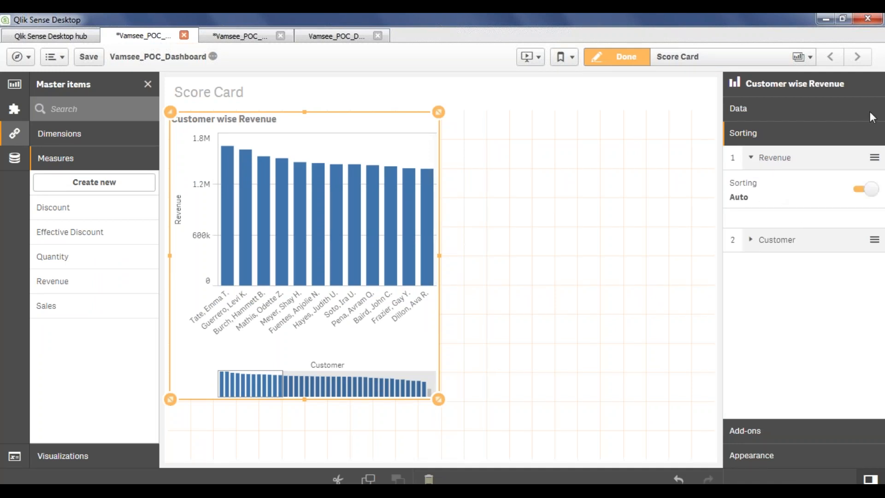
left_click(865, 190)
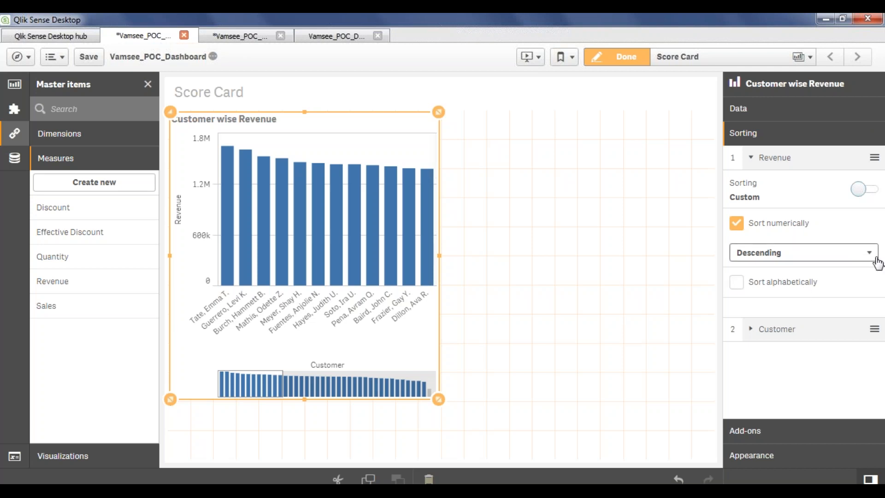
left_click(866, 189)
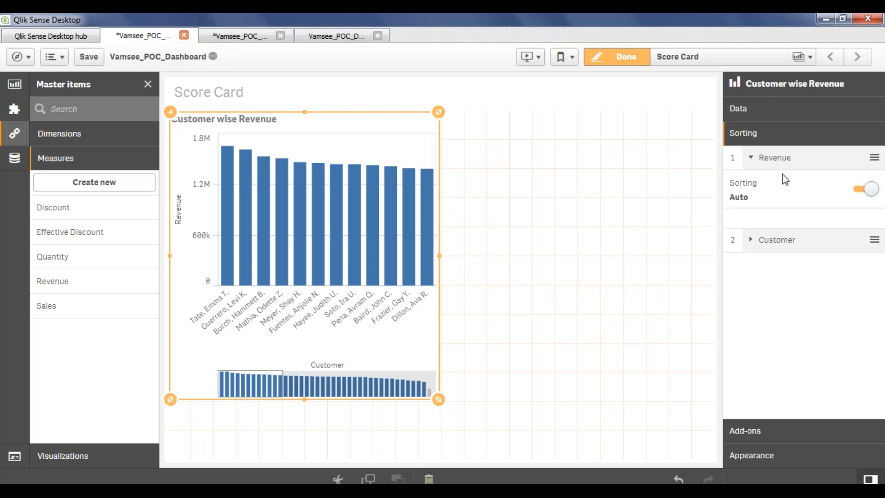
left_click(866, 190)
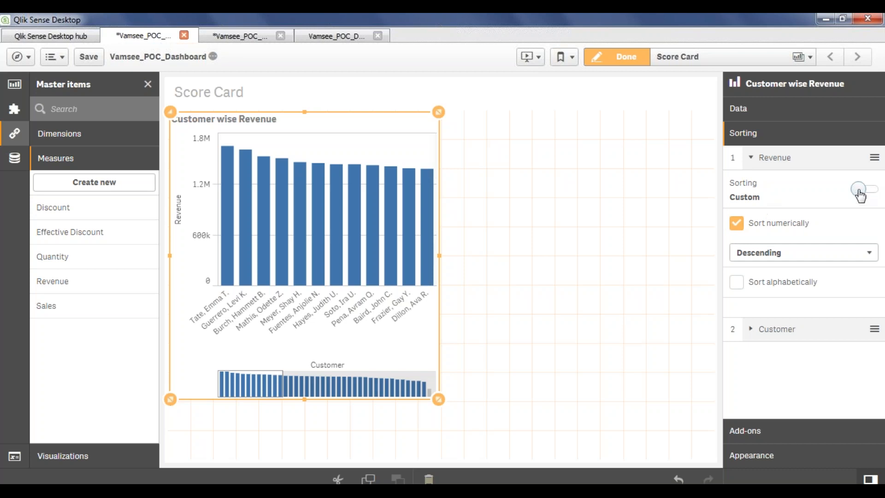
left_click(872, 258)
left_click(829, 265)
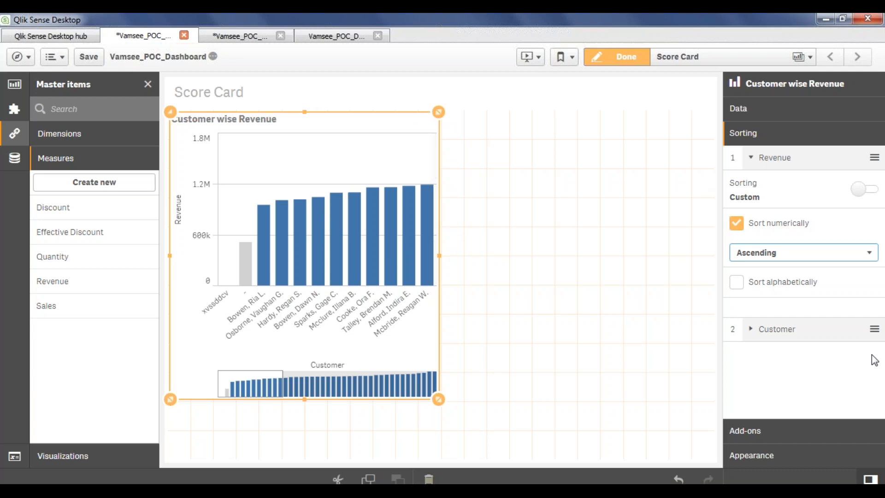
left_click(738, 284)
left_click(740, 285)
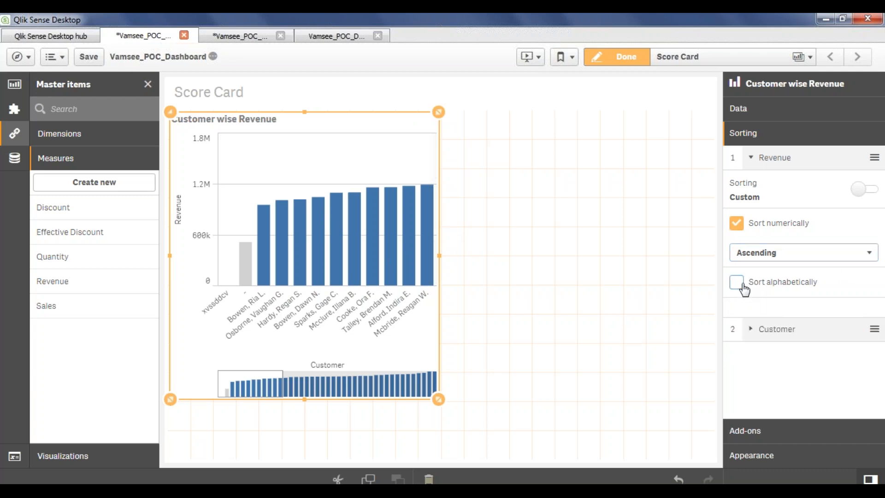
left_click(862, 189)
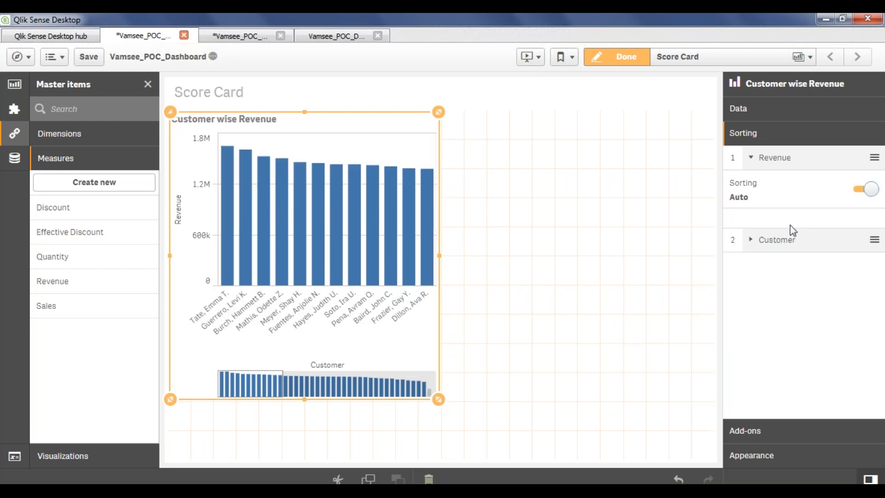
Step: Make Customer the chart's first sort criterion above Revenue, and open the chart's data handling options
left_click_drag(772, 247, 783, 175)
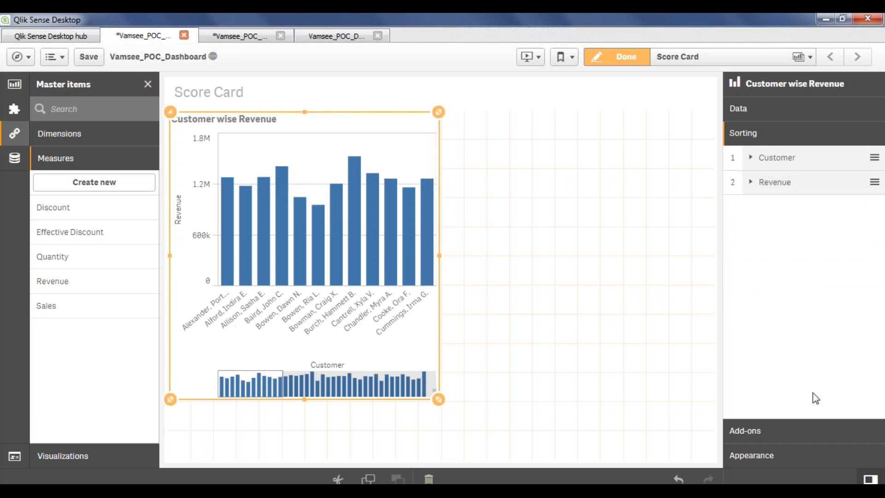
left_click(766, 437)
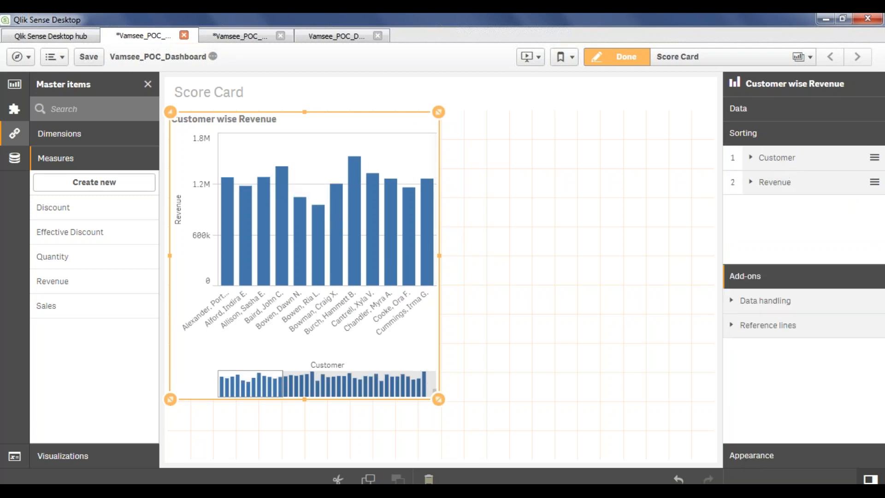
left_click(735, 183)
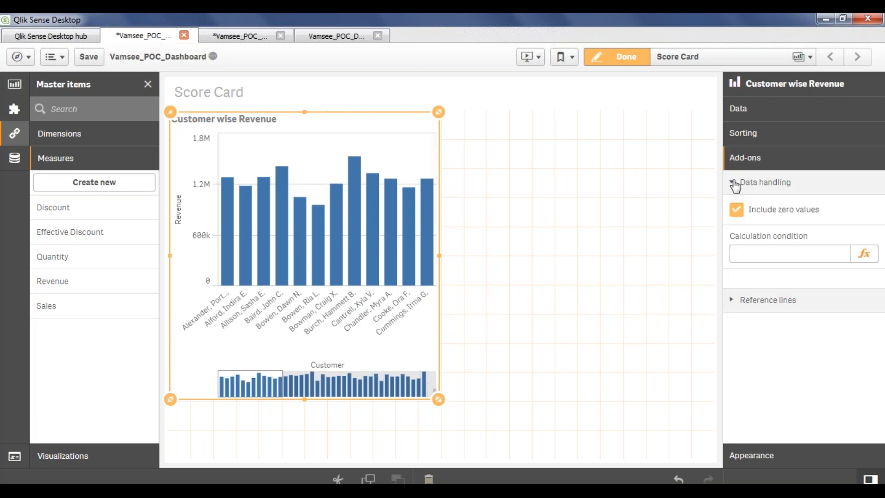
Step: Try entering a calculation condition for the chart, consulting the master dimensions and the expression editor, and discard it
left_click(788, 253)
left_click(57, 134)
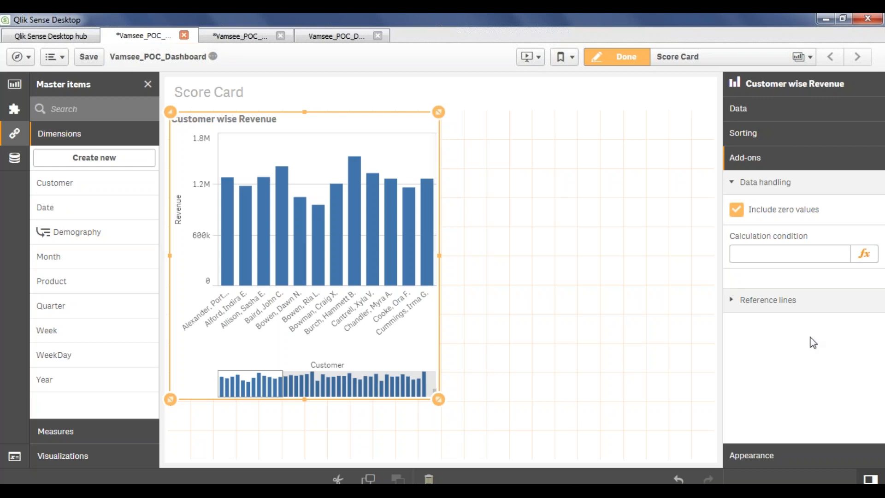
left_click(801, 251)
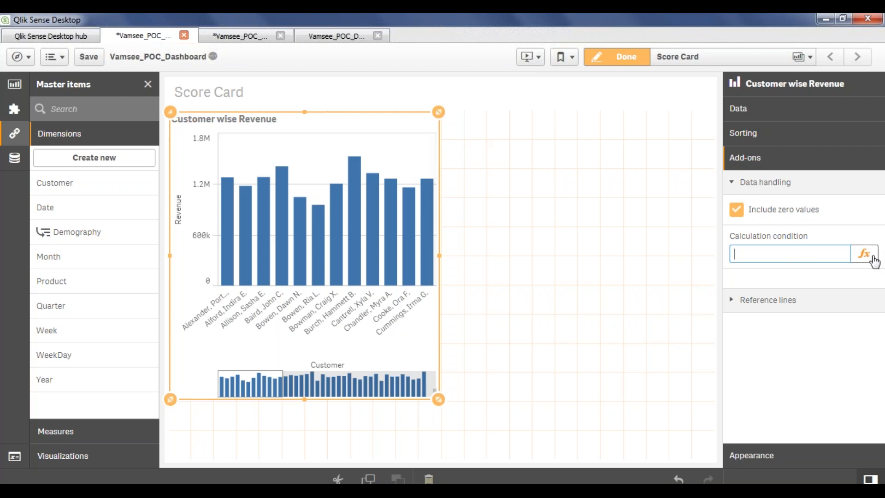
type("=")
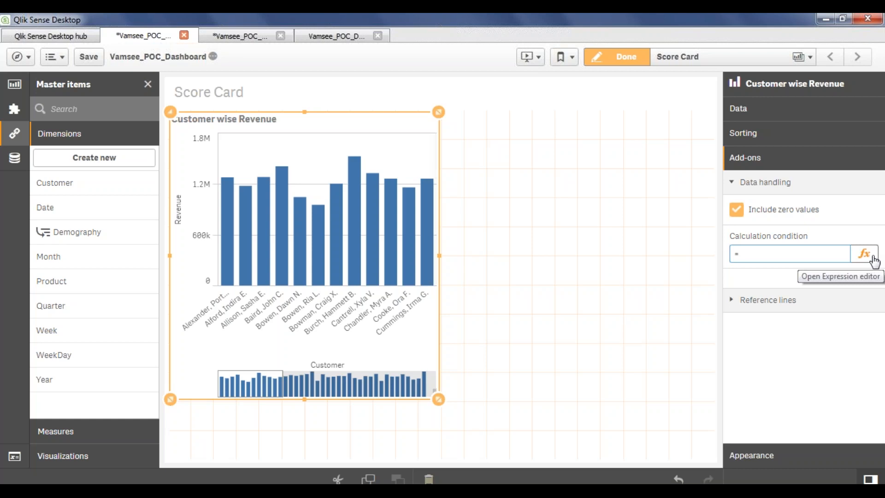
type("custo")
key("BackSpace")
key("BackSpace")
key("BackSpace")
key("BackSpace")
key("BackSpace")
key("BackSpace")
left_click(869, 261)
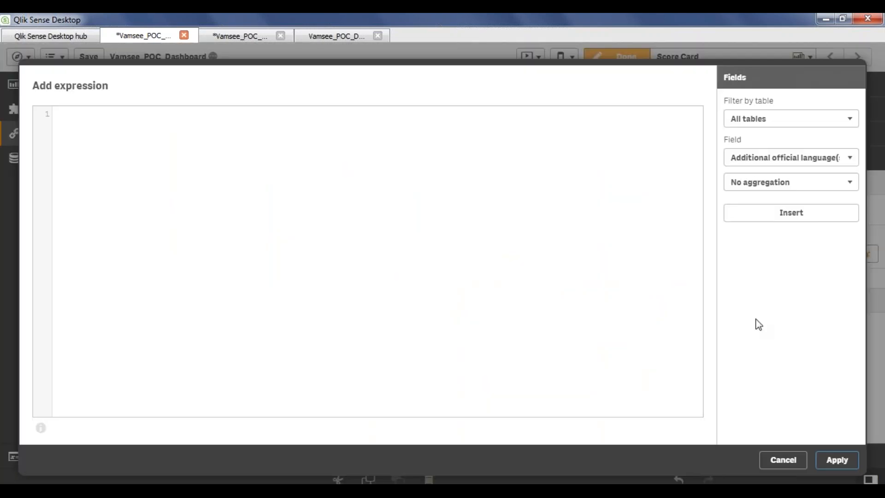
left_click(784, 461)
Step: View the chart outside edit mode up to its last customers, cancel the chart selection, and return to editing
left_click(615, 60)
left_click_drag(177, 411, 405, 415)
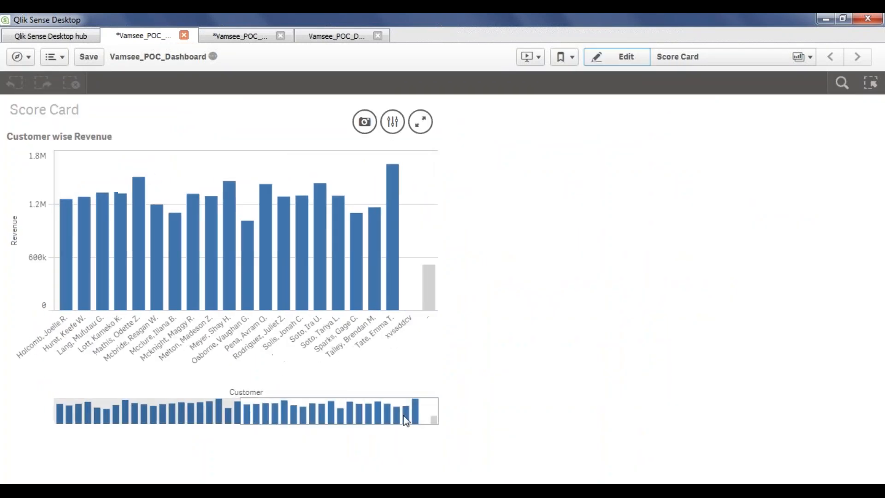
left_click(428, 288)
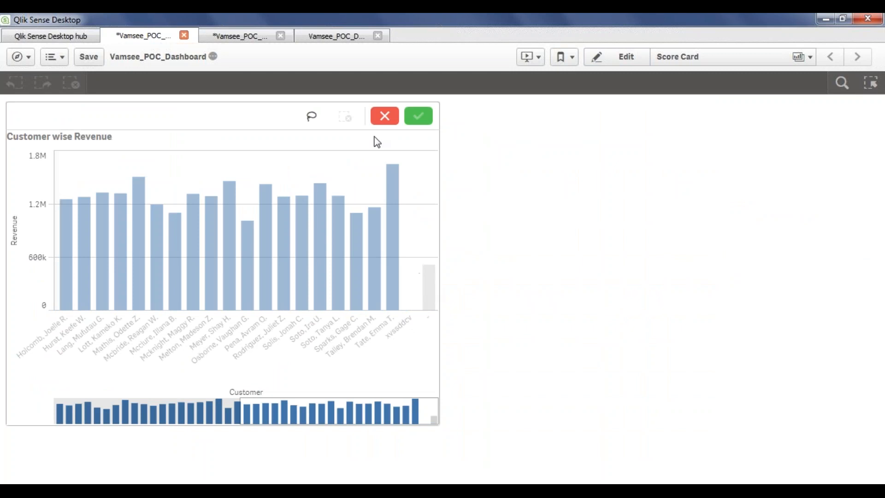
left_click(385, 117)
left_click(622, 60)
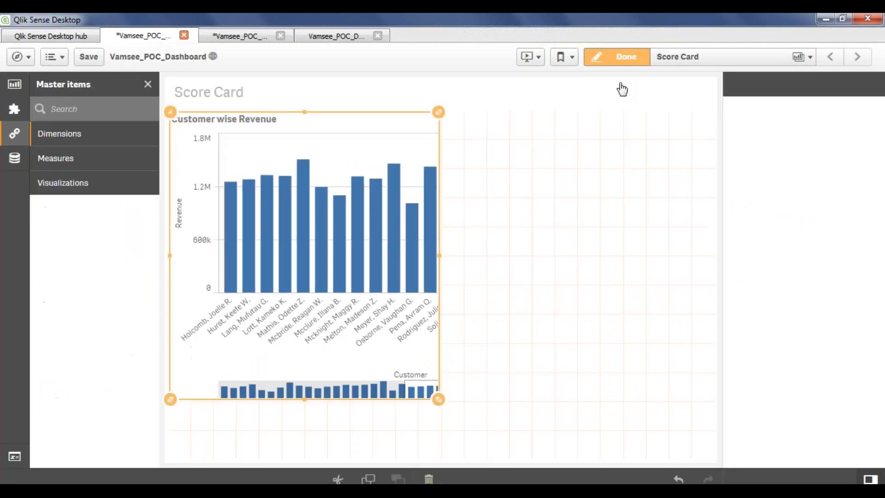
left_click(821, 253)
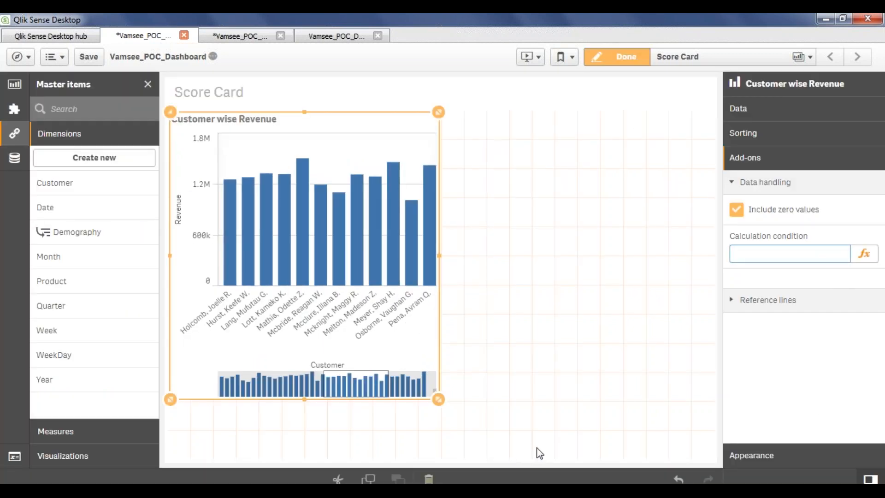
left_click(866, 254)
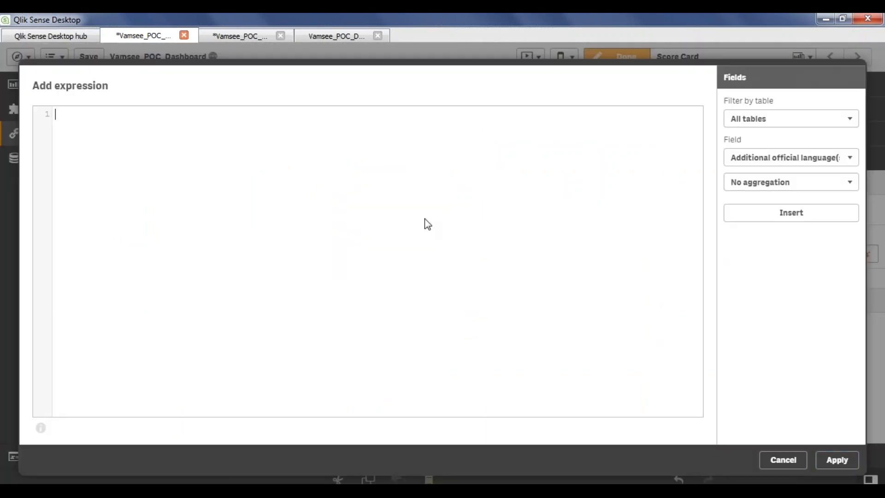
type("c")
key("BackSpace")
type("Co")
key("BackSpace")
key("BackSpace")
left_click(783, 460)
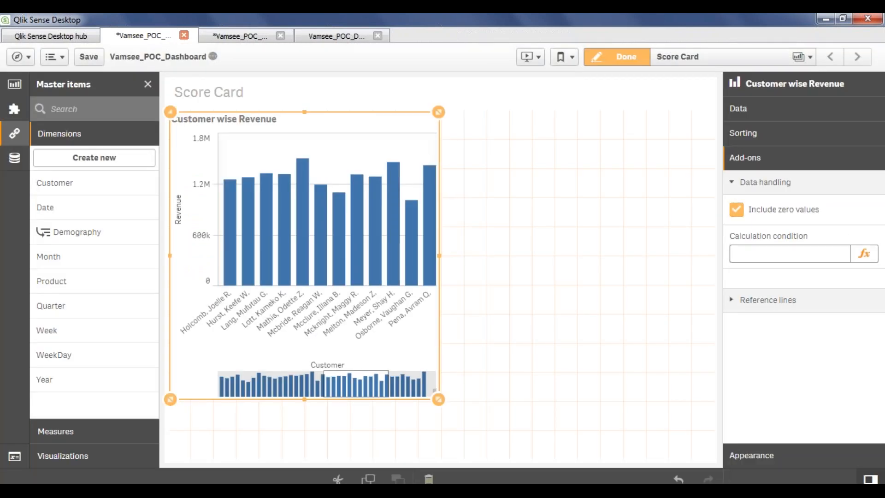
Step: Examine the available tables and the CM table's fields in the calculation condition's expression editor, and leave without applying anything
left_click(863, 253)
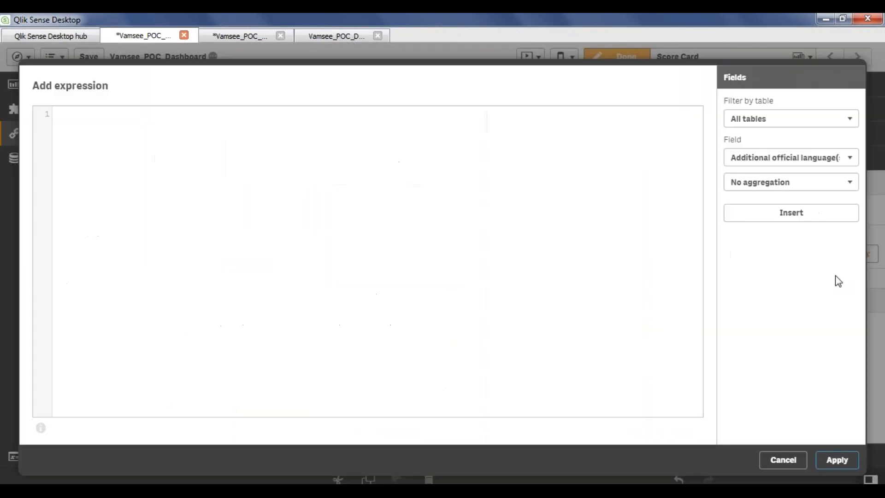
left_click(843, 122)
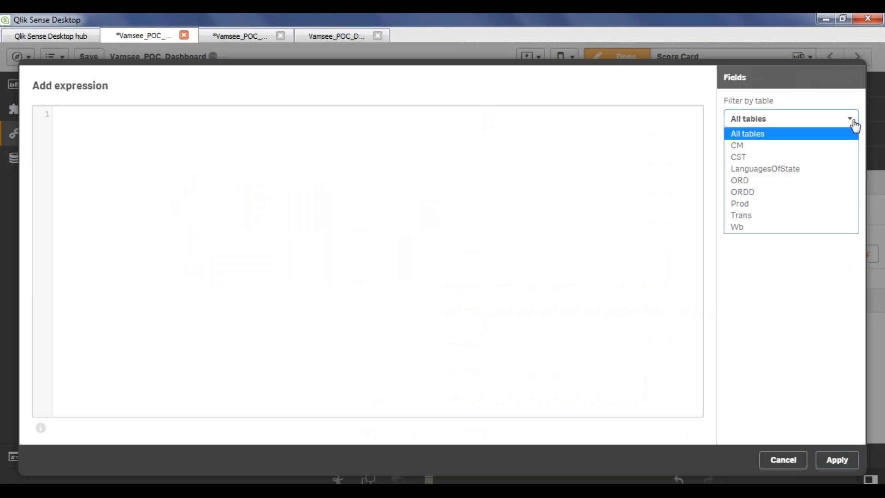
left_click(761, 148)
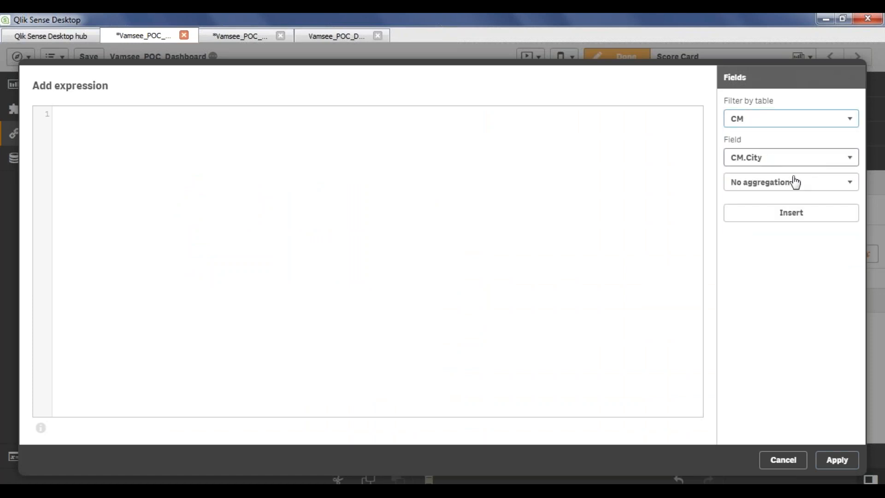
left_click(317, 160)
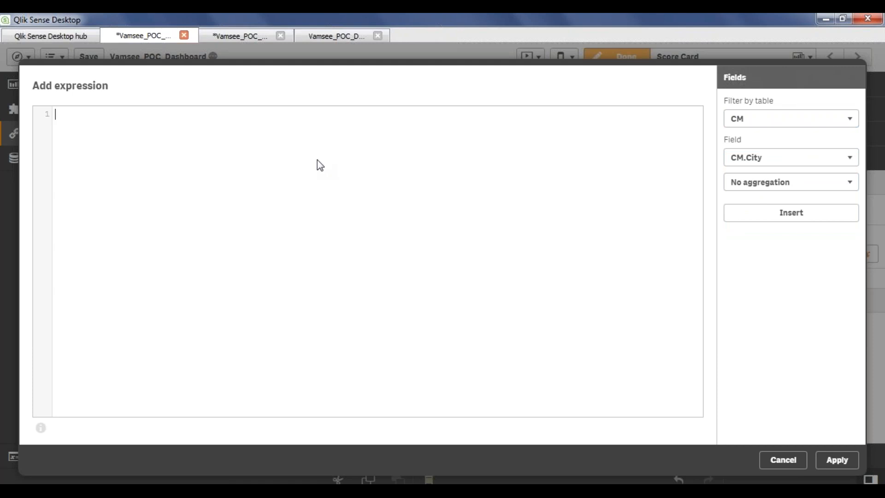
left_click(752, 158)
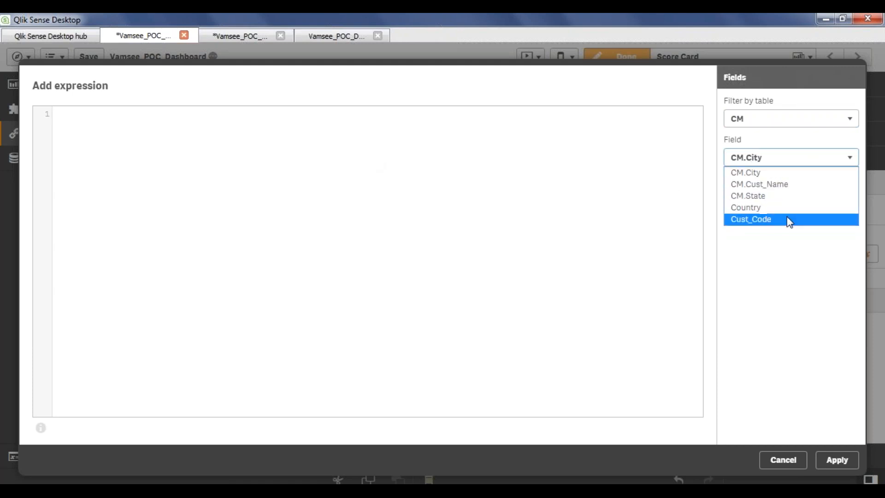
left_click(778, 316)
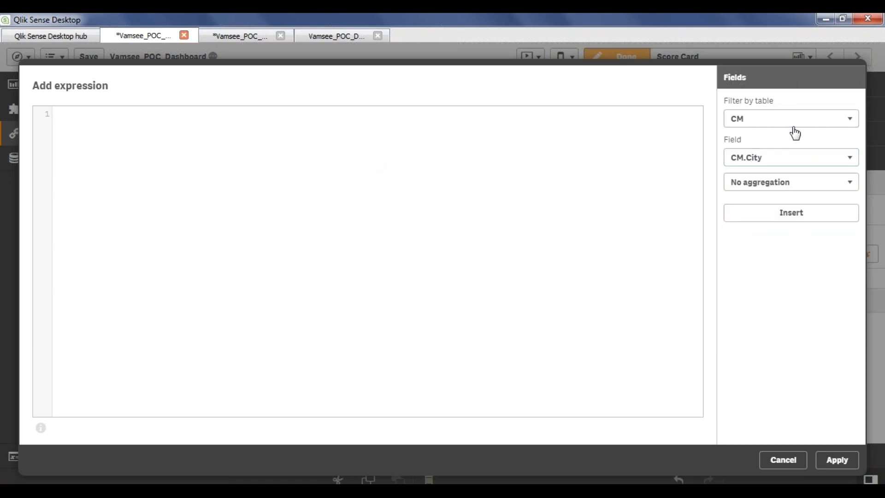
left_click(794, 134)
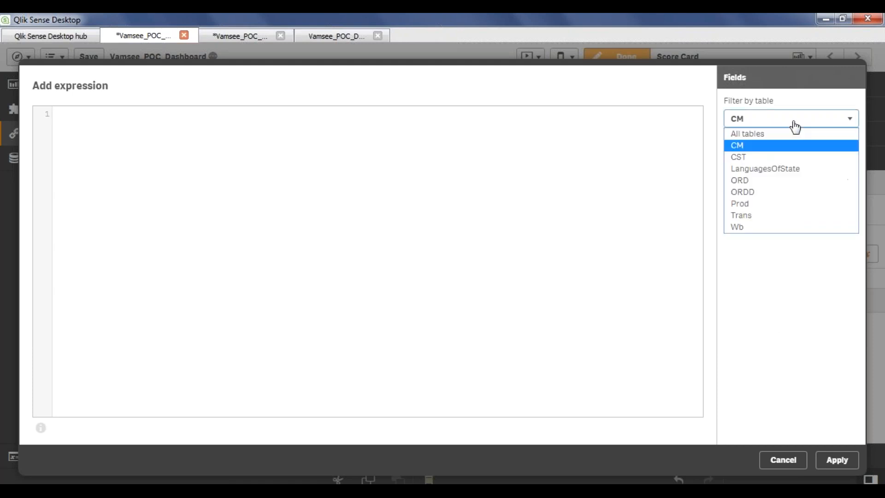
left_click(785, 400)
left_click(792, 461)
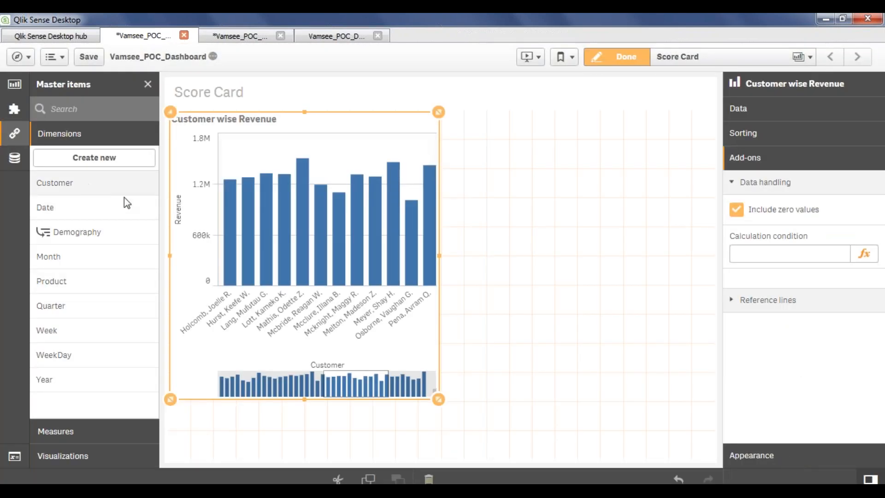
Step: Try Customer as the chart's calculation condition, and clear it in the expression editor
left_click(780, 253)
type("Customer")
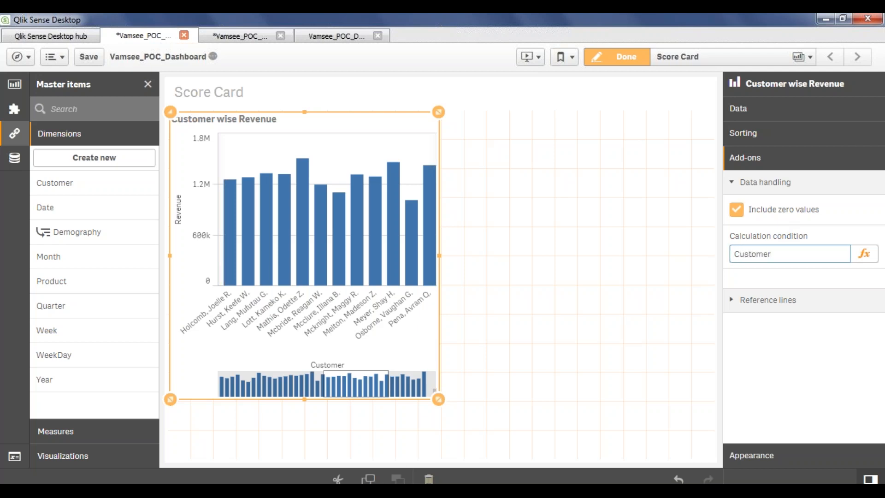
key("ctrl+a")
left_click(862, 258)
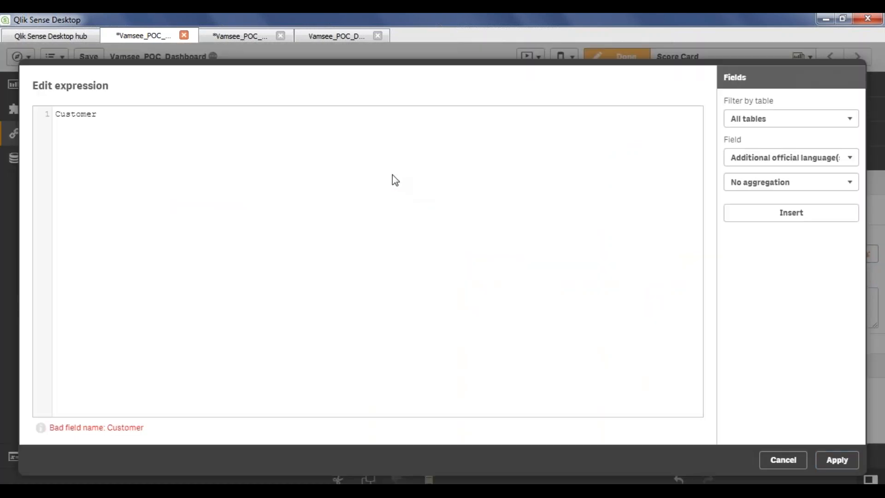
key("BackSpace")
key("BackSpace")
key("BackSpace")
key("BackSpace")
key("BackSpace")
key("BackSpace")
key("BackSpace")
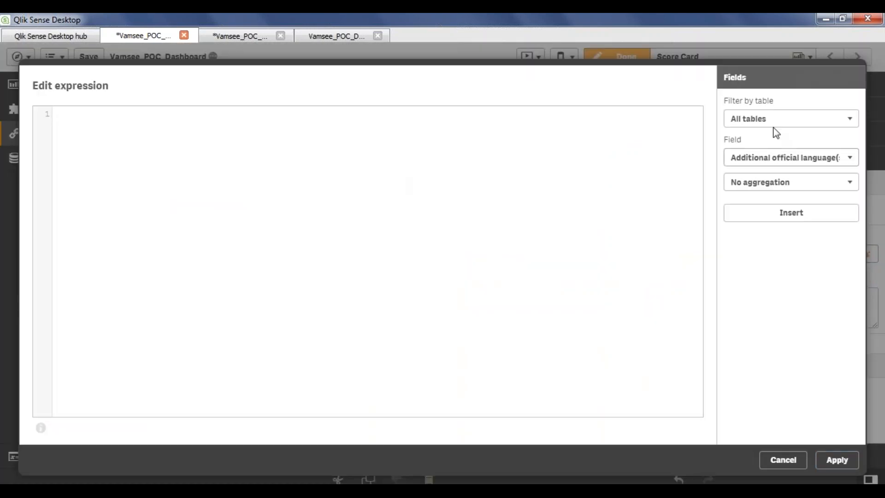
Step: Try the CM.Cust_Name field of the CM table, without aggregation, as the calculation condition expression
left_click(772, 122)
left_click(749, 146)
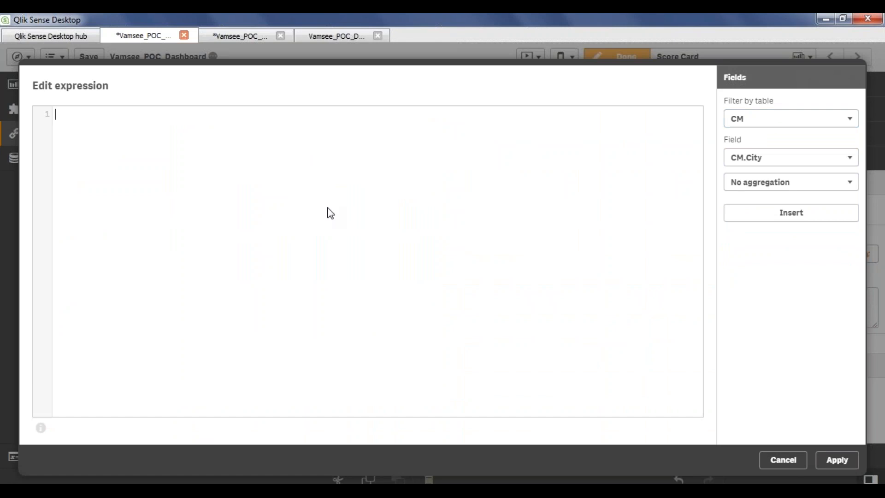
type("C")
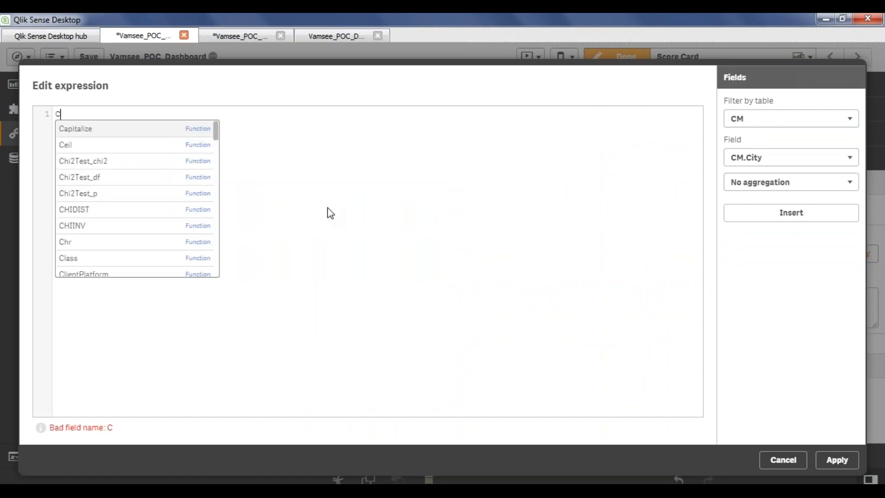
type("ust")
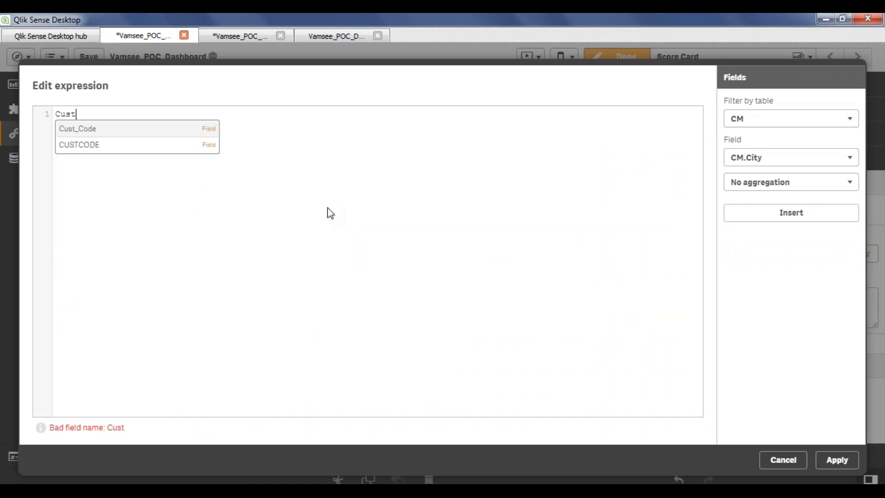
left_click(831, 157)
left_click(807, 183)
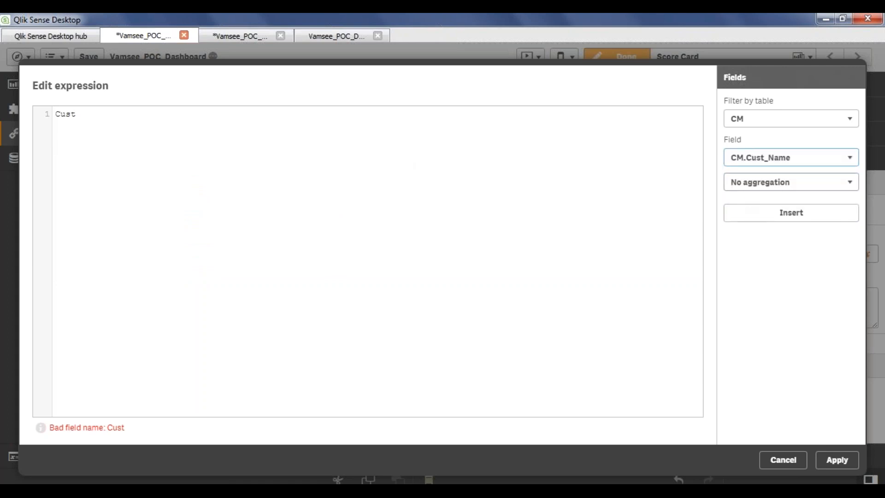
left_click(165, 123)
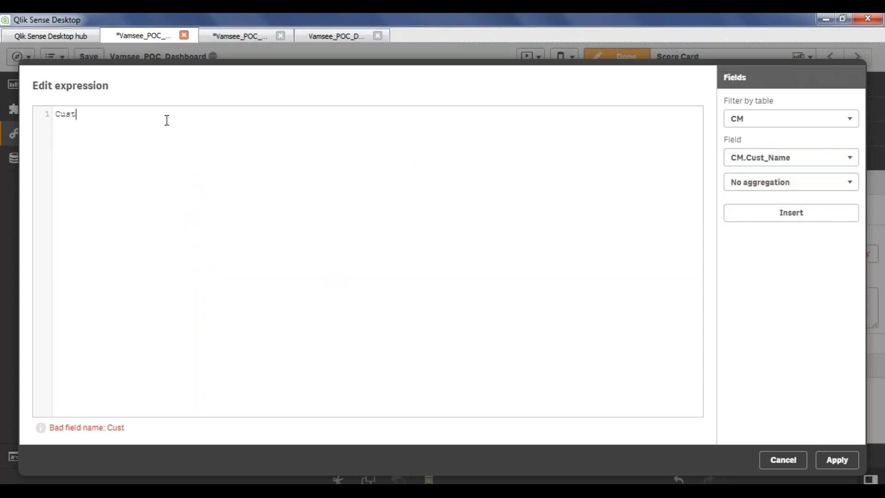
key("ctrl+space")
key("BackSpace")
key("BackSpace")
key("BackSpace")
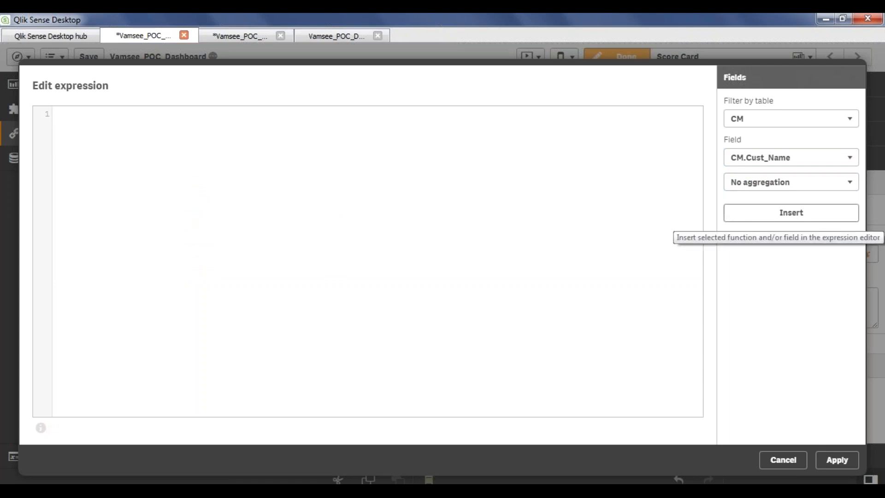
left_click(790, 212)
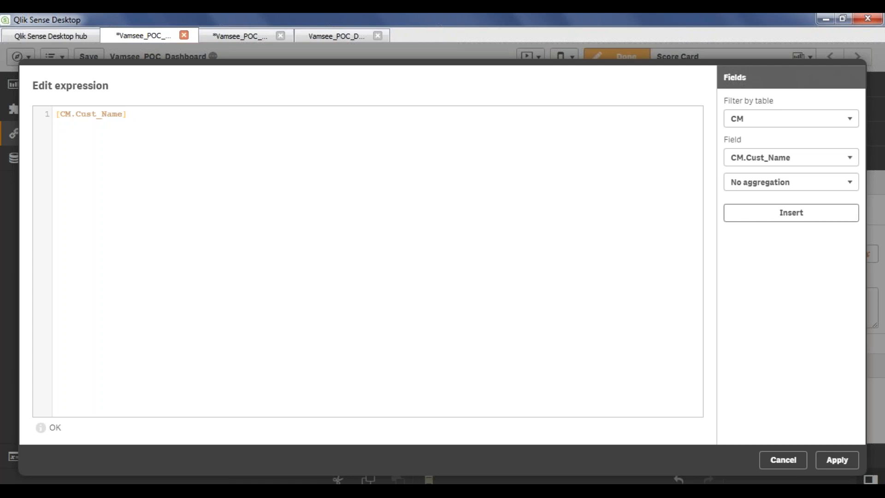
Step: Replace the expression with the Sum aggregation of the Trans.Revenue field from the Trans table
left_click(849, 118)
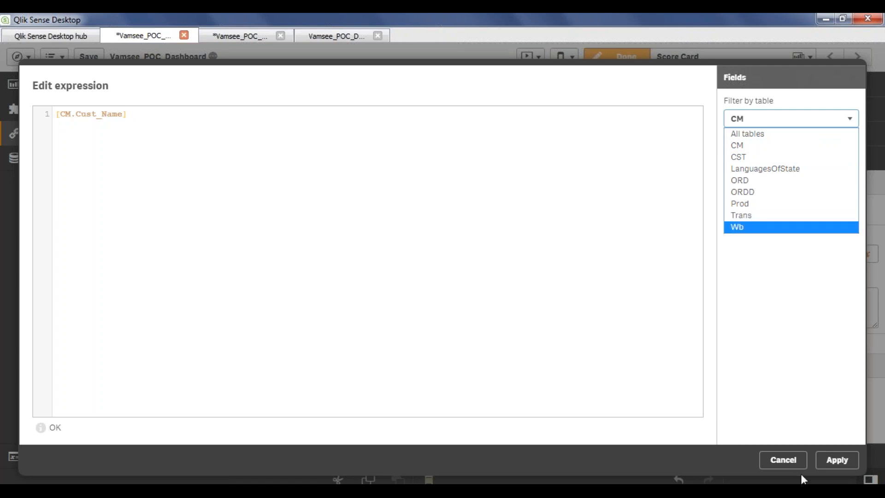
left_click(782, 215)
left_click(189, 115)
key("ctrl+a")
key("BackSpace")
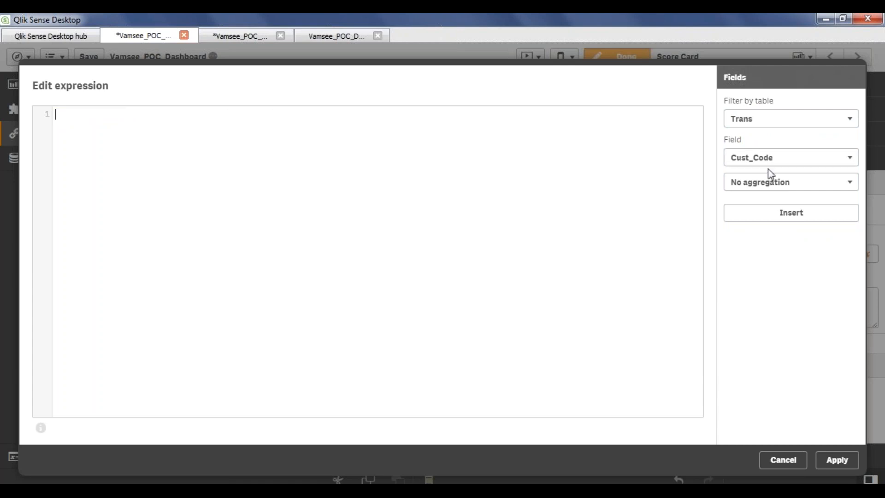
left_click(790, 158)
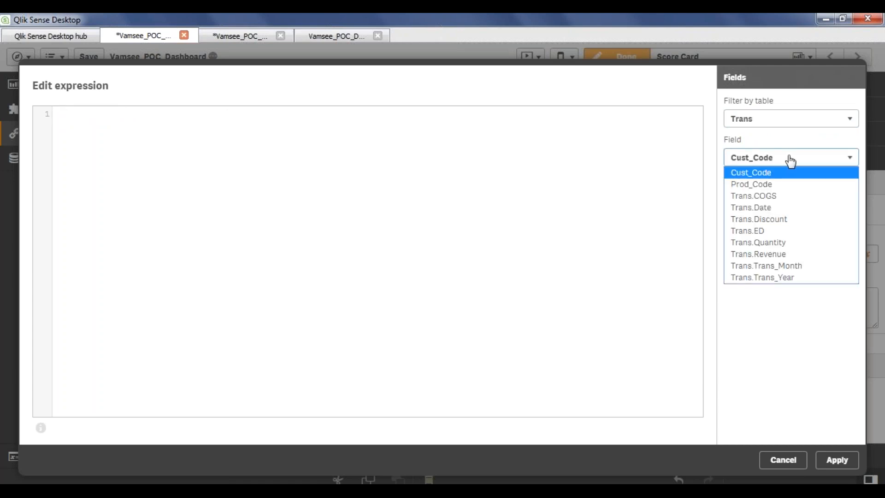
left_click(786, 254)
left_click(256, 156)
left_click(829, 182)
left_click(742, 209)
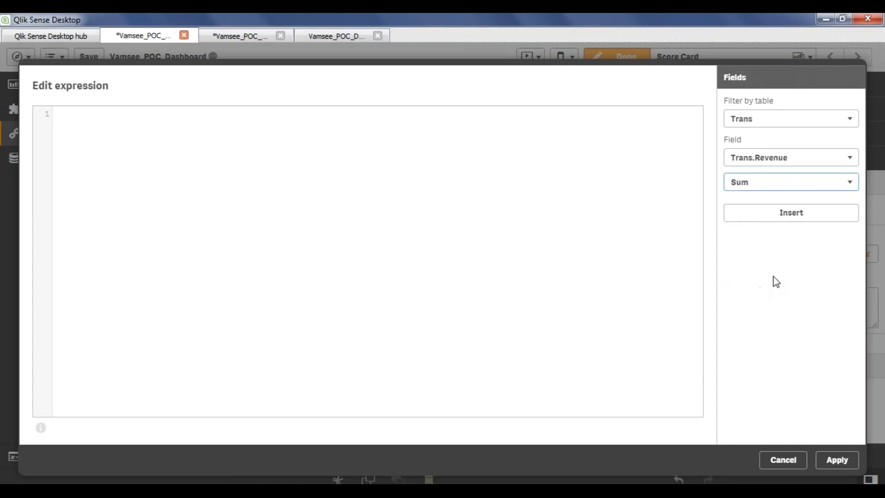
left_click(816, 220)
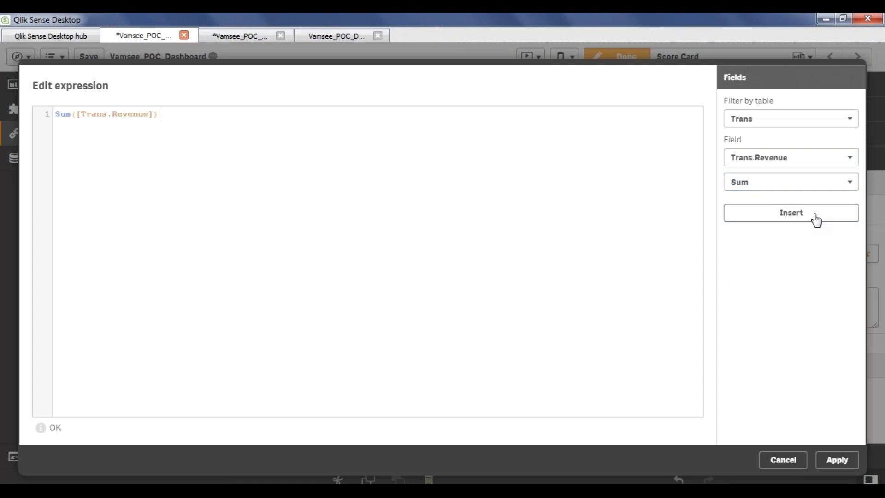
Step: Complete the calculation condition as Sum([Trans.Revenue])<50000 and apply it, and raise its limit to 500000
type("<50000")
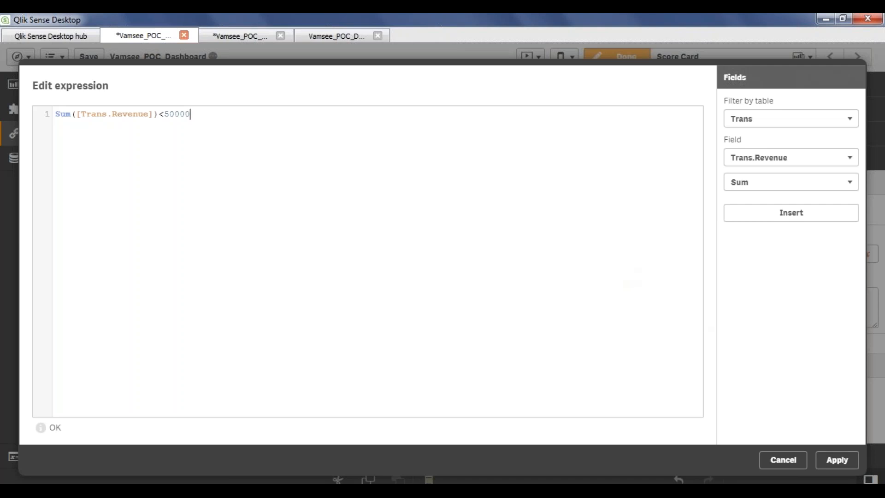
left_click(836, 461)
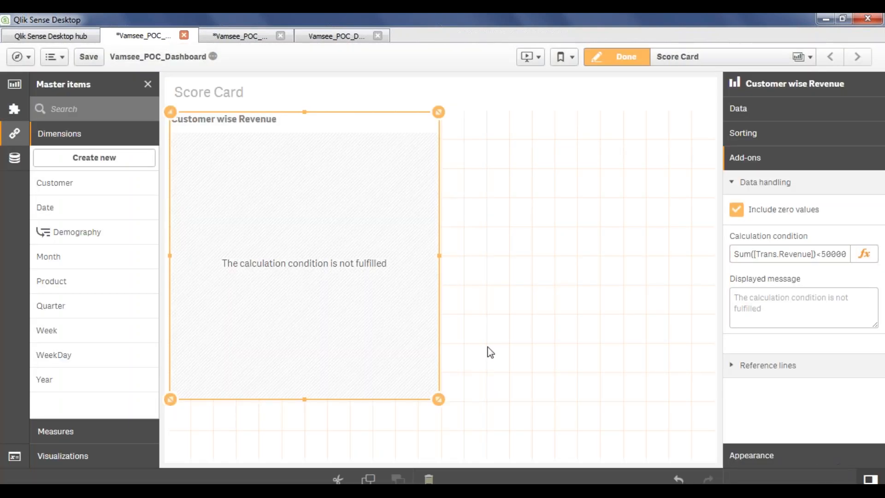
left_click(863, 254)
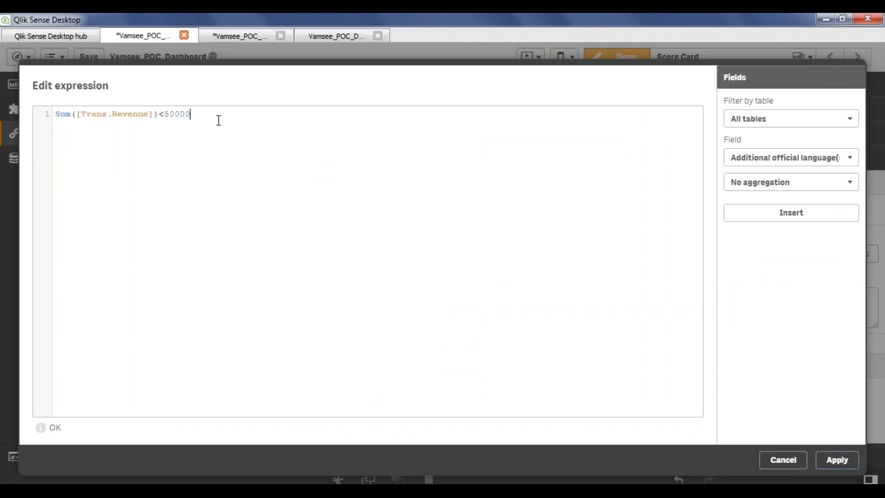
left_click(837, 460)
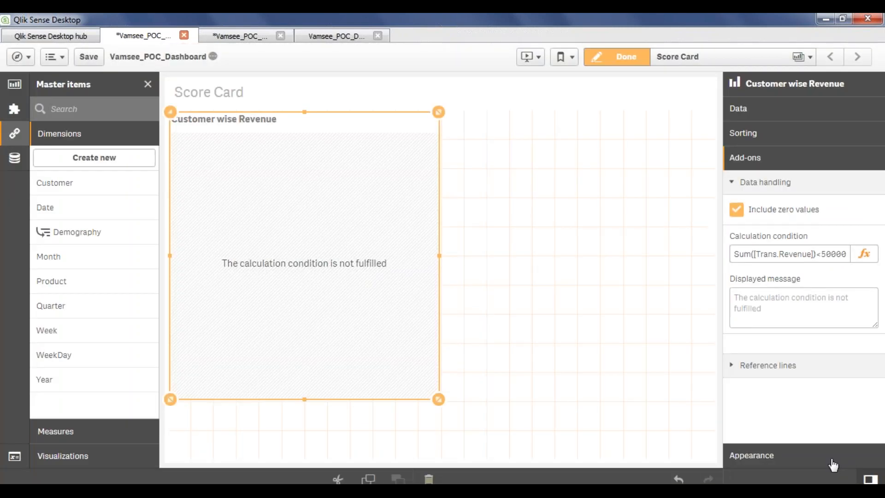
Step: Extend the revenue limit in the calculation condition by six more zeros and apply it
left_click(862, 255)
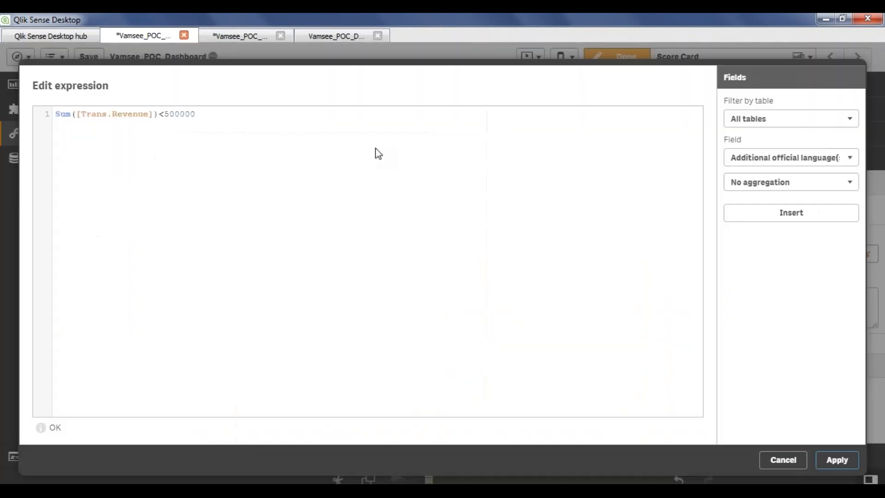
type("000000")
left_click(836, 459)
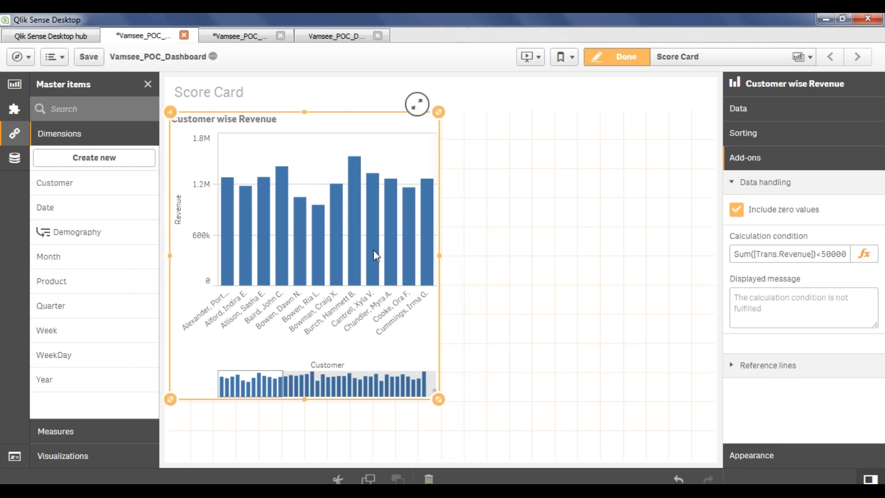
Step: View the Customer wise Revenue chart outside edit mode, check one customer's revenue, and return to editing
left_click(597, 260)
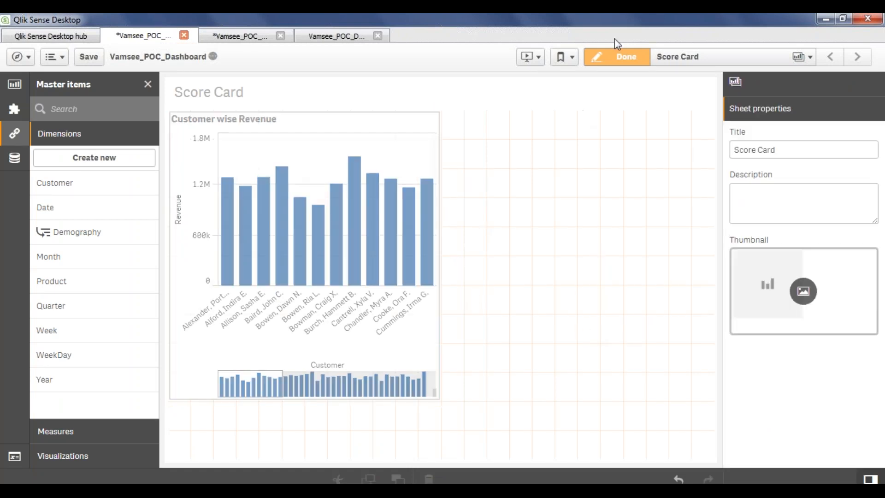
left_click(615, 65)
mouse_move(403, 239)
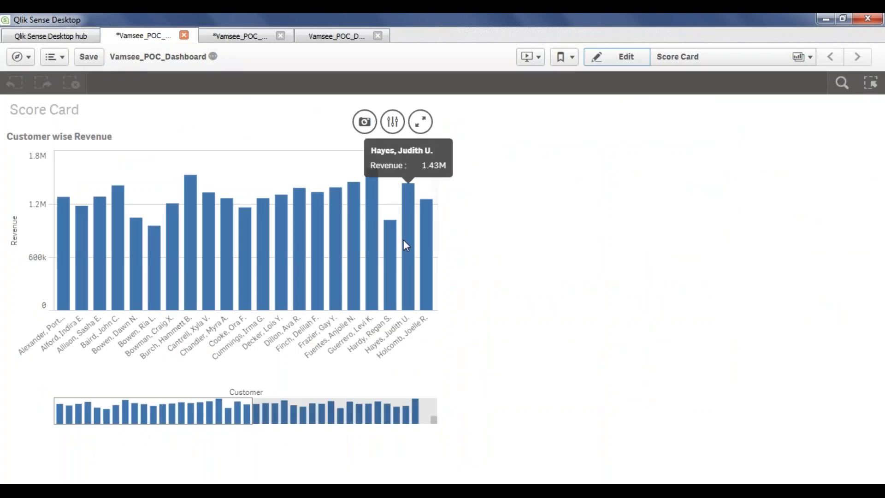
left_click(630, 67)
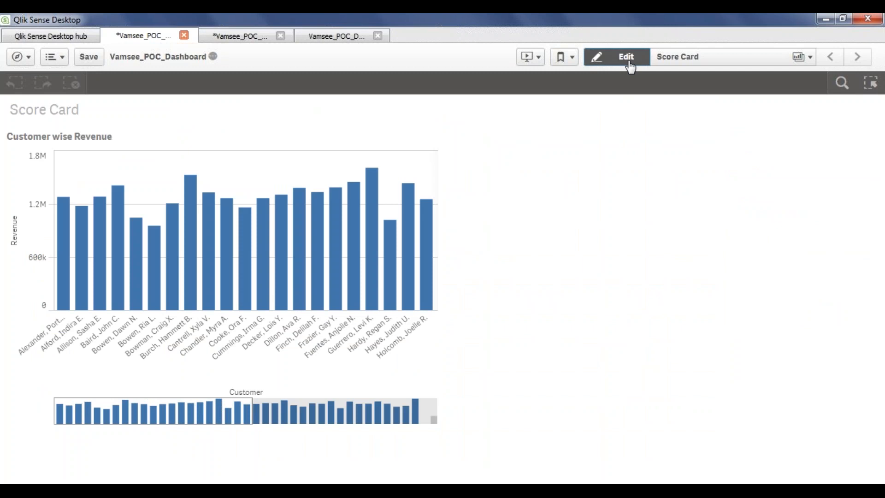
Step: Change the Customer wise Revenue chart's calculation condition to Sum([Trans.Revenue])>1000000 and apply it
left_click(399, 138)
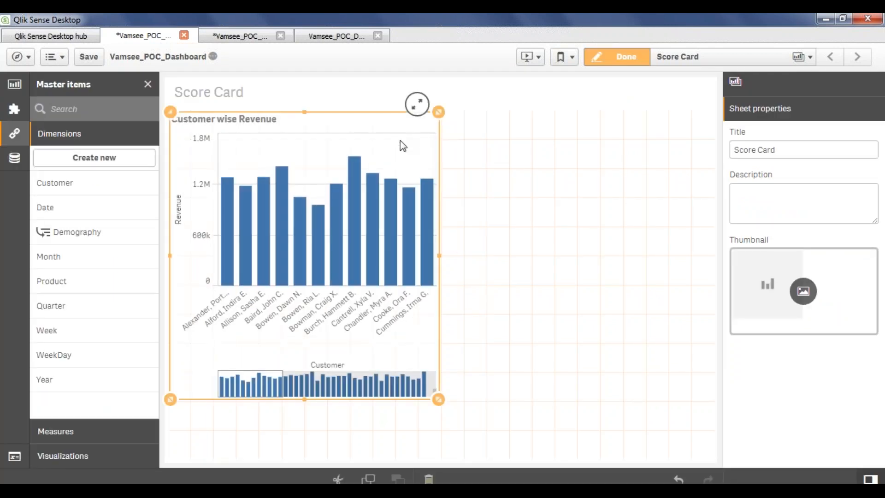
left_click(863, 253)
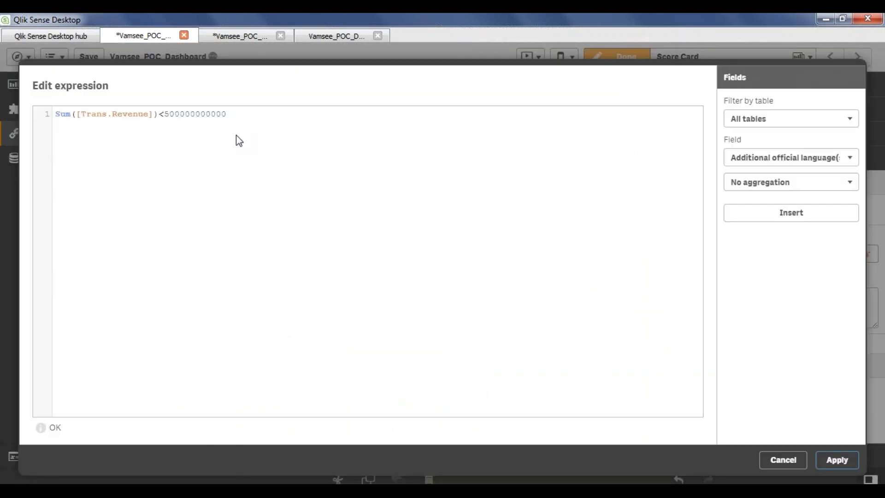
key("BackSpace")
type(">")
key("End")
key("BackSpace")
key("BackSpace")
key("BackSpace")
key("BackSpace")
key("BackSpace")
key("BackSpace")
key("BackSpace")
key("BackSpace")
key("BackSpace")
key("BackSpace")
key("BackSpace")
key("BackSpace")
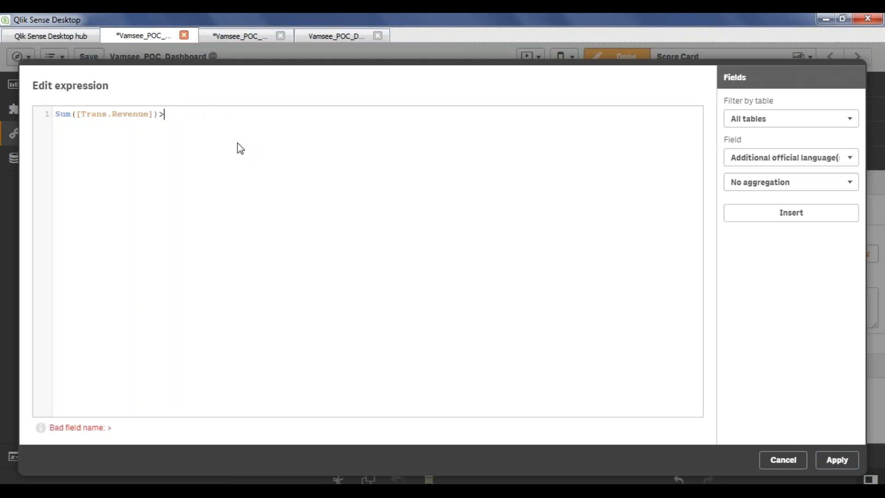
type("1000000")
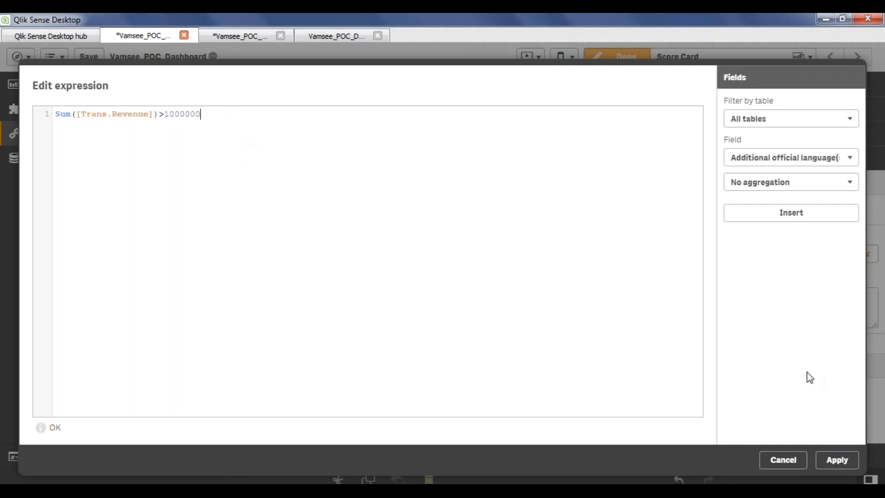
left_click(832, 460)
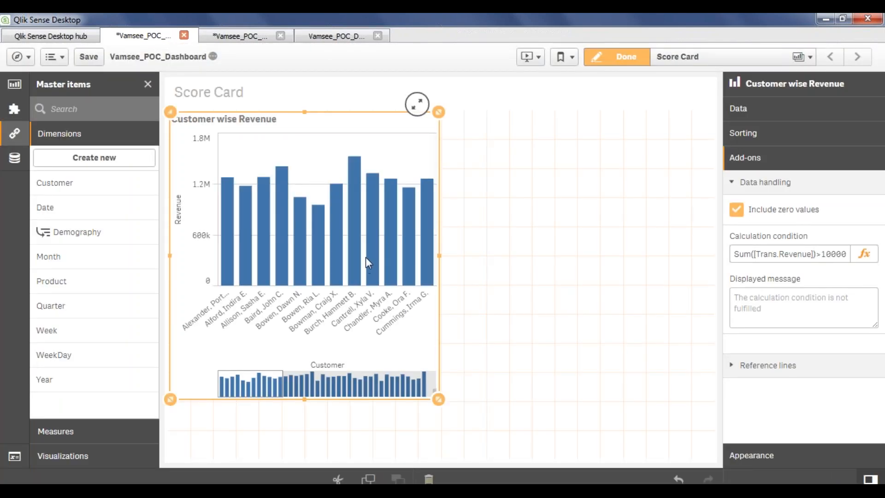
Step: Switch the comparison operator in the calculation condition to less than, giving Sum([Trans.Revenue])<1000000, and apply it
left_click(864, 253)
left_click(160, 113)
key("shift+Right")
type("<")
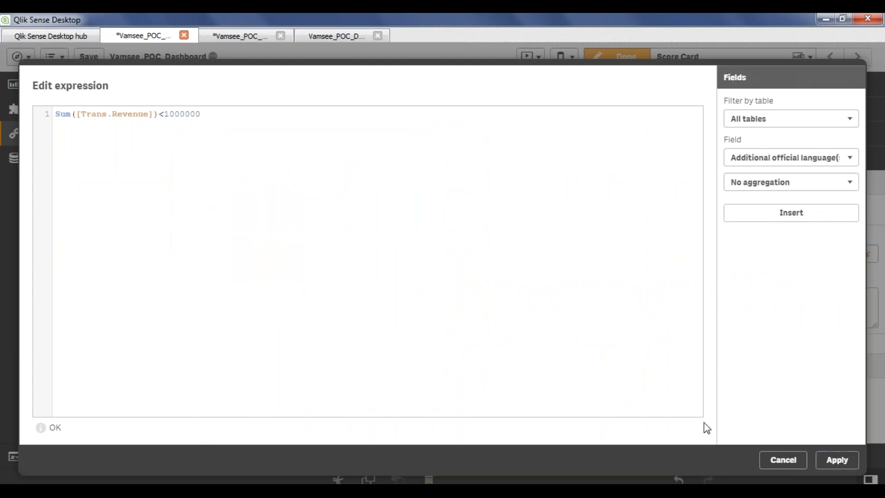
left_click(835, 462)
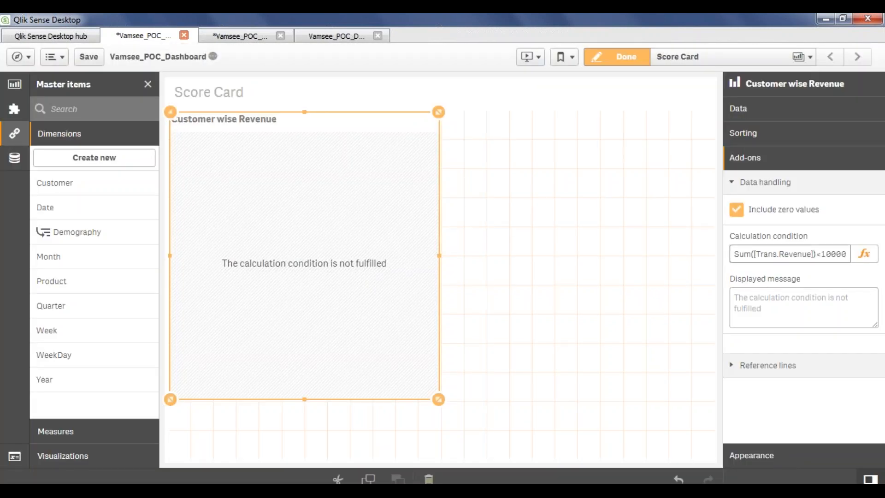
Step: Set the revenue limit in the calculation condition to 1500000 and apply it
left_click(863, 253)
key("BackSpace")
type("5")
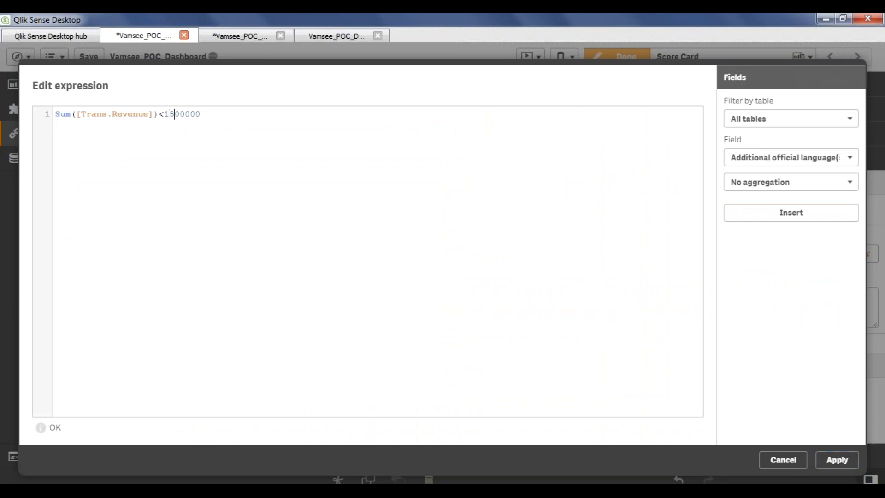
left_click(835, 460)
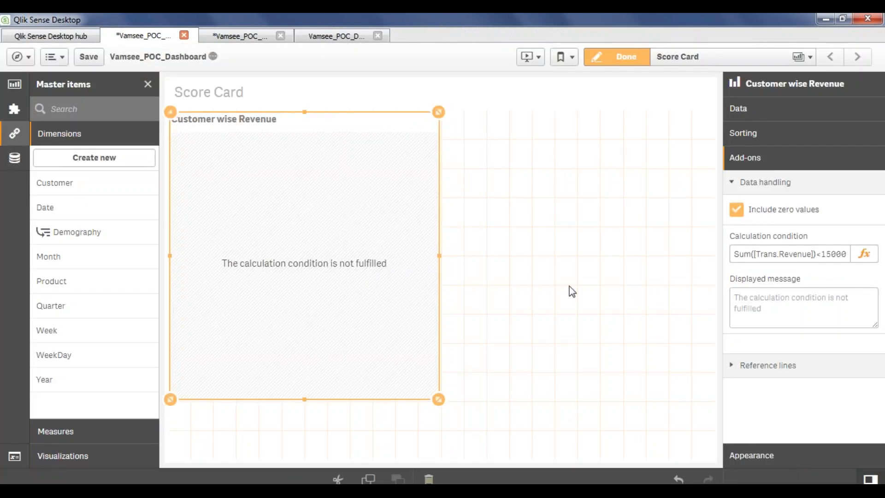
Step: Raise the calculation condition's revenue limit to 15000000, extend it with further zeros, and apply it
left_click(863, 254)
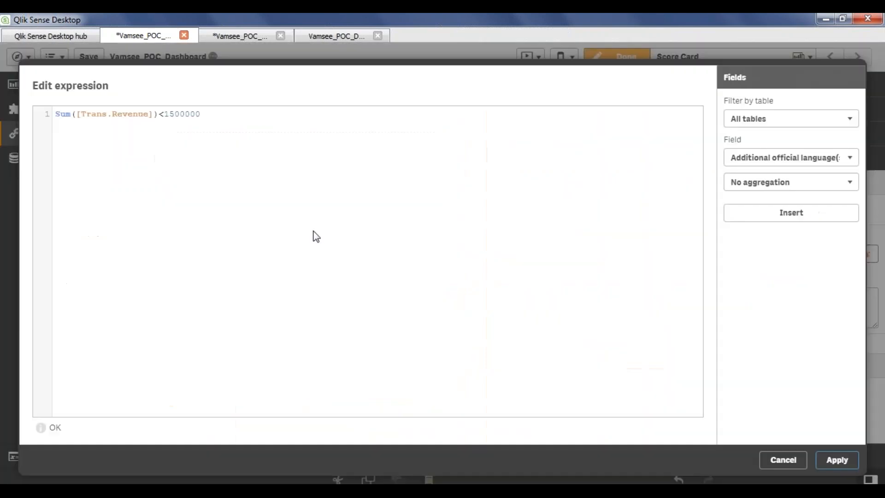
left_click(177, 113)
type("0")
left_click(836, 459)
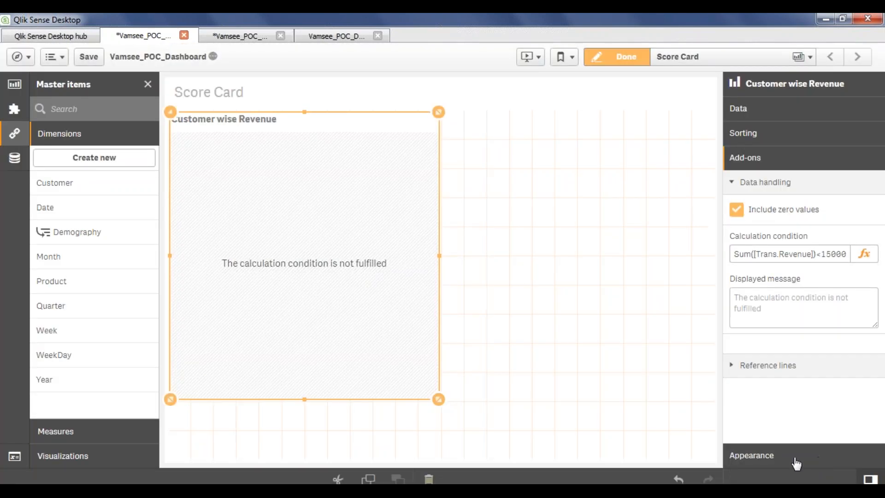
left_click(864, 254)
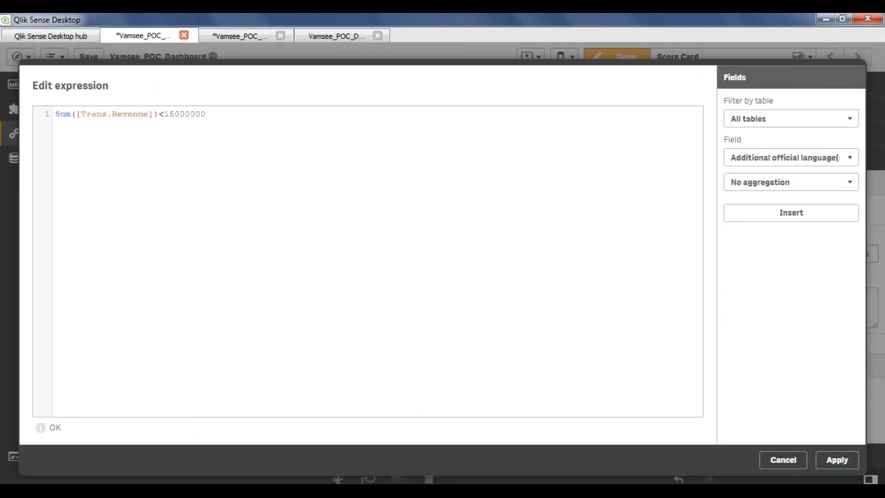
left_click(829, 460)
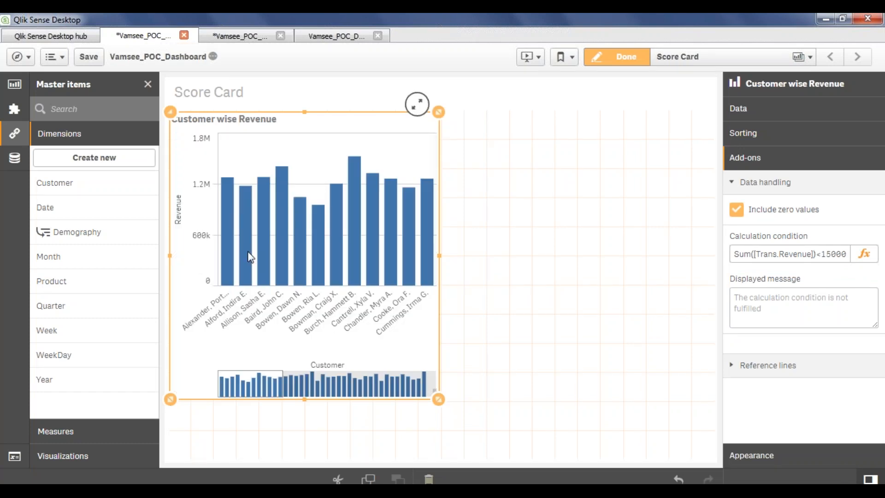
Step: Add a reference line to the Customer wise Revenue chart and bring up its settings
left_click_drag(276, 377, 350, 375)
left_click(599, 321)
left_click(279, 267)
left_click(733, 365)
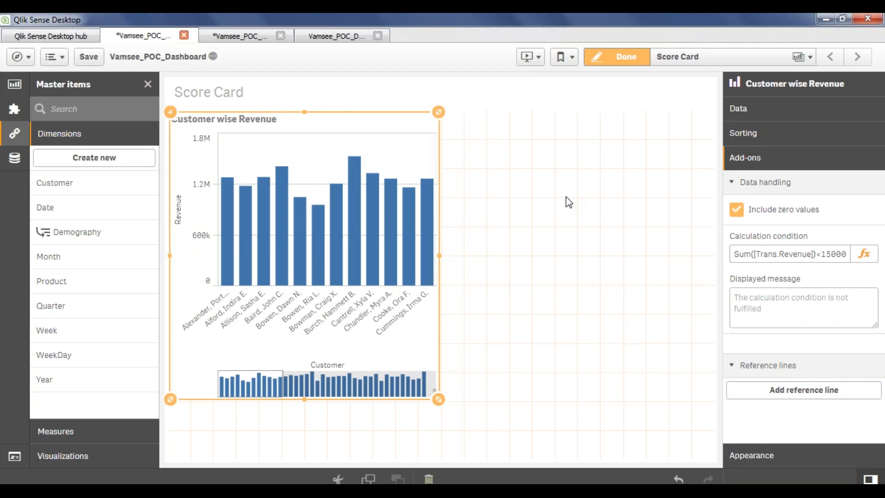
left_click(829, 391)
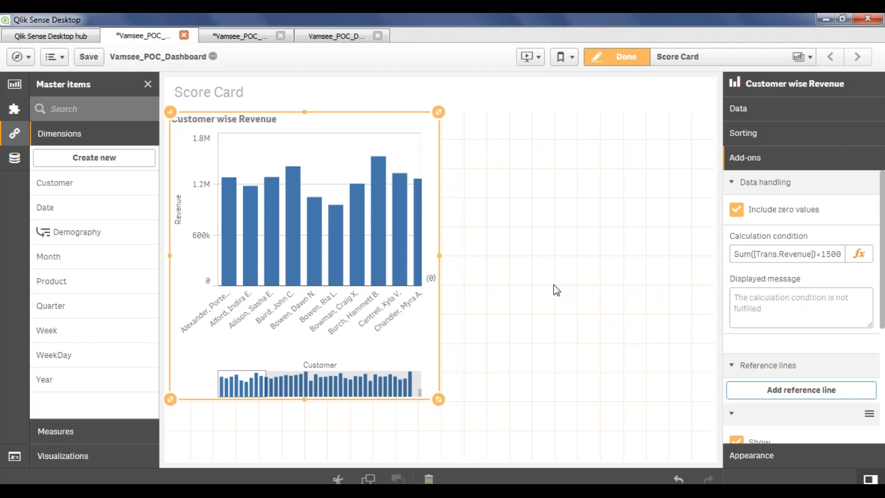
scroll(772, 403, "down", 4)
left_click(783, 296)
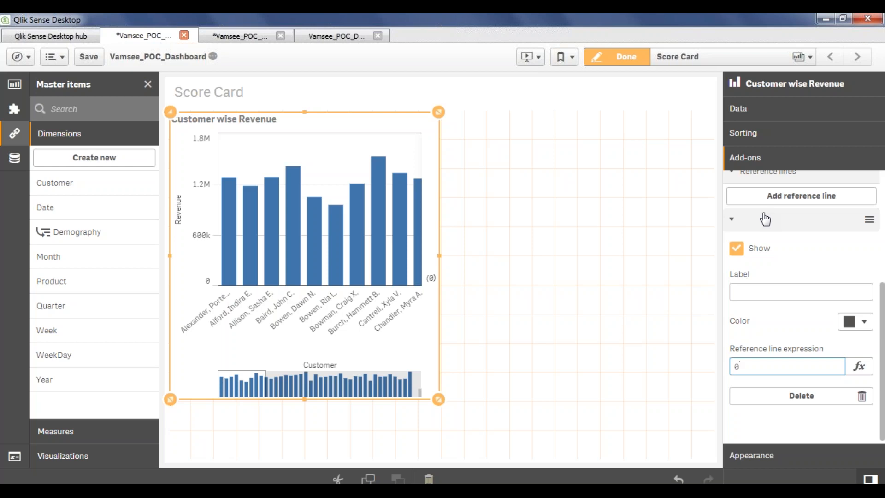
Step: Collapse the first reference line's settings and add a second reference line to the chart
scroll(765, 219, "up", 3)
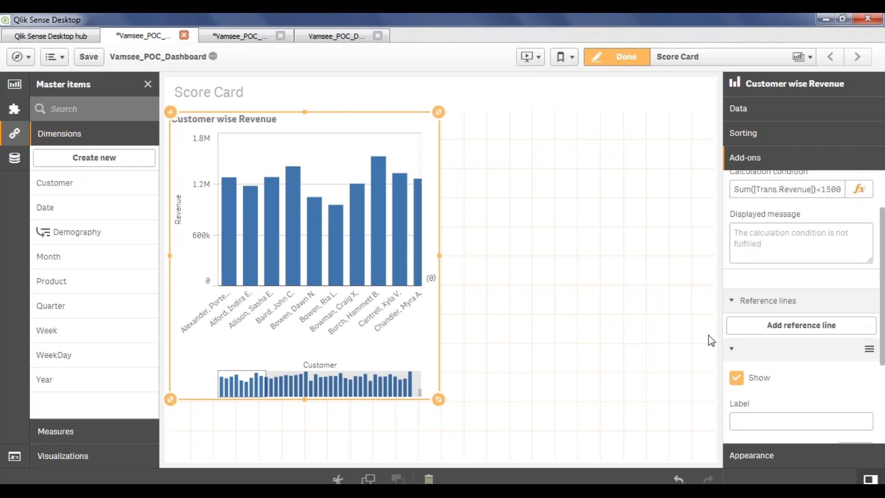
scroll(855, 329, "down", 2)
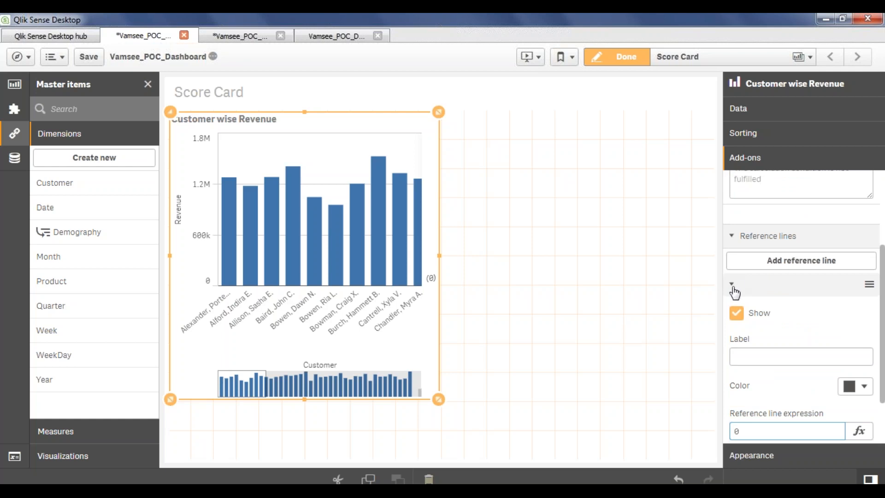
left_click(731, 282)
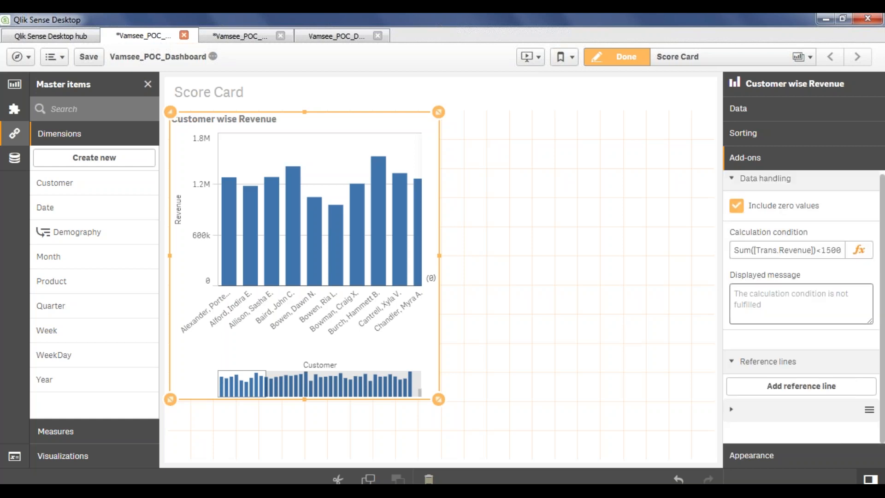
left_click(789, 389)
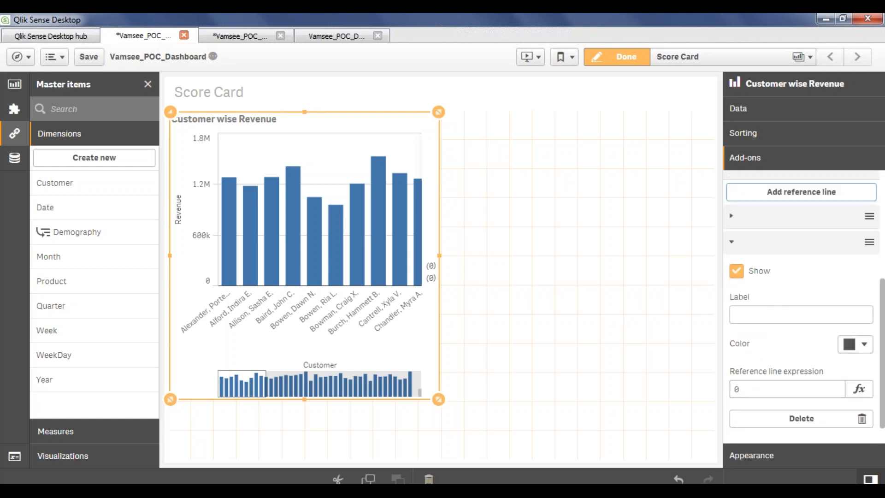
Step: Label the first reference line Max and give it the orange-red color
left_click(732, 216)
left_click(782, 287)
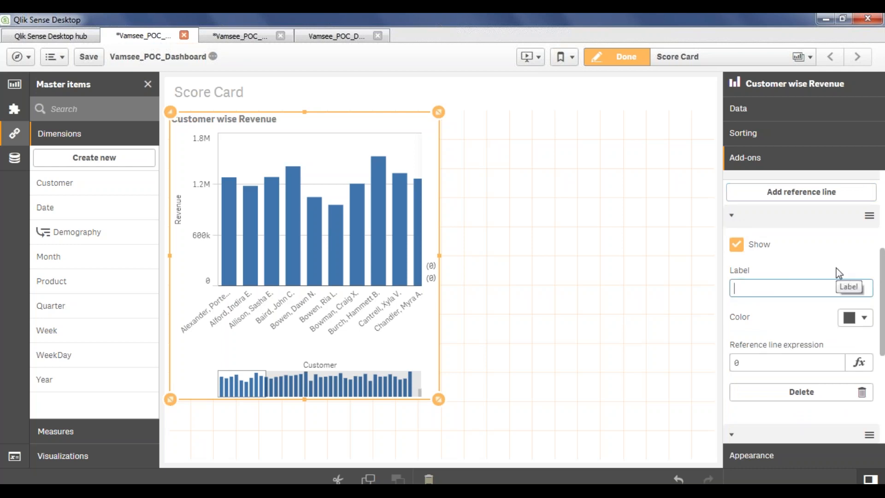
type("MAx")
key("BackSpace")
key("BackSpace")
type("am")
key("BackSpace")
type("x")
left_click(855, 317)
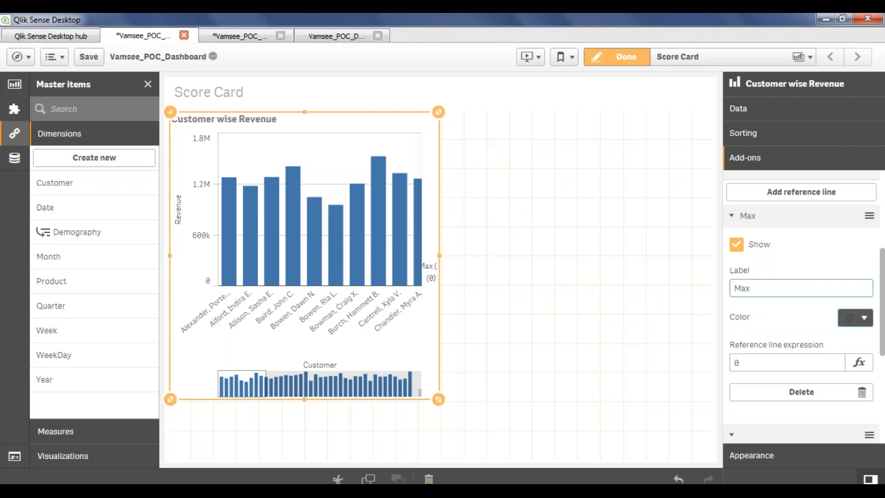
left_click(840, 263)
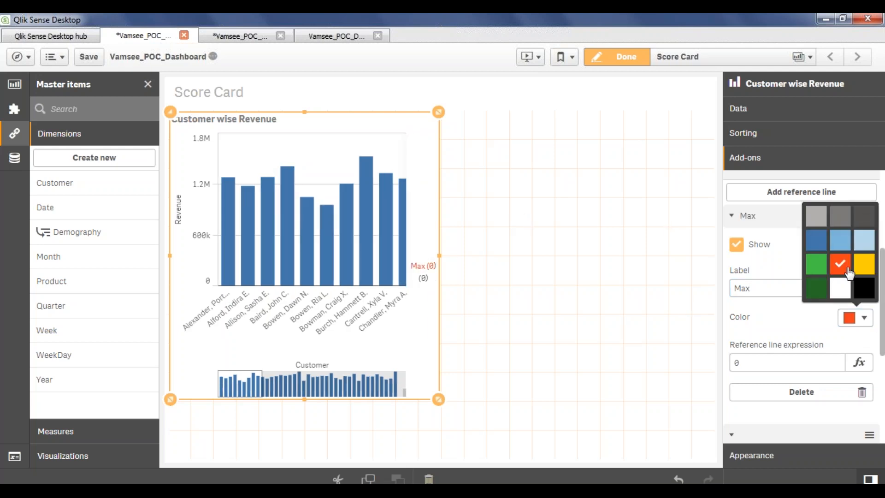
left_click(739, 336)
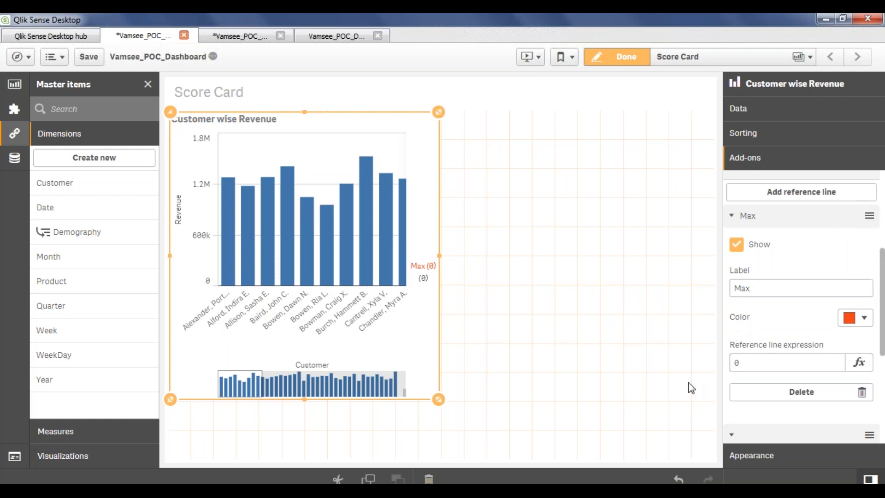
Step: Clear the Max line's expression and choose the Trans.Revenue field of the Trans table in the expression editor
left_click(794, 367)
key("BackSpace")
left_click(858, 362)
left_click(788, 119)
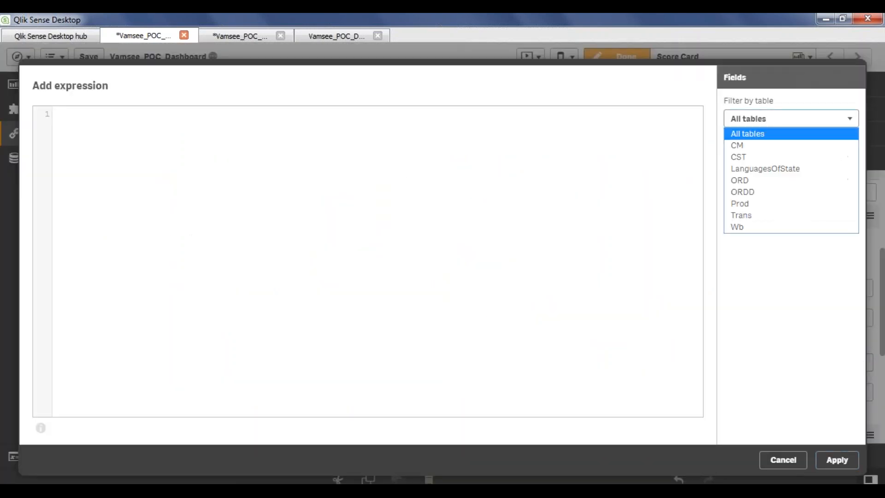
left_click(749, 215)
left_click(781, 159)
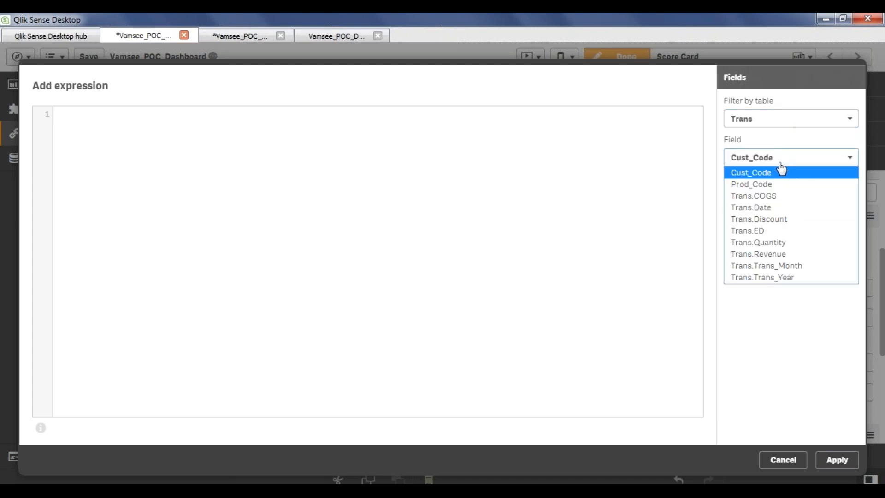
left_click(783, 254)
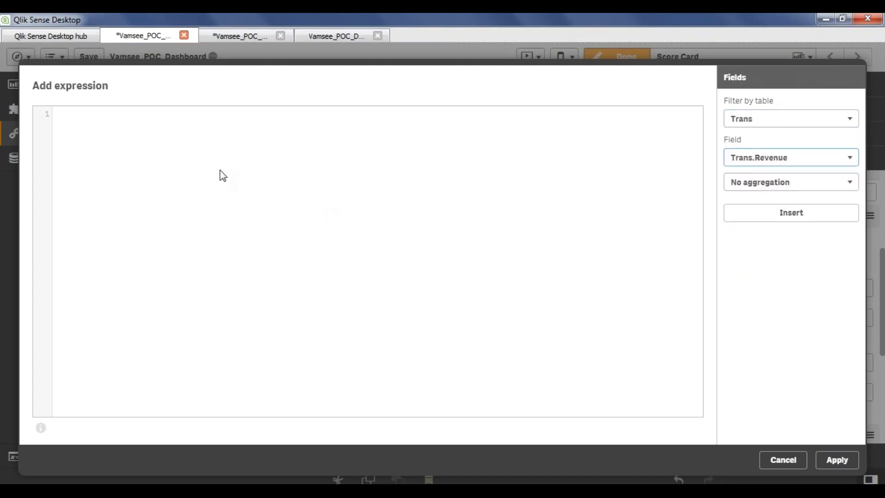
Step: Insert the field with the Max aggregation as Max([Trans.Revenue]), copy the expression, and apply it
left_click(760, 185)
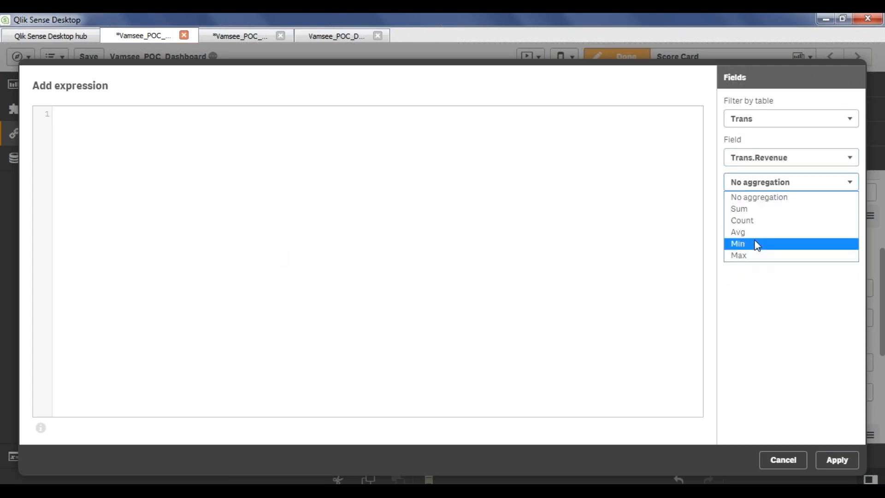
left_click(756, 256)
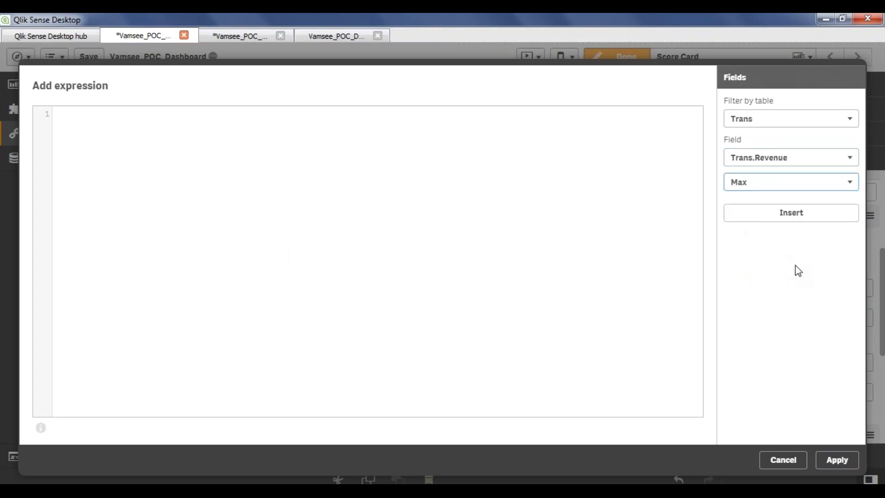
left_click(810, 215)
key("ctrl+a")
key("ctrl+c")
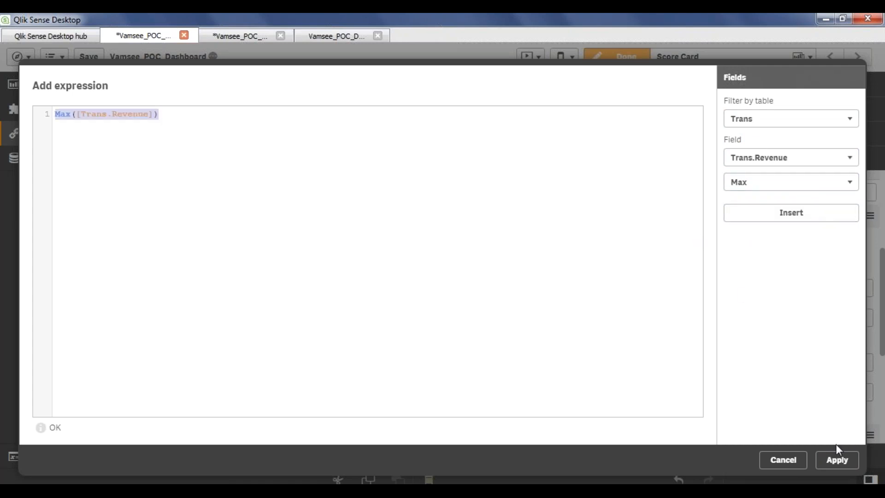
left_click(836, 466)
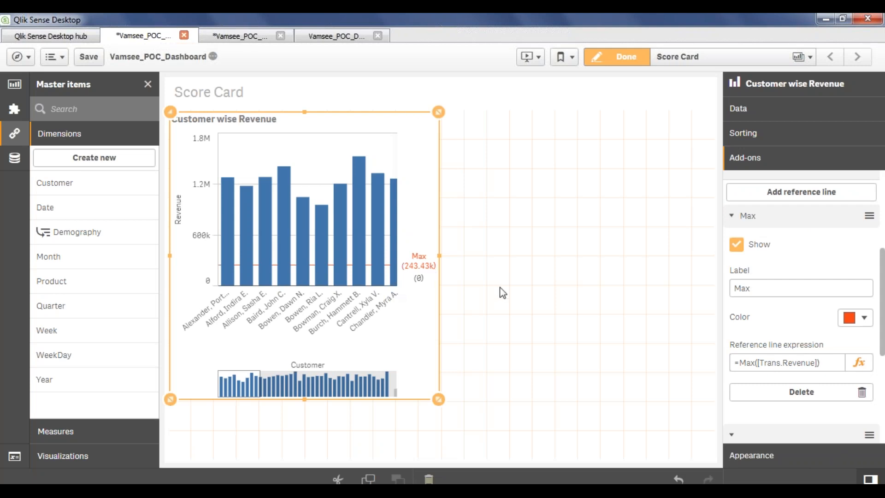
Step: Hide the Max reference line on the chart and show it again
scroll(790, 337, "down", 1)
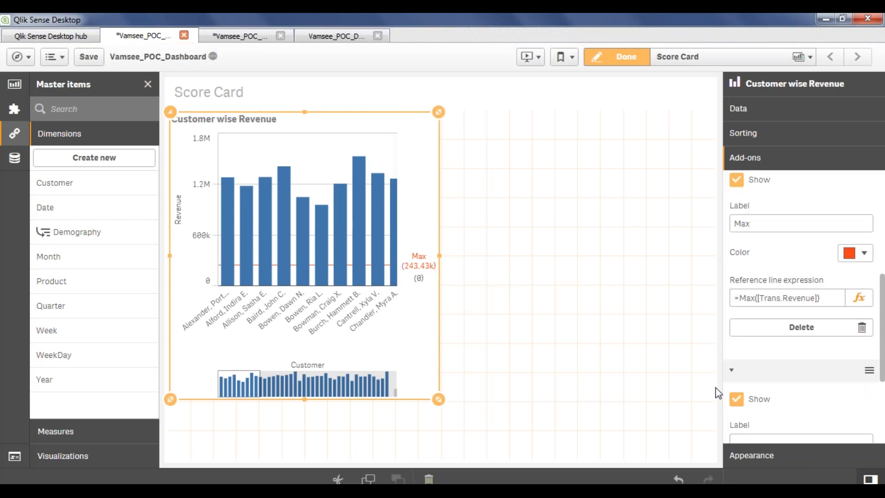
left_click(736, 181)
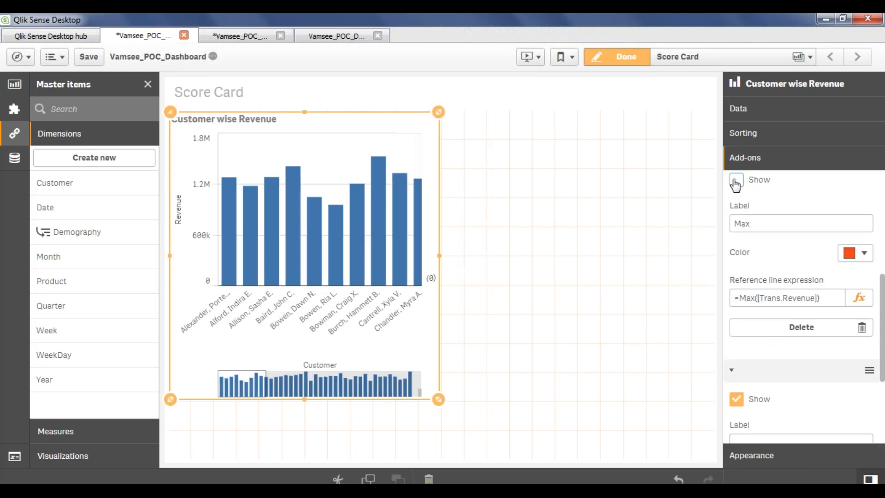
left_click(735, 181)
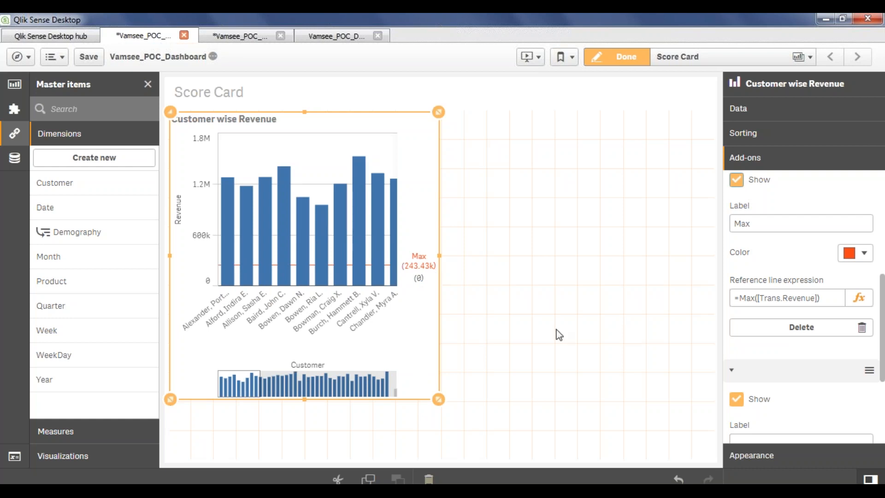
Step: Label the second reference line Min and give it the light green color
scroll(773, 366, "down", 1)
left_click(773, 376)
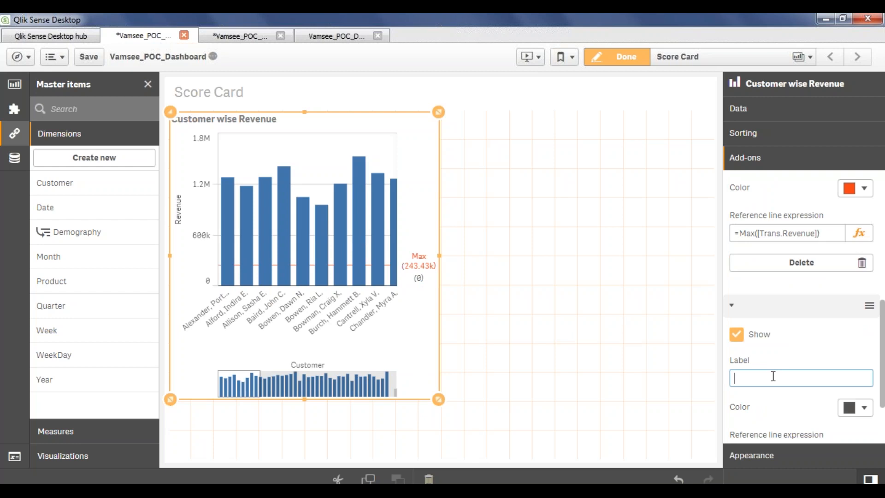
type("Min")
scroll(773, 375, "down", 2)
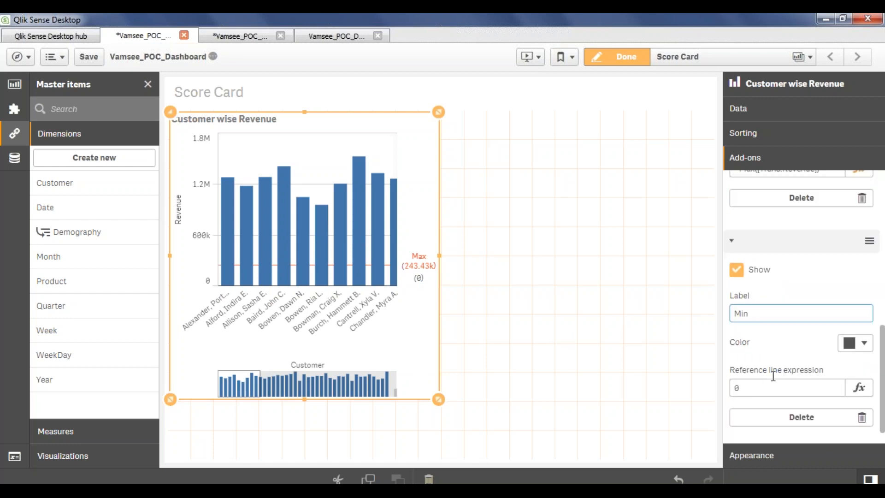
left_click(856, 318)
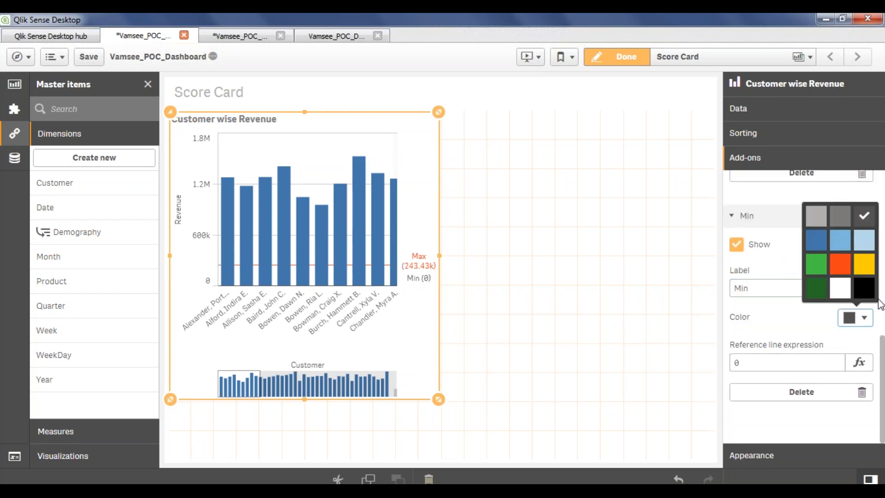
left_click(826, 268)
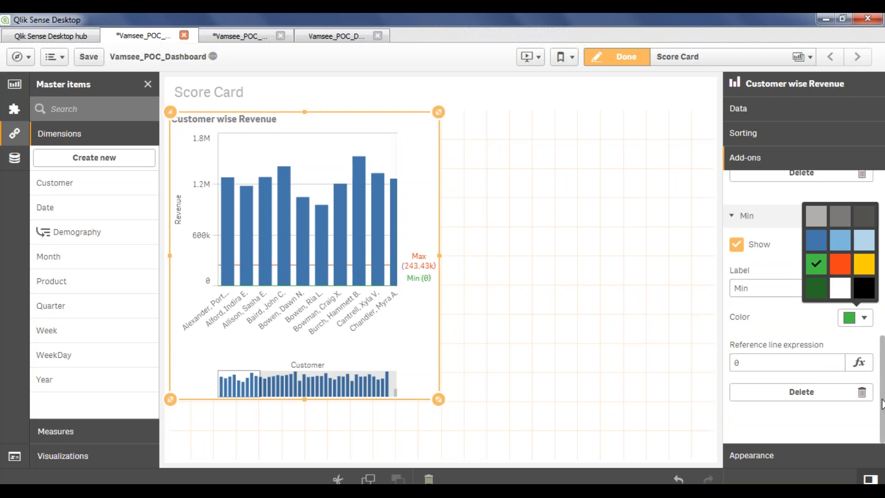
Step: Set the Min line's expression to Min([Trans.Revenue]) by pasting the copied Max expression, changing its function to Min, and applying it
left_click(808, 365)
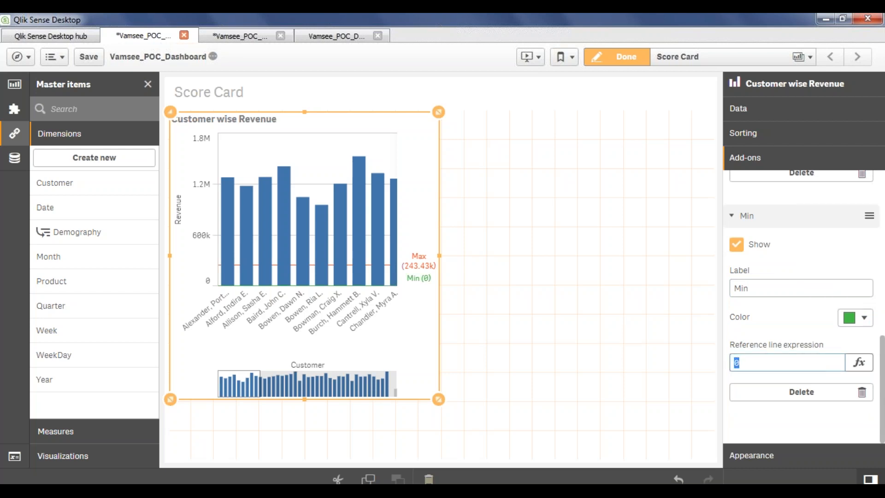
left_click(859, 362)
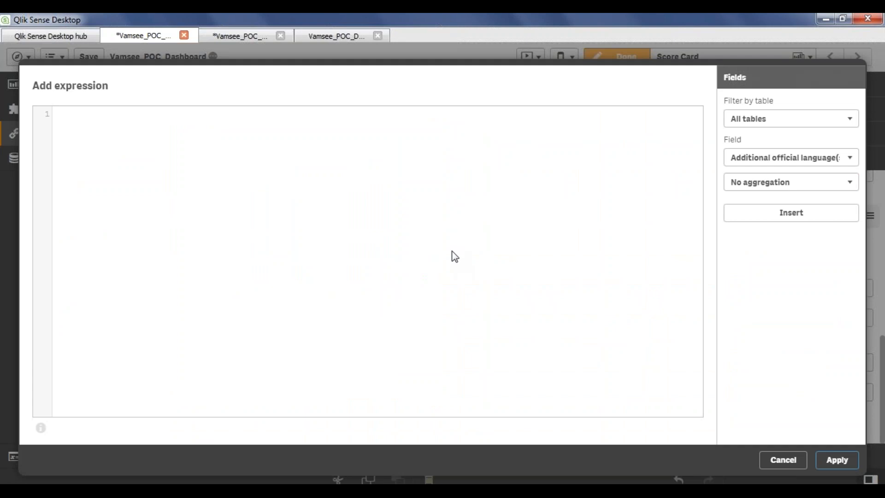
key("ctrl+v")
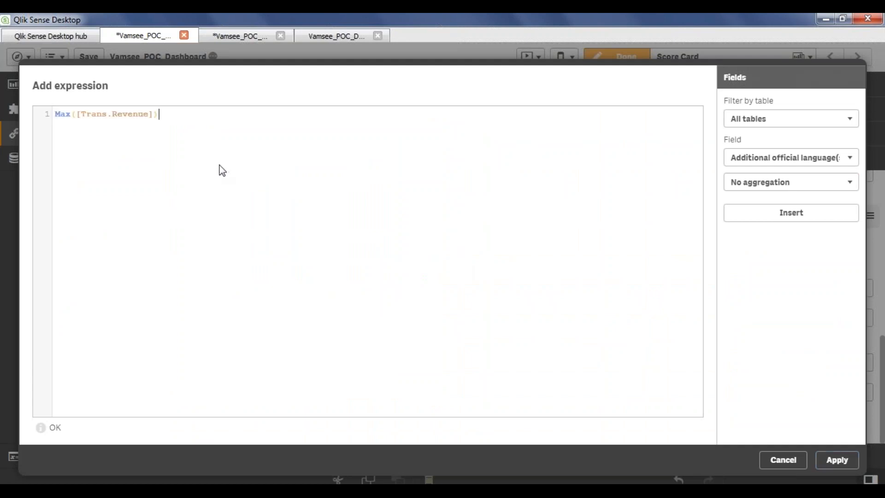
double_click(65, 114)
type("Min")
left_click(835, 459)
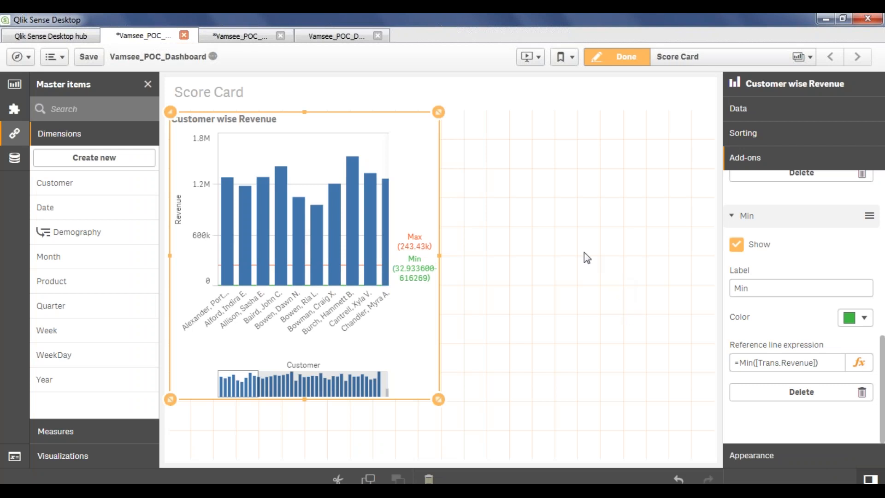
left_click(772, 491)
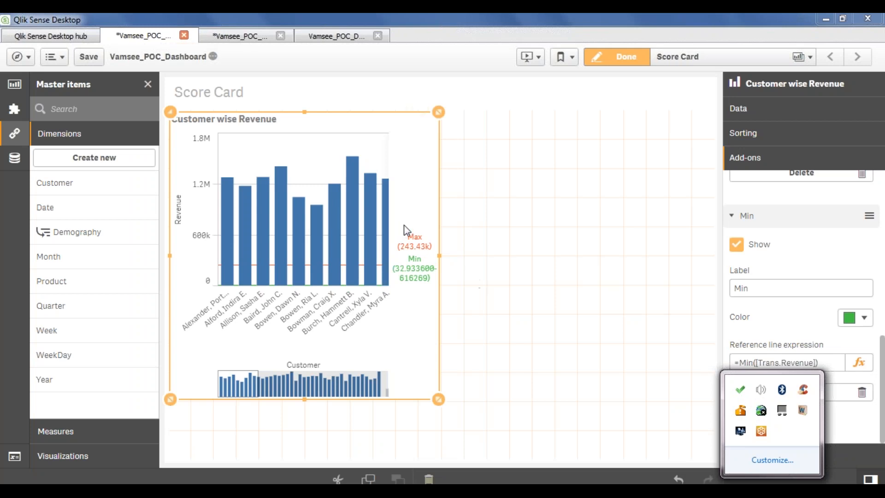
left_click(760, 390)
scroll(764, 389, "up", 10)
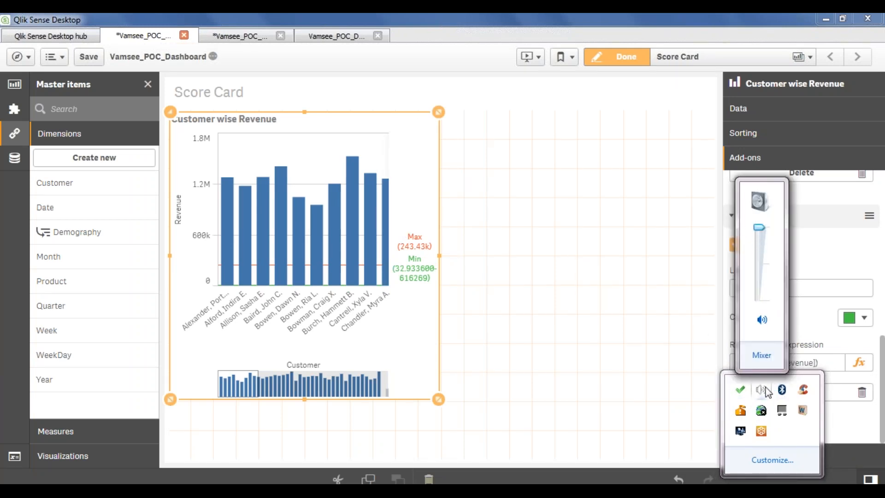
left_click(539, 261)
Step: Deselect the chart, save the app, and finish editing the Score Card sheet
left_click(537, 258)
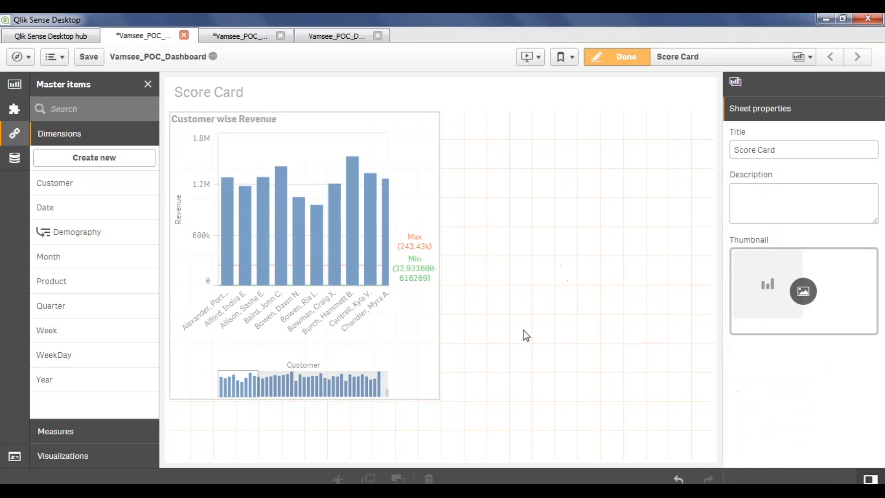
left_click(88, 57)
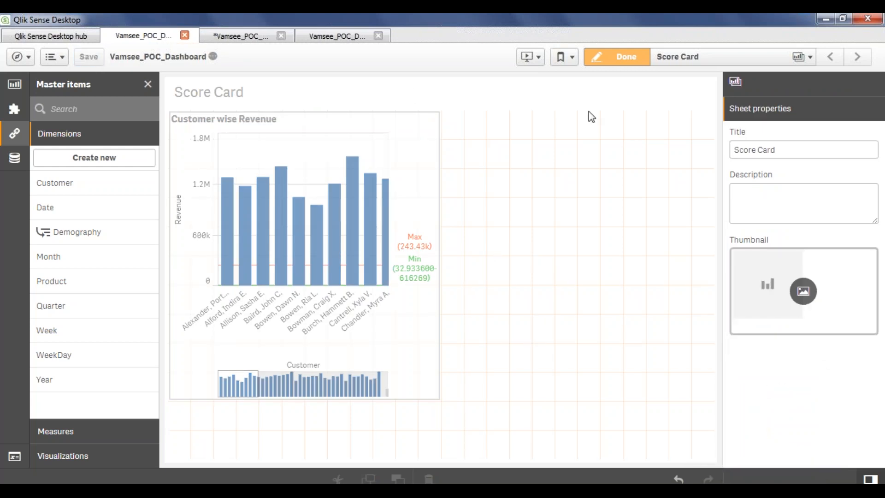
left_click(637, 62)
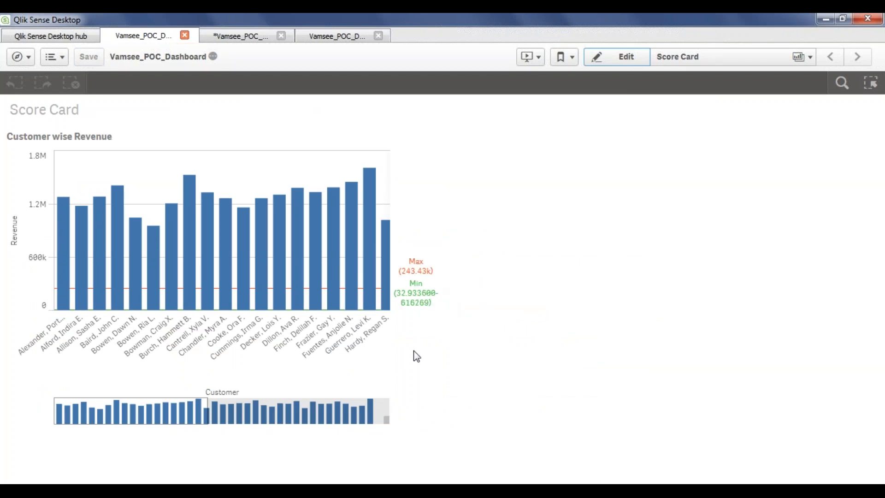
Step: Browse through all customers in the Customer wise Revenue chart to compare their bars with the Max and Min reference lines
left_click_drag(169, 410, 377, 411)
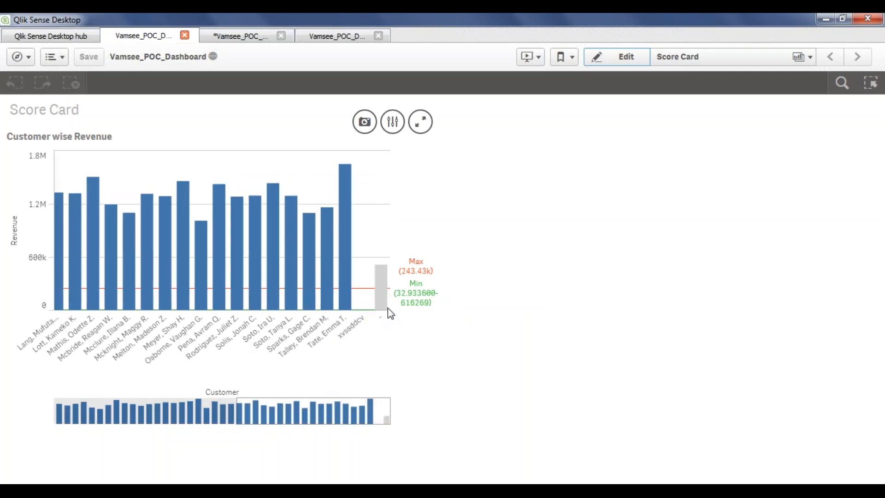
mouse_move(408, 299)
left_click(218, 420)
left_click_drag(218, 420, 127, 411)
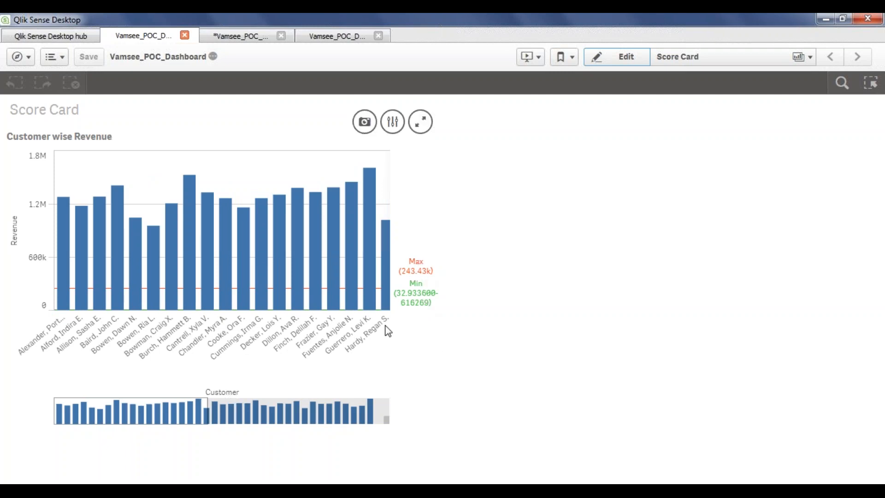
left_click_drag(229, 415, 330, 424)
left_click_drag(273, 422, 336, 427)
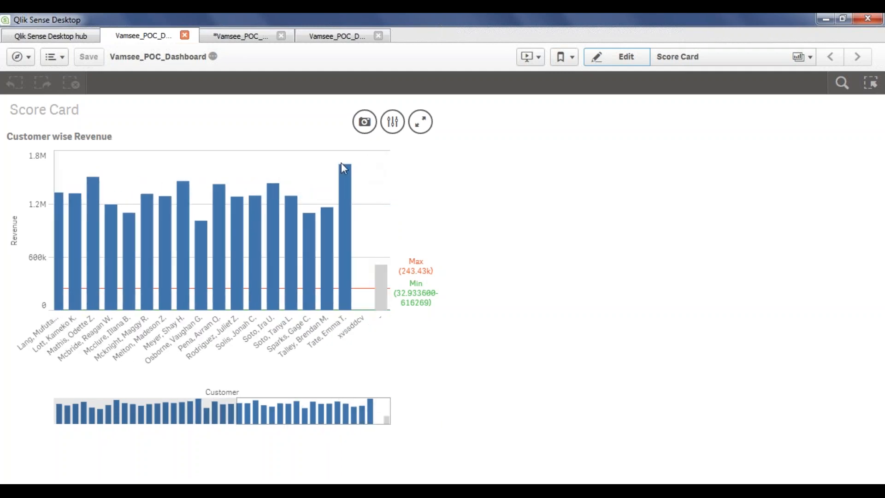
left_click(199, 407)
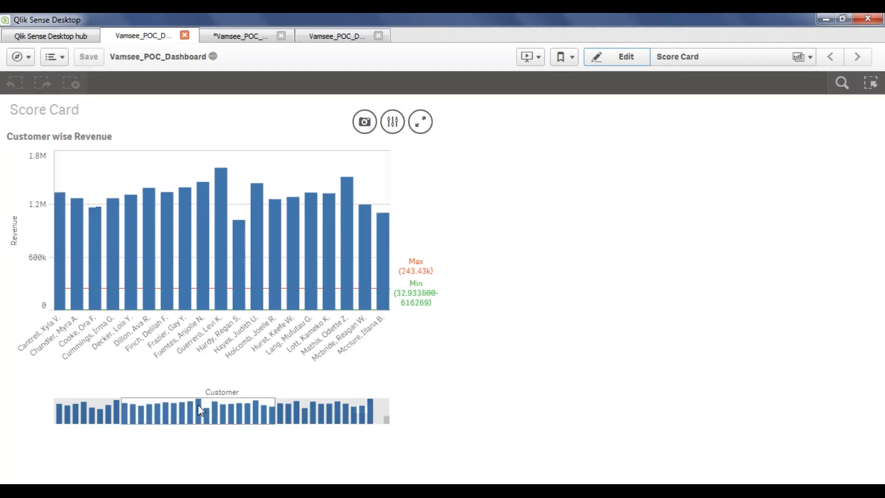
Step: Resume editing the sheet and select the Customer wise Revenue chart to review its reference line settings
left_click(597, 56)
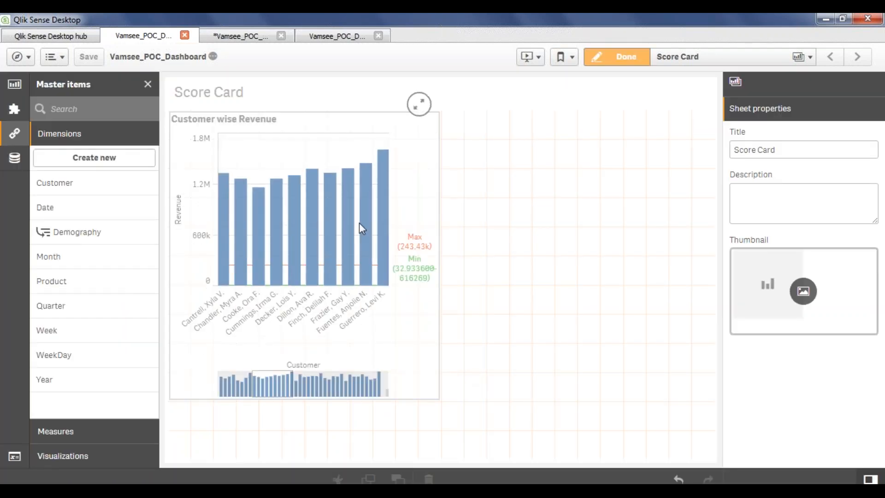
left_click(359, 223)
scroll(852, 343, "down", 8)
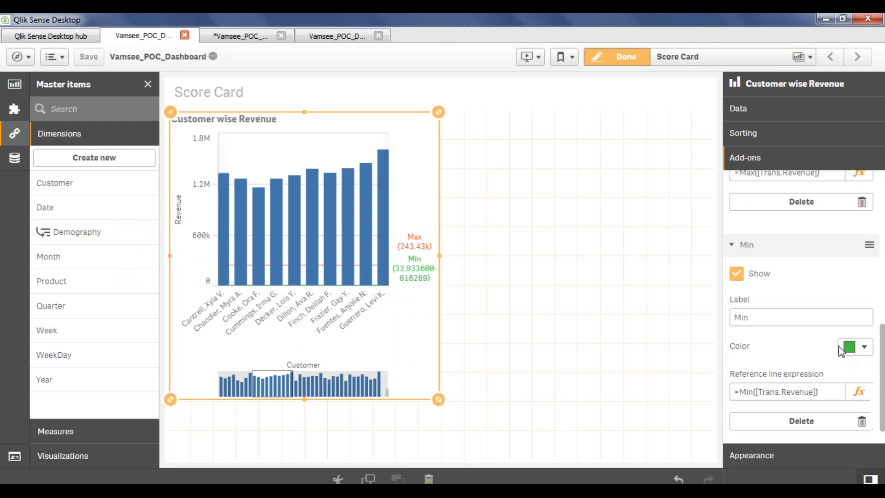
scroll(809, 325, "up", 2)
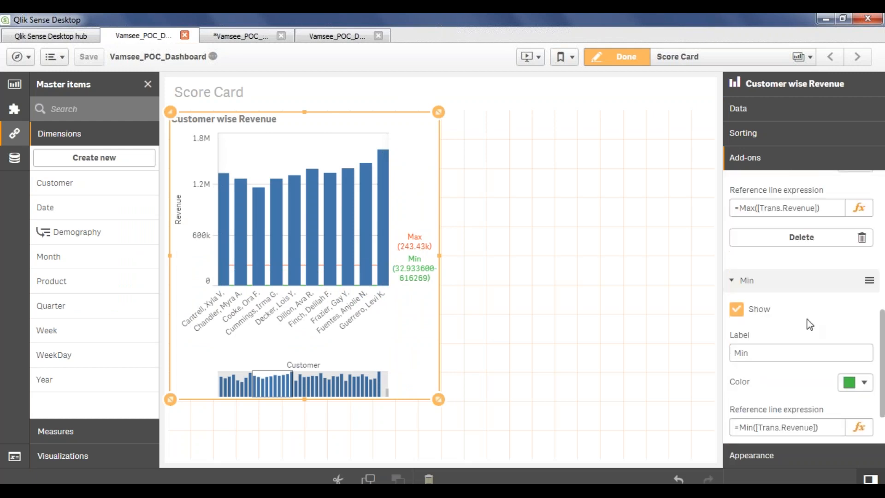
Step: Examine the Max line's expression and the available aggregation functions, and close the expression editor without applying changes
left_click(863, 218)
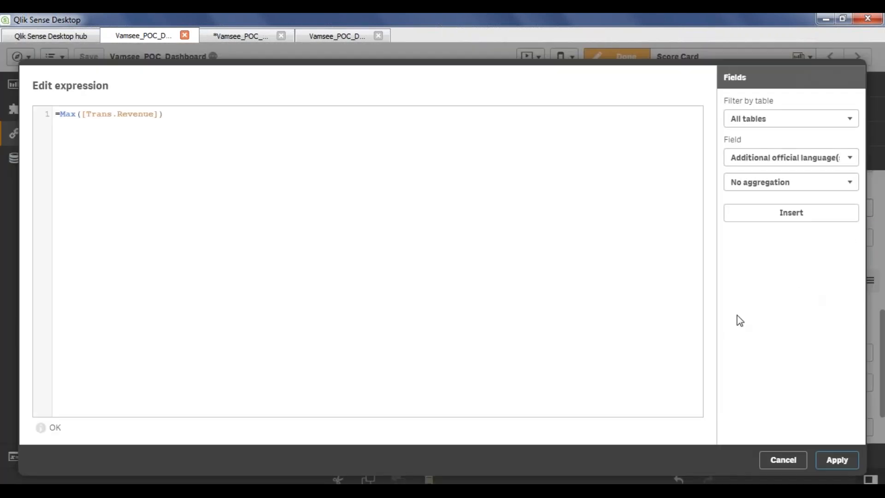
left_click(342, 127)
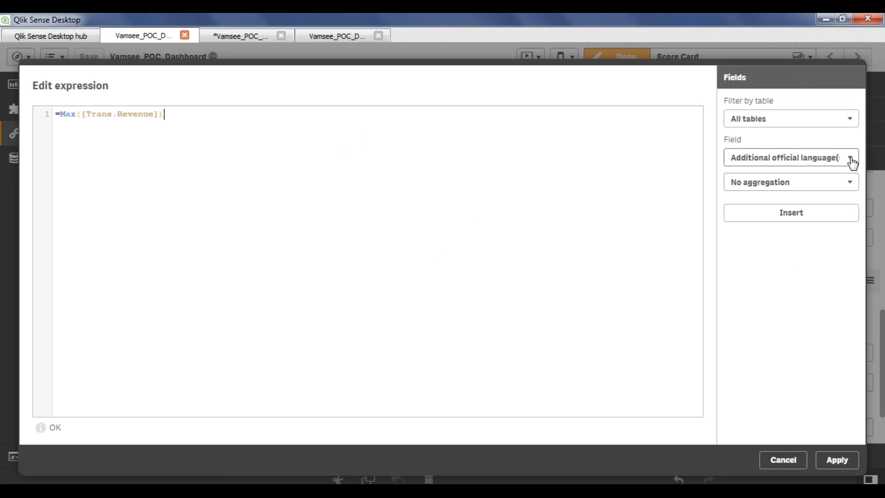
left_click(846, 184)
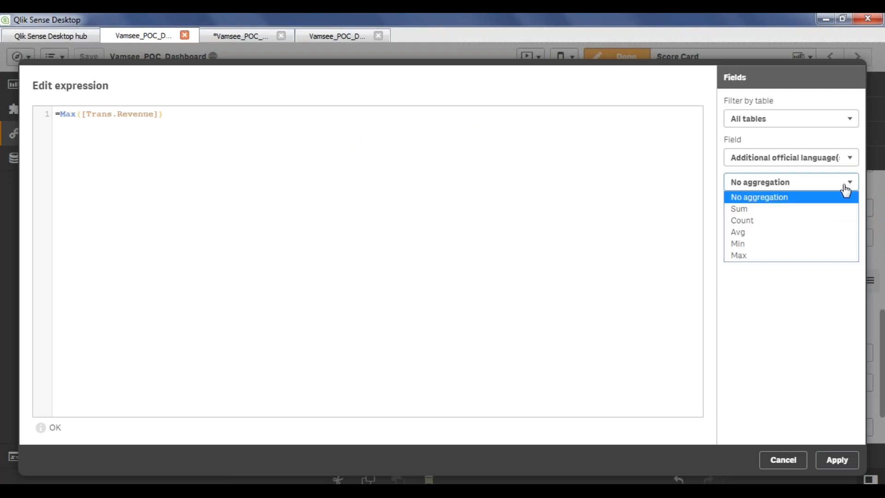
left_click(815, 359)
left_click(782, 461)
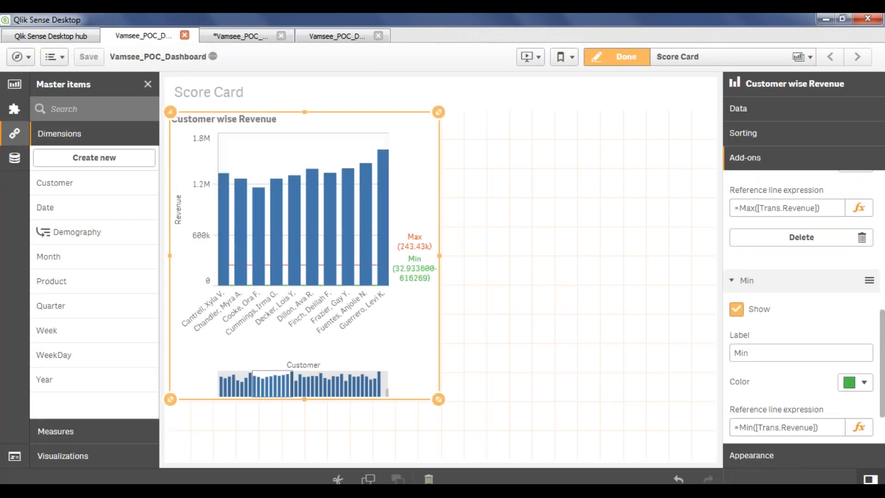
Step: Delete the Max reference line from the Customer wise Revenue chart
scroll(736, 309, "up", 2)
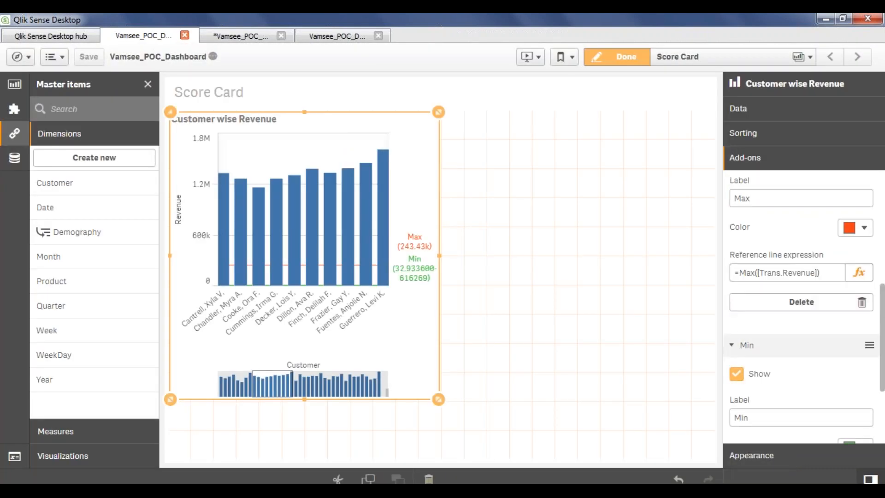
left_click(861, 302)
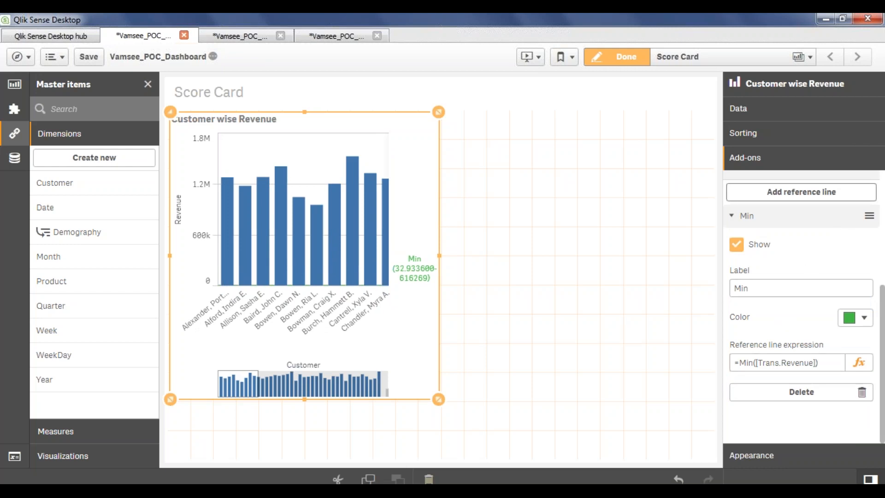
scroll(836, 214, "up", 3)
scroll(835, 214, "down", 3)
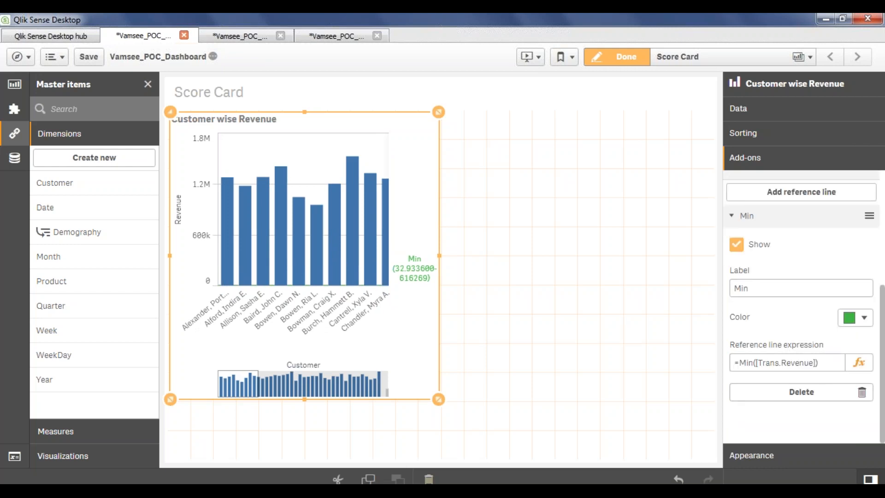
Step: Add a new reference line labelled Max and give it the orange-red color
left_click(804, 192)
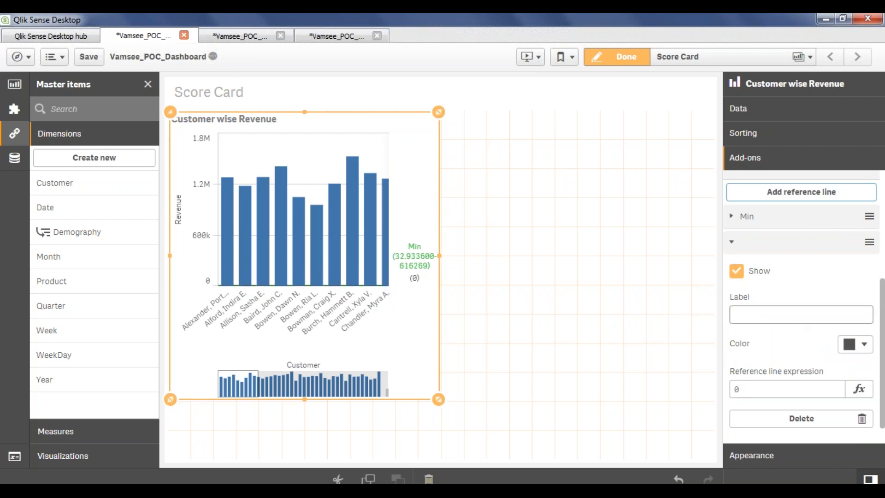
left_click(774, 312)
type("Max")
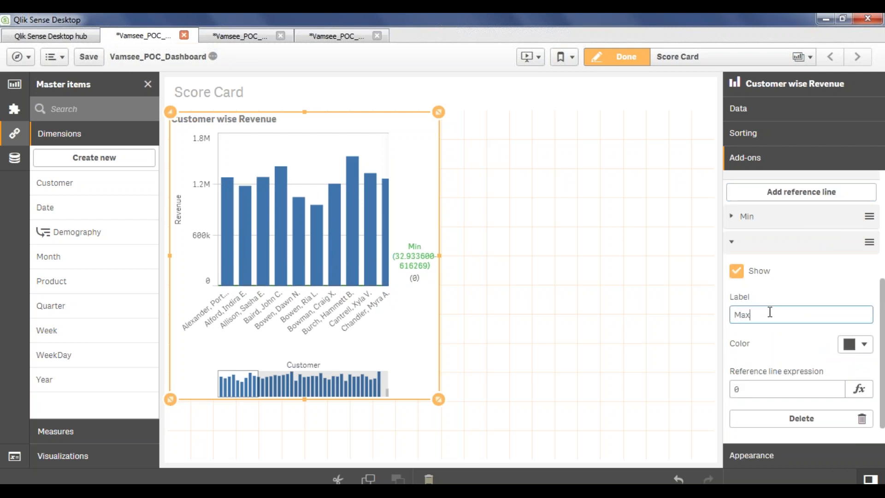
left_click(853, 345)
left_click(847, 302)
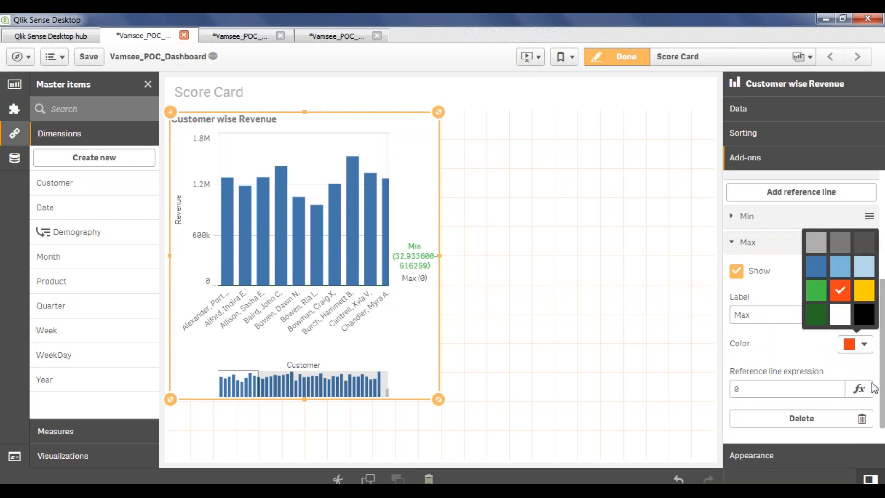
Step: Set the new Max line's expression to Max([Trans.Revenue]), using the Trans.Revenue field of the Trans table with Max aggregation, and apply it
left_click(859, 388)
left_click(792, 119)
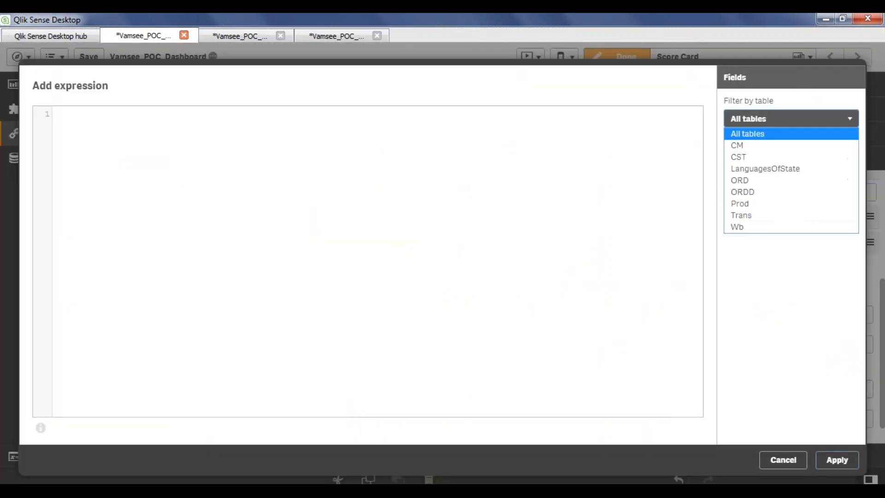
left_click(766, 216)
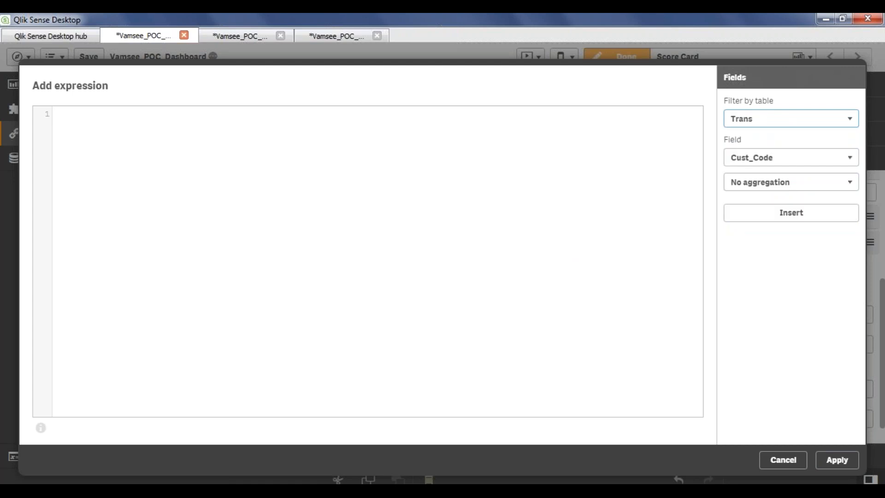
left_click(774, 157)
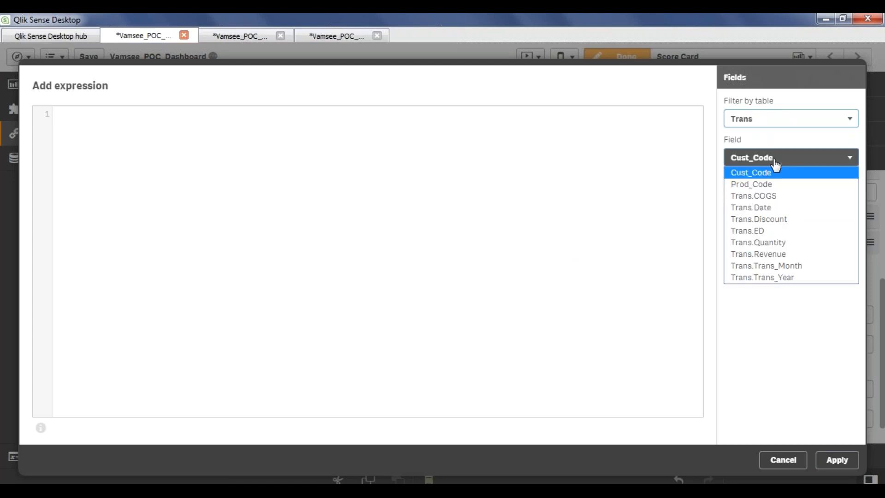
left_click(792, 254)
left_click(795, 182)
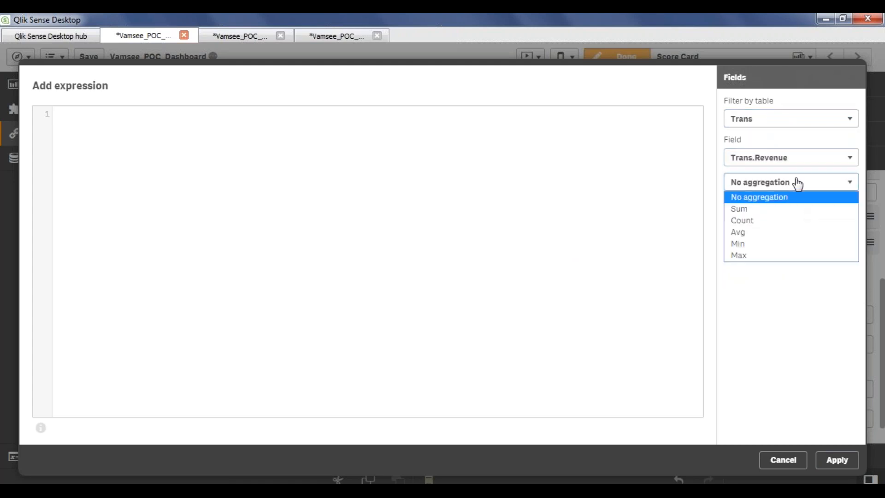
left_click(773, 254)
left_click(800, 221)
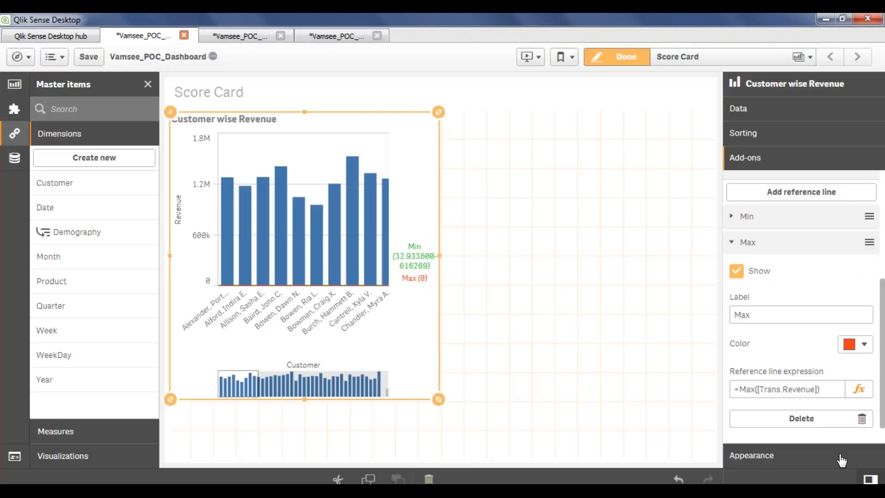
Step: Examine the General appearance settings of the Customer wise Revenue chart, including its titles and details options
left_click(837, 459)
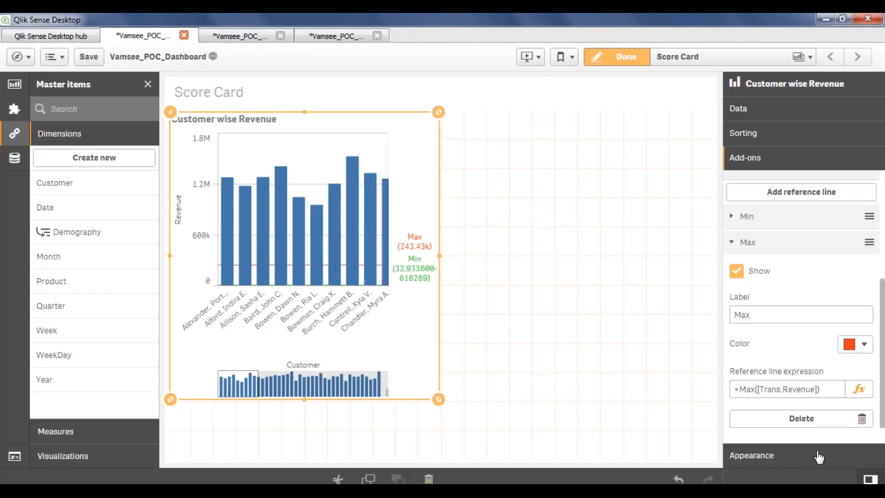
scroll(779, 389, "down", 1)
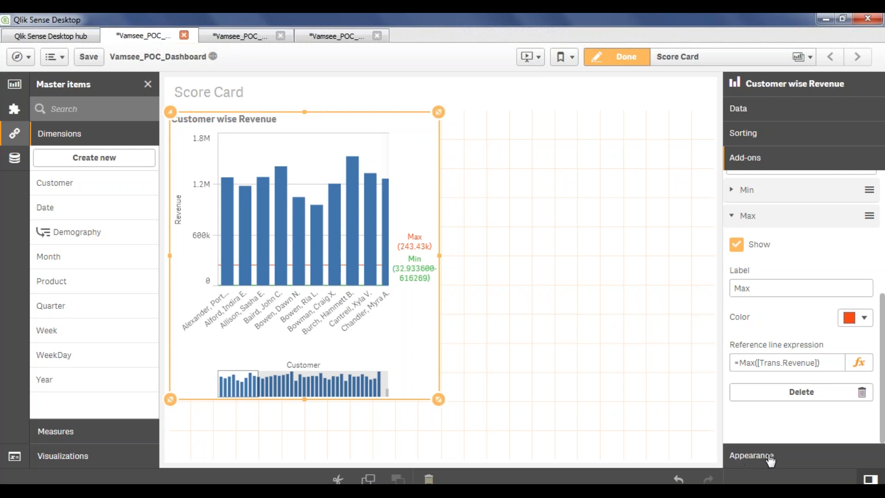
left_click(748, 456)
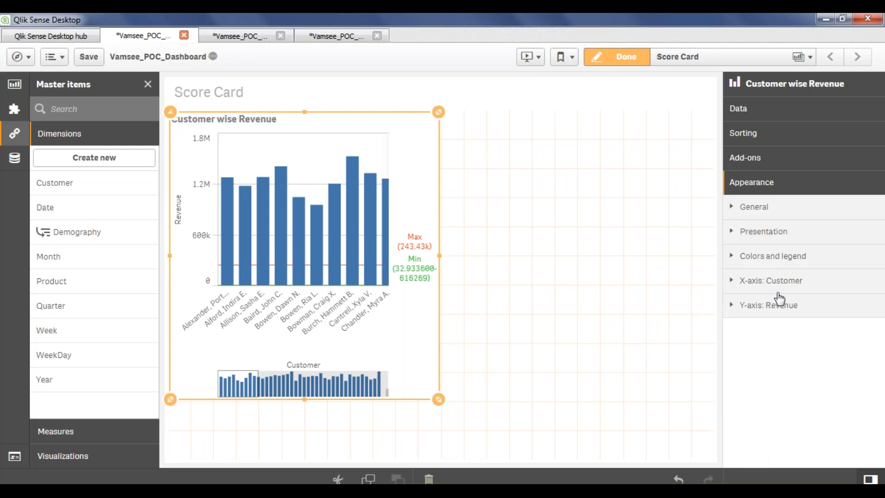
left_click(735, 212)
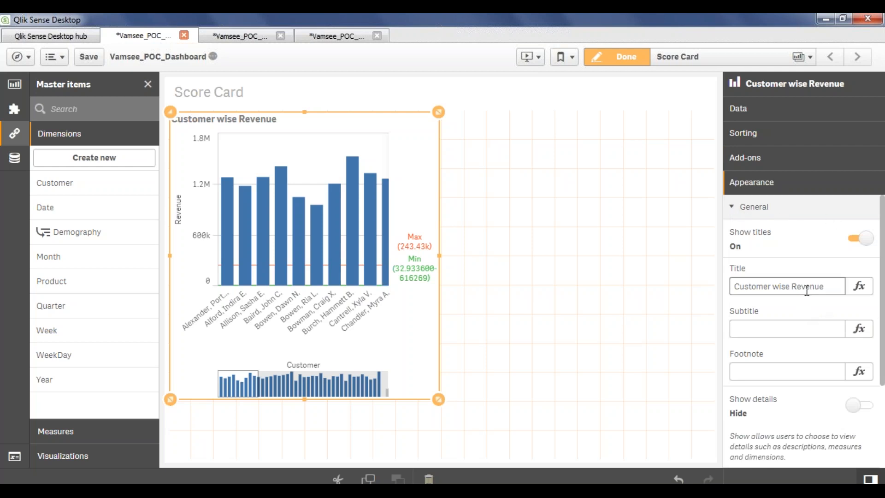
scroll(807, 291, "down", 2)
scroll(819, 295, "up", 2)
scroll(820, 291, "down", 3)
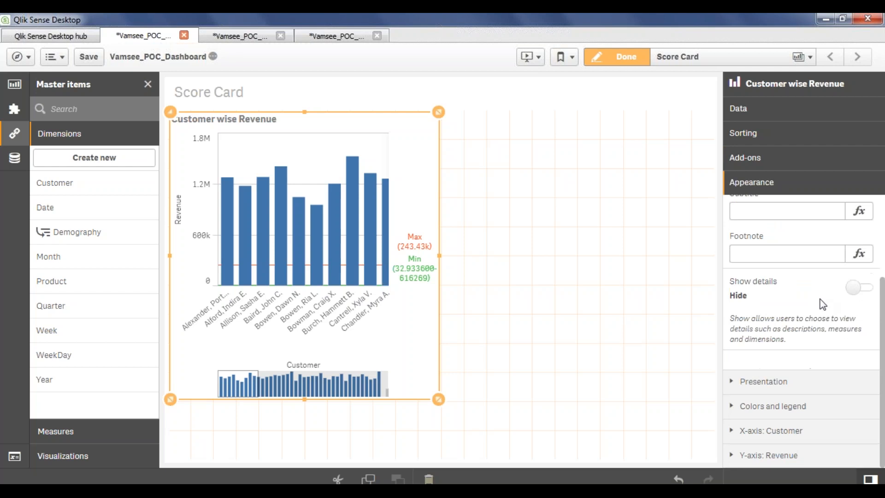
Step: In the chart's presentation settings, change the grid line spacing from automatic to custom and set it to Narrow
left_click(733, 381)
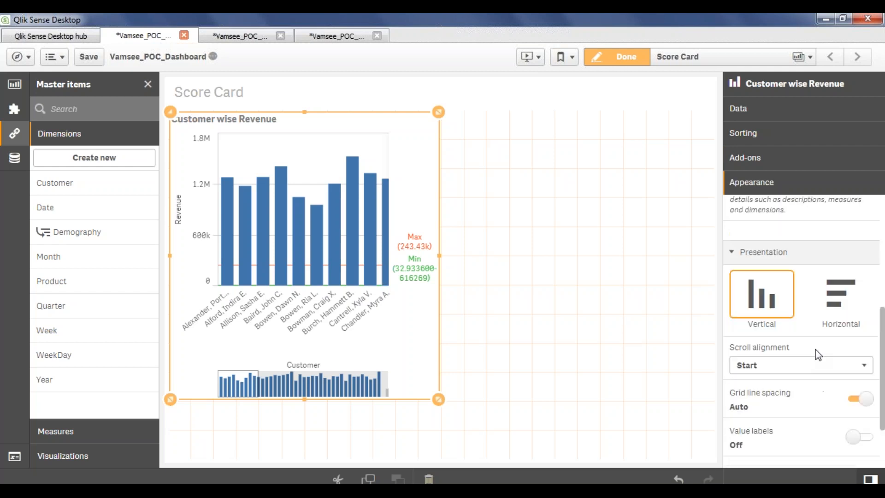
scroll(825, 343, "down", 2)
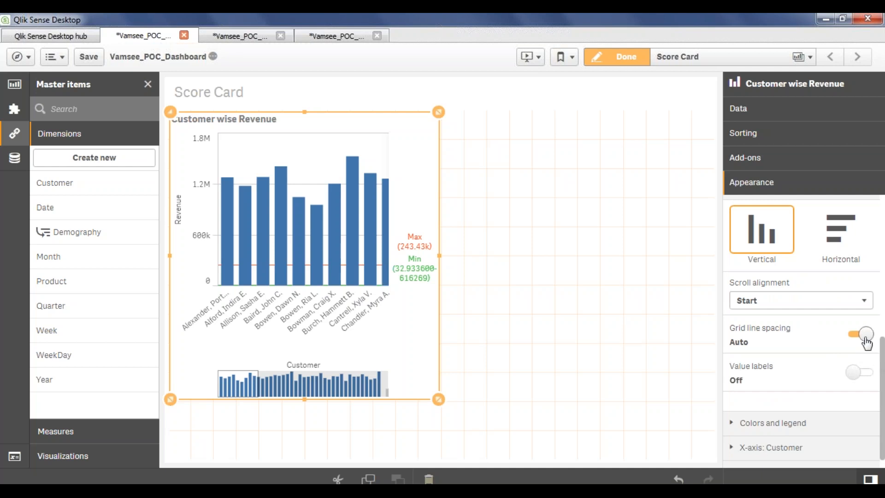
left_click(862, 335)
left_click(837, 368)
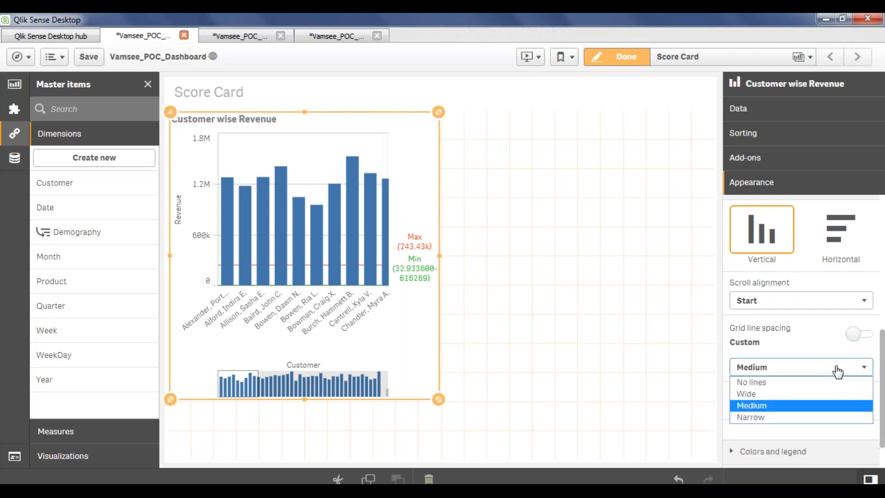
left_click(761, 417)
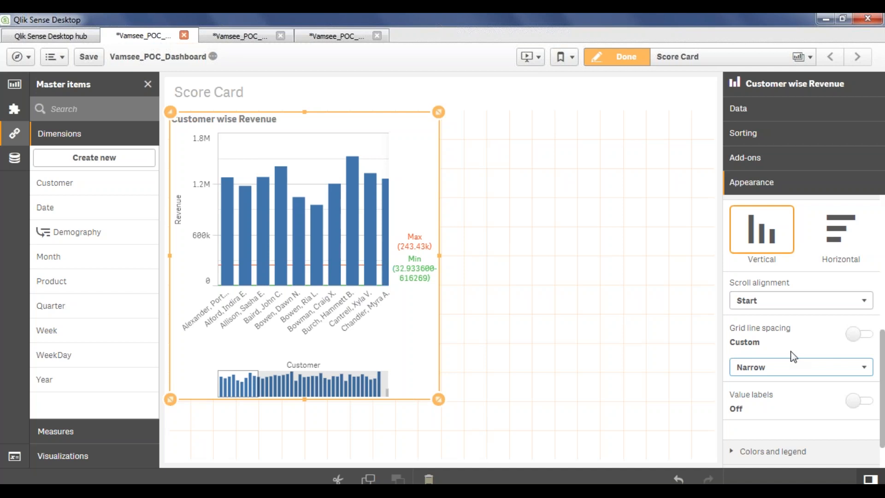
scroll(806, 391, "up", 1)
scroll(807, 392, "down", 1)
scroll(819, 350, "down", 1)
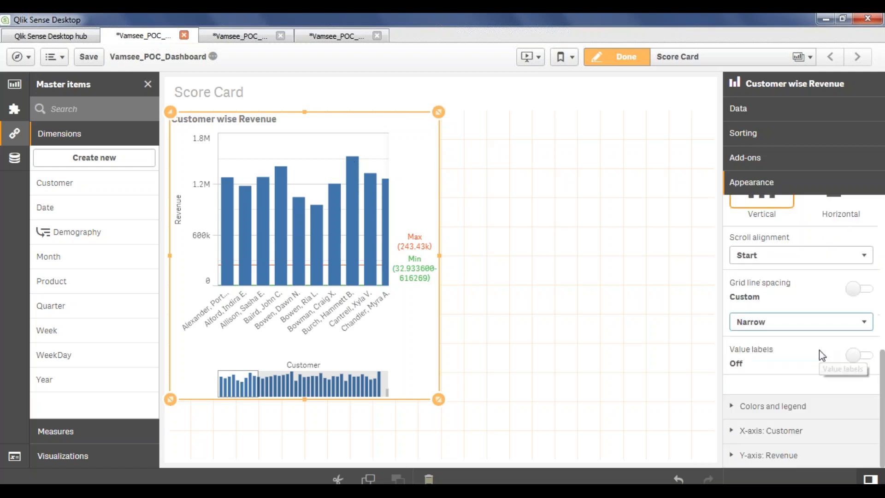
scroll(775, 382, "up", 1)
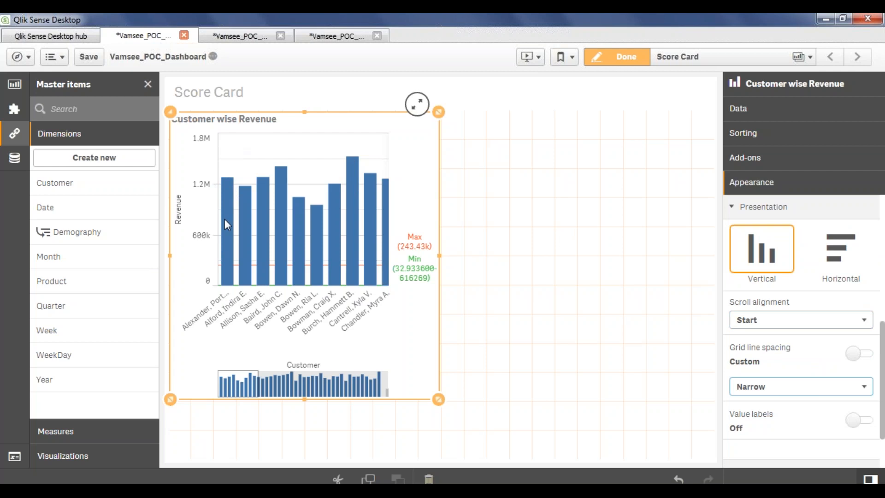
Step: Try the grid line spacing as Auto, No lines and Medium, and return it to custom Narrow
left_click(859, 354)
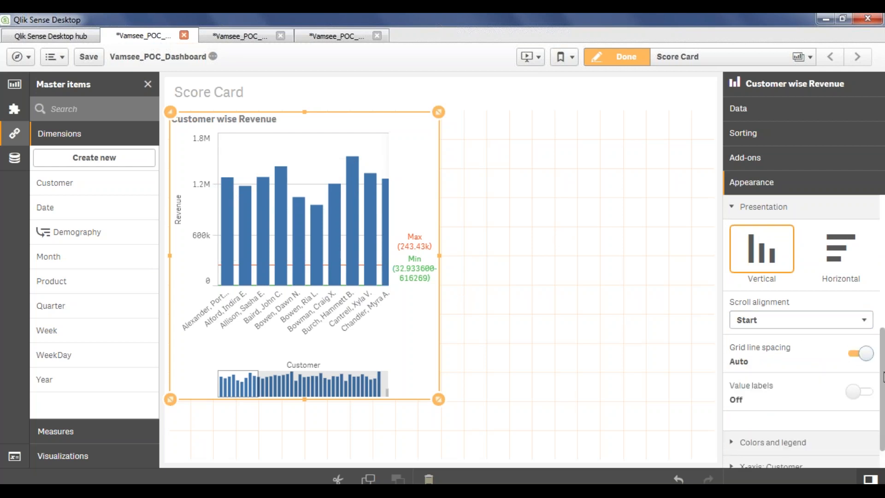
left_click(859, 356)
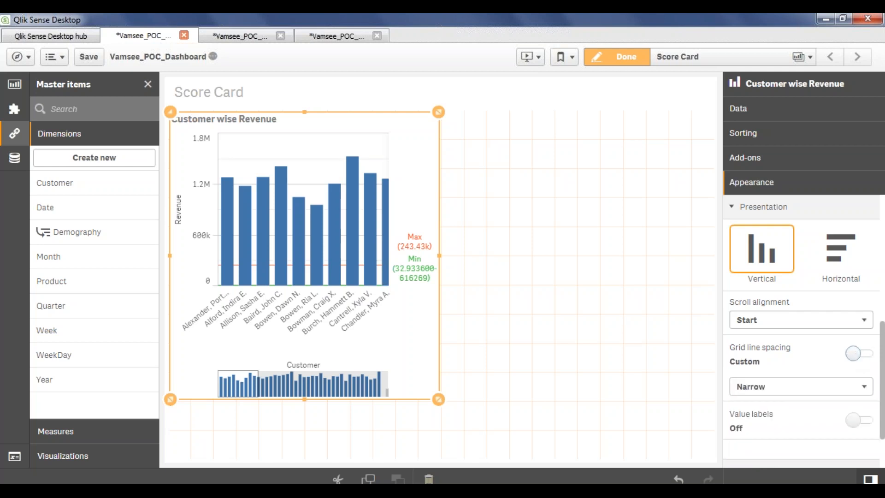
left_click(804, 387)
left_click(785, 401)
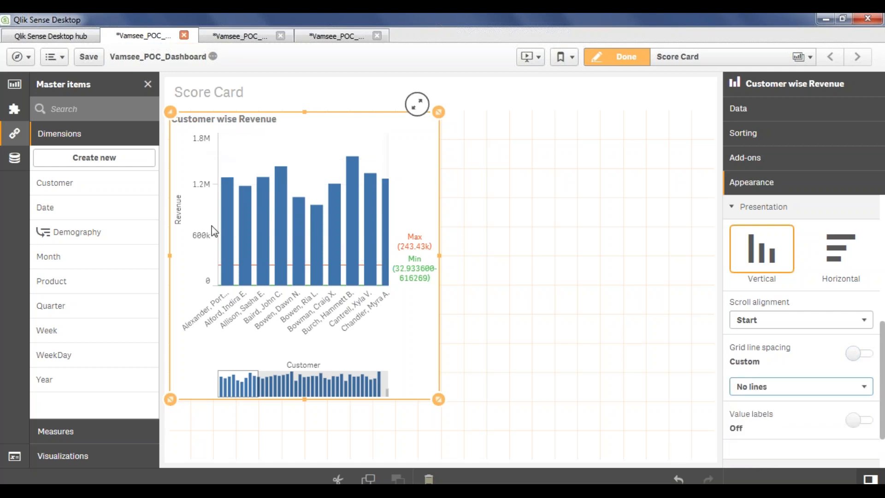
left_click(824, 389)
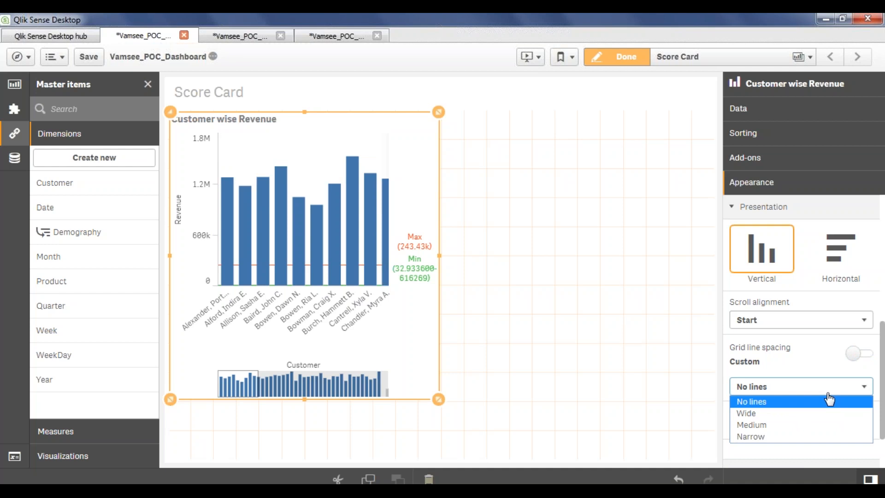
left_click(775, 424)
left_click(802, 386)
left_click(765, 436)
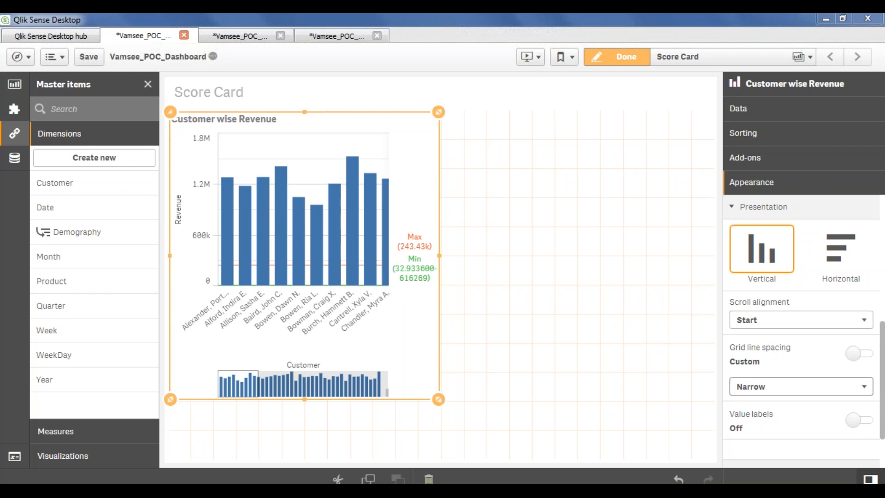
Step: Turn on automatic value labels for the bars of the Customer wise Revenue chart
left_click(856, 422)
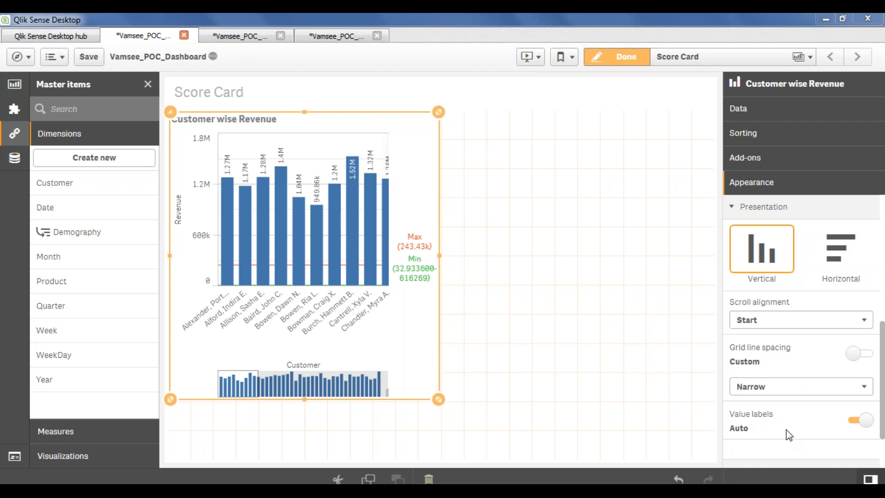
scroll(882, 423, "down", 1)
left_click_drag(882, 424, 876, 482)
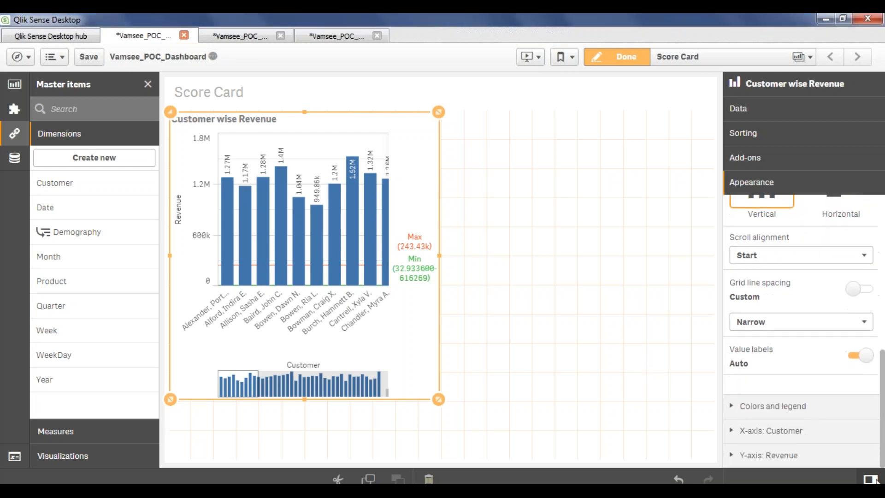
Step: Try the horizontal bar orientation on the Customer wise Revenue chart and deselect the chart to view it
scroll(769, 380, "up", 3)
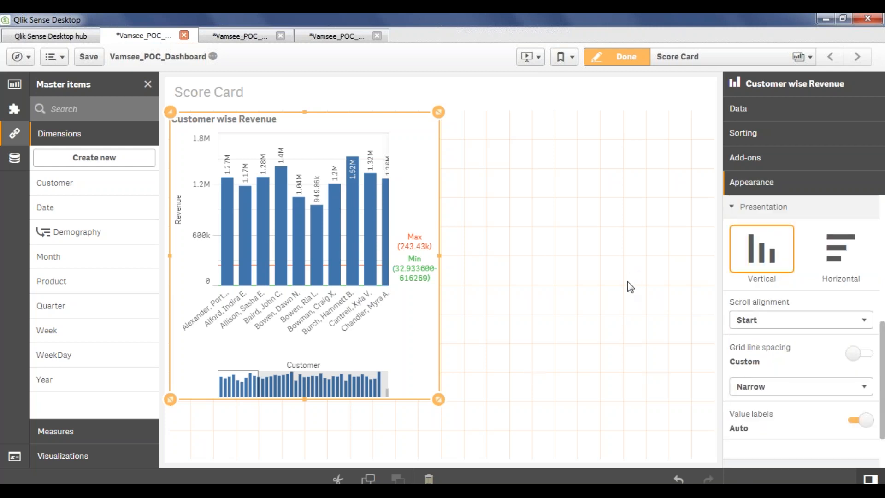
left_click(841, 248)
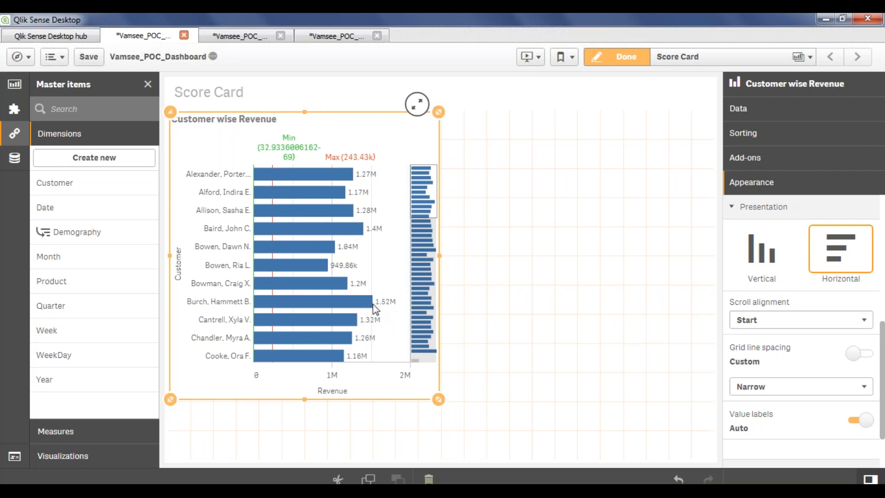
left_click_drag(414, 199, 422, 231)
left_click(565, 276)
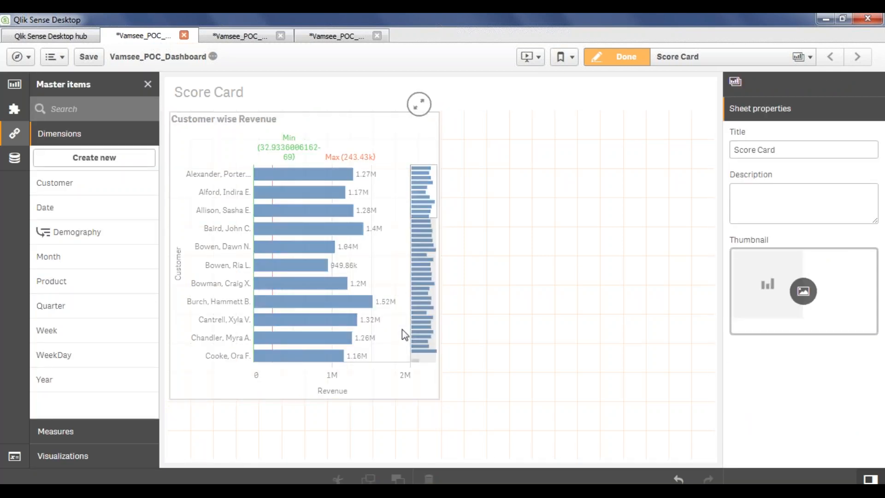
Step: Reselect the chart, expand its Colors and legend settings, and return the bars to vertical orientation
left_click(432, 162)
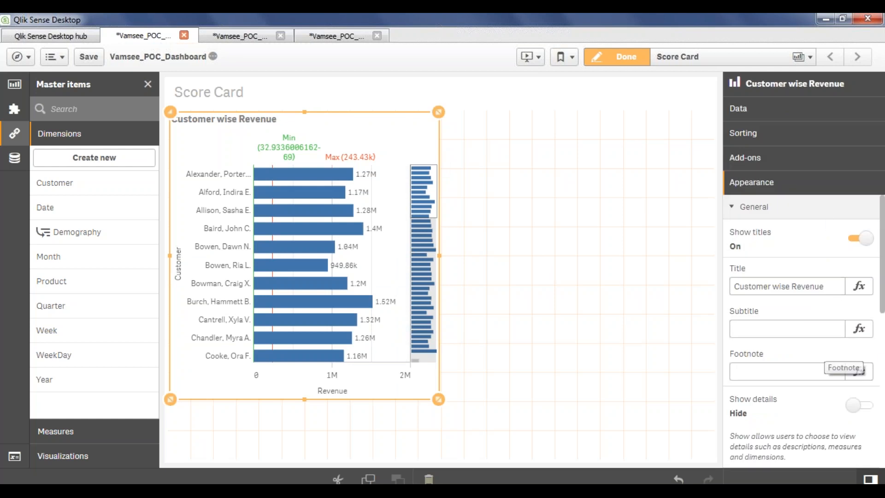
scroll(822, 349, "down", 8)
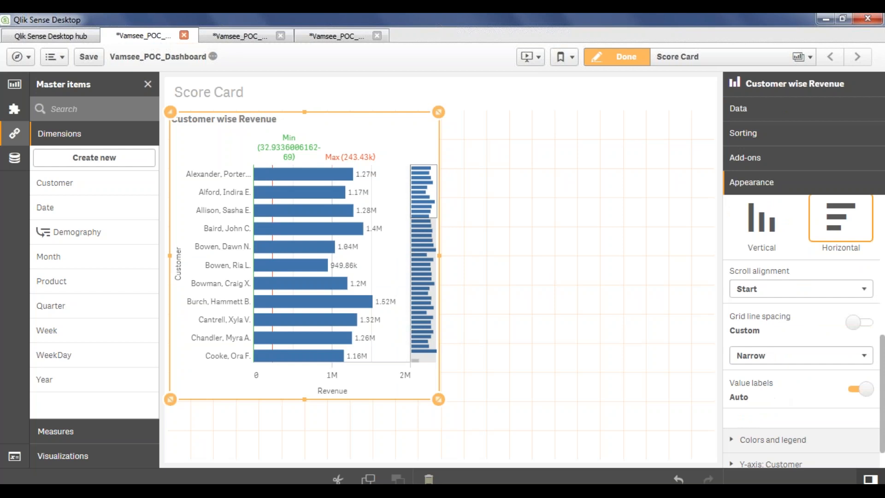
scroll(802, 414, "down", 1)
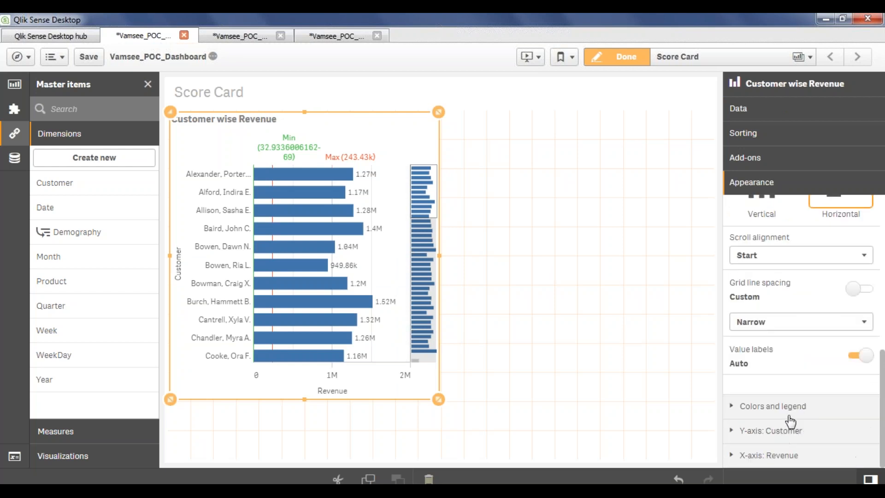
left_click(732, 407)
left_click(742, 202)
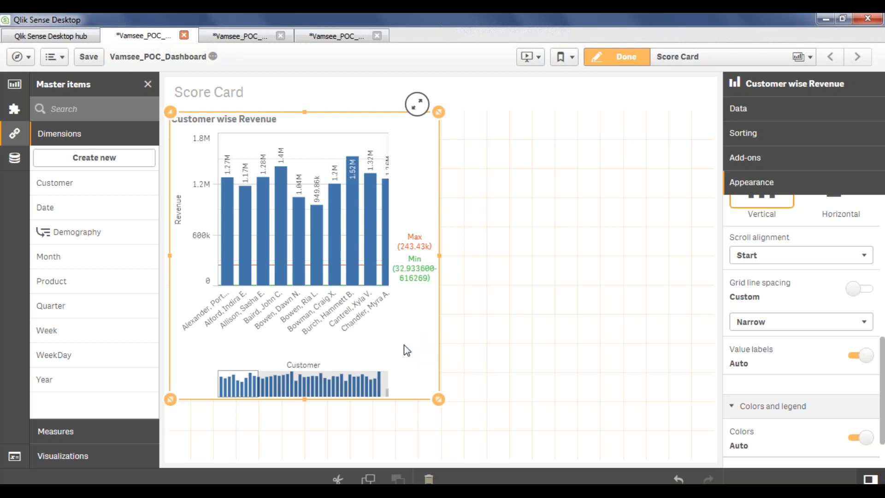
Step: Switch the chart's colors from automatic to custom, check the available coloring methods, and keep Single color
scroll(835, 363, "up", 2)
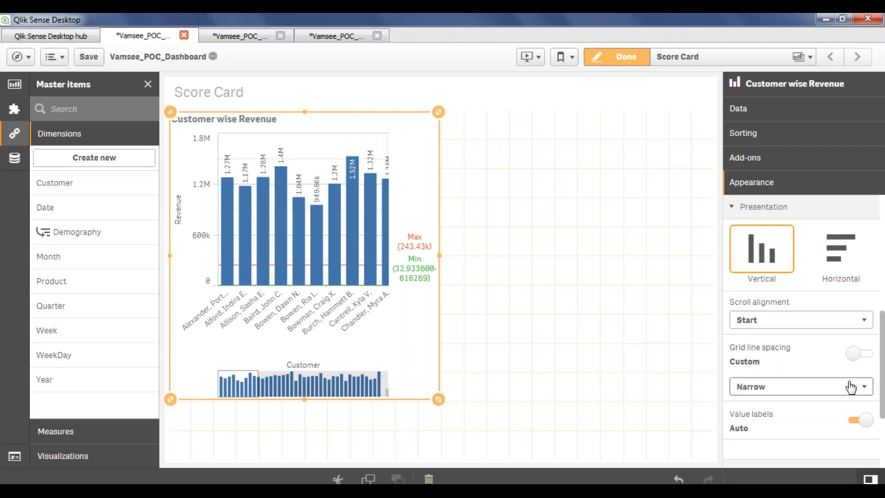
scroll(806, 393, "down", 4)
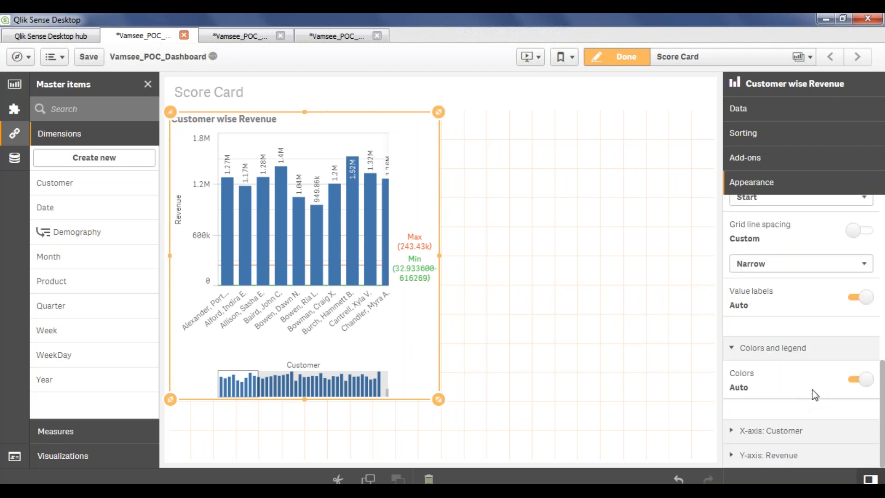
left_click(859, 379)
scroll(820, 364, "down", 2)
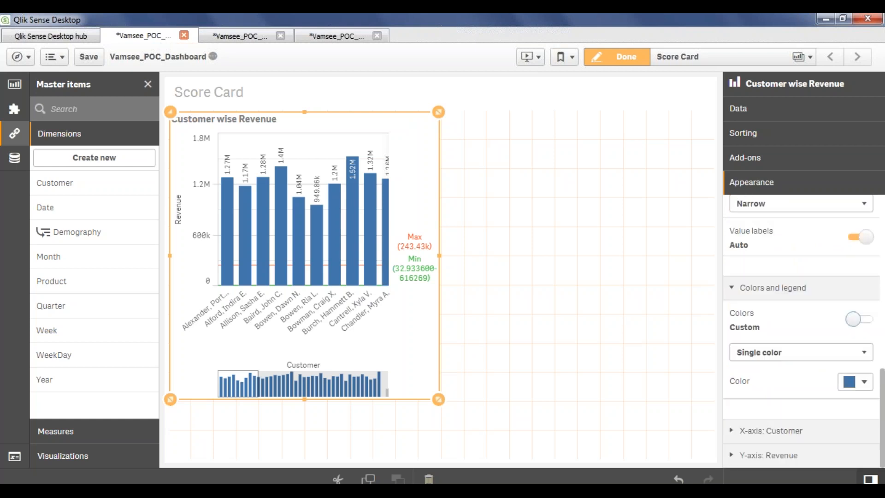
left_click(864, 354)
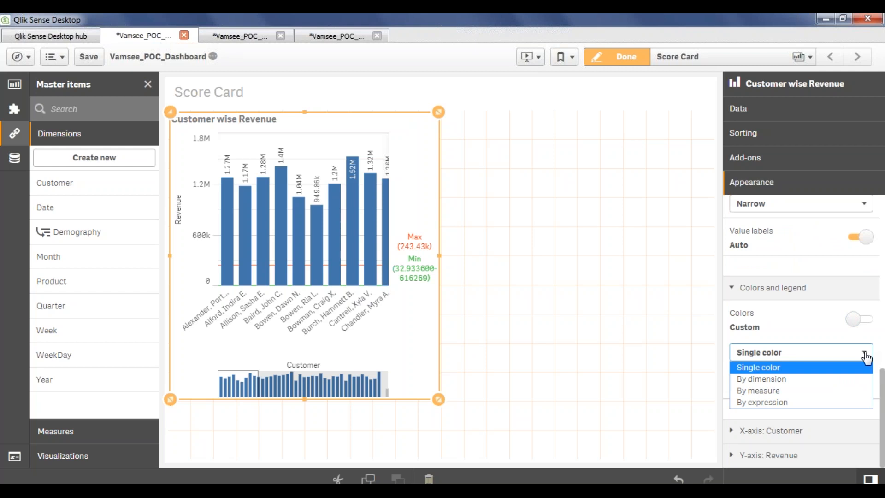
left_click(865, 340)
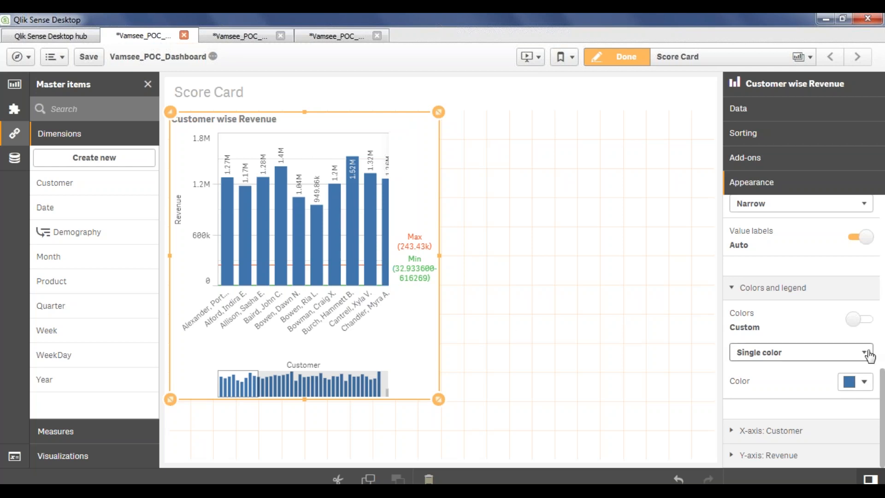
Step: Try orange-red for the bars, settle on orange #f8981d, and deselect the chart
left_click(861, 382)
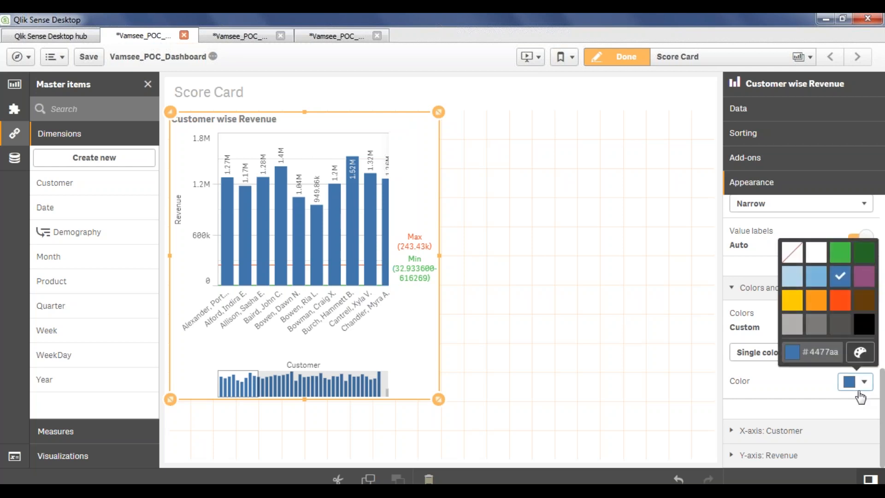
left_click(840, 304)
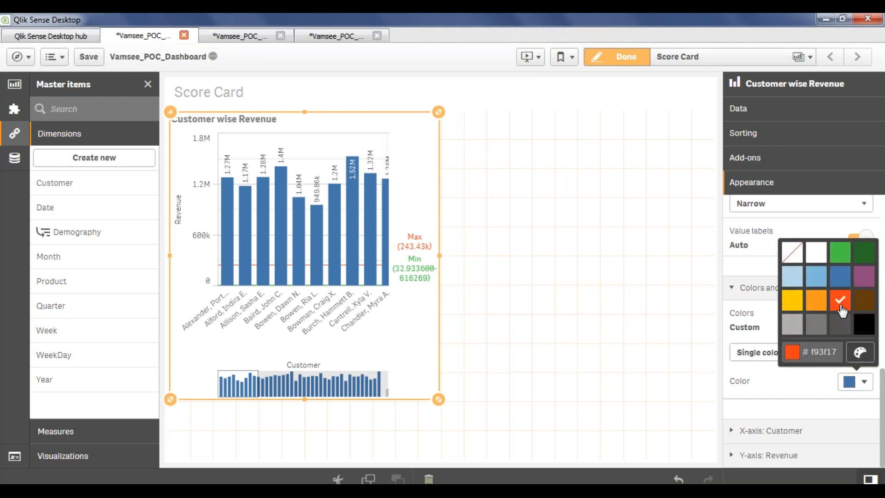
left_click(816, 303)
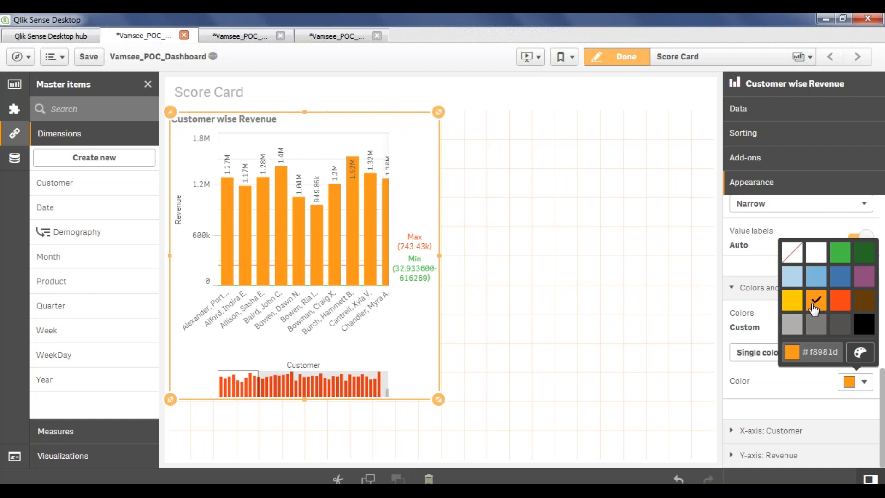
left_click(361, 108)
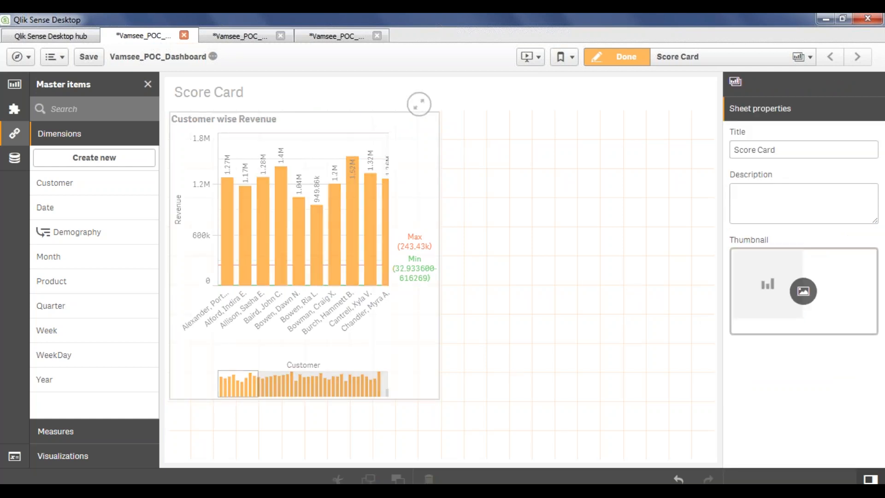
Step: Copy the Customer wise Revenue chart and paste the duplicate into the free area beside it
left_click(374, 135)
right_click(403, 137)
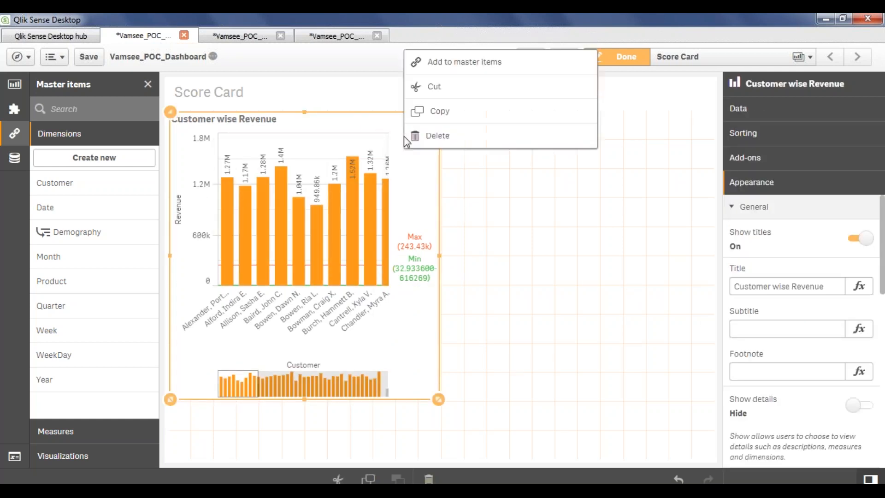
left_click(438, 111)
left_click(481, 136)
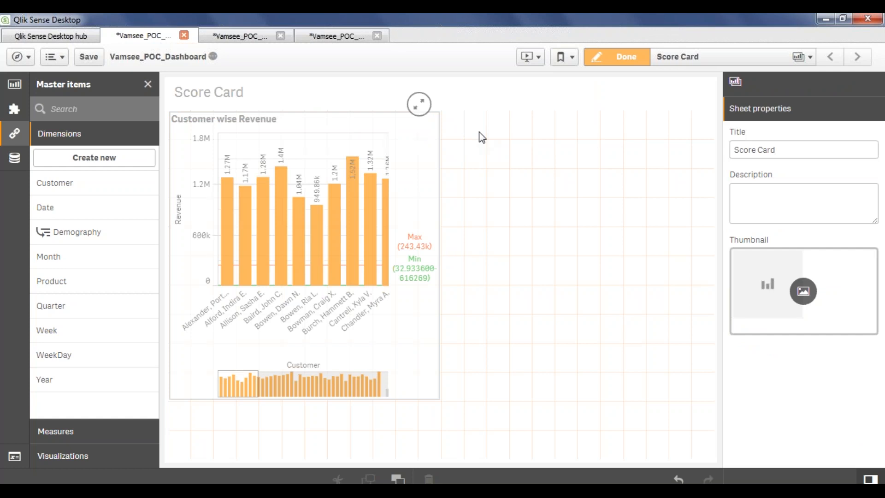
key("ctrl+v")
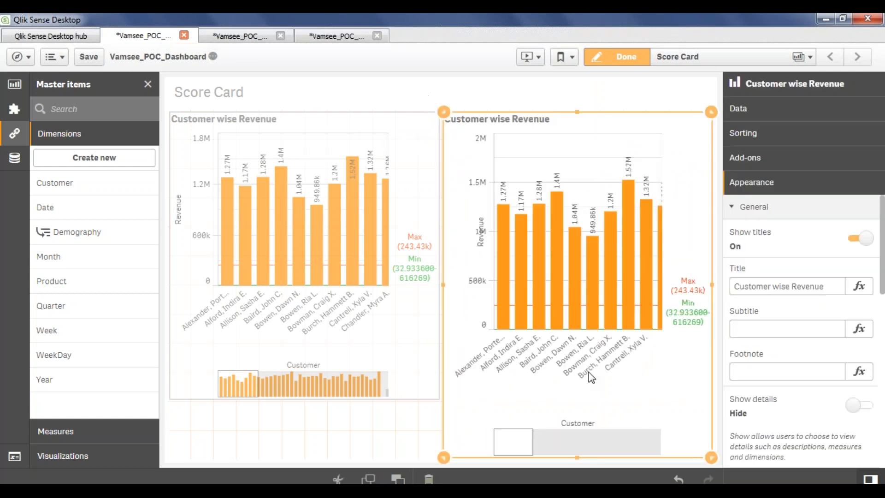
Step: Change the duplicated chart's custom coloring from Single color to By dimension
left_click(823, 284)
scroll(823, 284, "down", 5)
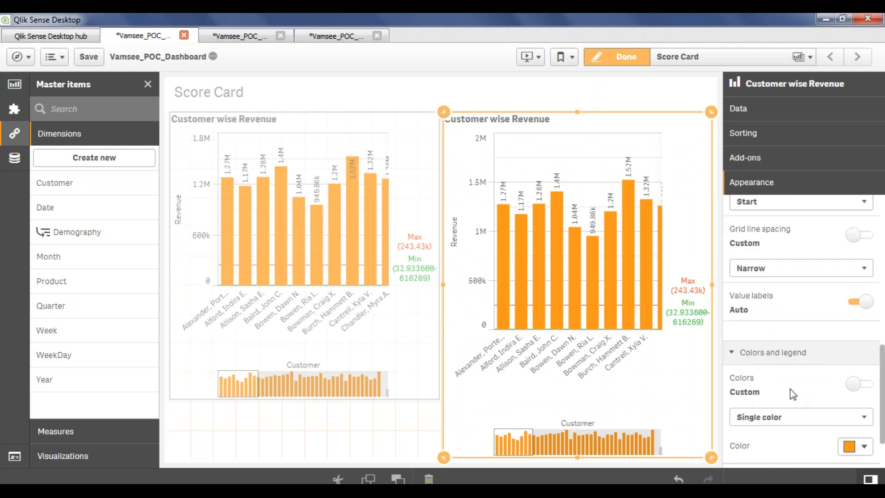
left_click(863, 417)
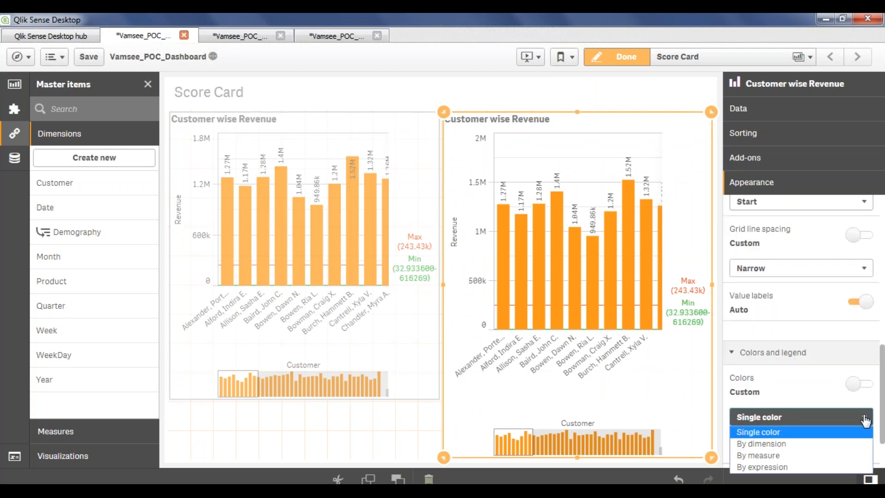
left_click(802, 444)
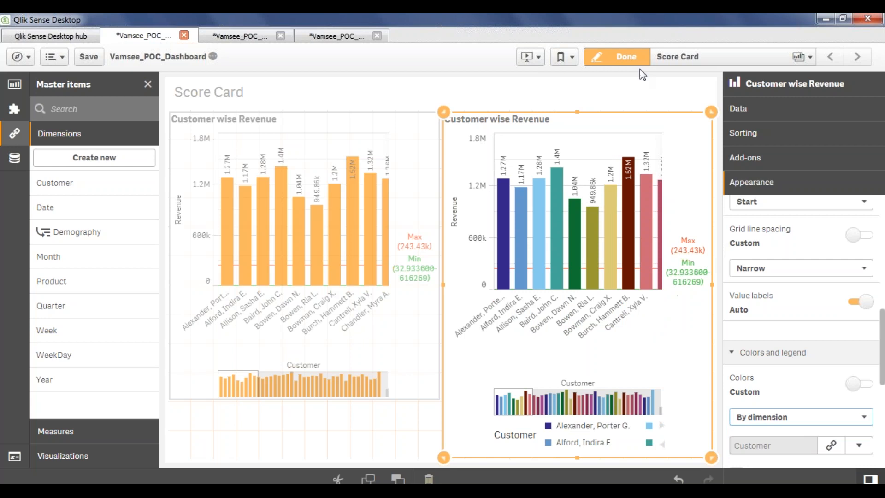
Step: Leave edit mode and browse the multicolored chart's customers across its full range
left_click(627, 56)
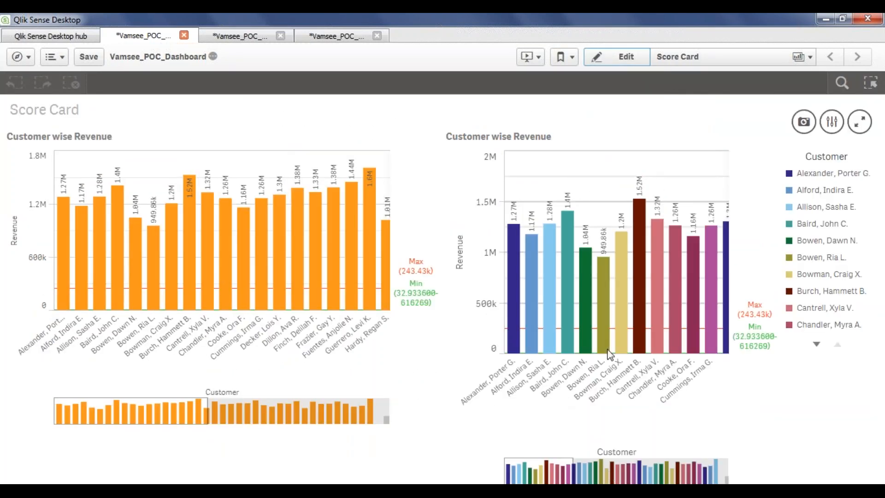
left_click_drag(554, 479, 734, 476)
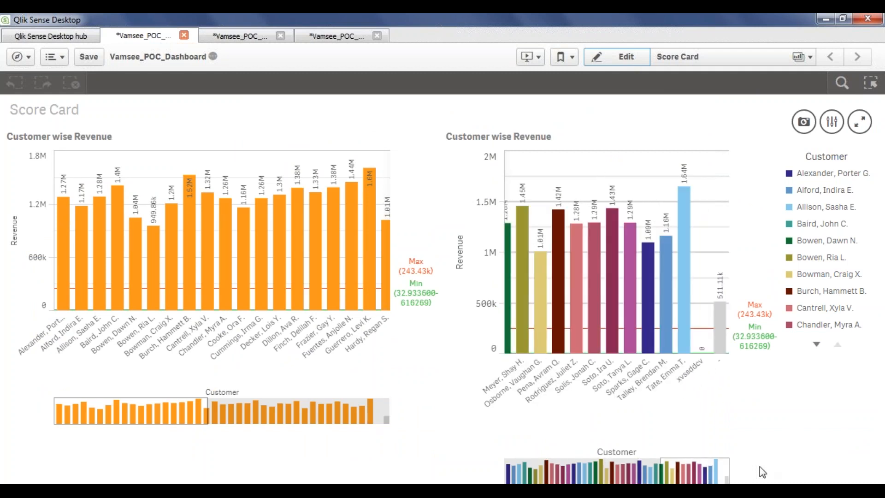
left_click(522, 475)
left_click_drag(521, 469, 763, 482)
left_click_drag(758, 482, 514, 477)
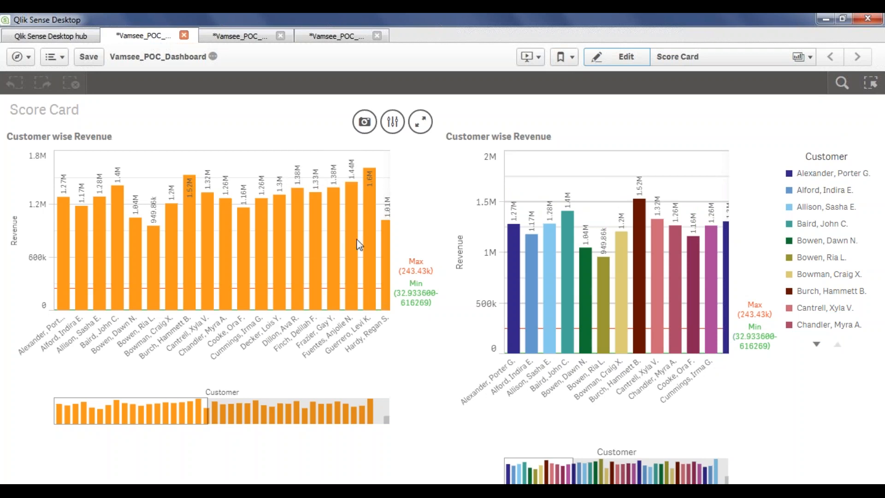
left_click_drag(534, 472, 599, 471)
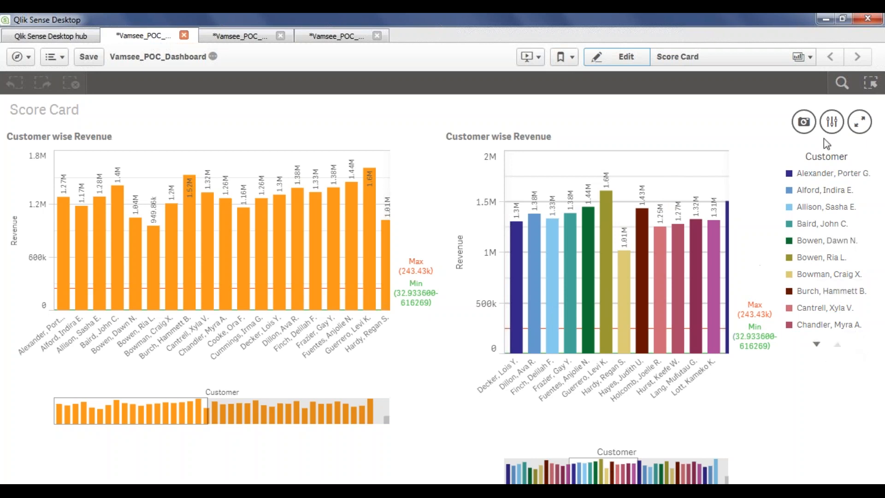
Step: Return to edit mode, turn off the legend of the multicolored chart, and view the finished sheet
left_click(621, 56)
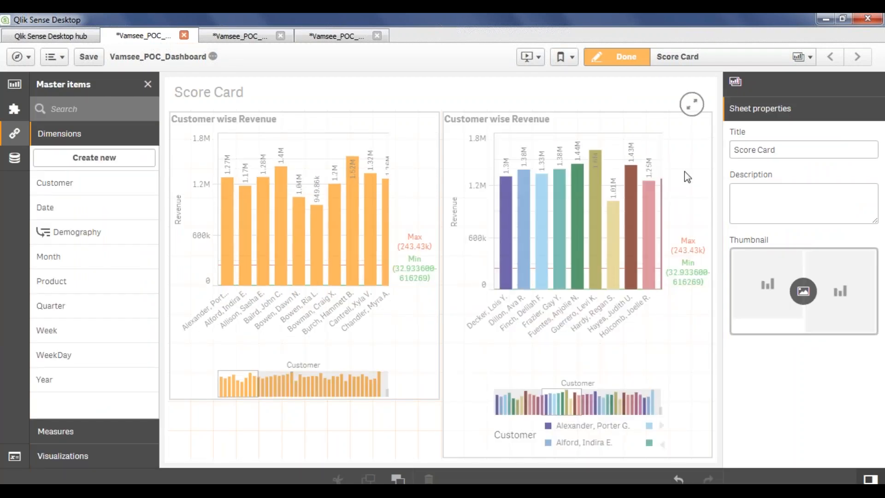
left_click(673, 138)
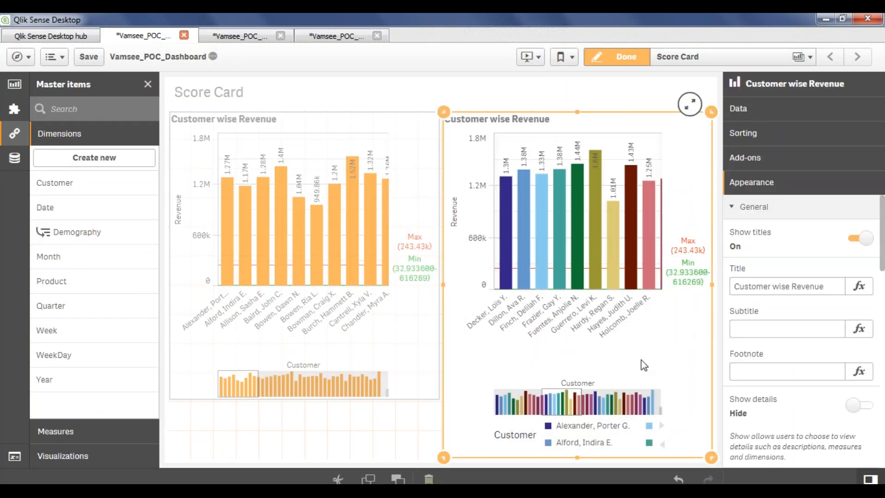
scroll(746, 332, "down", 5)
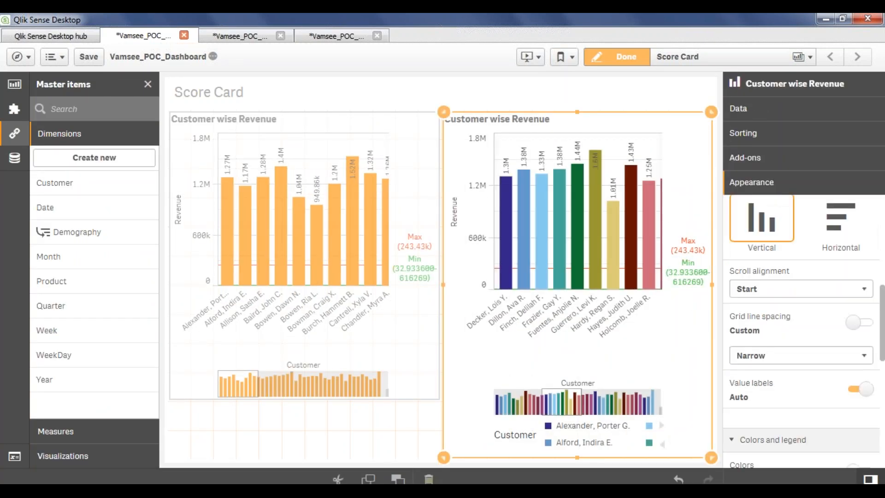
scroll(773, 382, "down", 5)
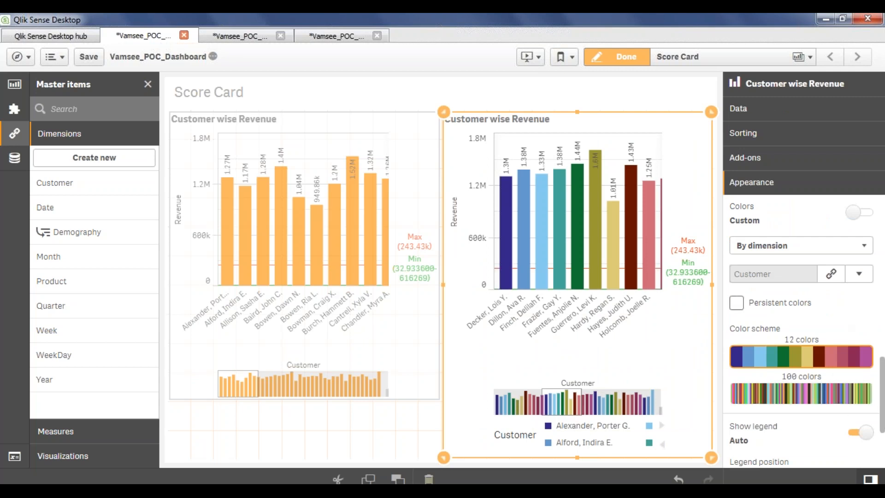
scroll(802, 323, "down", 2)
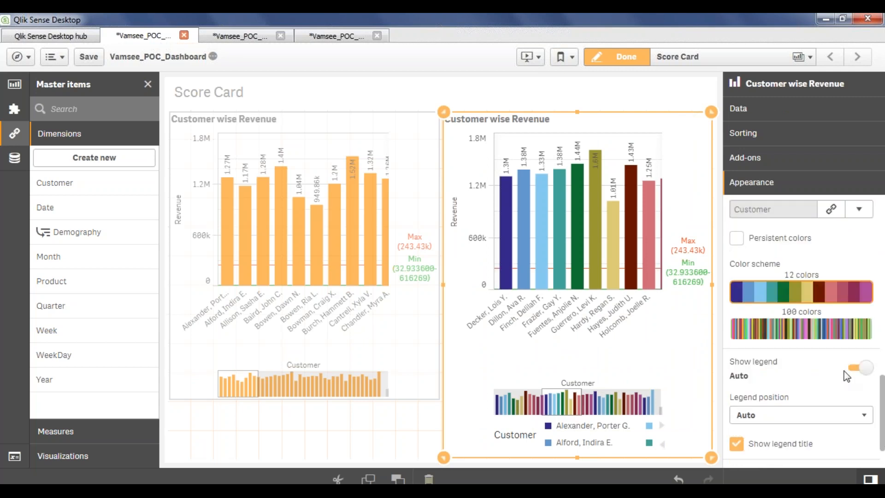
left_click(860, 367)
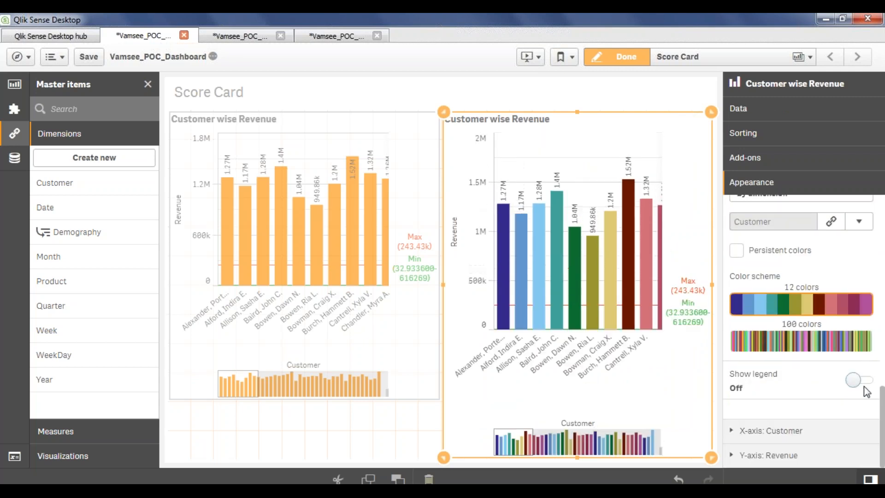
left_click(613, 57)
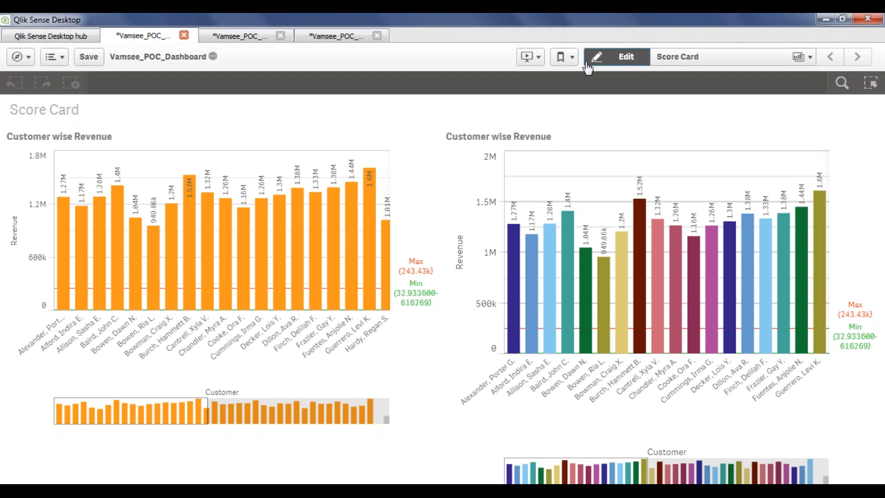
Step: Reopen the sheet for editing and shorten both Customer wise Revenue charts to equal height, freeing the area below them
left_click(617, 56)
left_click(679, 396)
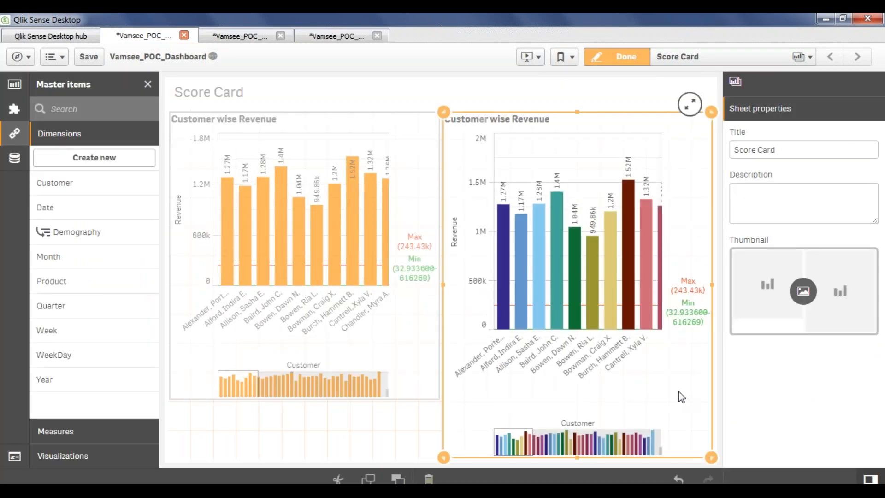
scroll(818, 399, "down", 5)
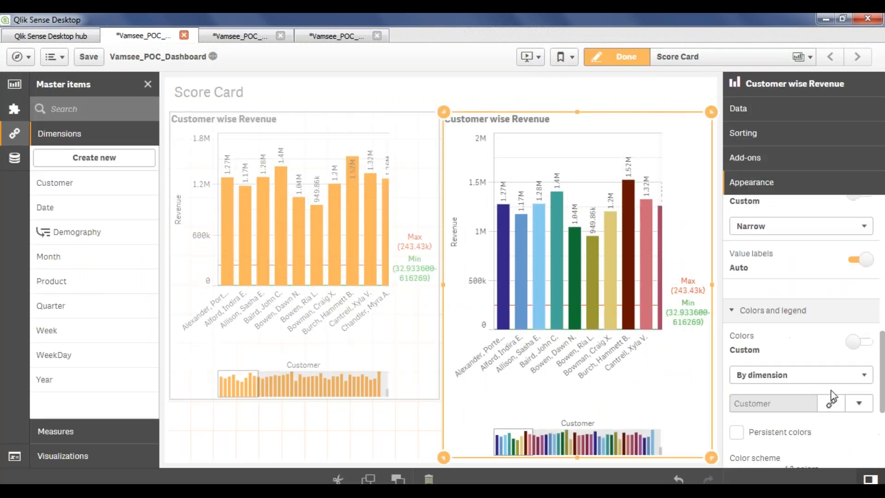
left_click_drag(578, 459, 599, 315)
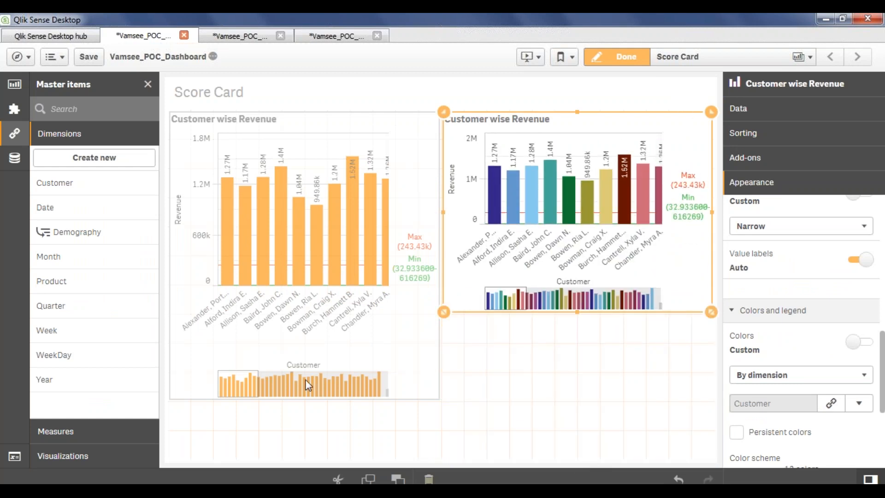
left_click(374, 366)
left_click_drag(338, 399, 338, 318)
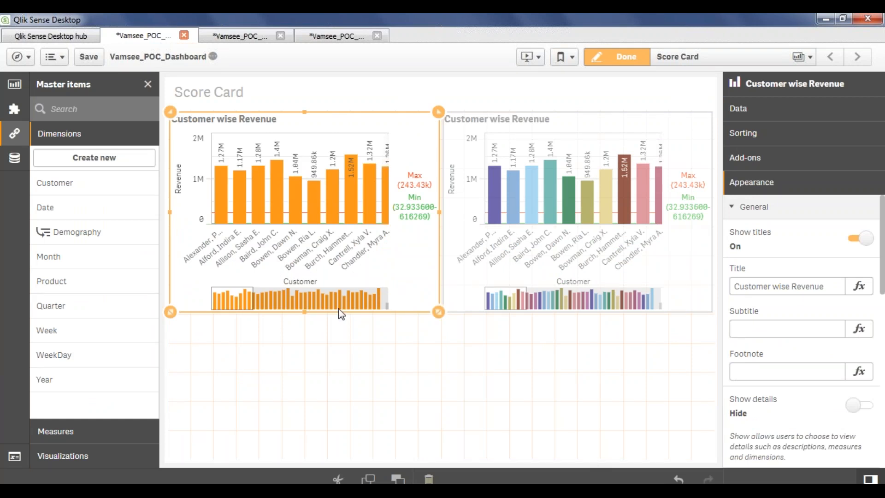
left_click(249, 95)
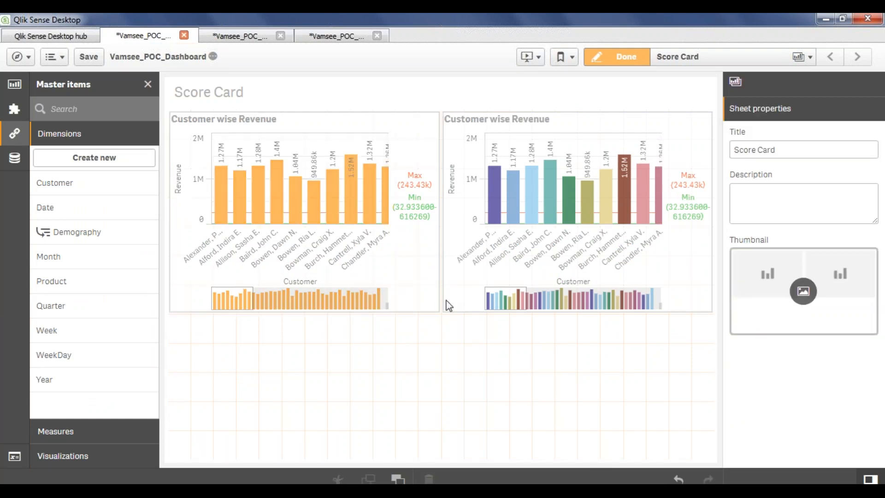
Step: Duplicate the multicolored chart into the empty area below and look over the copy's presentation settings
left_click(576, 134)
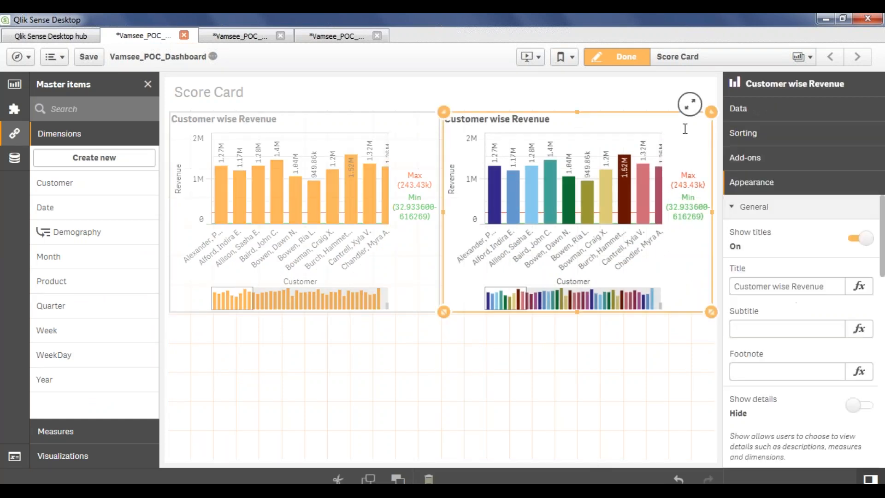
left_click(658, 94)
key("ctrl+v")
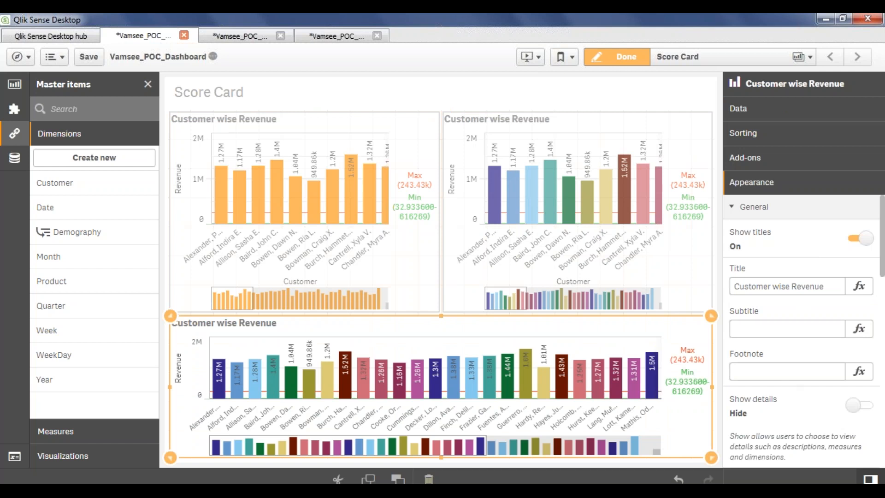
scroll(798, 385, "down", 5)
left_click(857, 389)
scroll(820, 417, "up", 2)
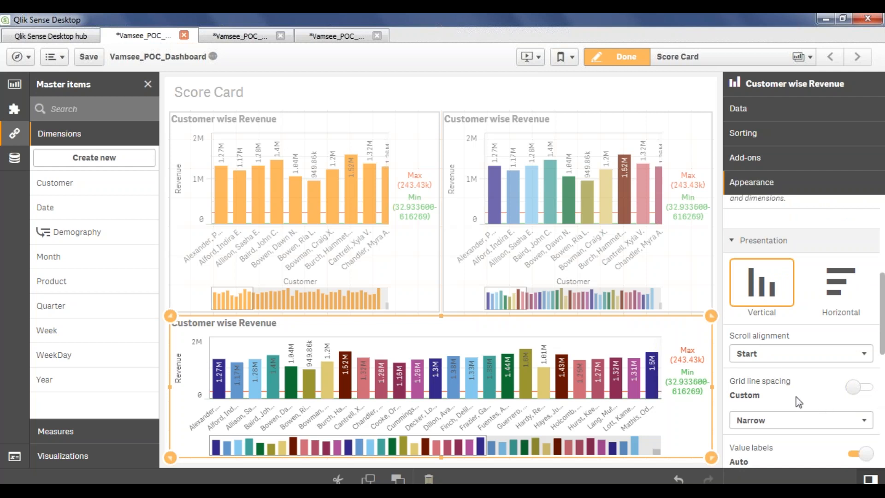
Step: Shorten the two upper charts by one grid row and extend the lower chart upward to meet them
left_click(689, 297)
left_click_drag(581, 314, 578, 295)
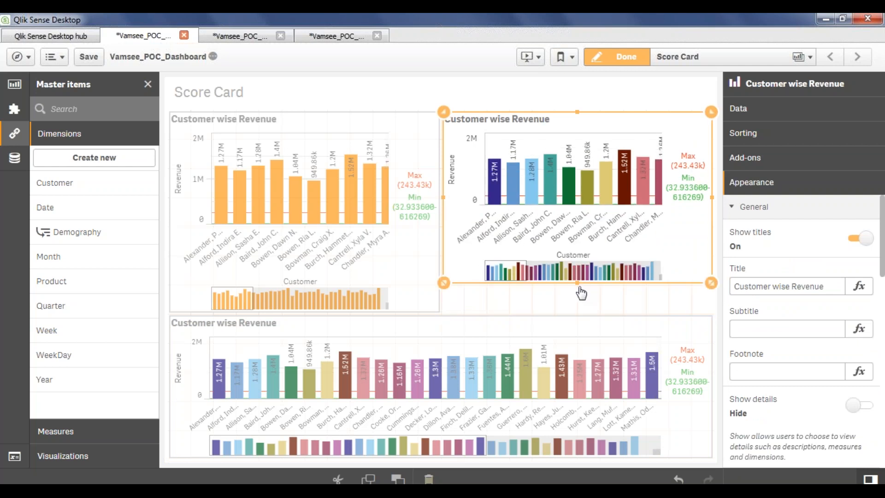
left_click(379, 303)
left_click_drag(306, 314, 316, 288)
left_click(505, 323)
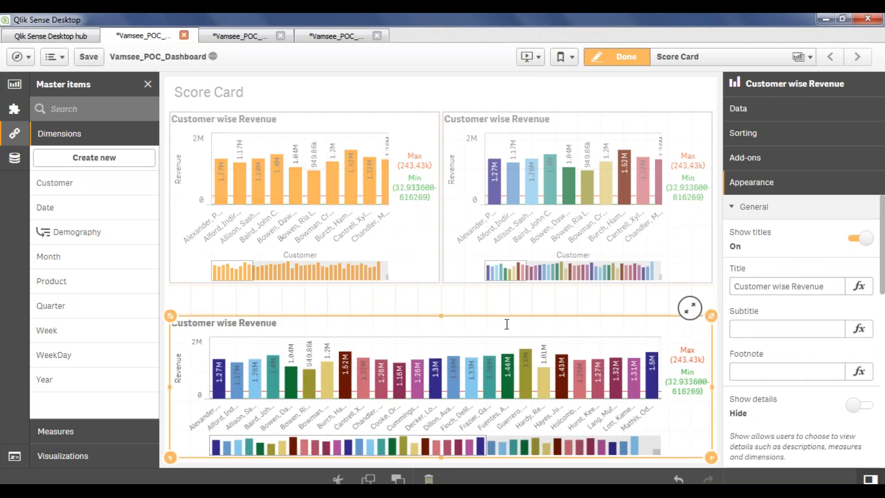
left_click_drag(441, 316, 444, 295)
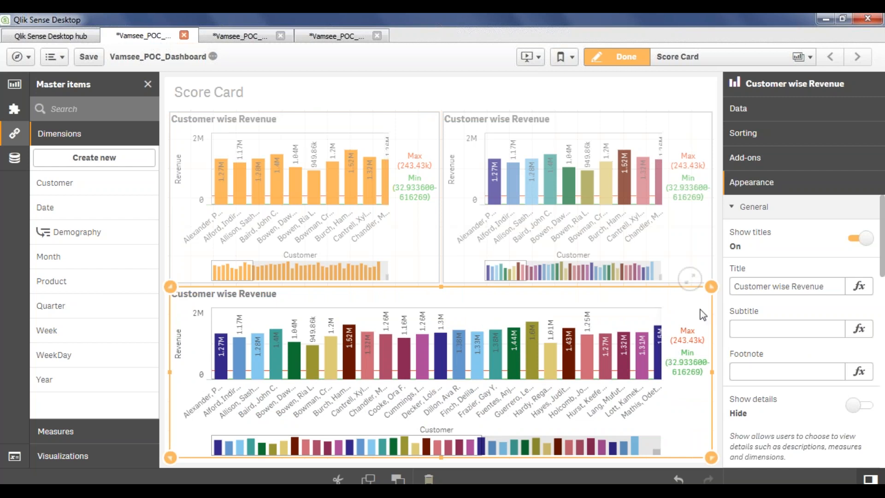
Step: Check the lower chart's color settings and apply the 100 colors scheme to the upper multicolored chart
scroll(837, 316, "down", 6)
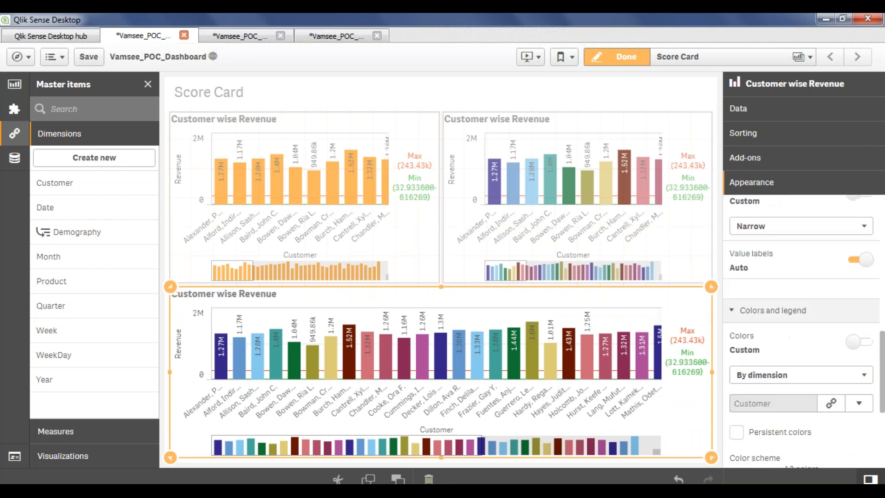
scroll(802, 322, "down", 4)
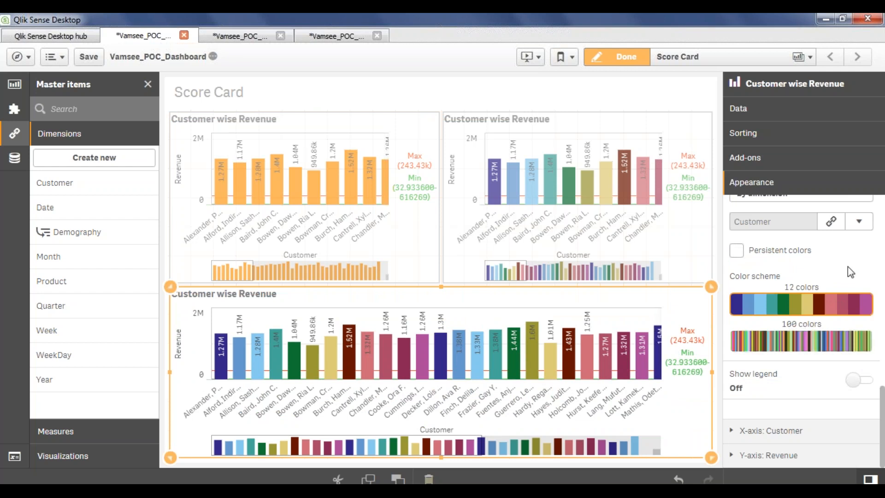
left_click(690, 155)
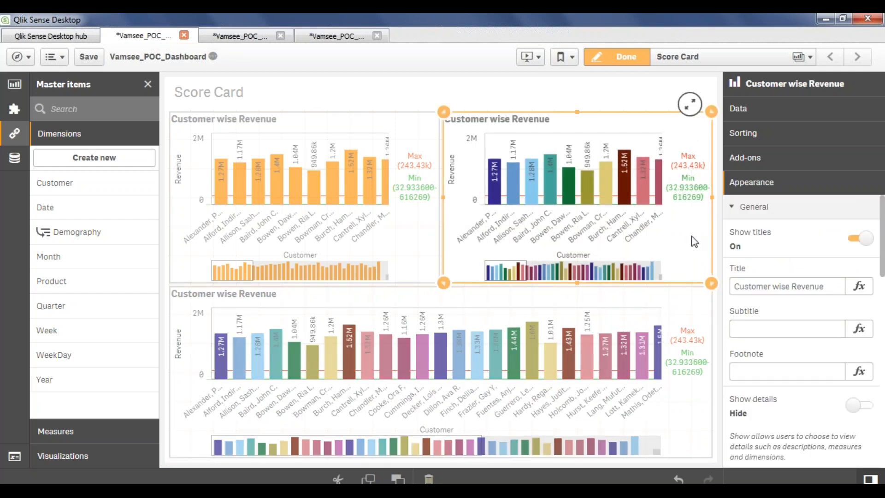
scroll(801, 322, "down", 10)
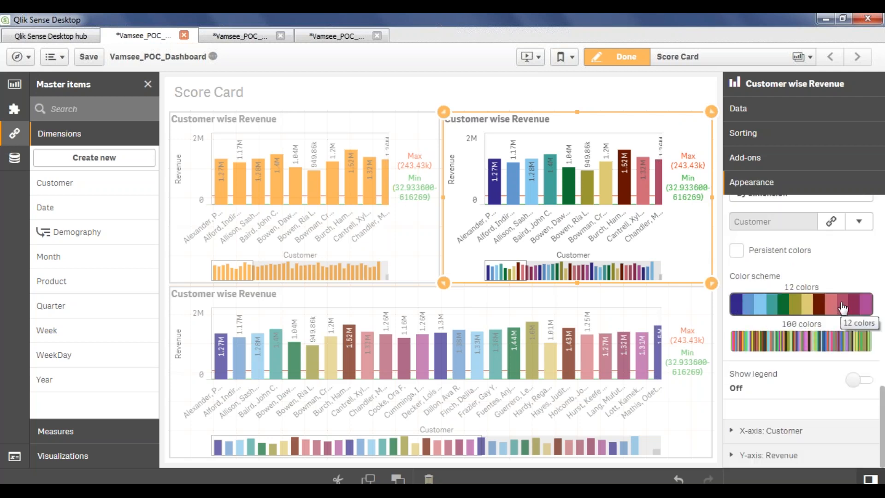
left_click(787, 348)
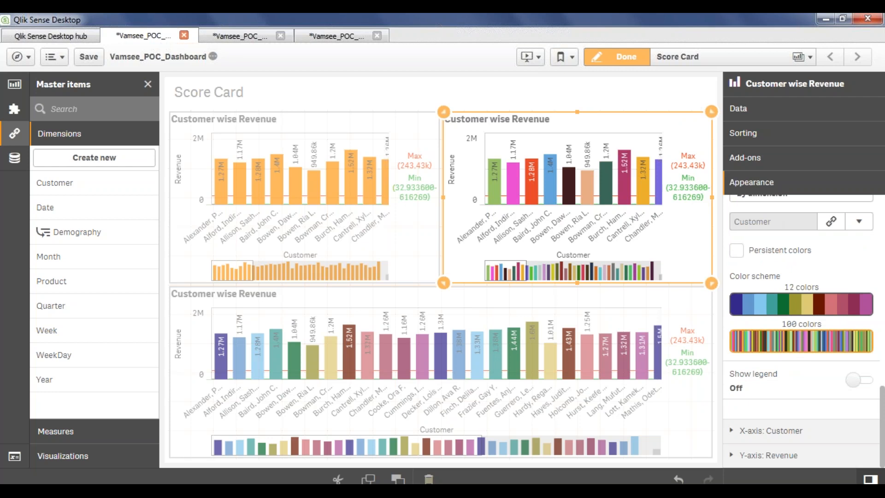
Step: Switch the lower Customer wise Revenue chart's custom coloring to By measure, based on Revenue
left_click(702, 312)
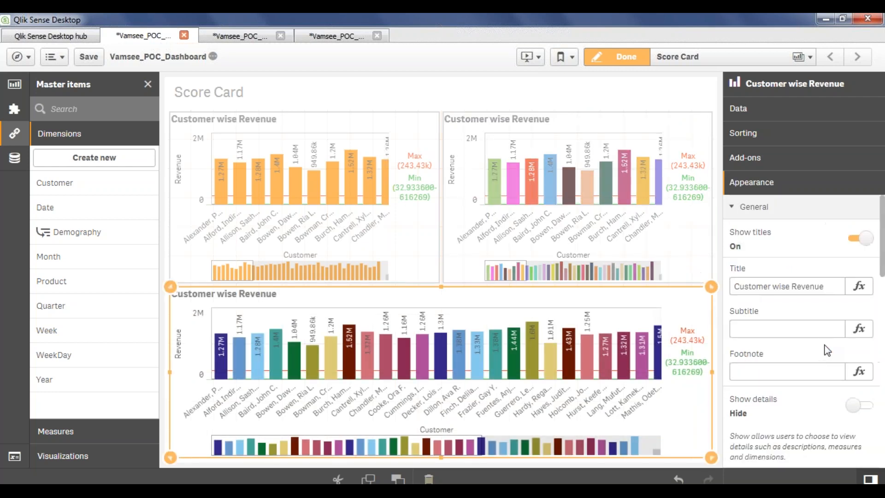
scroll(826, 350, "down", 5)
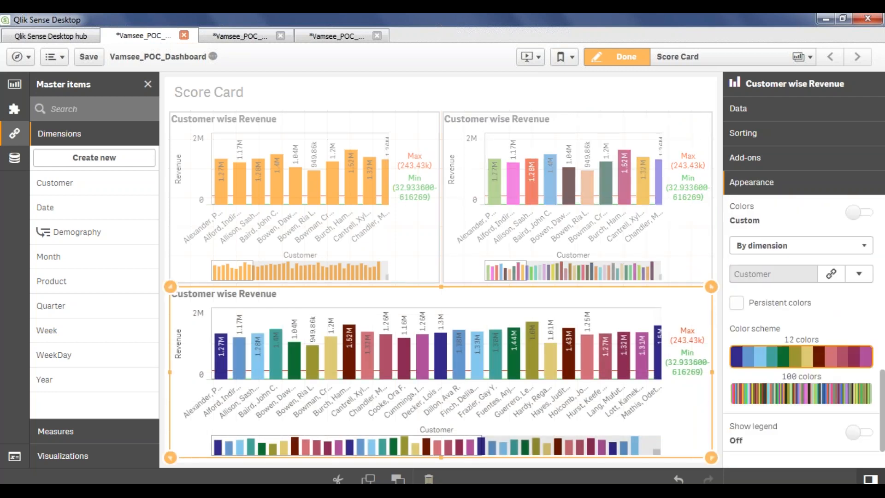
left_click(869, 253)
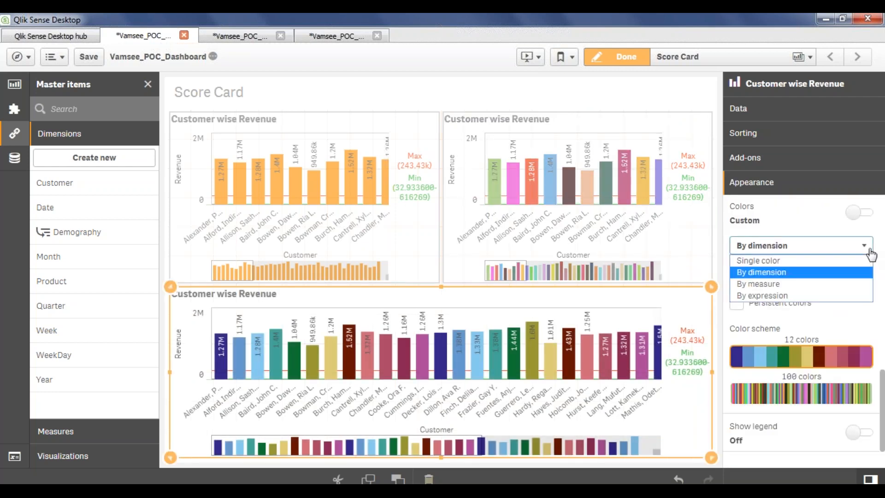
left_click(817, 284)
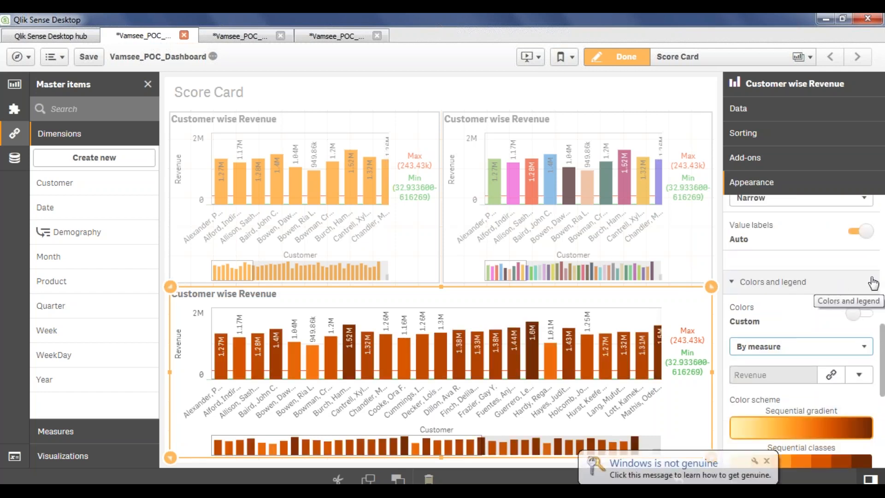
Step: Try coloring the lower chart By expression, and return its coloring to By measure
left_click(866, 350)
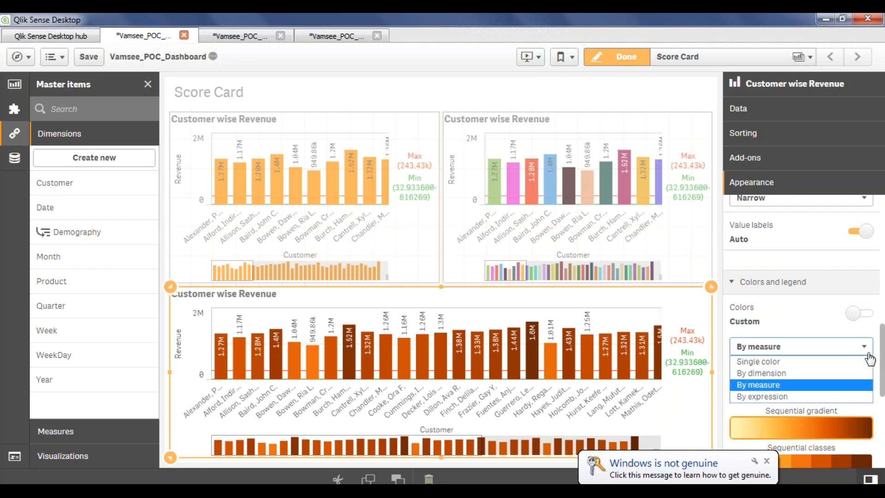
left_click(812, 395)
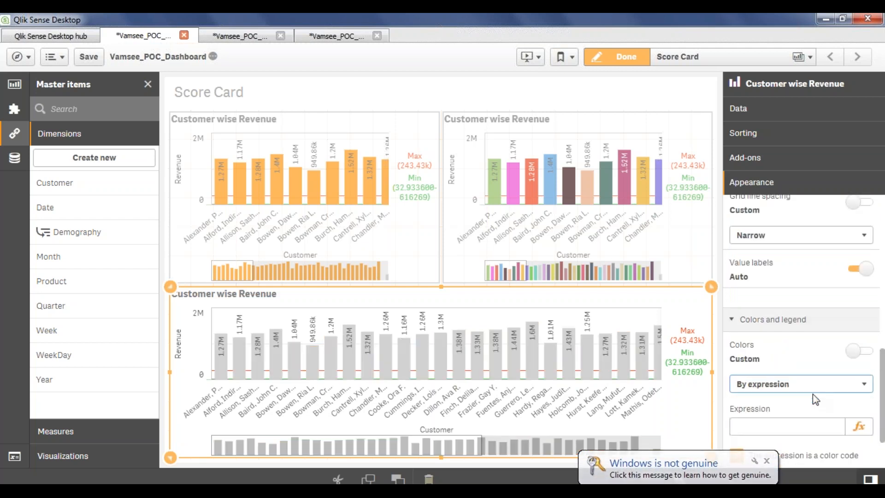
left_click(868, 392)
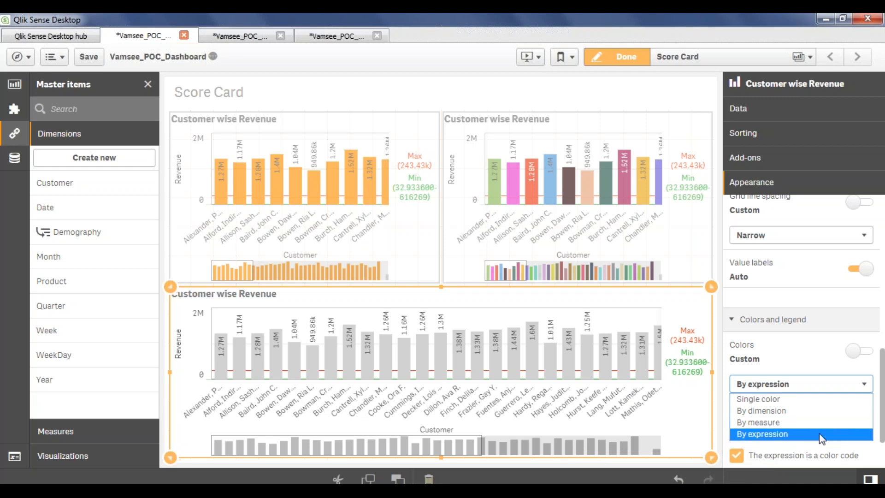
left_click(800, 423)
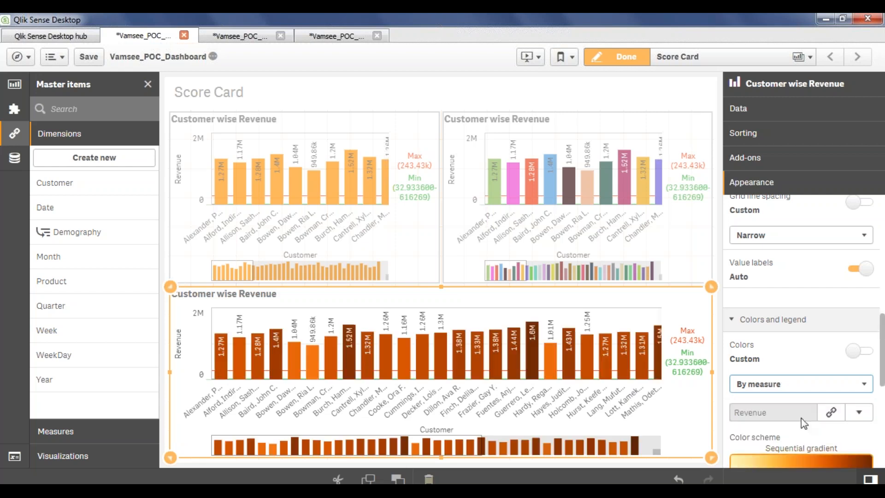
Step: Look through the lower chart's measure color schemes, trying Sequential classes and returning to Sequential gradient
scroll(863, 415, "up", 1)
scroll(863, 417, "down", 1)
left_click_drag(882, 330, 883, 378)
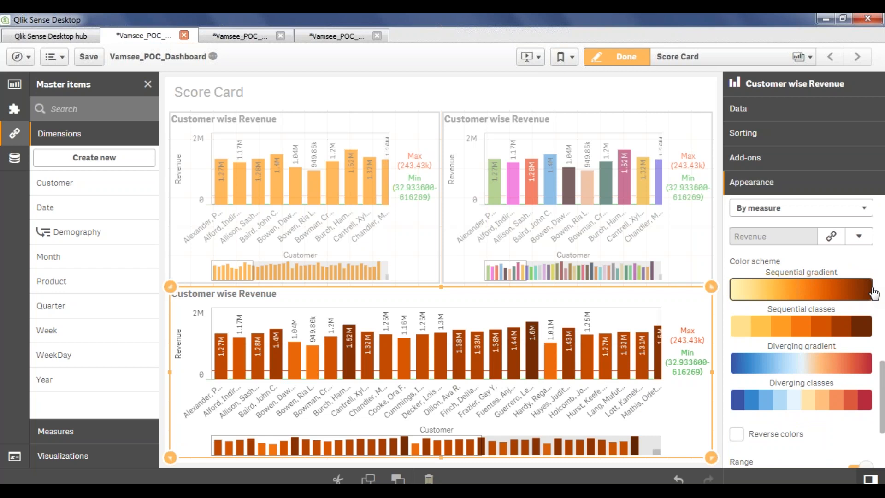
scroll(855, 320, "up", 3)
scroll(859, 336, "down", 2)
scroll(801, 331, "down", 3)
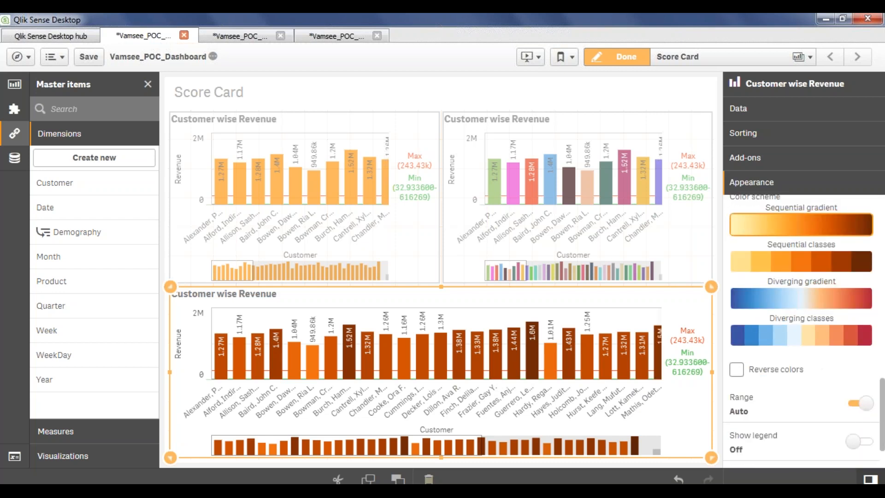
left_click(868, 273)
left_click(822, 229)
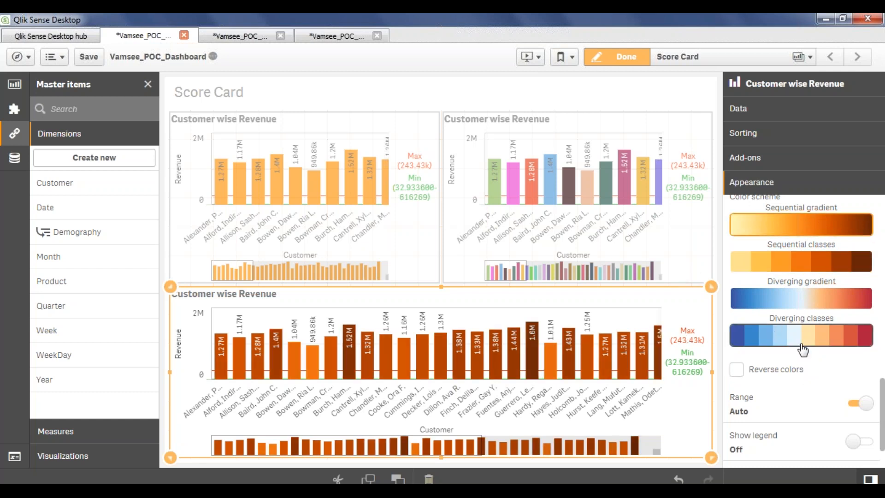
Step: Finish editing the sheet and examine how the lower chart's bar shades relate to each customer's revenue
left_click(626, 57)
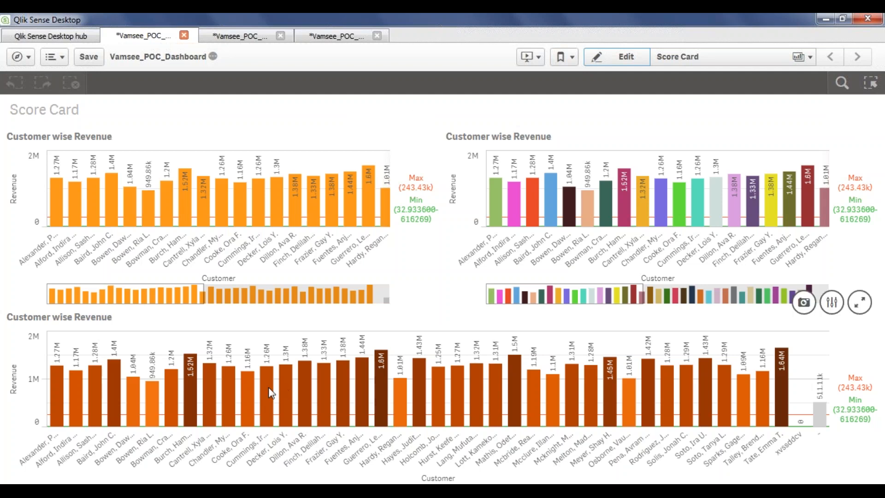
mouse_move(270, 393)
mouse_move(650, 470)
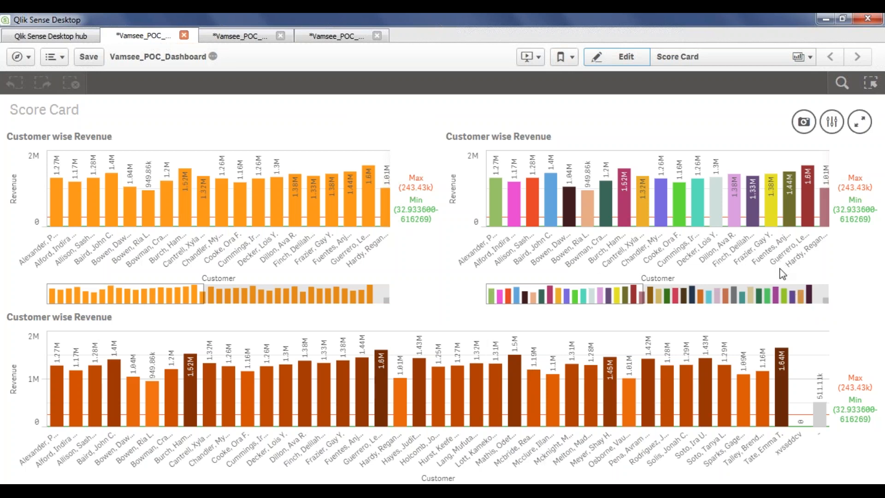
right_click(815, 417)
left_click(843, 458)
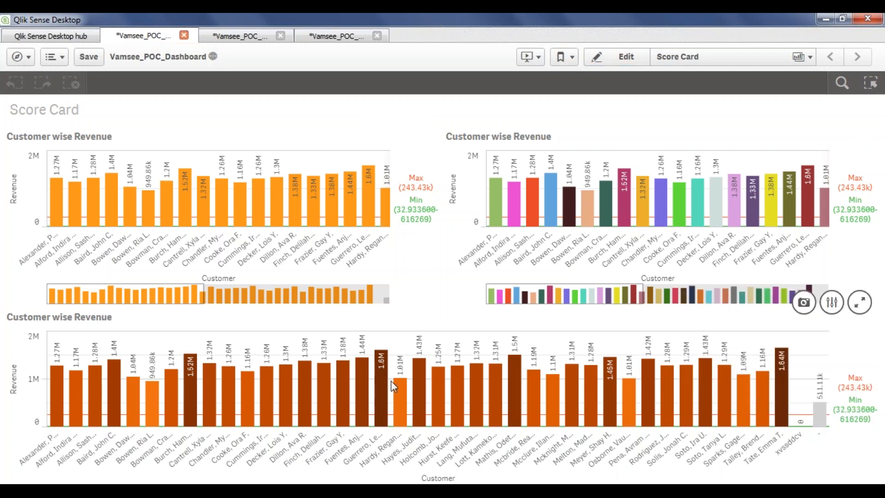
mouse_move(779, 362)
mouse_move(387, 381)
mouse_move(786, 383)
Step: Reopen the sheet for editing, apply the Diverging classes scheme to the lower chart, and view the result outside editing
left_click(592, 60)
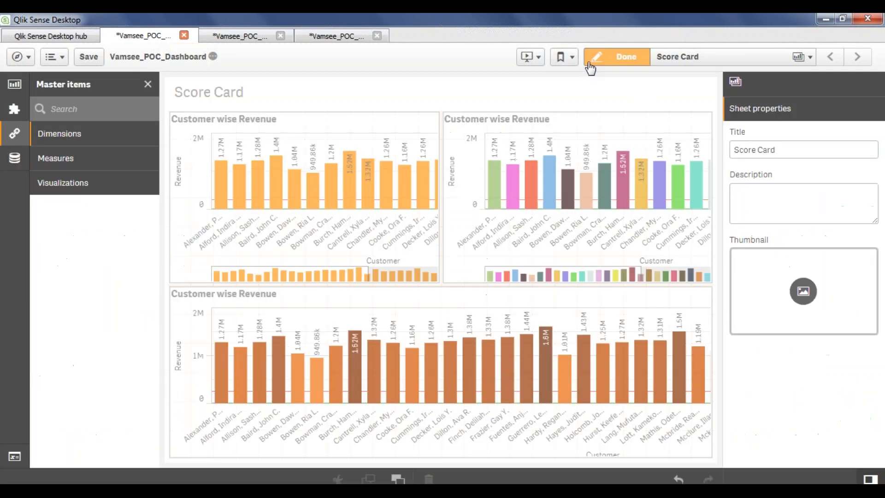
left_click(688, 311)
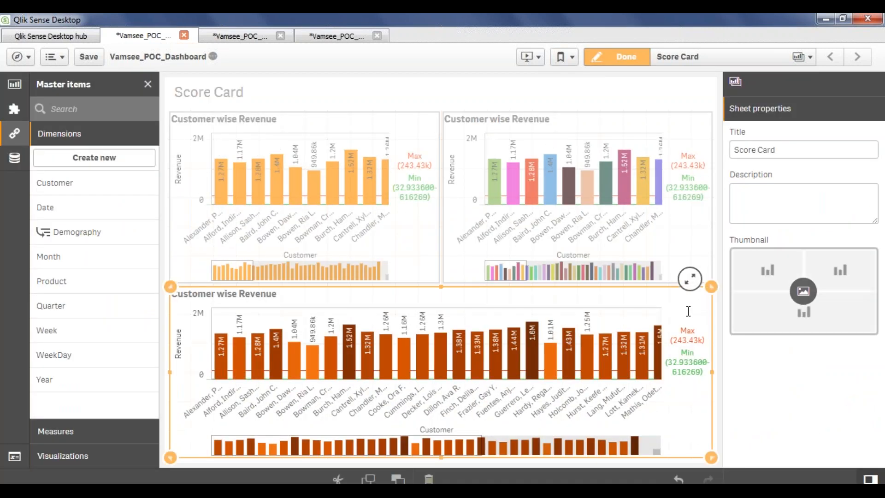
scroll(814, 403, "down", 6)
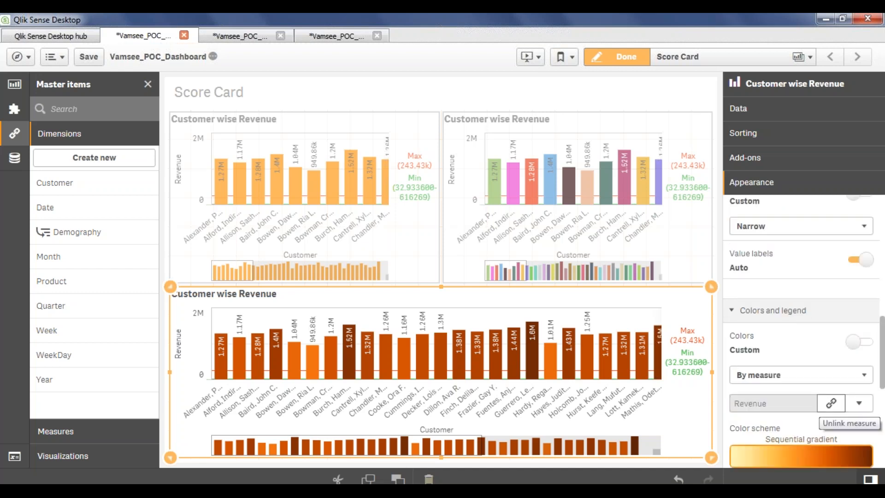
scroll(819, 402, "down", 5)
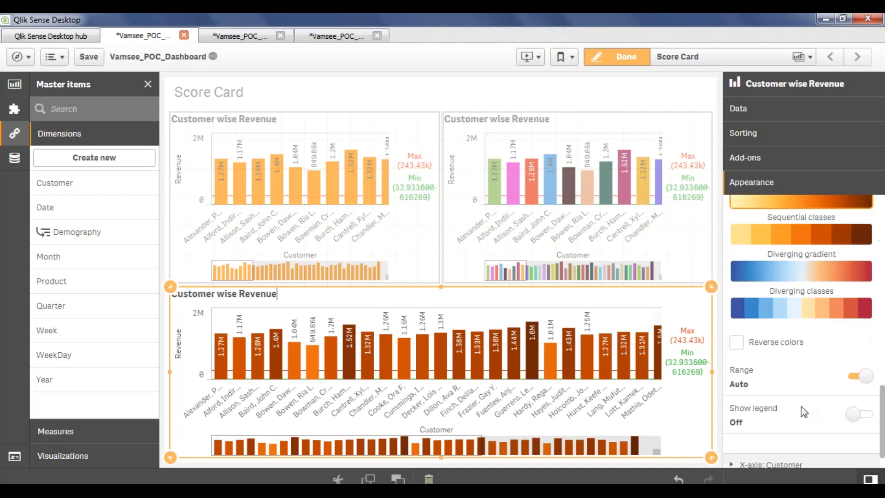
left_click(832, 317)
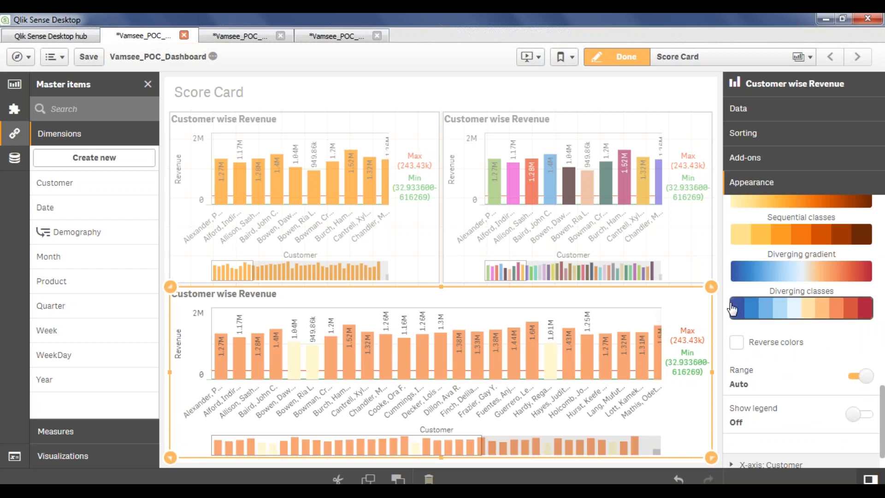
left_click(623, 57)
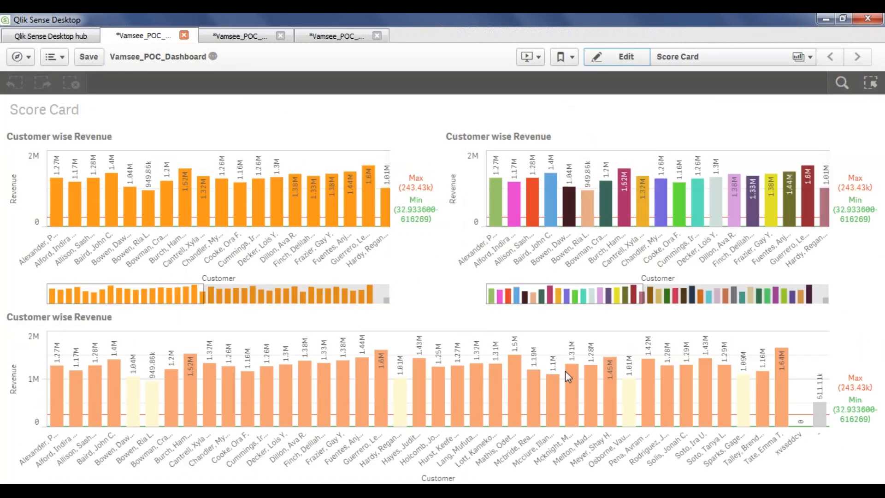
left_click(766, 456)
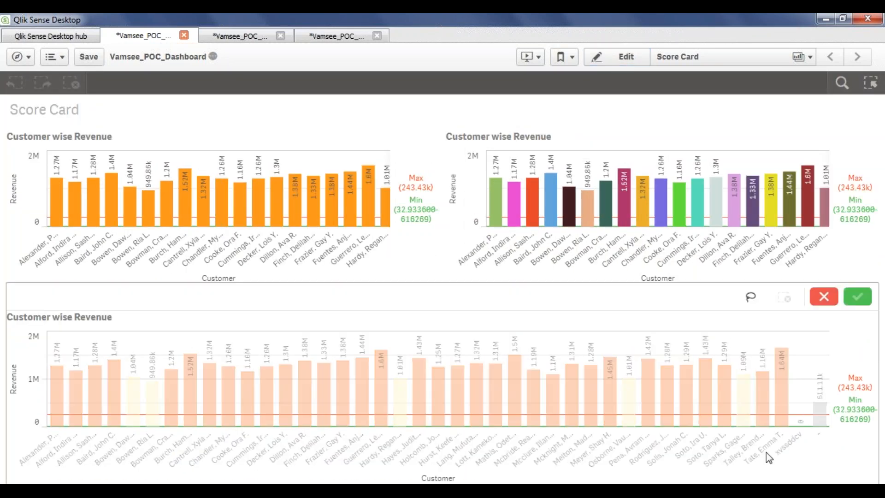
left_click(813, 299)
Step: Reopen the sheet for editing and apply the Diverging gradient color scheme to the lower chart
left_click(626, 56)
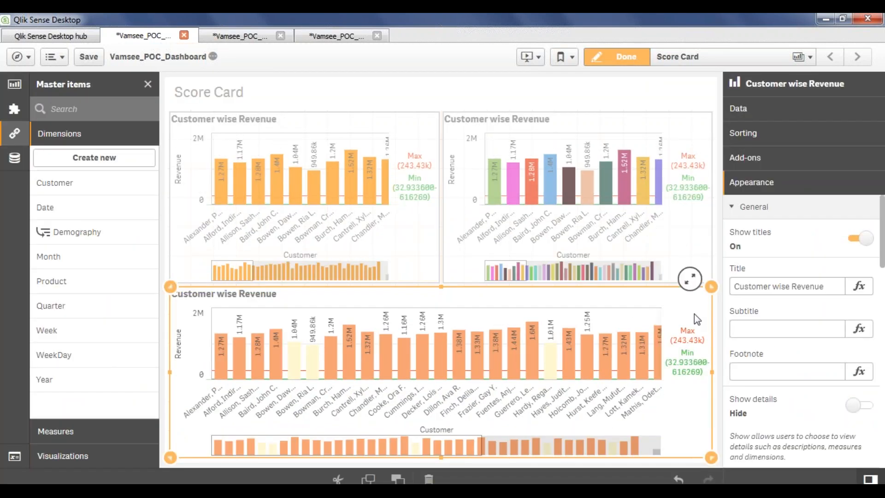
scroll(806, 338, "down", 5)
scroll(806, 348, "down", 3)
left_click(819, 339)
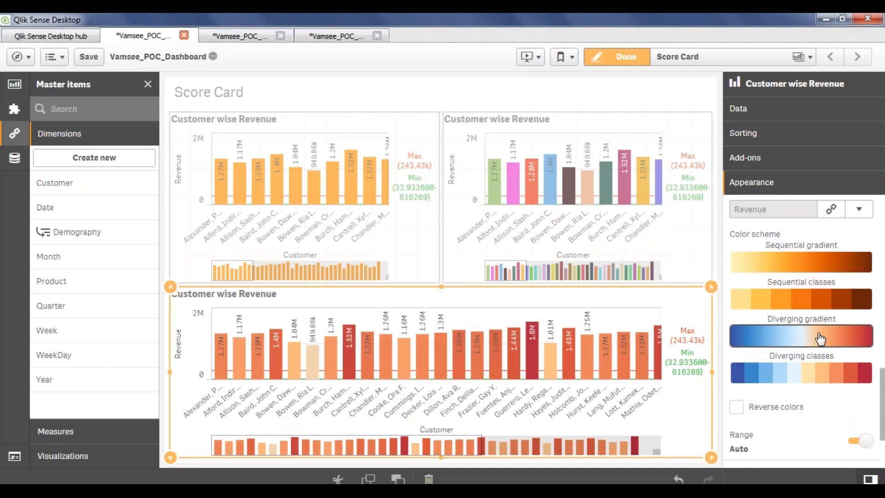
Step: Finish editing, examine the lower chart's gradient colors, and compare them with the remaining customers in the two upper charts
left_click(620, 56)
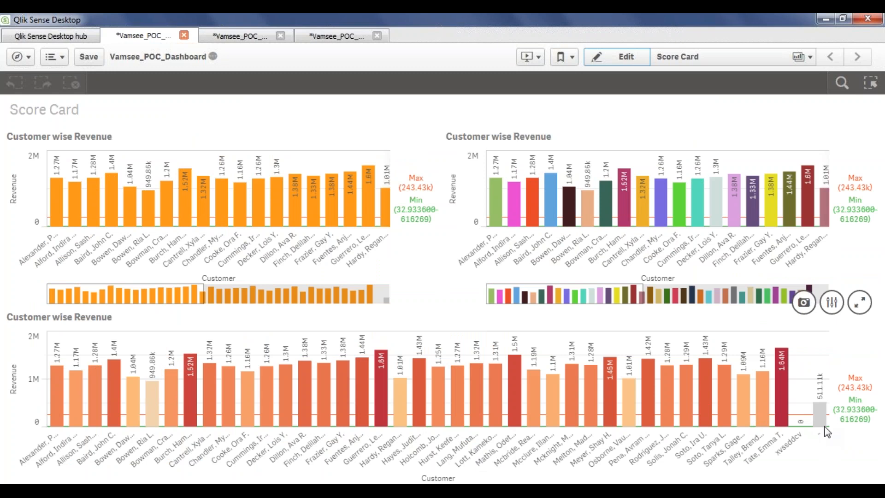
right_click(817, 412)
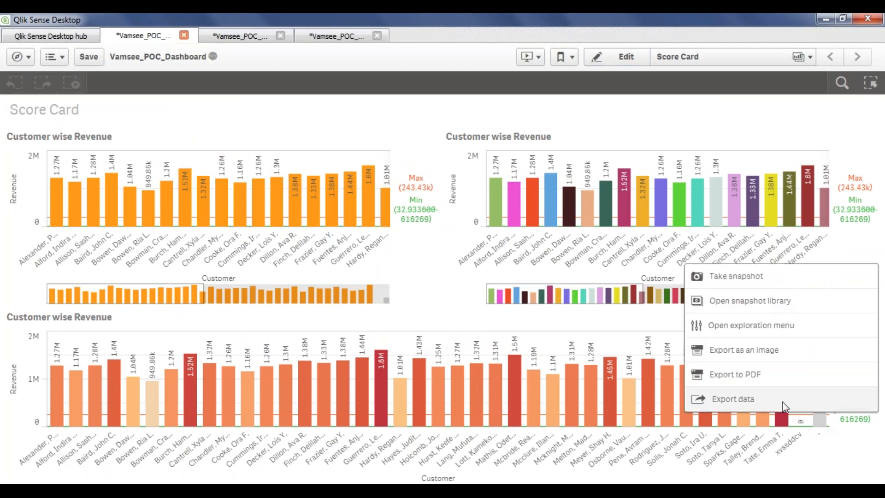
left_click(862, 463)
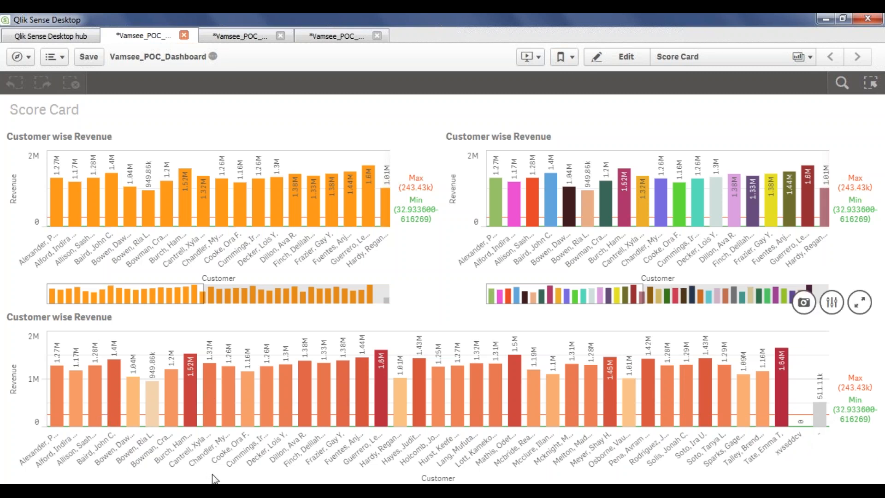
mouse_move(153, 407)
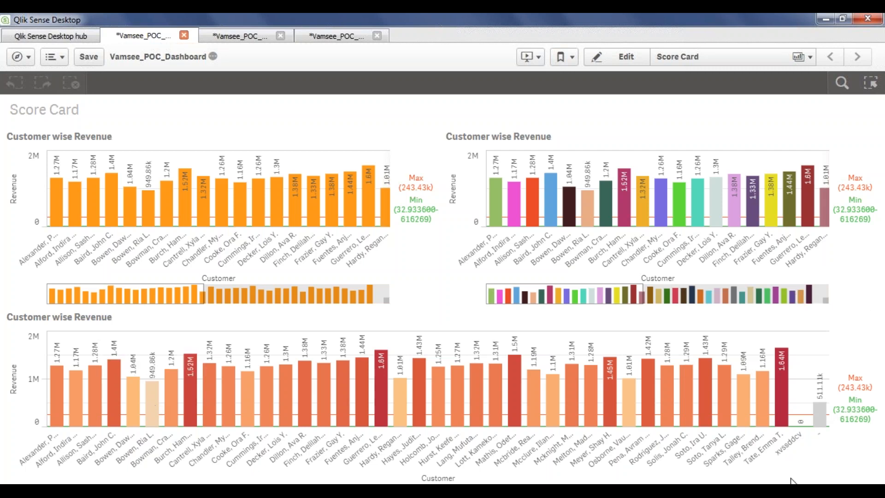
mouse_move(786, 378)
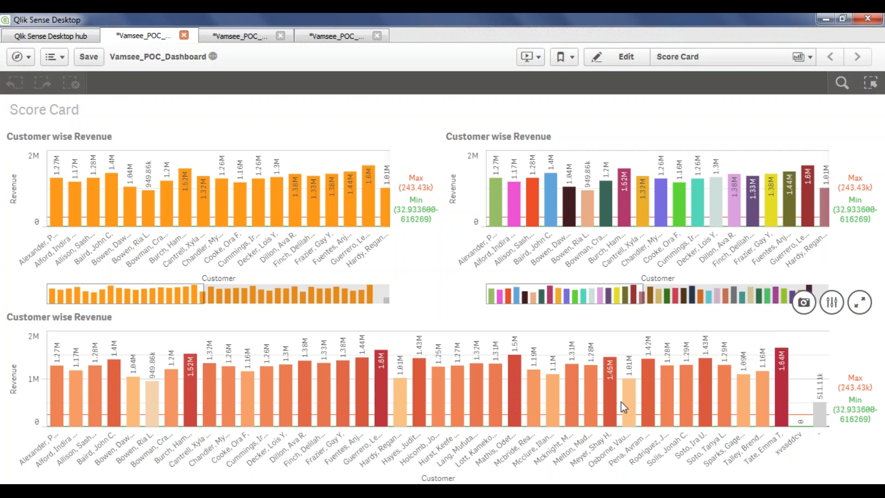
left_click_drag(198, 296, 362, 294)
left_click_drag(538, 295, 779, 291)
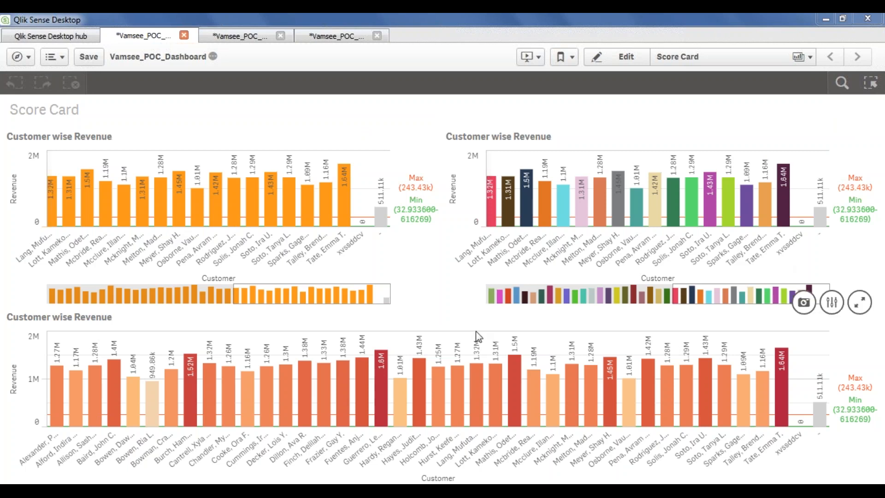
Step: Reopen the sheet for editing and retitle the upper multicolored chart "Customer wise Revenue (Color By Dimension)"
left_click(609, 61)
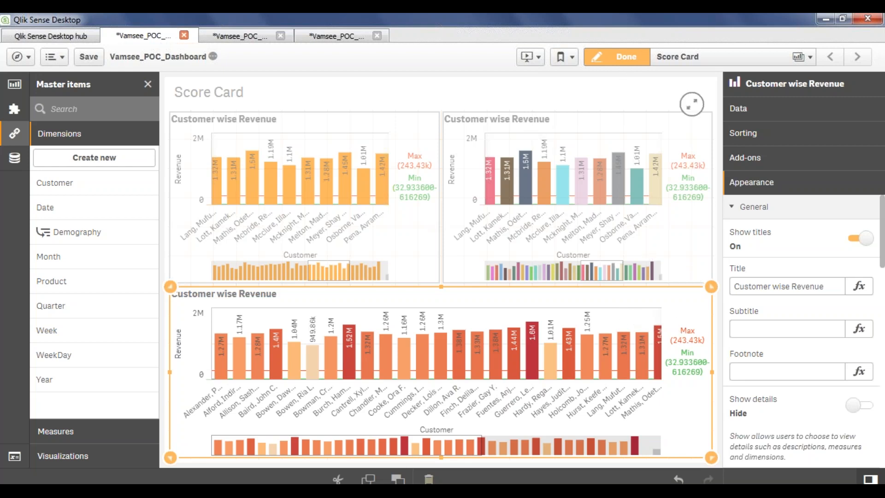
left_click(546, 118)
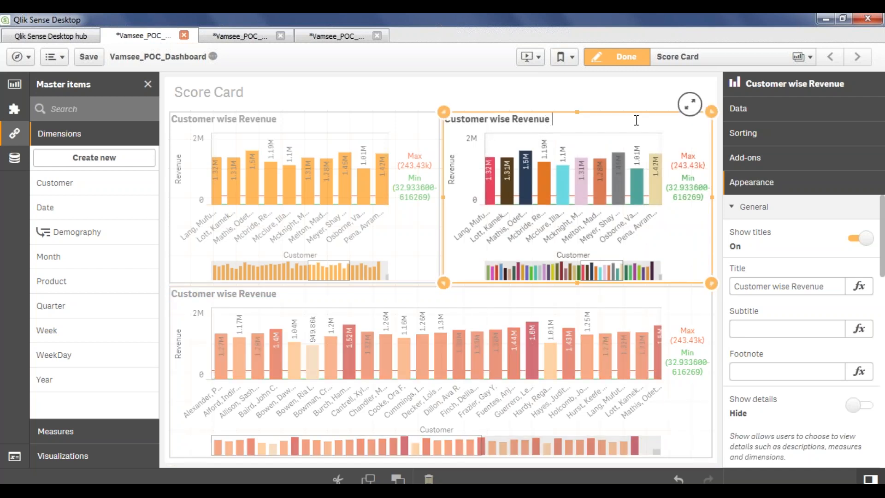
key("Caps_Lock")
key("Caps_Lock")
type("(Color ")
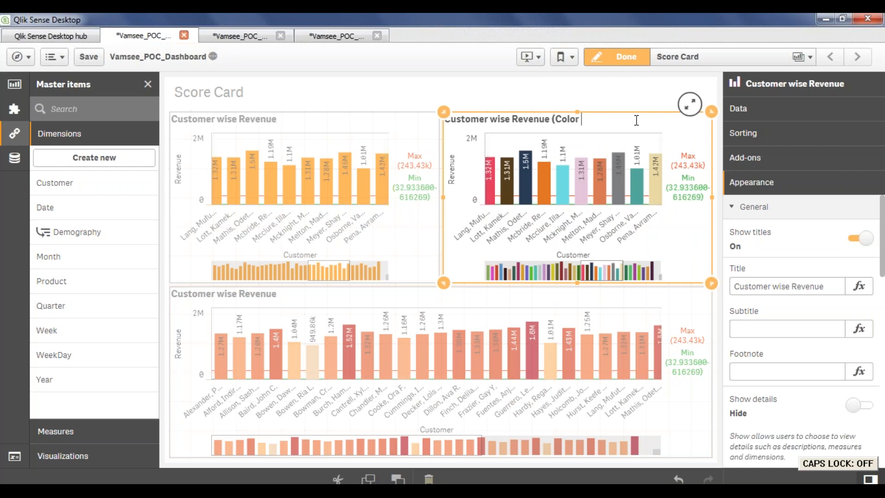
type("By Di")
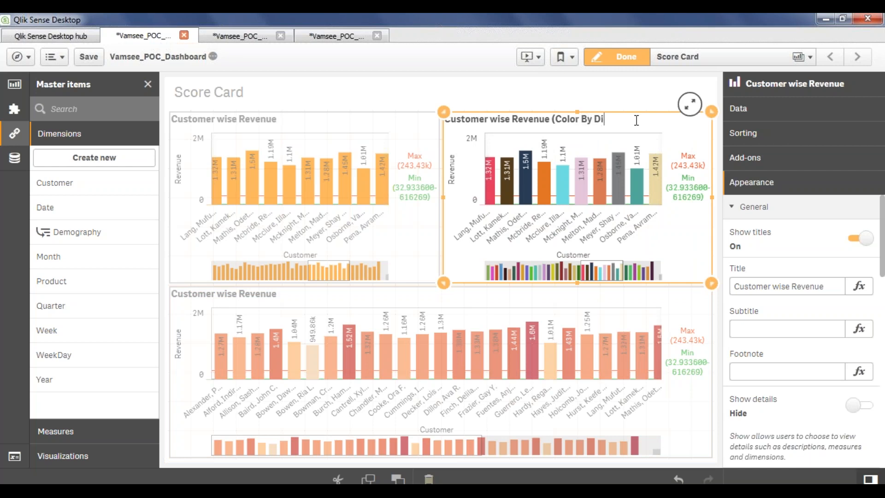
type("mension)")
Step: Copy the "(Color By Dimension)" suffix into the lower chart's title and change it to read "Customer wise Revenue (Color By Measure)"
left_click(551, 118, "shift")
key("ctrl+c")
left_click(353, 296)
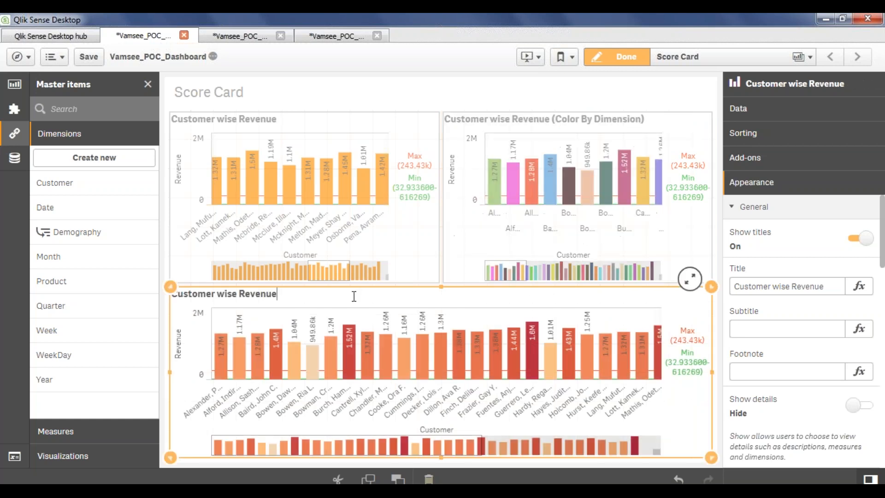
key("ctrl+v")
key("Left")
key("shift+Left")
key("shift+Left")
key("shift+Left")
key("shift+Left")
key("shift+Left")
key("shift+Left")
key("shift+Left")
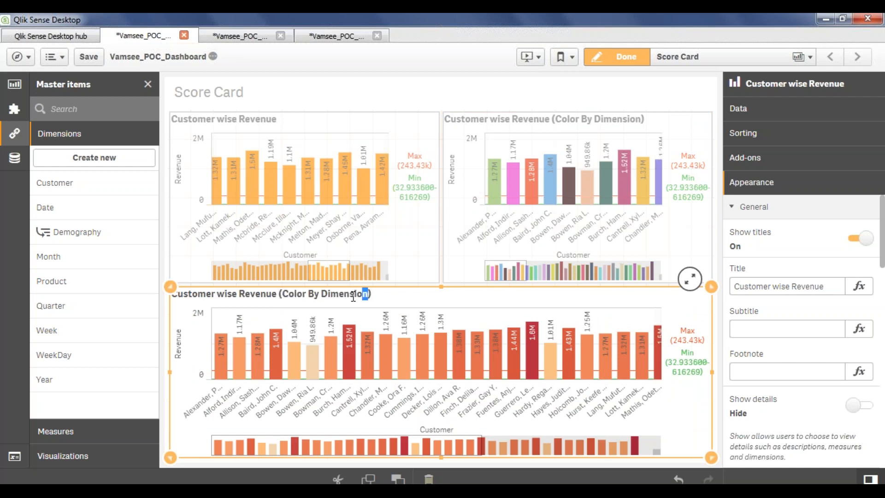
key("shift+Left")
key("shift+Left")
type("Measure")
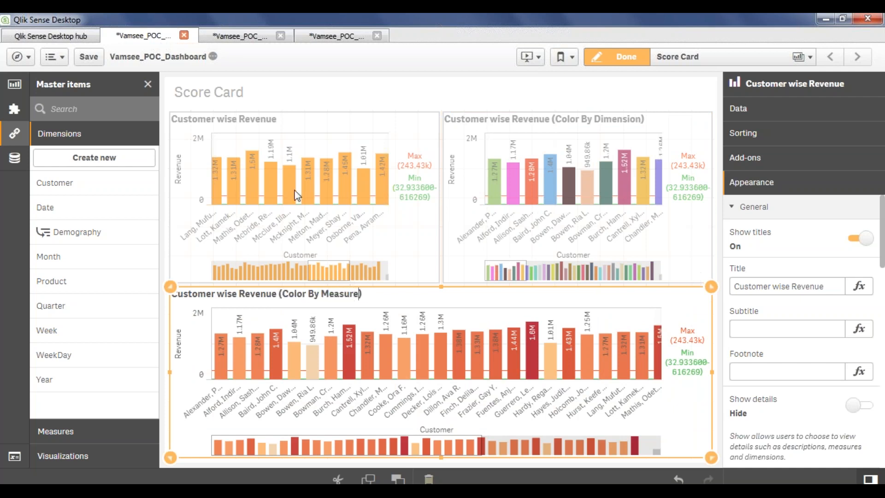
left_click(304, 123)
left_click(299, 122)
key("ctrl+v")
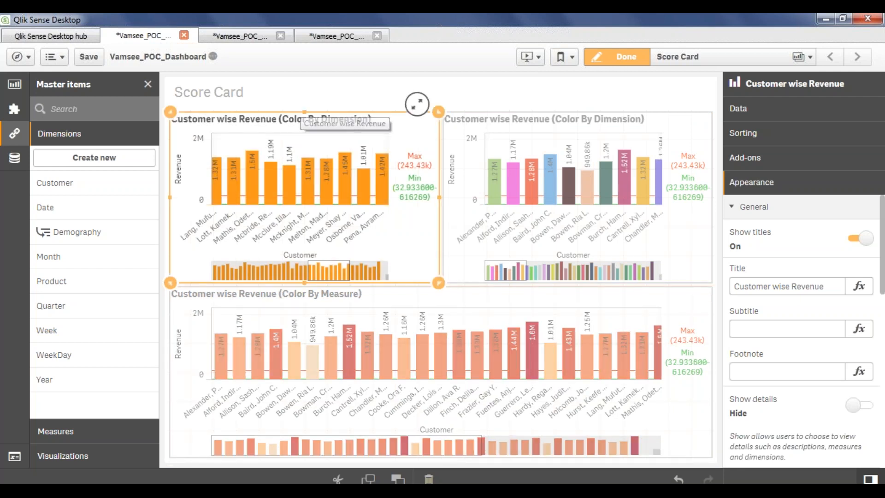
left_click_drag(368, 119, 282, 118)
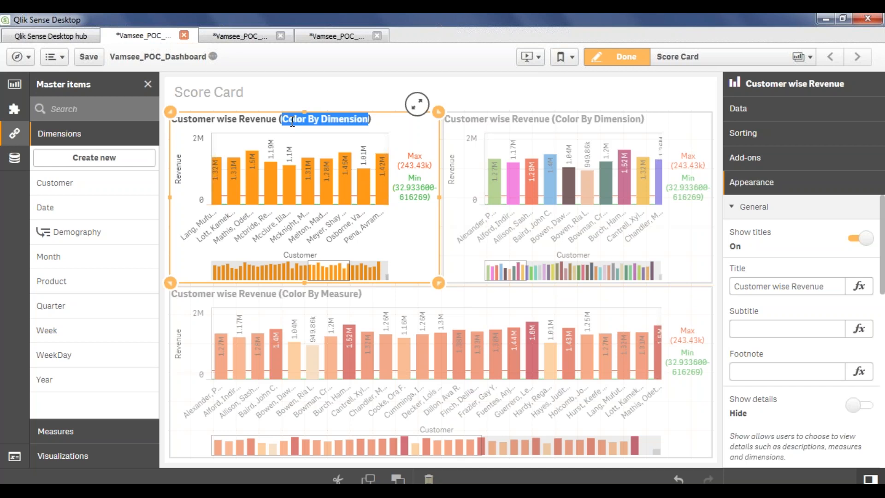
key("BackSpace")
type("Co")
key("BackSpace")
key("BackSpace")
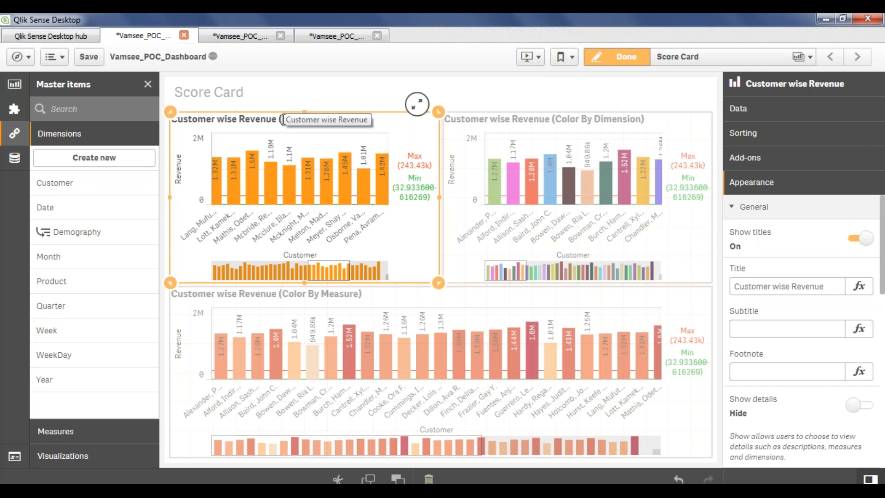
key("BackSpace")
Step: Finish editing the Score Card sheet and save the app
left_click(622, 58)
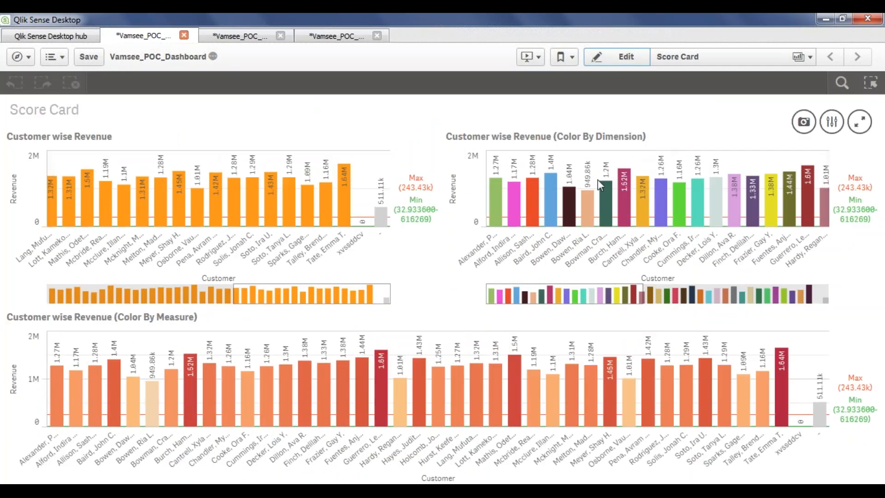
left_click(88, 57)
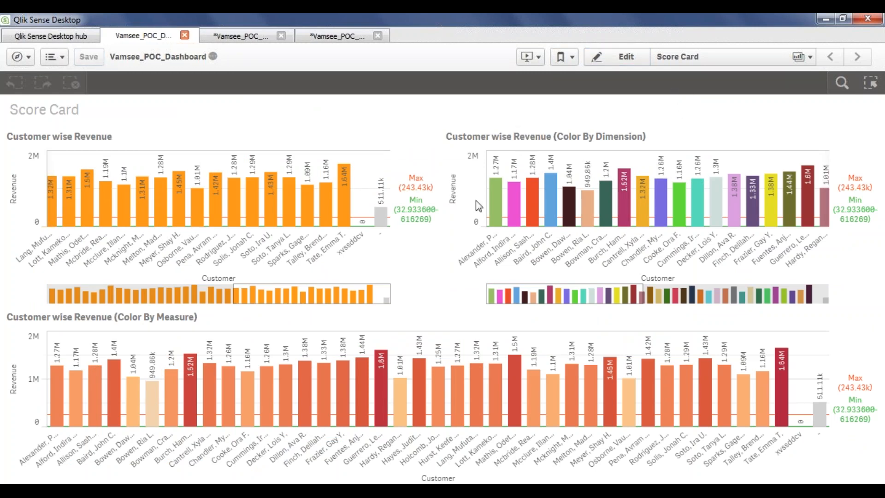
Step: Reopen the sheet for editing and create a new sheet titled "Multi Dimensional Analysis"
left_click(627, 59)
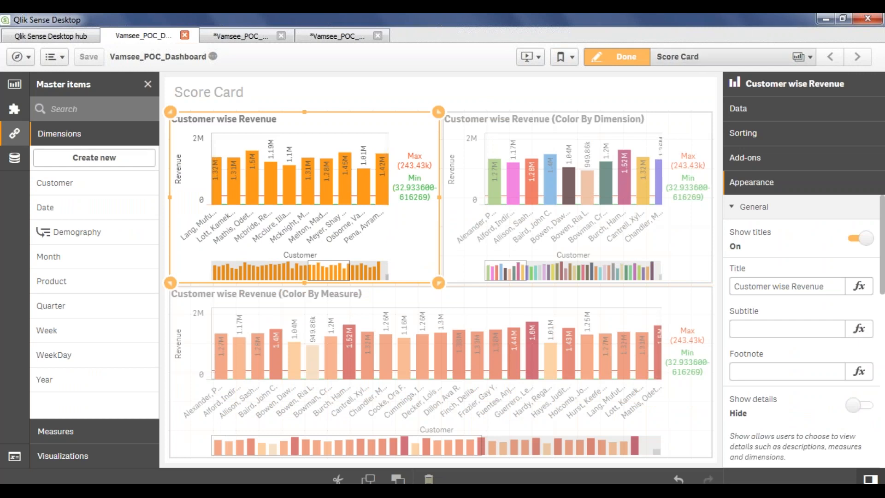
left_click(812, 61)
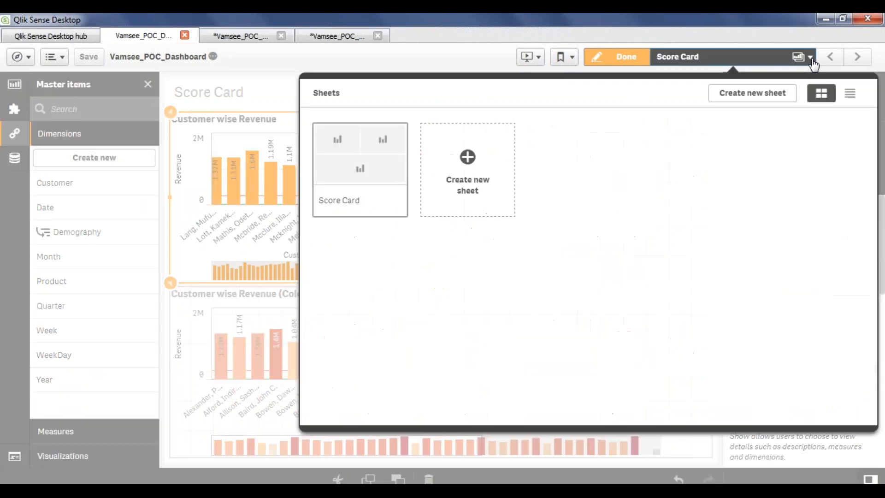
left_click(479, 161)
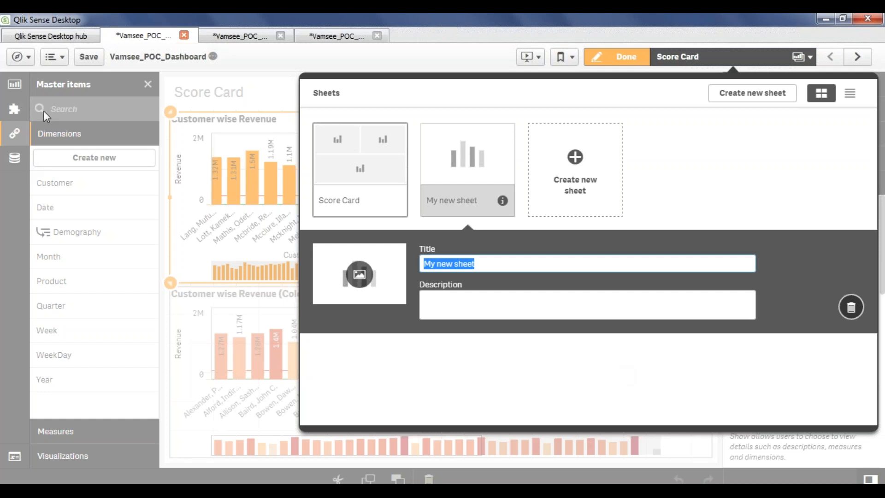
left_click(471, 305)
left_click(508, 266)
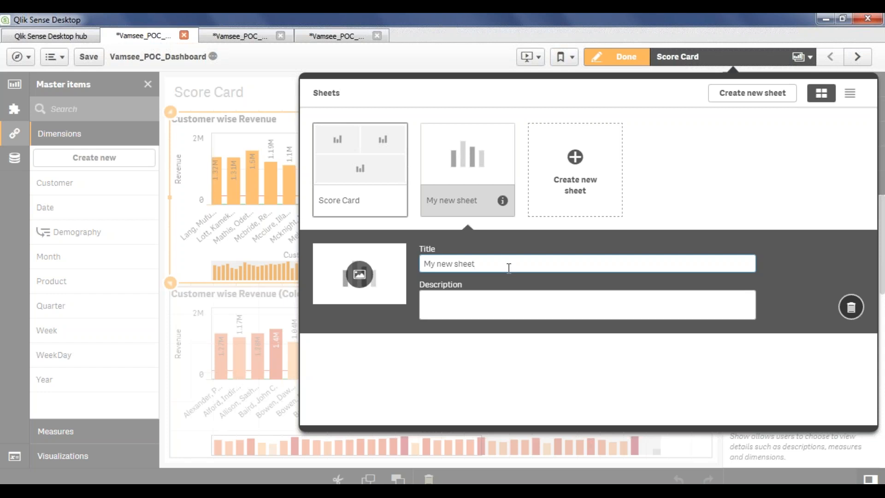
triple_click(509, 267)
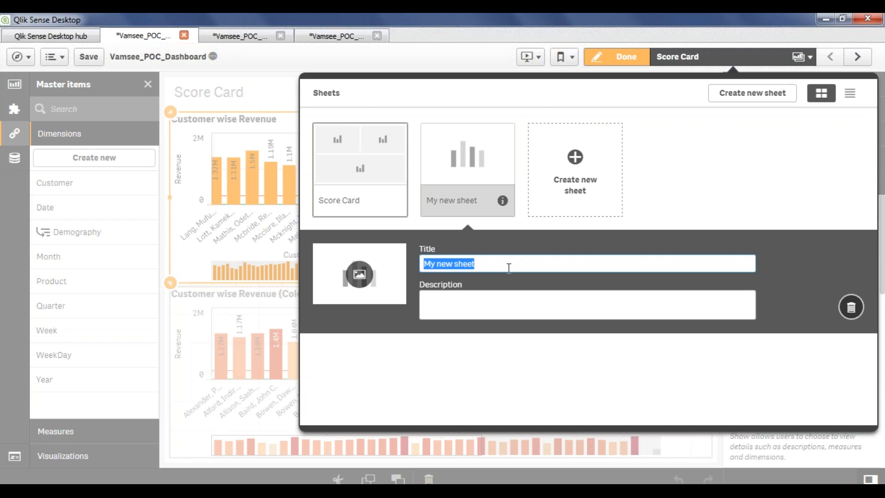
type("Mul")
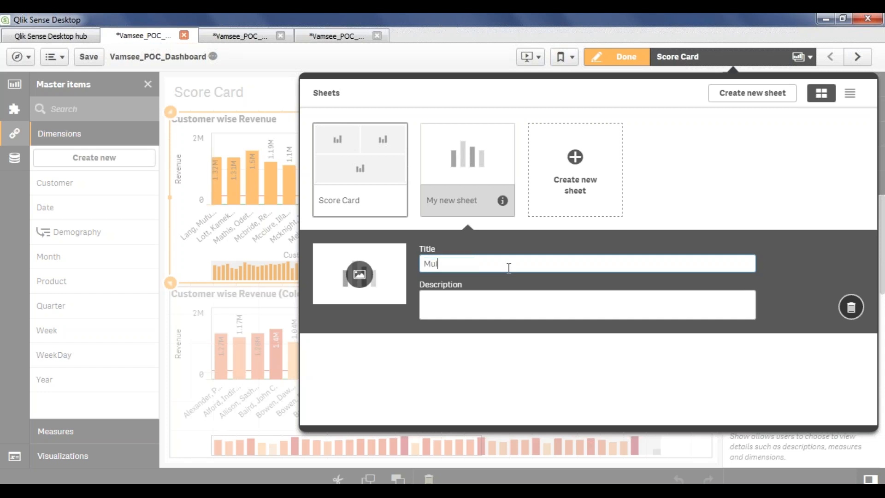
type("ti Dimsional A")
right_click(470, 265)
left_click(513, 389)
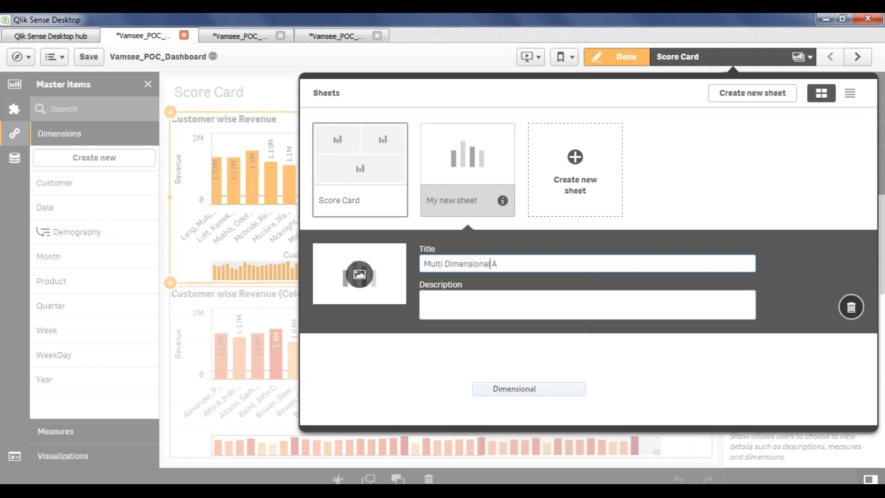
type("nalysis")
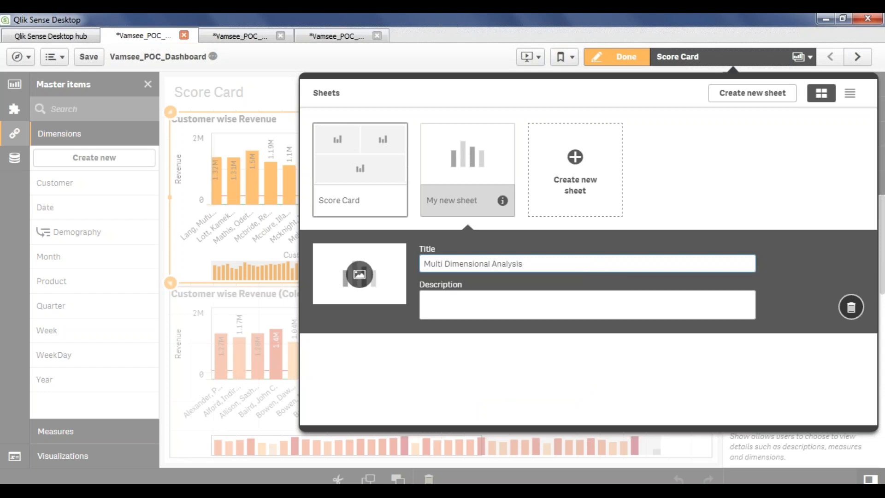
left_click(629, 283)
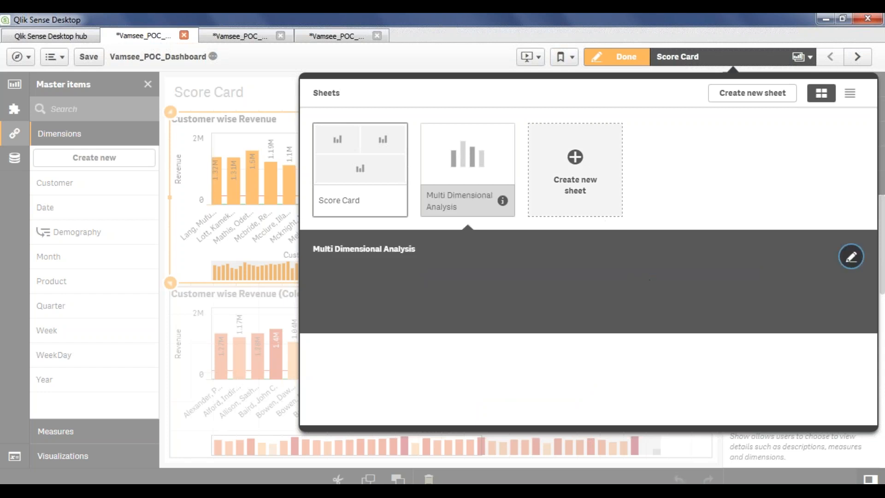
Step: Open the Multi Dimensional Analysis sheet and save the app
left_click(479, 169)
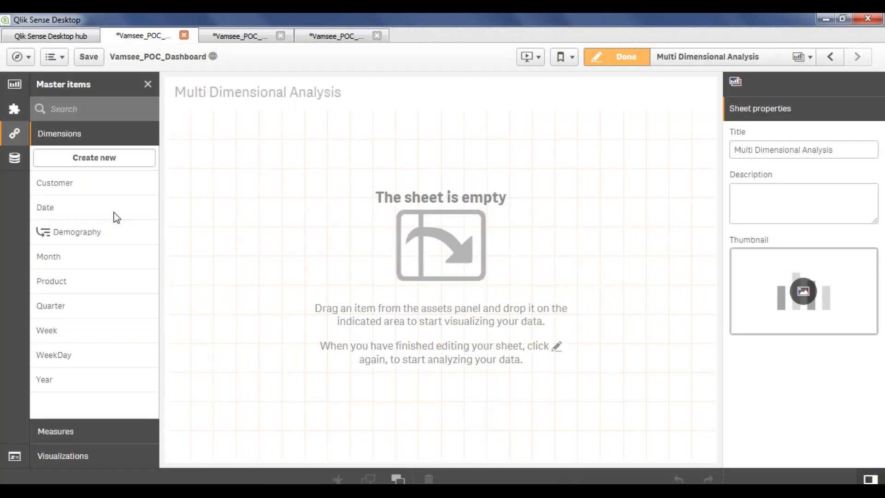
left_click(89, 56)
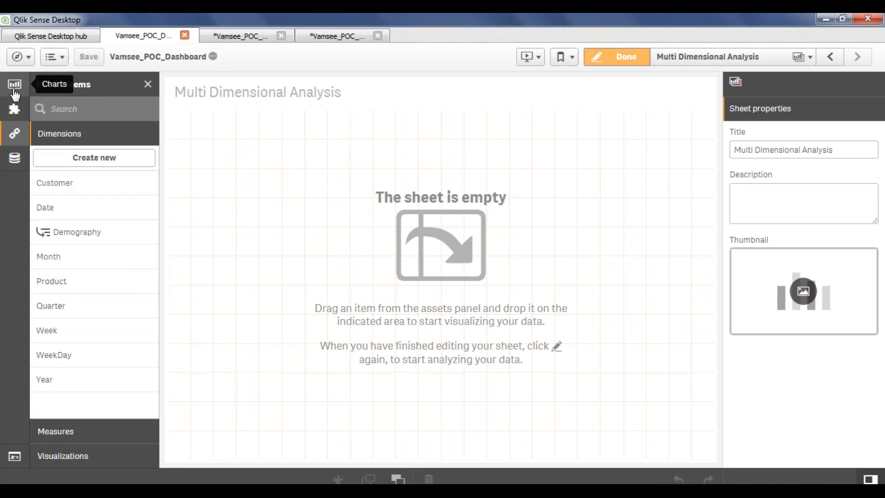
Step: Place a bar chart on the left half of the empty sheet and assign the Product master dimension to it
left_click(15, 88)
left_click_drag(92, 140, 414, 258)
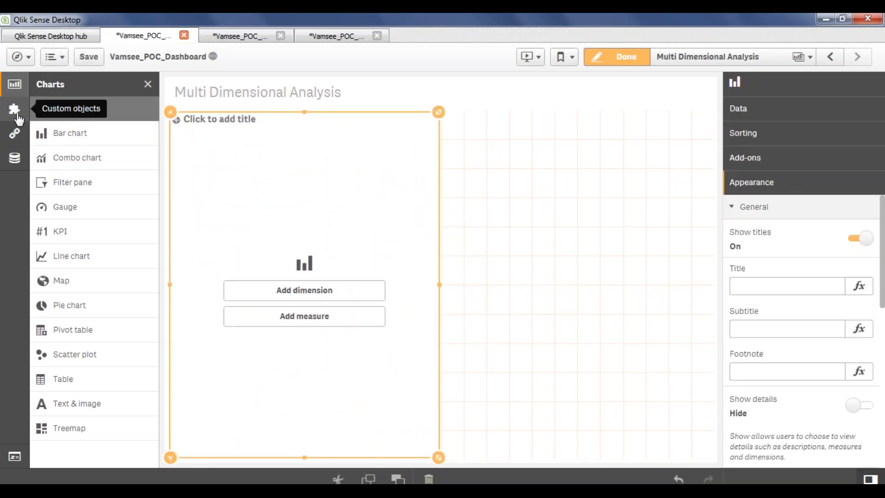
left_click(20, 143)
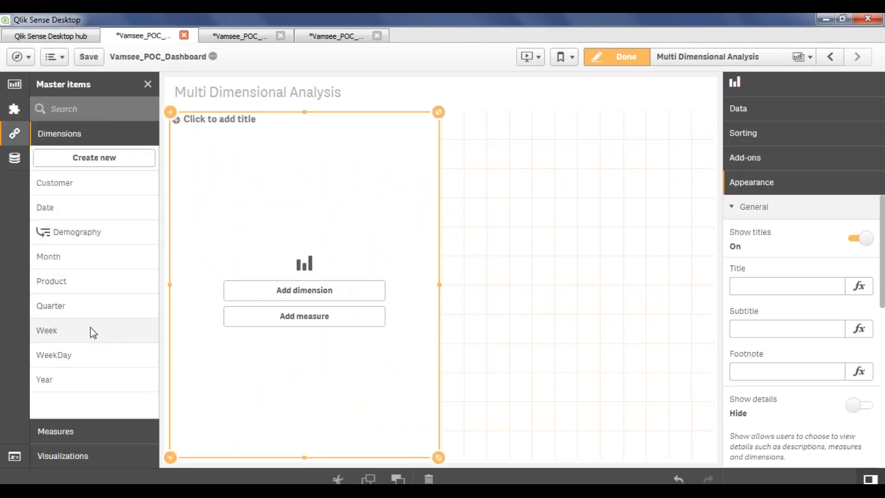
left_click_drag(71, 283, 330, 295)
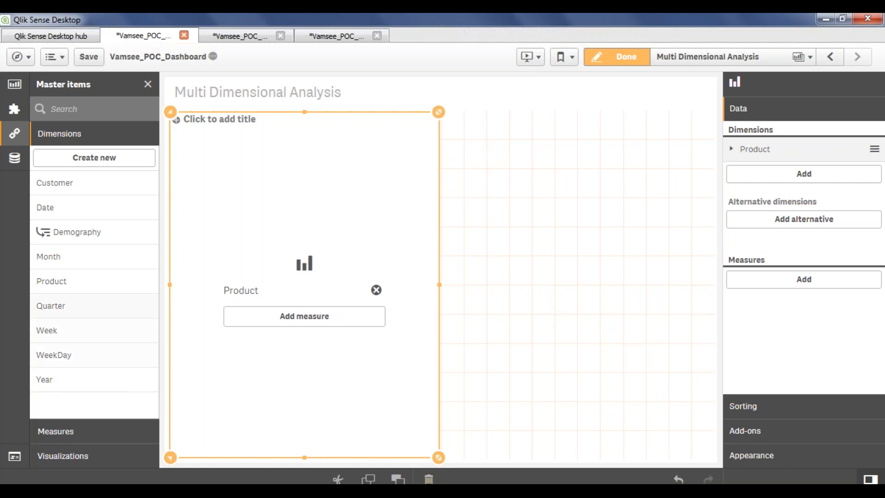
Step: Add the Sales master measure to the new bar chart
left_click(69, 432)
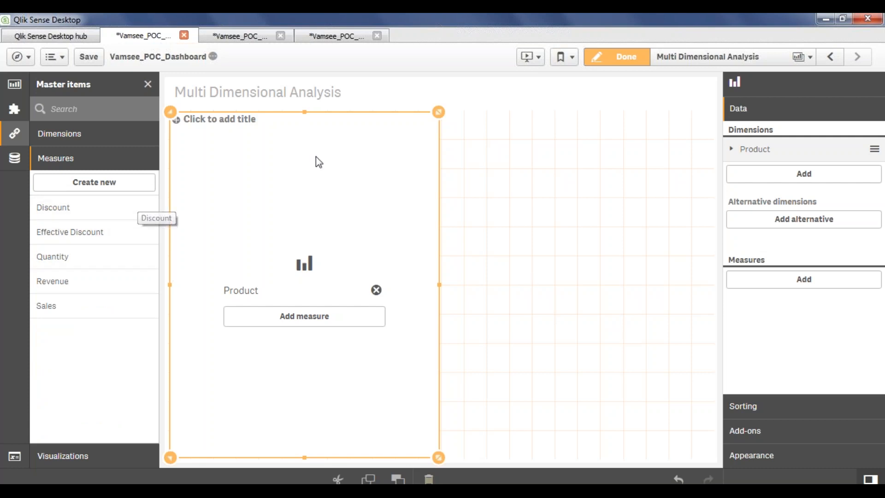
left_click(92, 138)
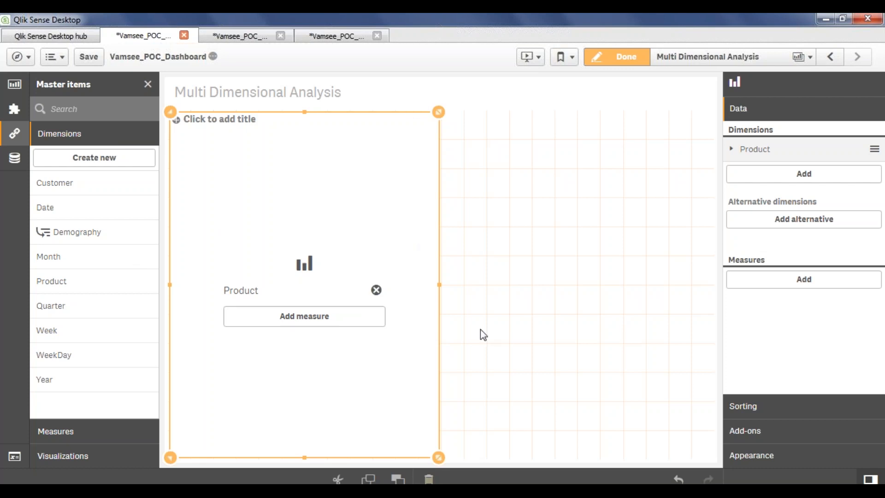
left_click(41, 432)
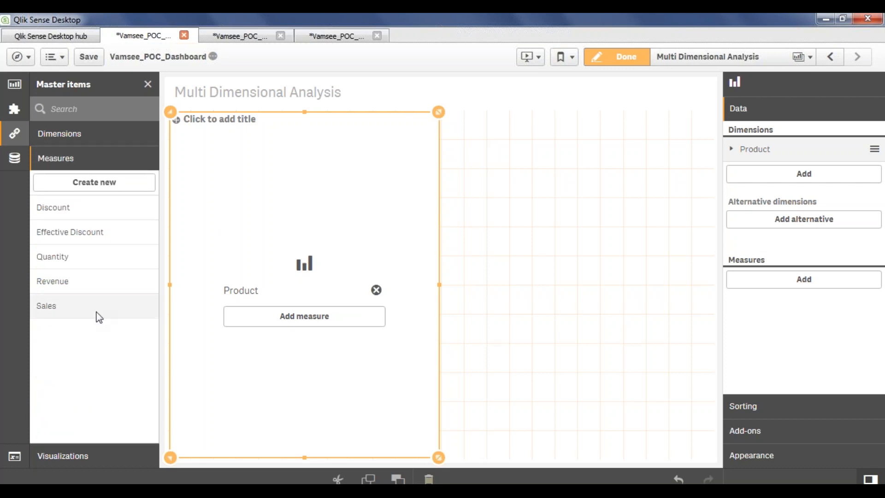
left_click_drag(73, 313, 334, 320)
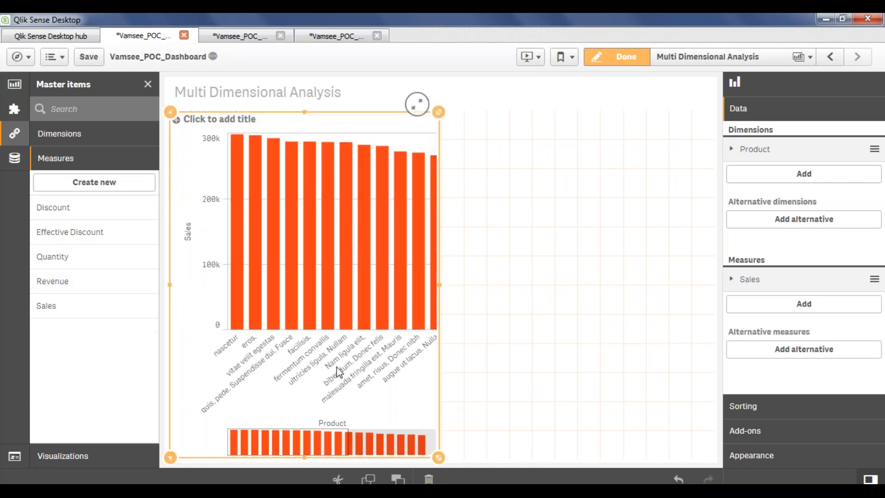
Step: Move Product above Sales in the bar chart's sorting order
left_click(765, 412)
left_click_drag(780, 189, 780, 159)
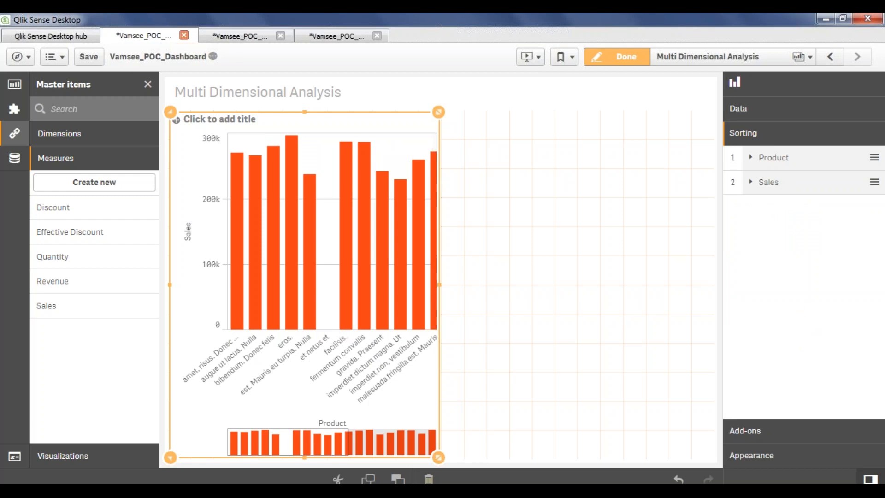
right_click(313, 352)
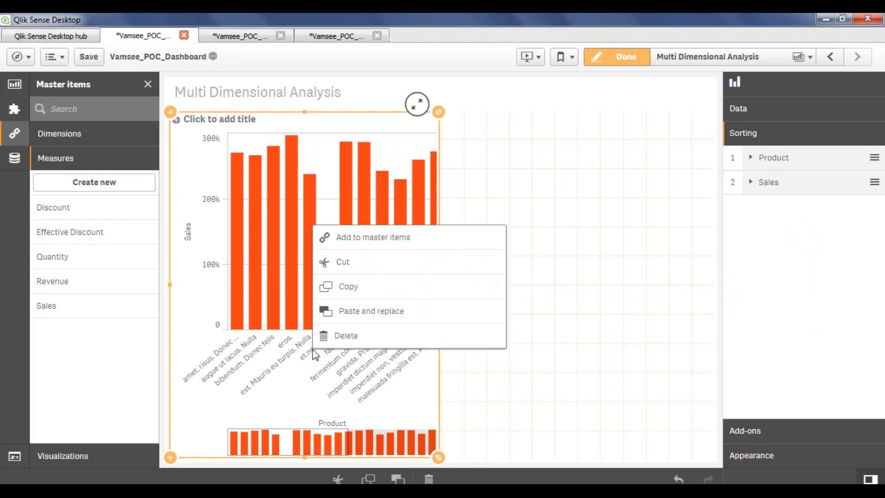
left_click(611, 324)
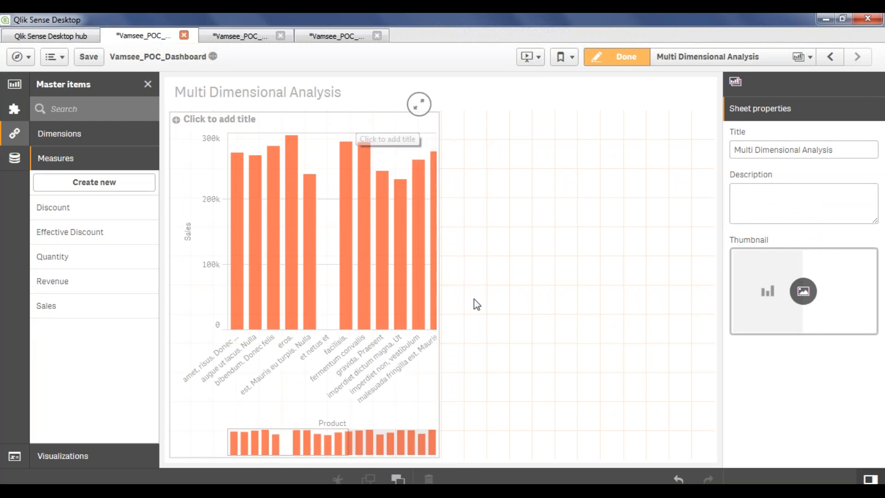
Step: Add Customer as the second dimension of the Product sales bar chart
left_click(355, 367)
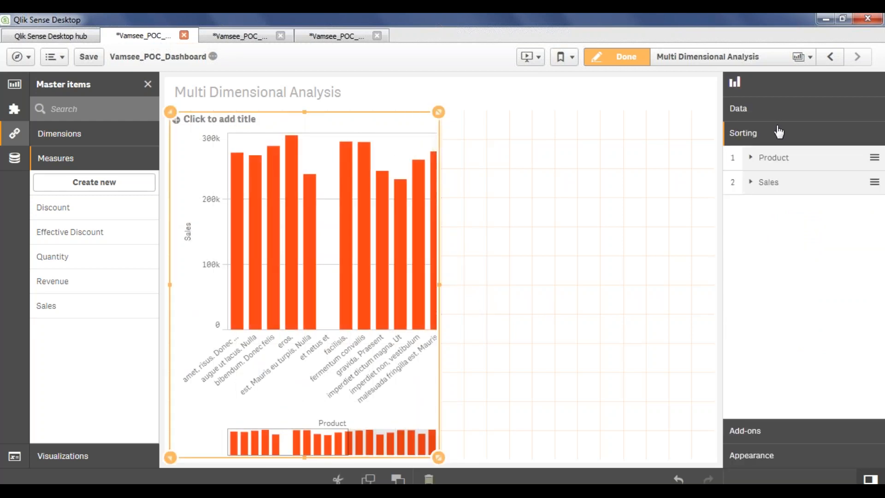
left_click(747, 110)
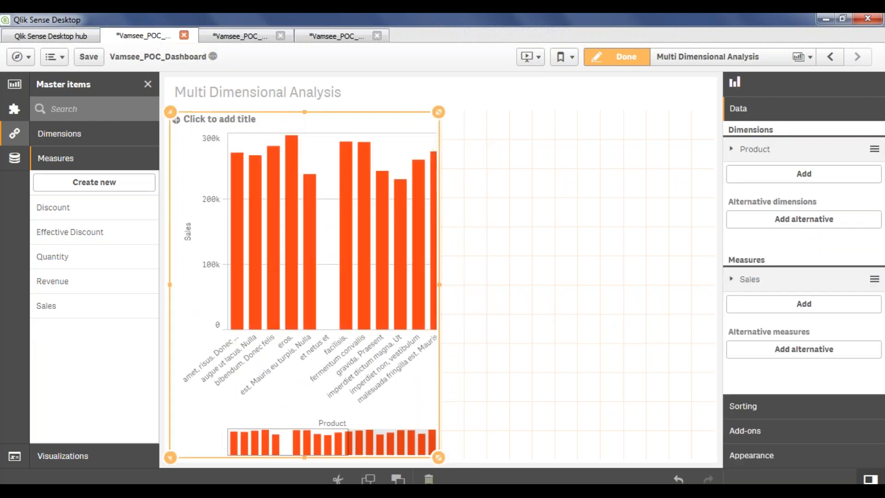
left_click(823, 175)
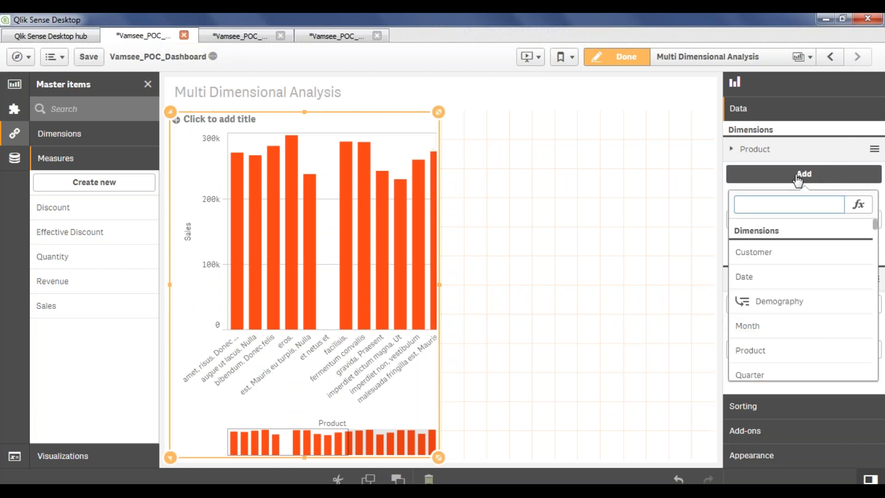
left_click(782, 253)
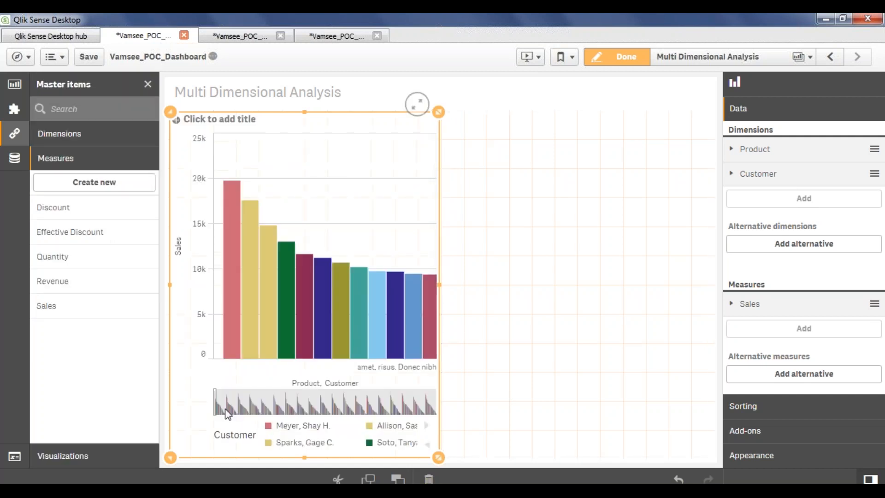
Step: Change the presentation of the Product and Customer sales bar chart from grouped to stacked
left_click(569, 354)
left_click(397, 174)
left_click(757, 456)
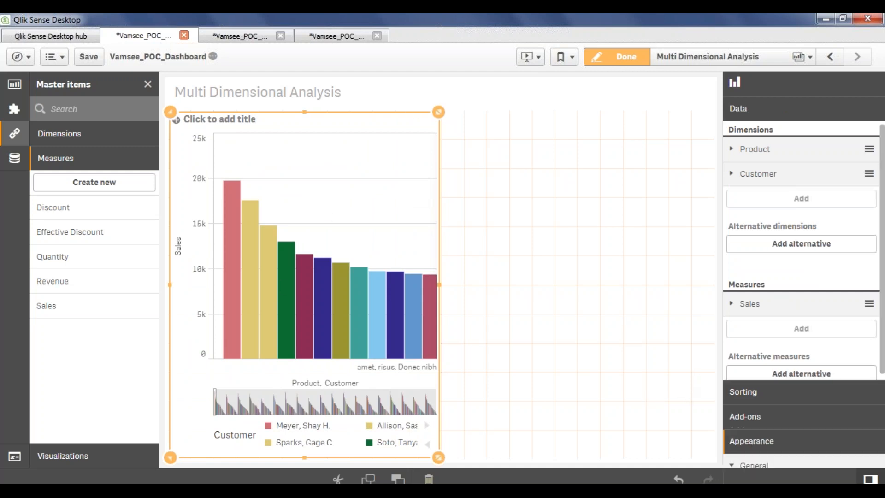
scroll(822, 350, "down", 4)
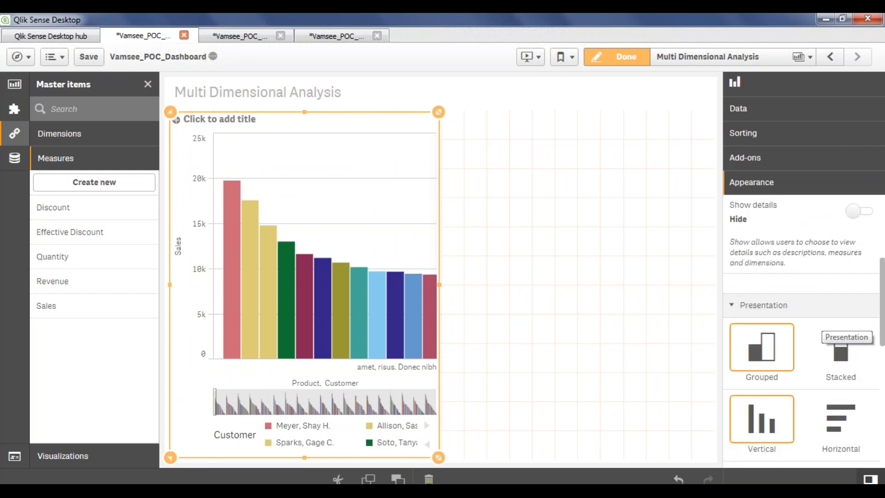
scroll(852, 364, "down", 2)
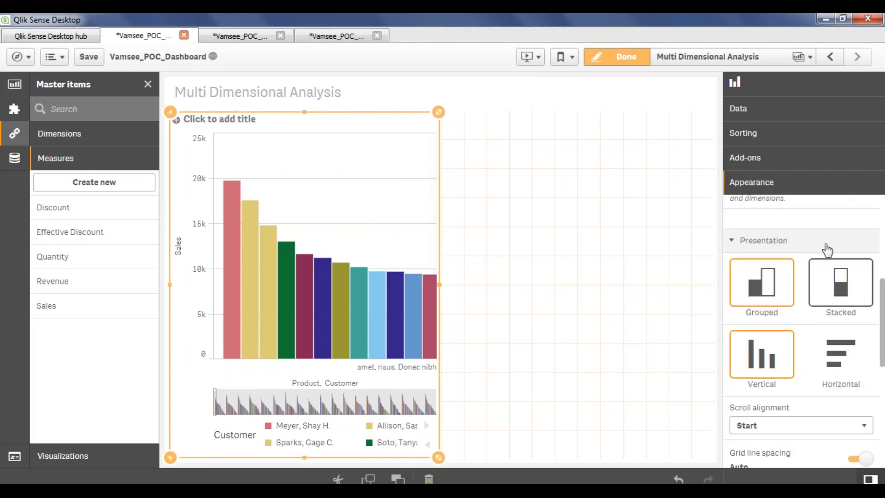
scroll(829, 251, "up", 2)
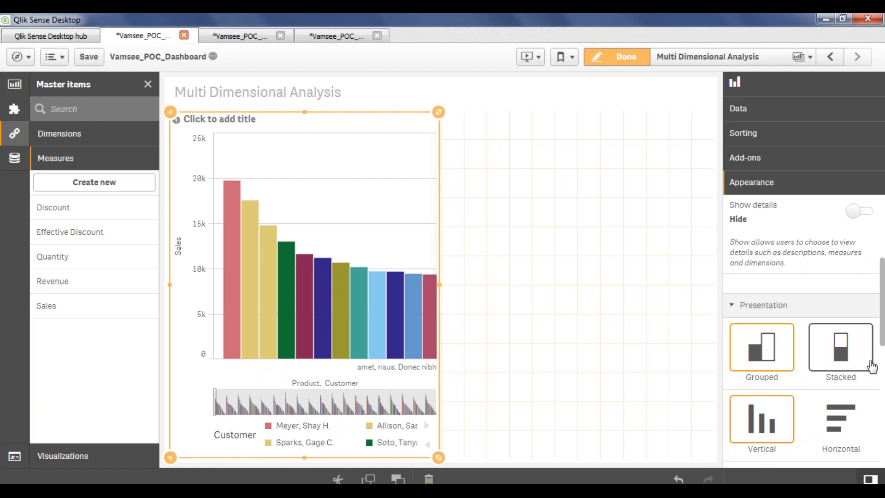
left_click(842, 360)
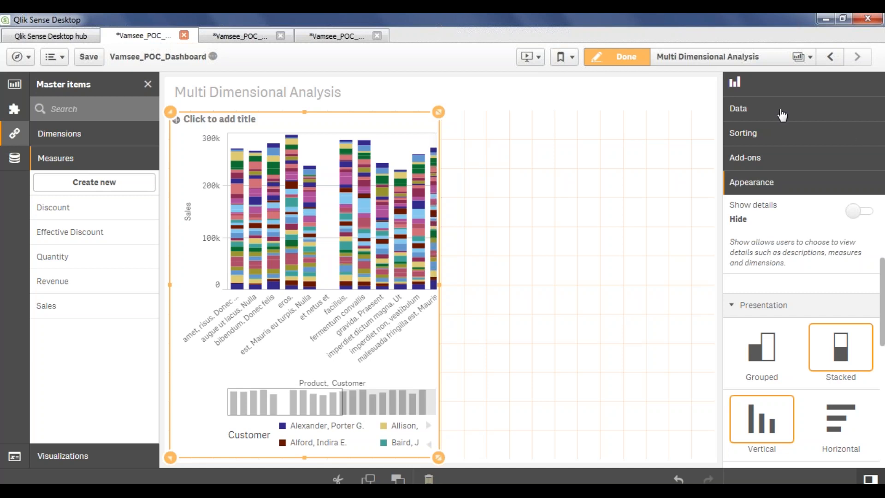
Step: Try the horizontal orientation on the stacked chart and return it to vertical
mouse_move(405, 366)
left_click(823, 432)
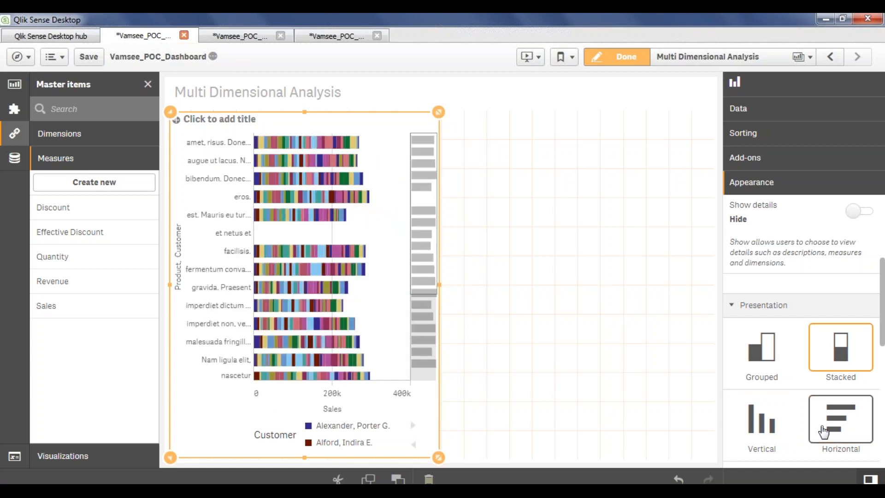
left_click(760, 421)
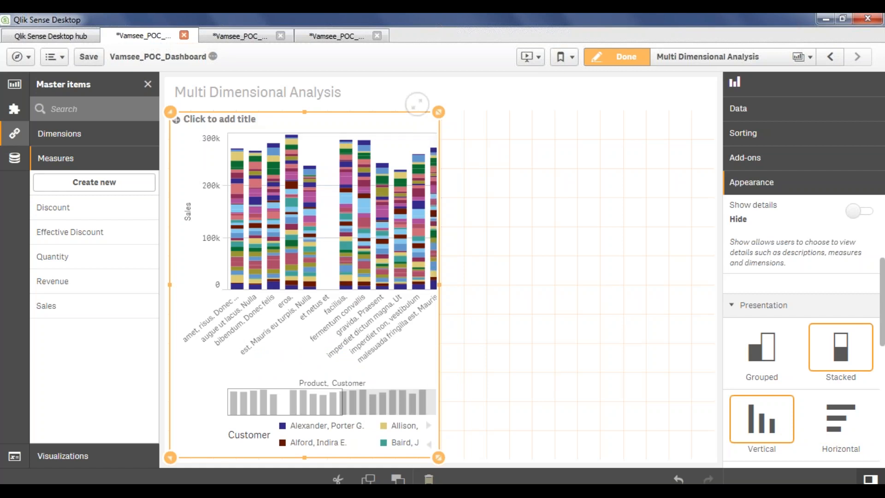
Step: Title the chart "Stacked Bar chart"
left_click(263, 119)
type("Stack")
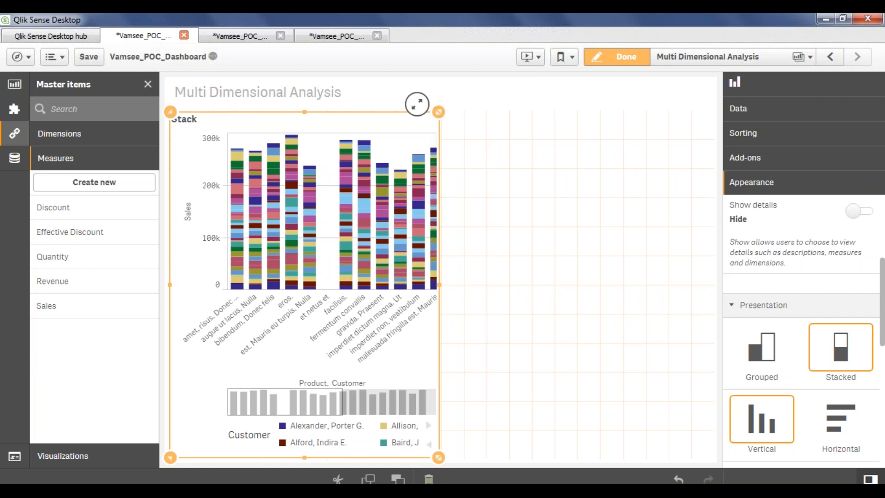
type("ed Bar chart")
left_click(565, 249)
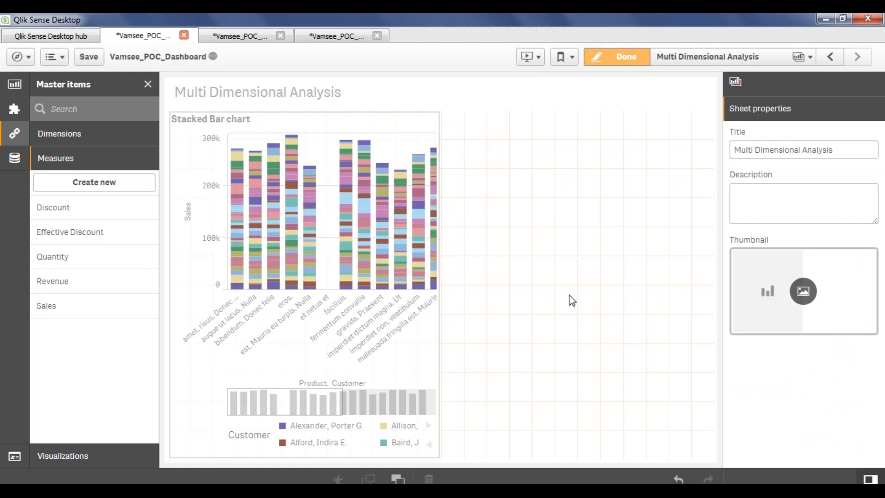
Step: Reorder the stacked bar chart's dimensions so that Customer comes before Product
left_click(433, 353)
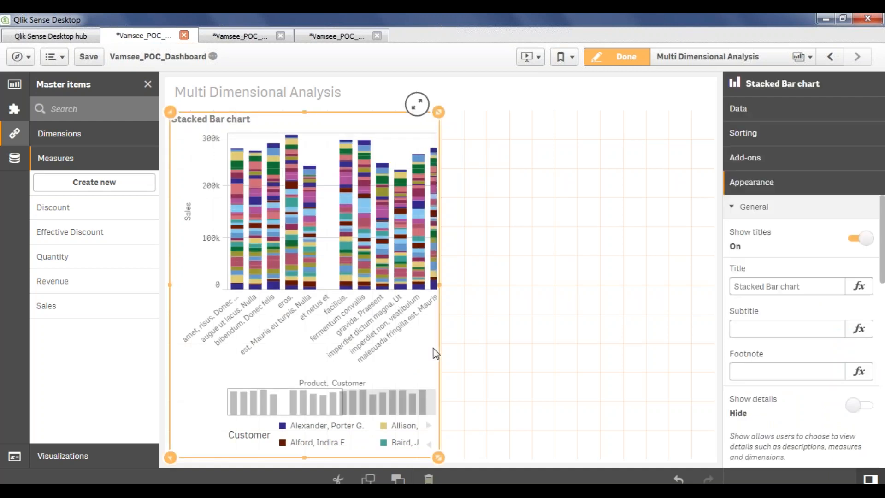
left_click(831, 115)
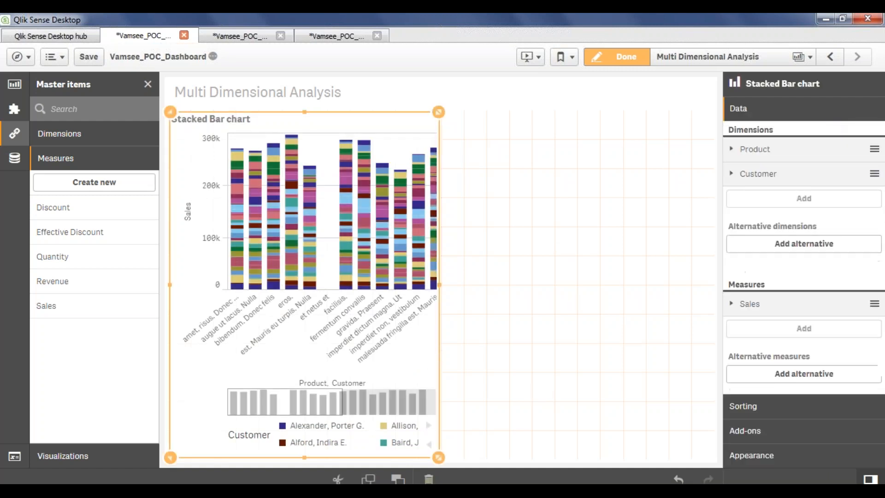
left_click_drag(768, 179, 772, 154)
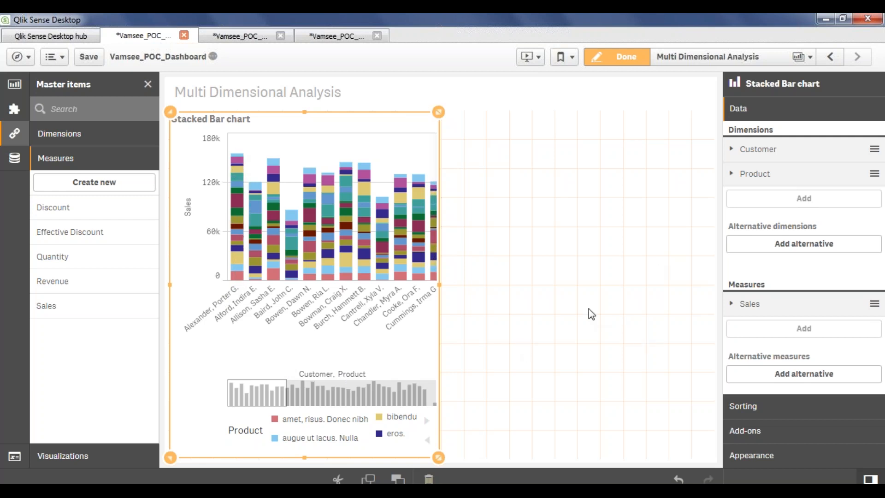
left_click(525, 267)
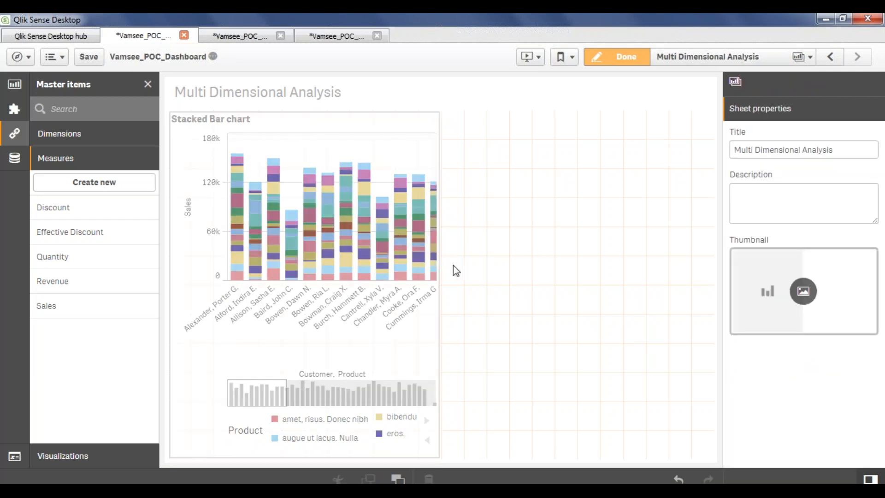
left_click(412, 354)
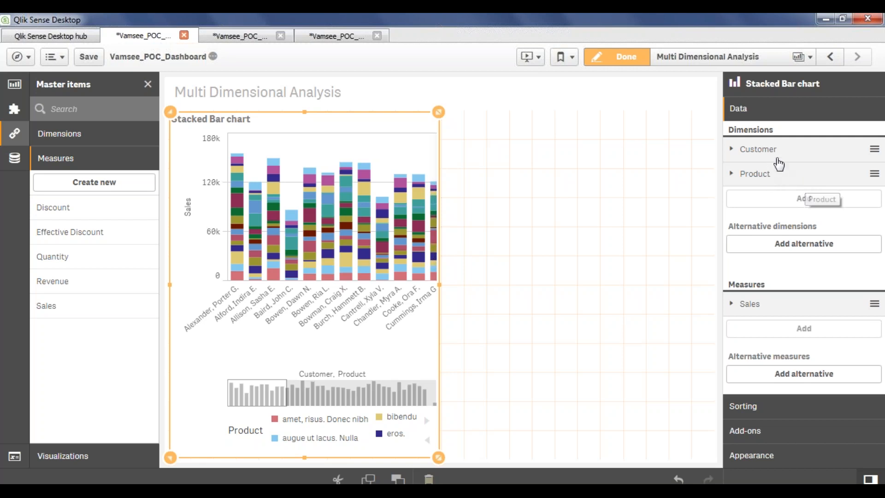
mouse_move(784, 174)
left_mouse_down()
mouse_move(786, 153)
mouse_move(785, 183)
left_mouse_up()
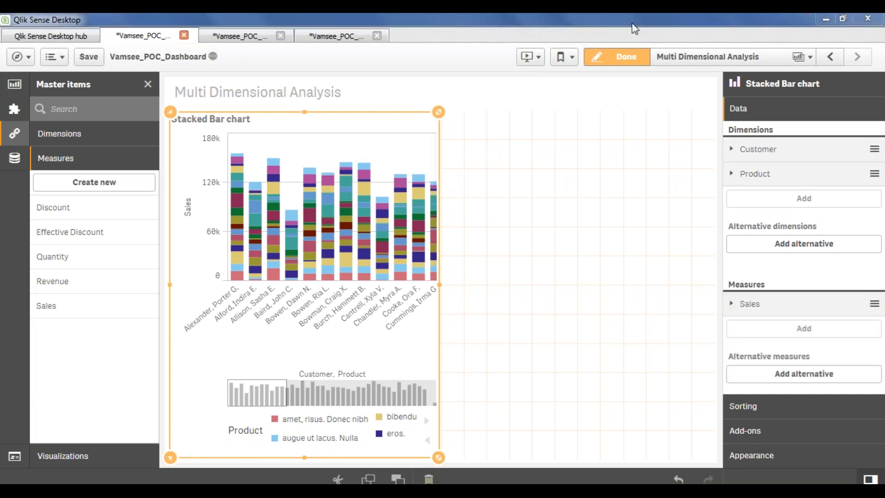
left_click(613, 230)
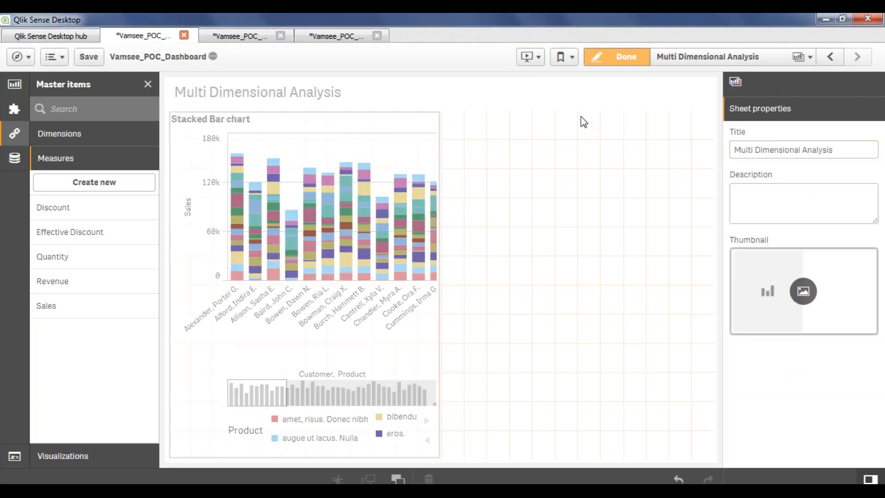
Step: Preview the stacked bar chart outside edit mode, inspect its bar segments, and return to editing the sheet
left_click(618, 57)
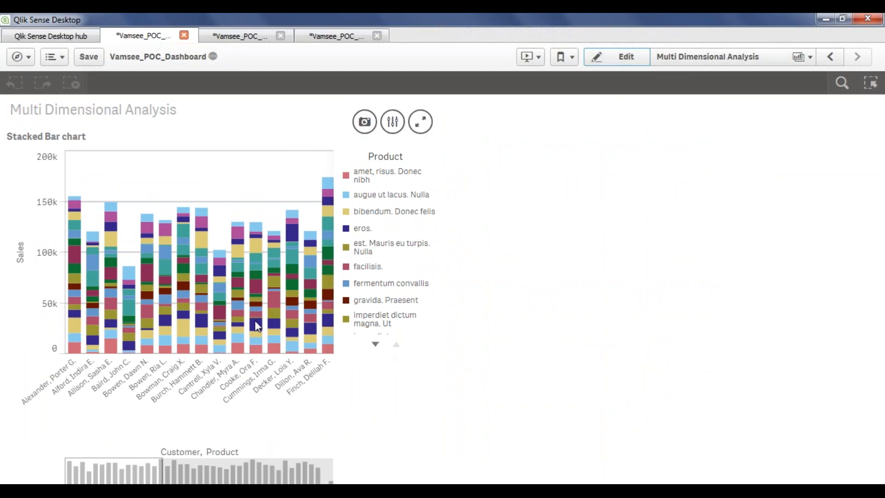
mouse_move(261, 295)
left_click(619, 56)
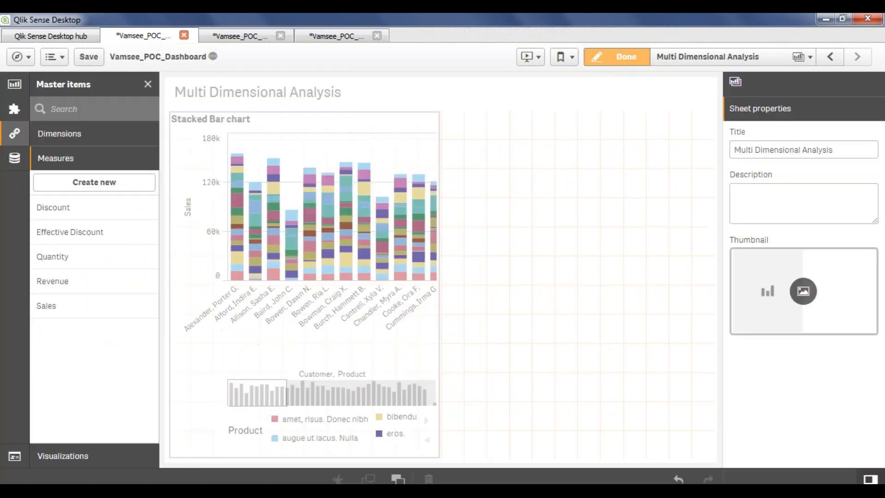
Step: Turn on automatic value labels for the stacked bar chart
left_click(341, 231)
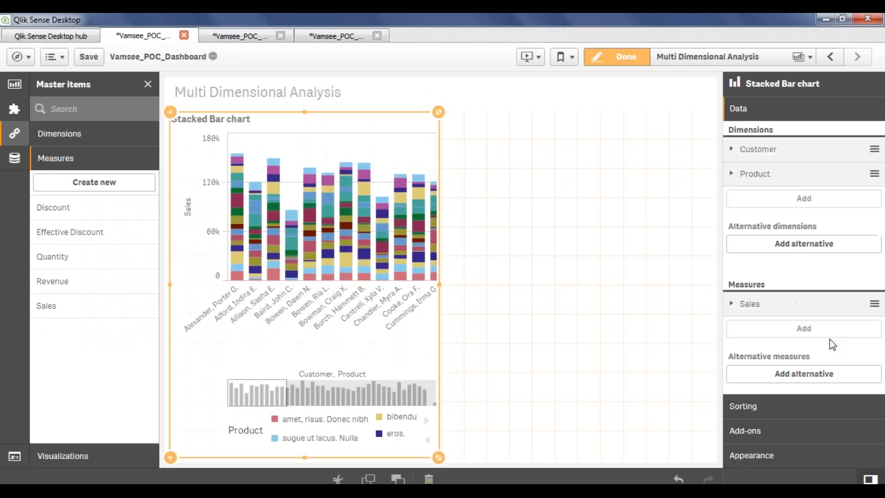
left_click(751, 455)
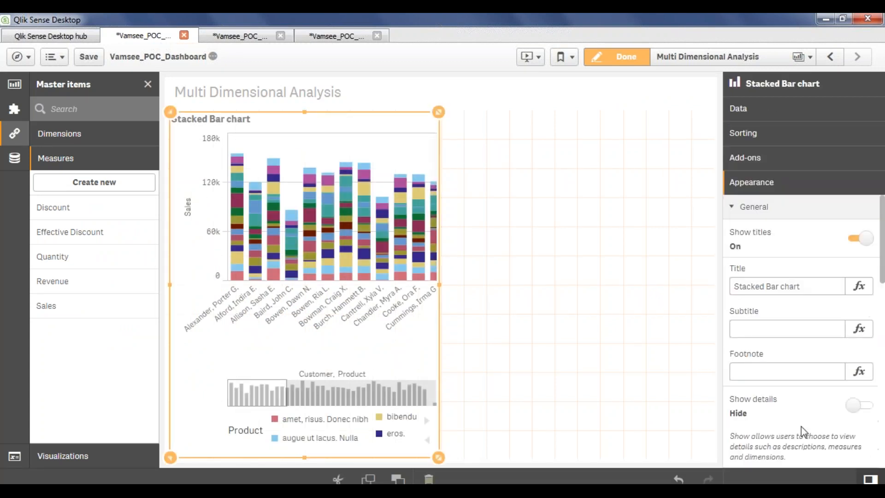
scroll(808, 419, "down", 3)
scroll(809, 419, "down", 3)
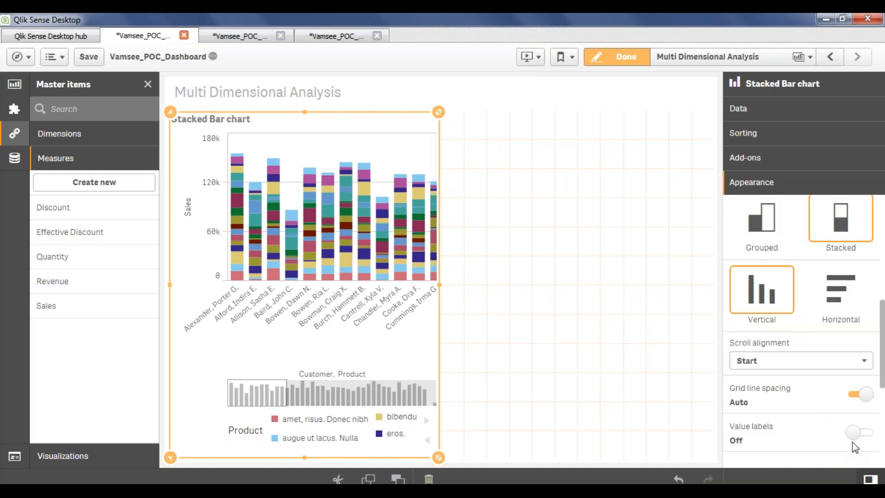
left_click(860, 432)
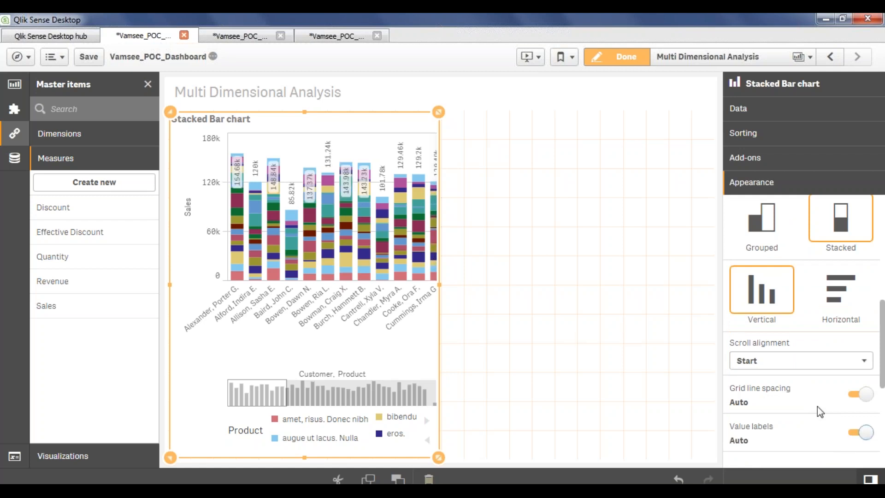
Step: Examine the stacked bar chart's data, general and presentation settings, down to the color options
scroll(846, 397, "up", 5)
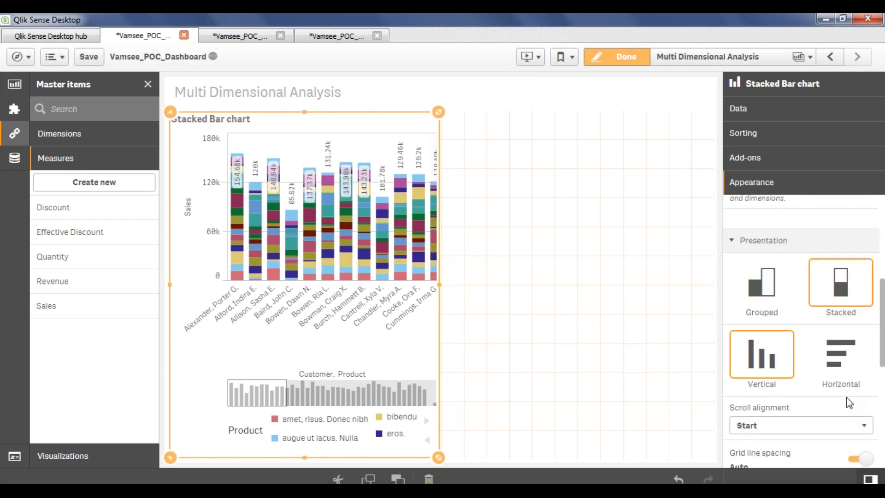
scroll(803, 322, "up", 2)
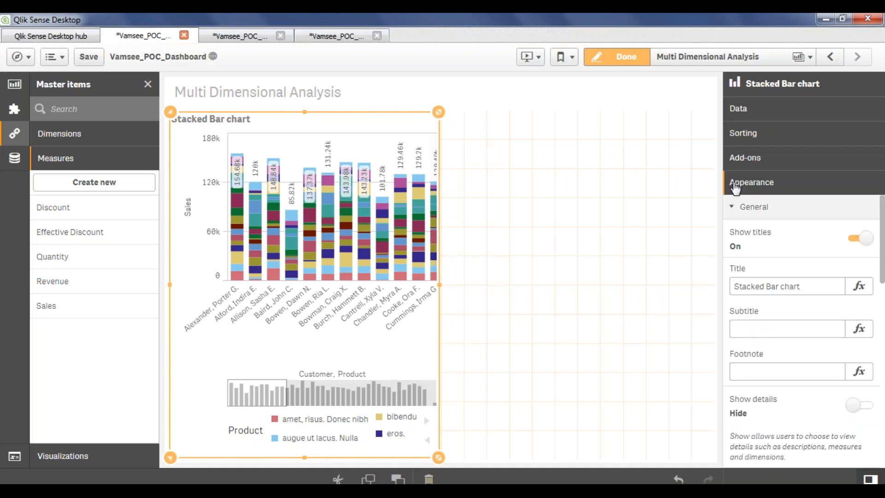
left_click(733, 206)
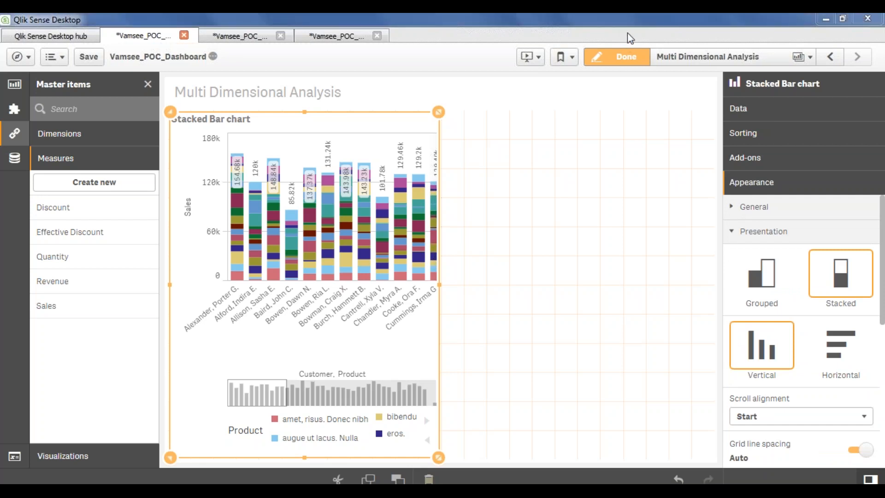
left_click(742, 118)
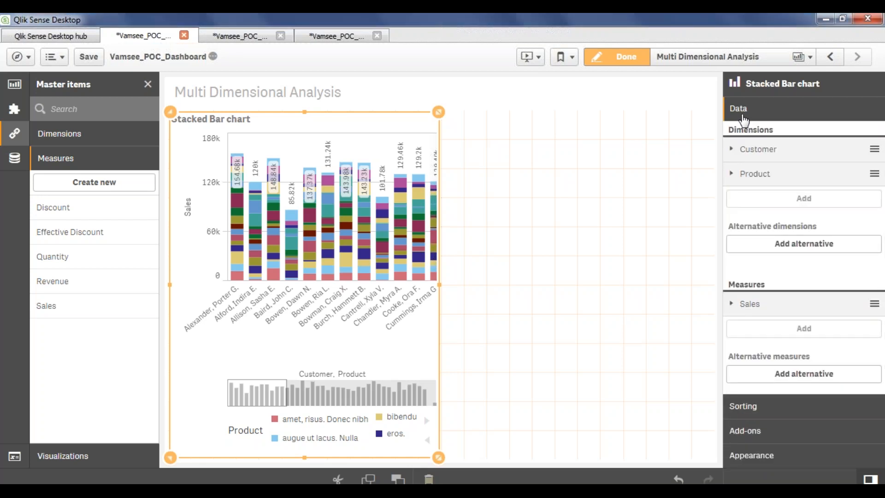
left_click(765, 463)
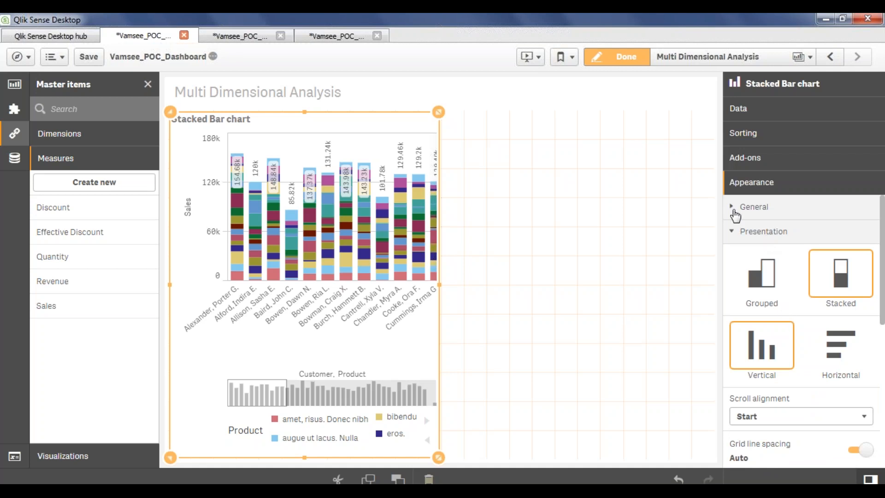
left_click(735, 210)
scroll(818, 277, "down", 5)
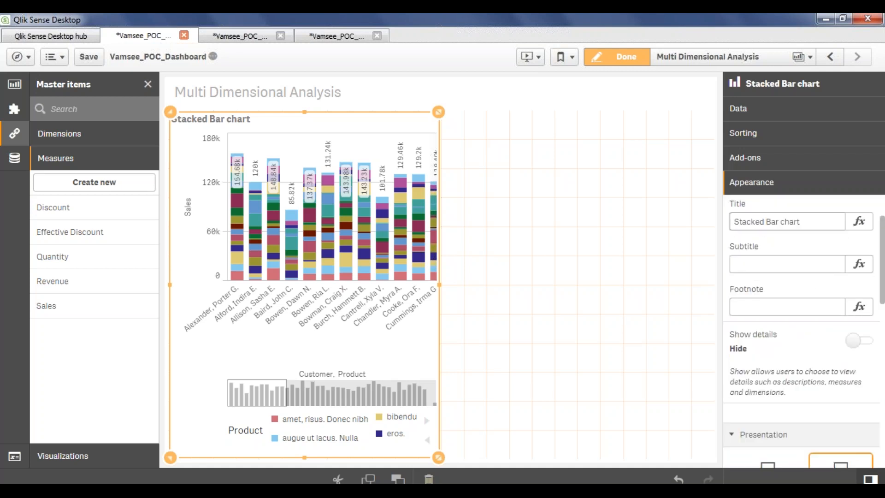
scroll(822, 295, "down", 3)
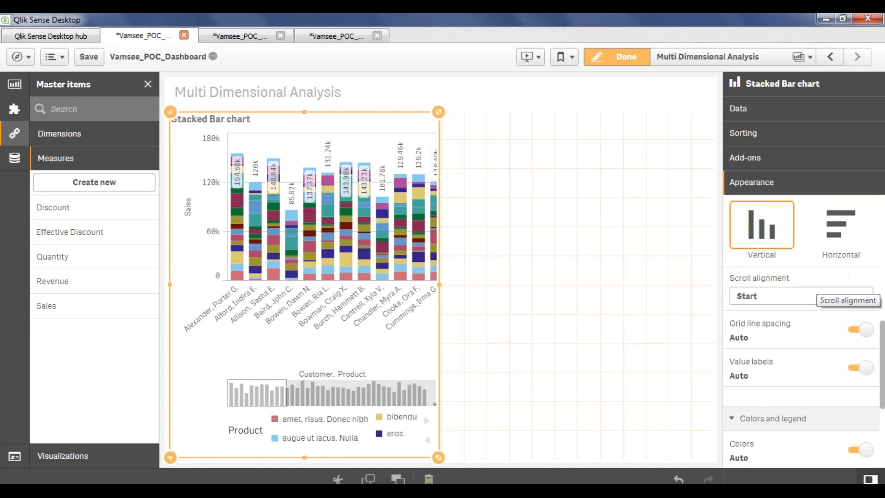
scroll(818, 294, "up", 2)
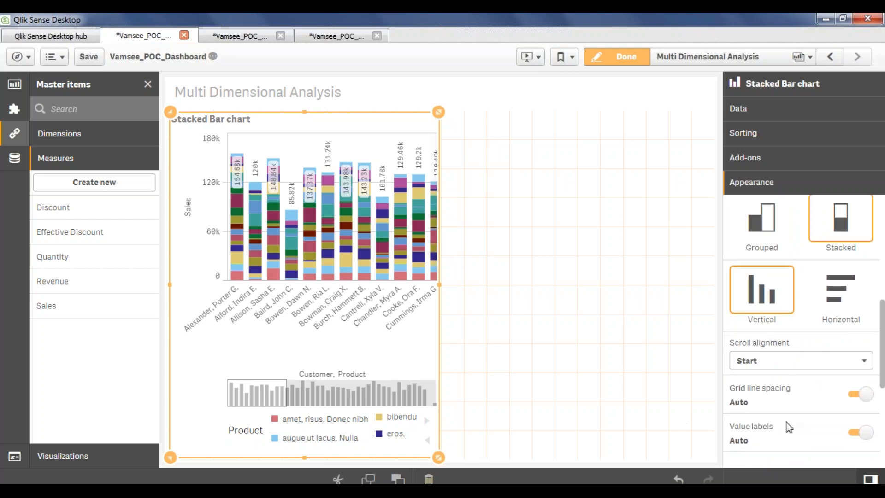
scroll(806, 428, "down", 2)
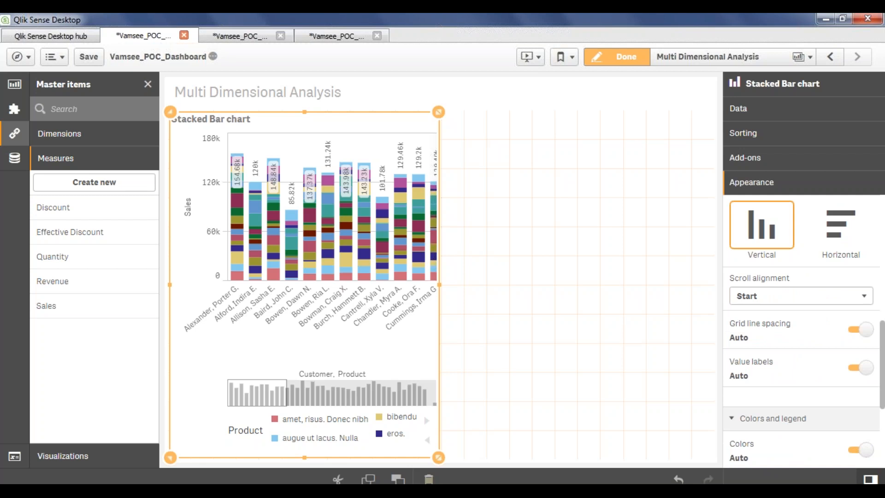
Step: Try toggling the value labels and switching colors to custom, restoring both settings to Auto
left_click(860, 367)
left_click(860, 367)
left_click(859, 452)
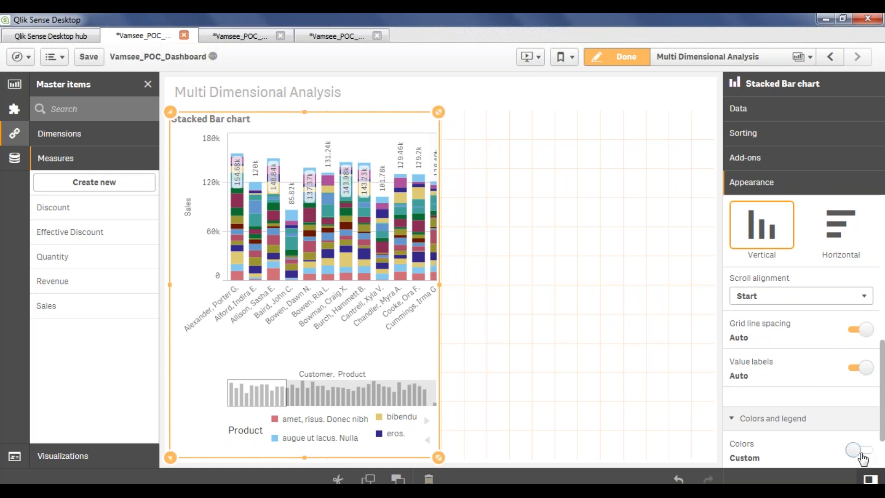
left_click(860, 450)
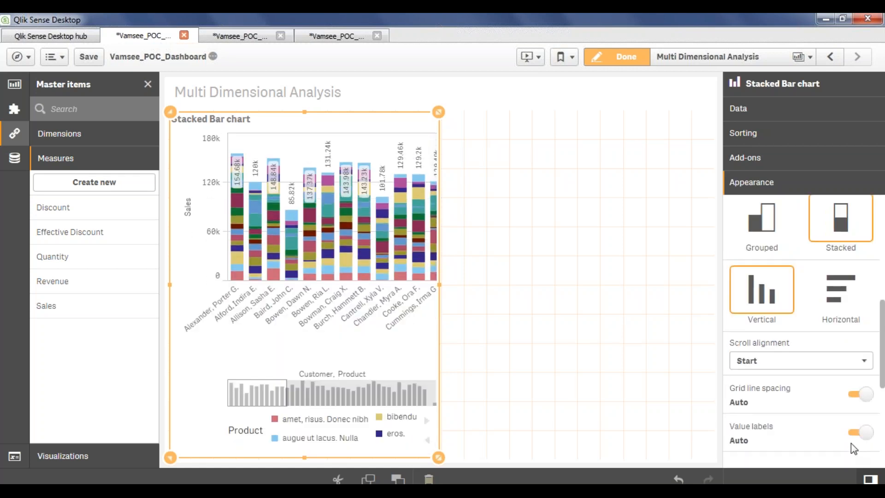
Step: Turn off the legend of the stacked bar chart
scroll(818, 422, "down", 2)
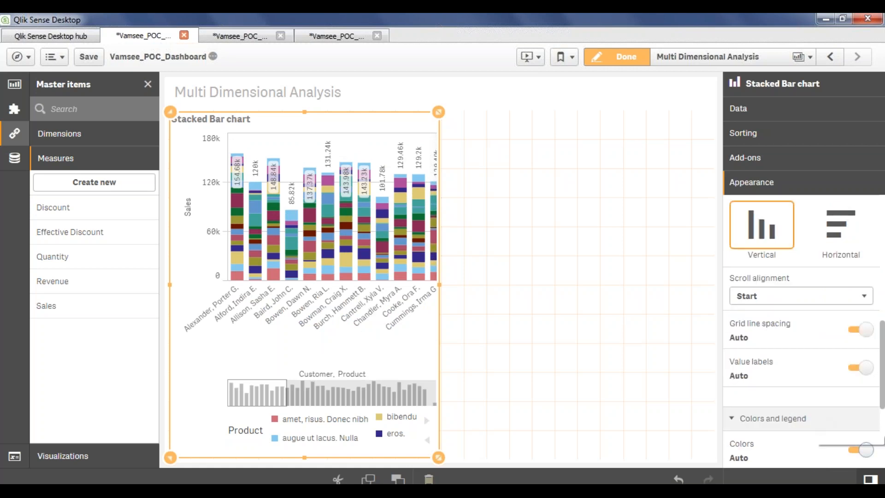
left_click_drag(880, 396, 880, 441)
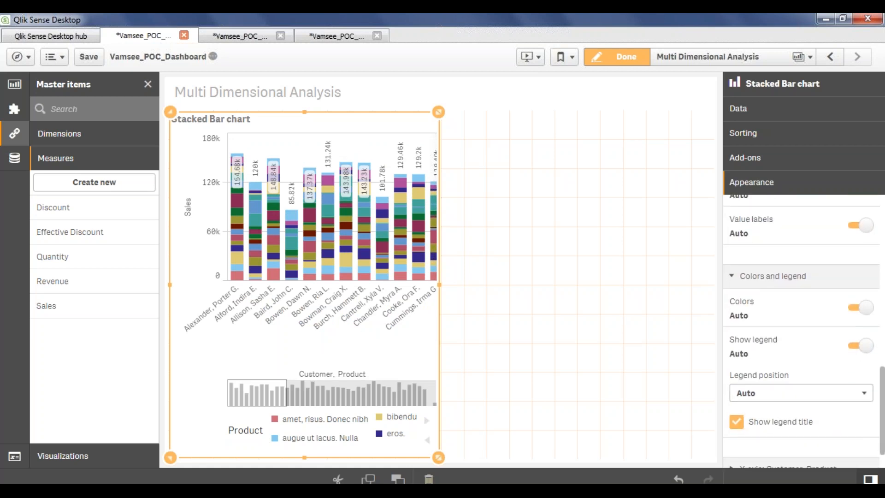
left_click(862, 350)
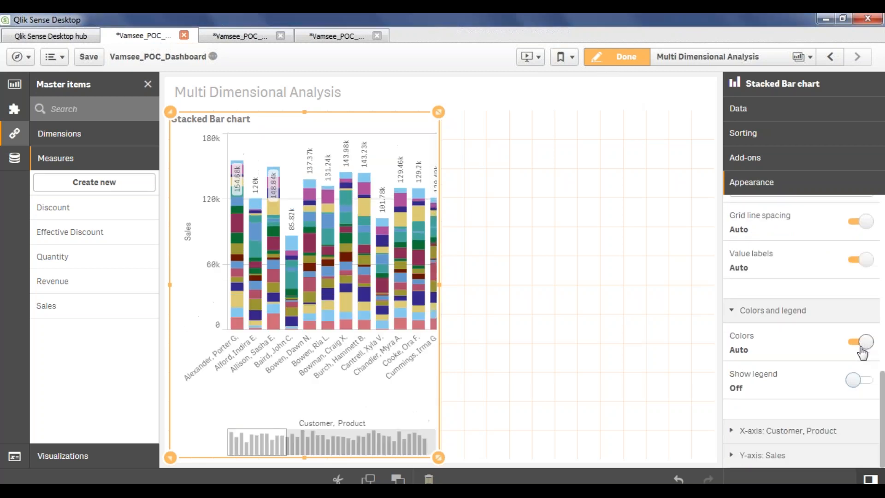
Step: Preview the sheet outside edit mode, filter the chart to the first customer's bar, clear that selection, and return to editing
left_click(624, 57)
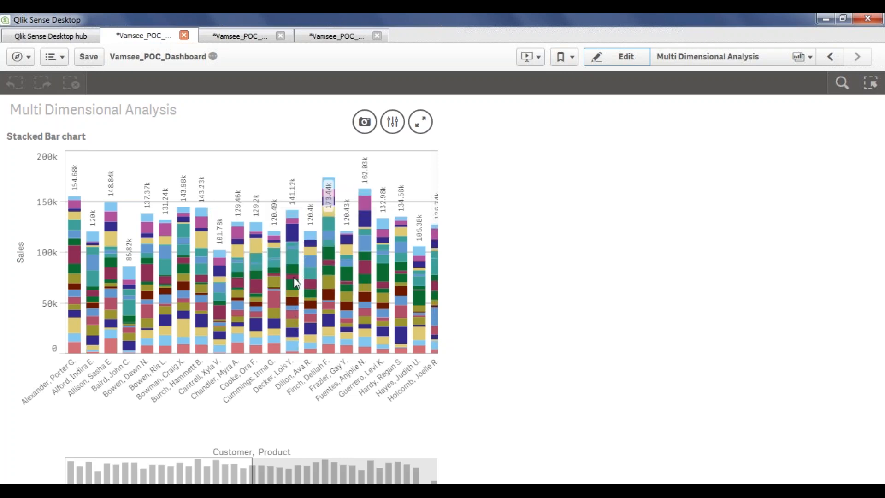
left_click(65, 372)
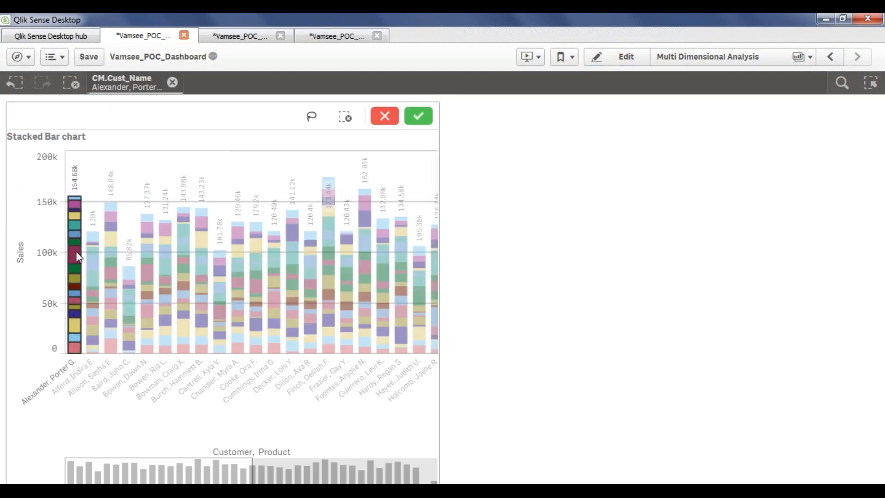
mouse_move(79, 258)
left_click(521, 272)
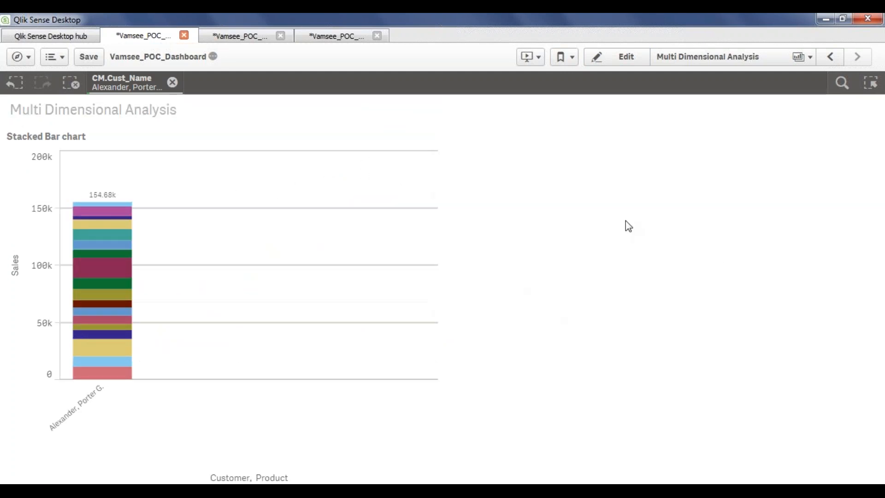
left_click(173, 83)
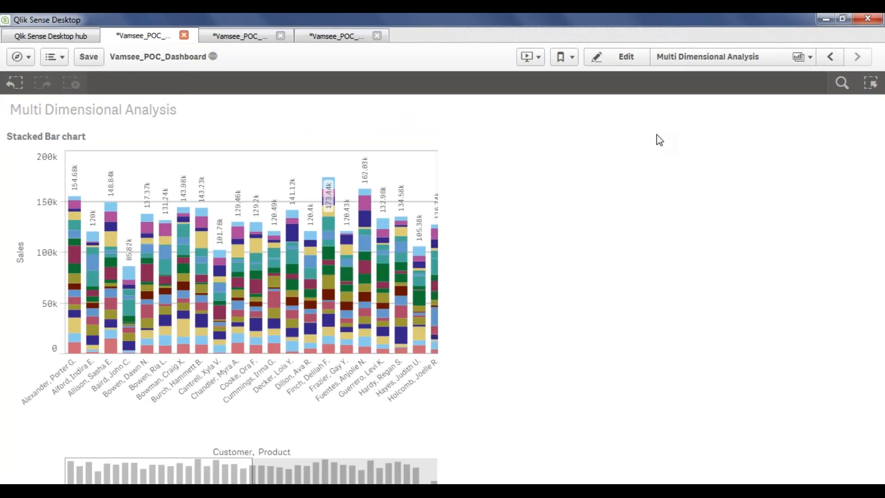
left_click(615, 57)
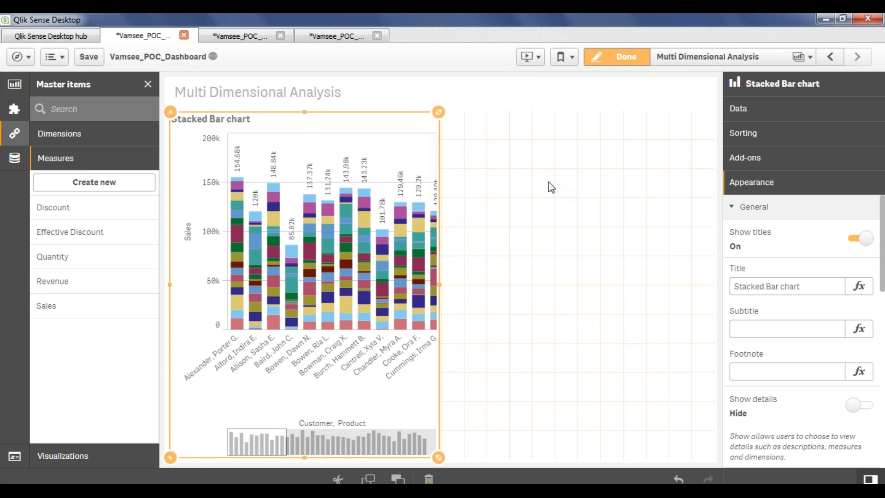
Step: Duplicate the stacked bar chart into the empty area beside it on the sheet
left_click(551, 230)
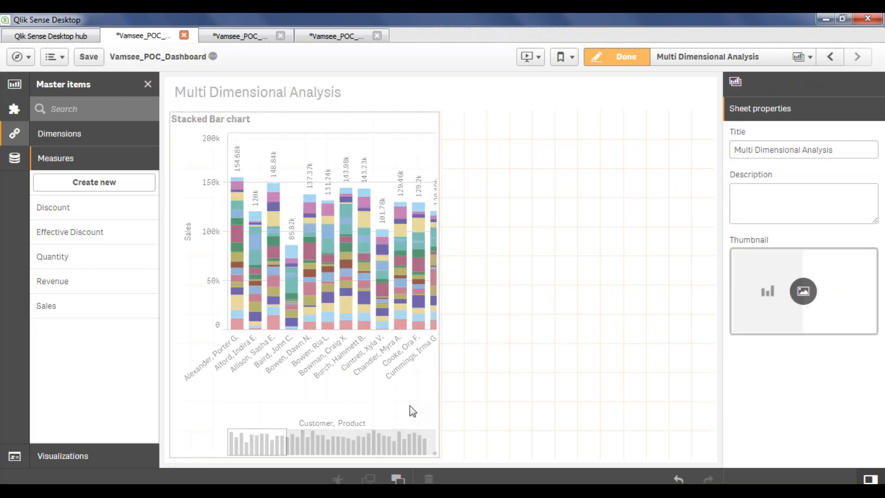
left_click(414, 391)
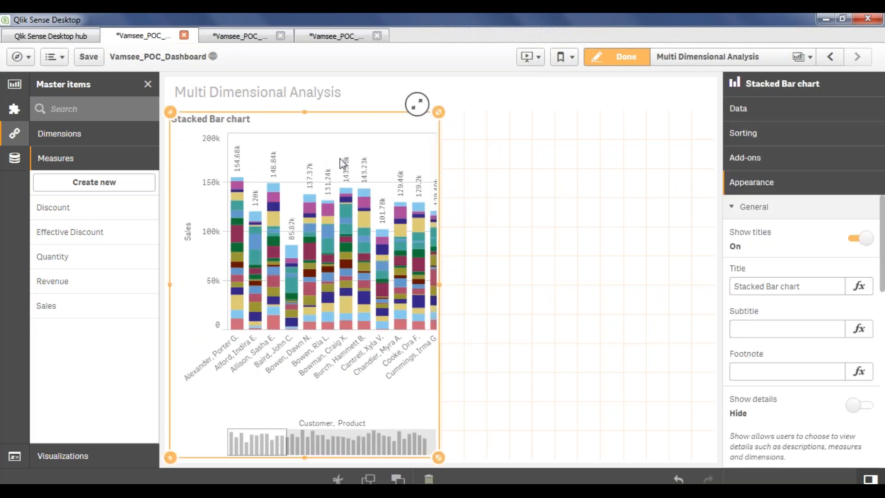
right_click(406, 387)
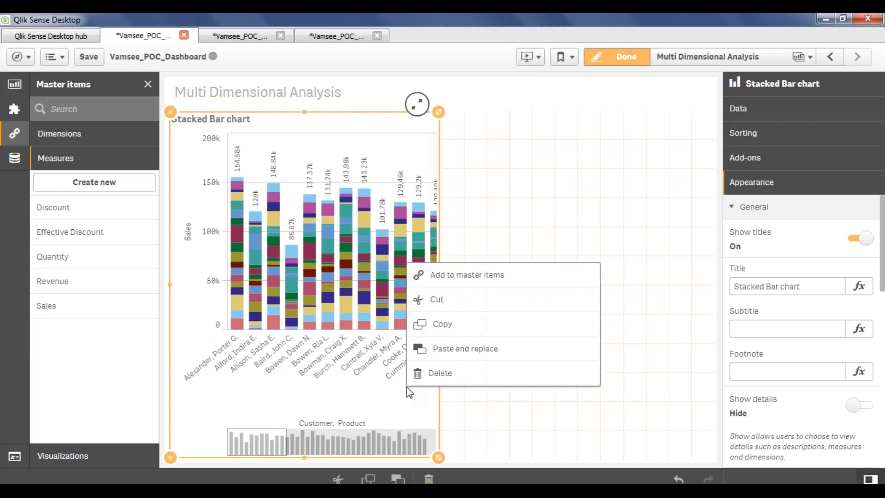
left_click(464, 326)
left_click(525, 288)
key("ctrl+v")
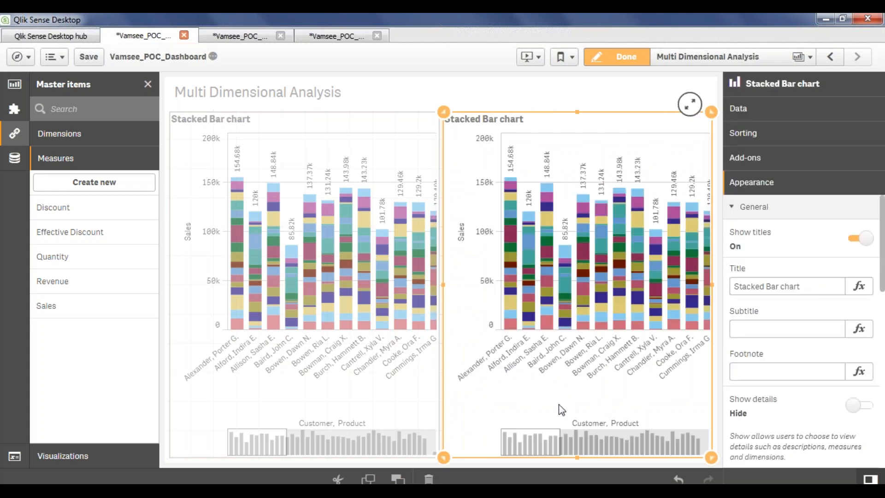
Step: Remove the Customer dimension from the copied chart
left_click(744, 109)
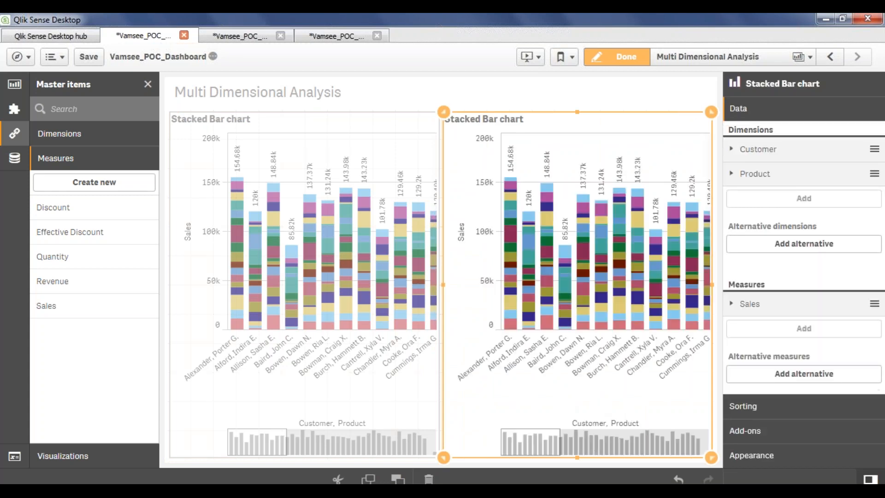
left_click(733, 151)
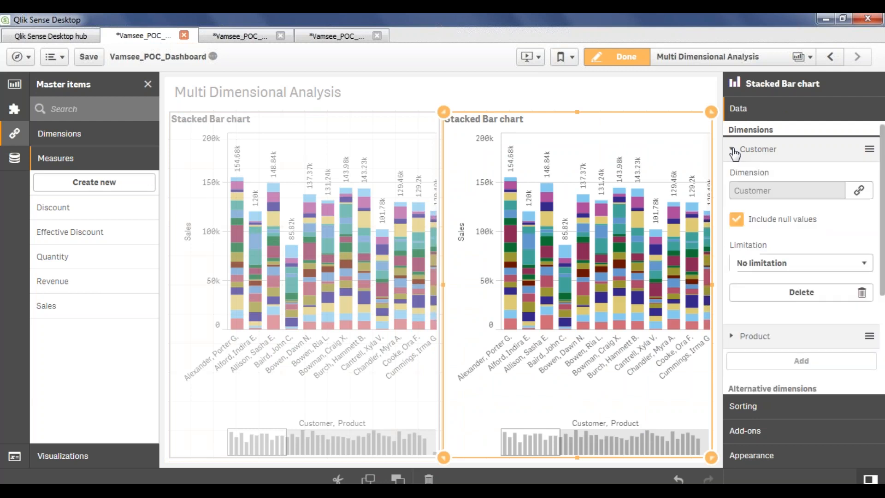
left_click(800, 295)
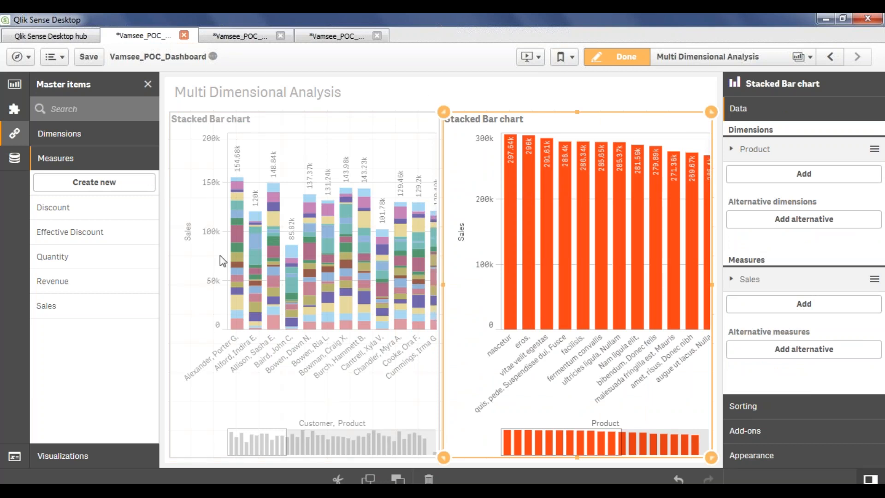
Step: Examine the details of the WeekDay dimension among the master dimensions
left_click(90, 136)
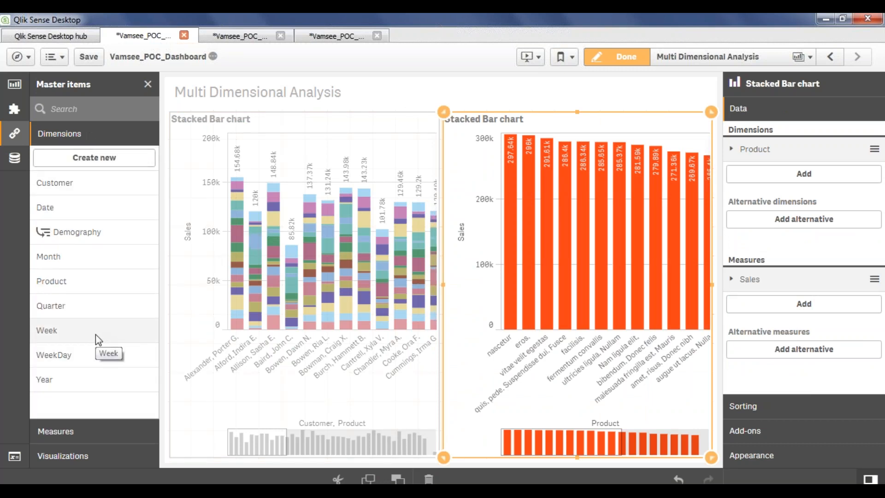
left_click(65, 354)
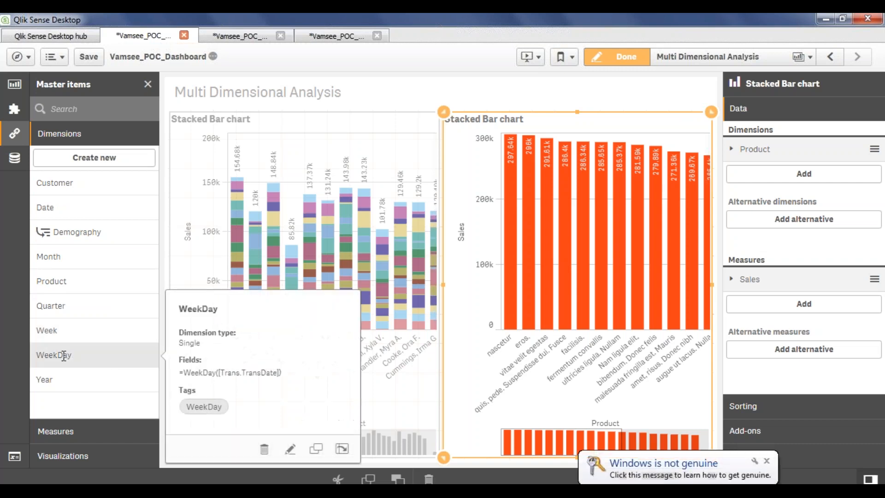
left_click(72, 404)
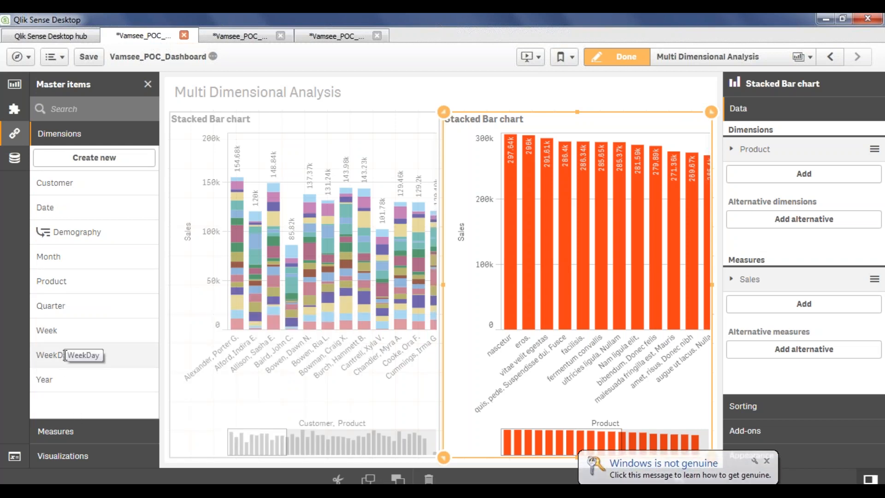
Step: Add WeekDay as the second dimension of the right-hand stacked bar chart, after Product
left_click_drag(65, 355, 807, 173)
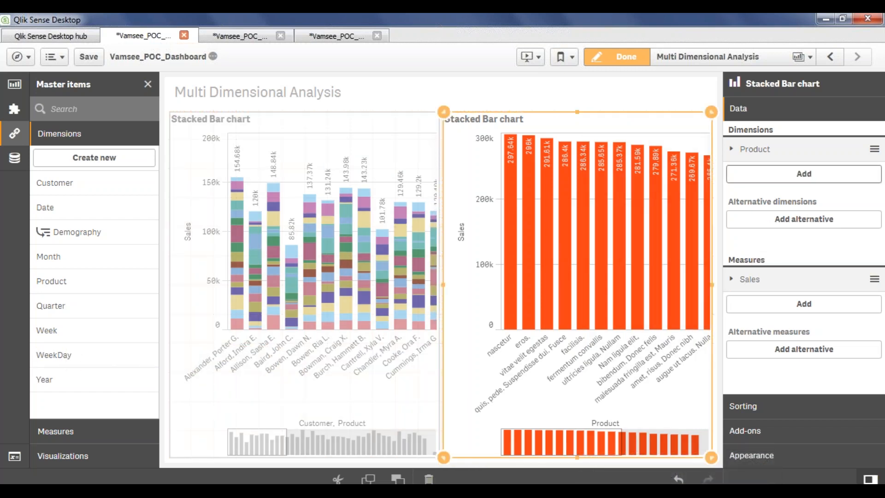
left_click(807, 174)
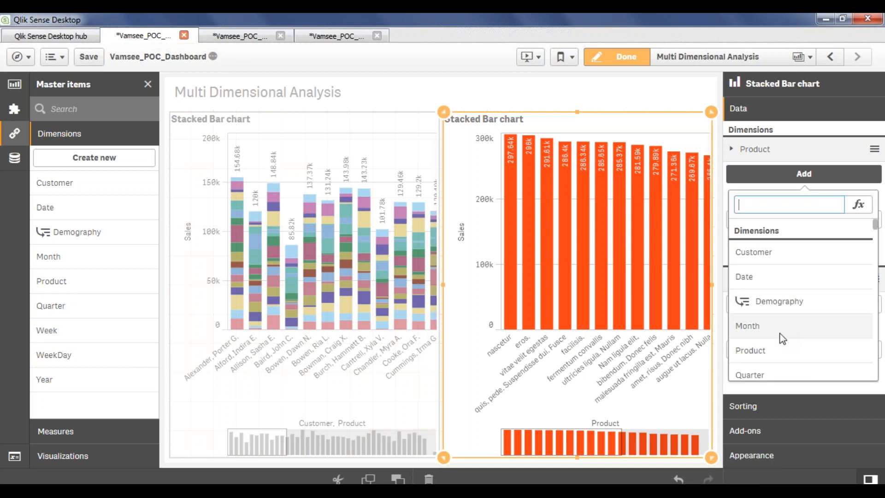
scroll(782, 338, "down", 4)
scroll(778, 304, "up", 2)
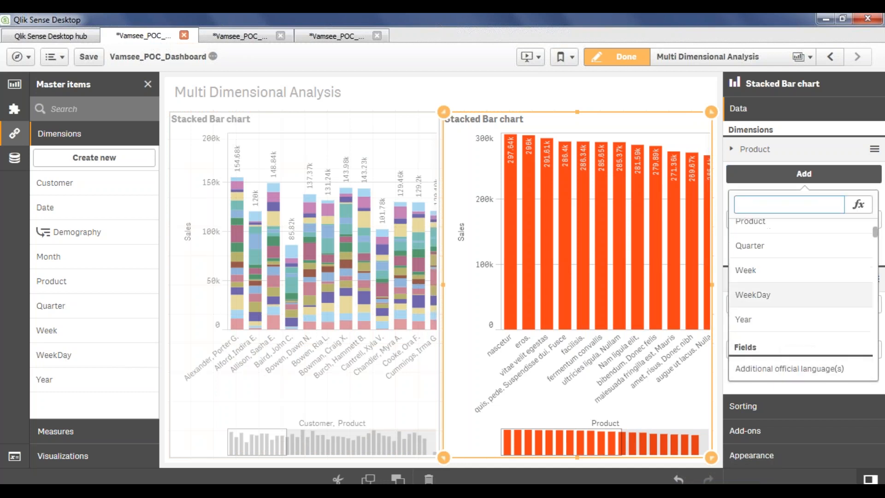
left_click(776, 295)
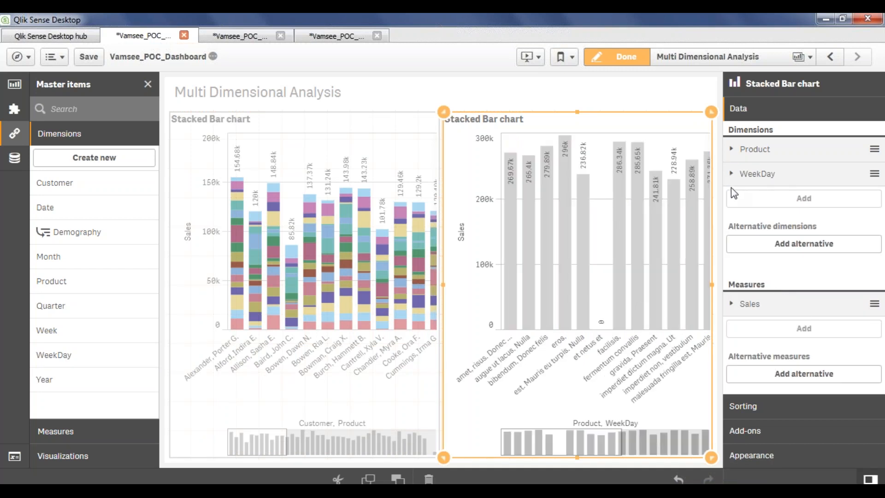
left_click_drag(767, 175, 797, 187)
Step: Change the presentation of the Product and WeekDay bar chart to Grouped in its appearance settings
left_click(769, 456)
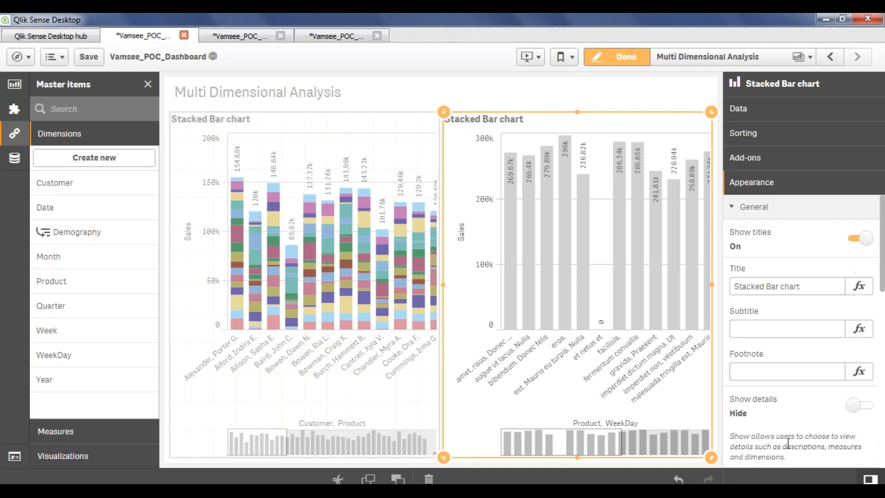
scroll(788, 438, "down", 3)
left_click(776, 417)
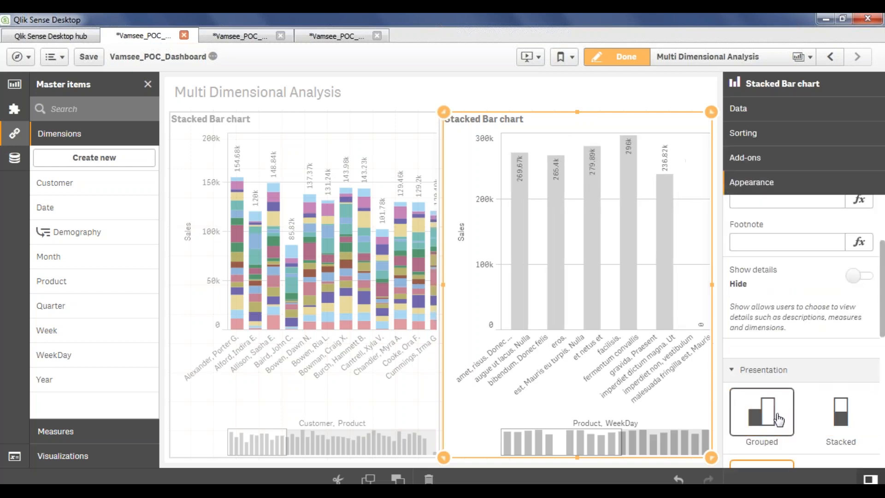
Step: Delete the WeekDay dimension from the grouped bar chart
left_click(745, 115)
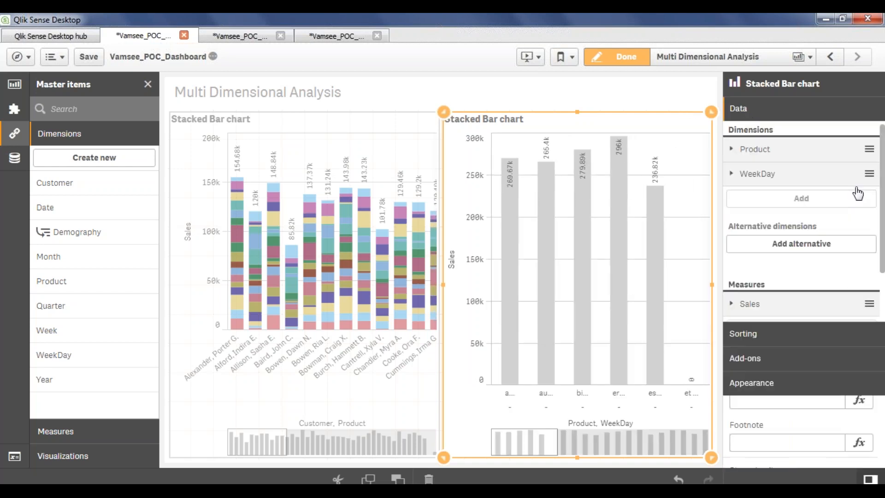
left_click(733, 174)
left_click(807, 317)
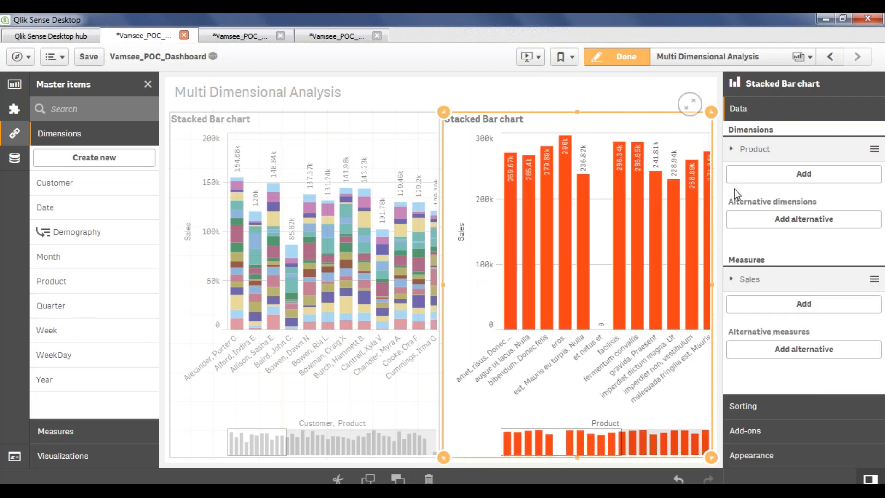
Step: Add Month as a dimension of the grouped bar chart and place it ahead of Product
left_click(789, 175)
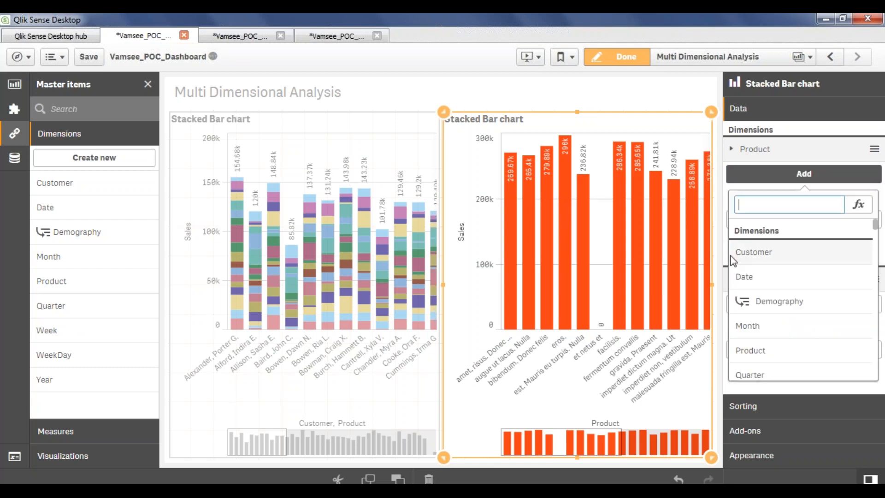
left_click(796, 328)
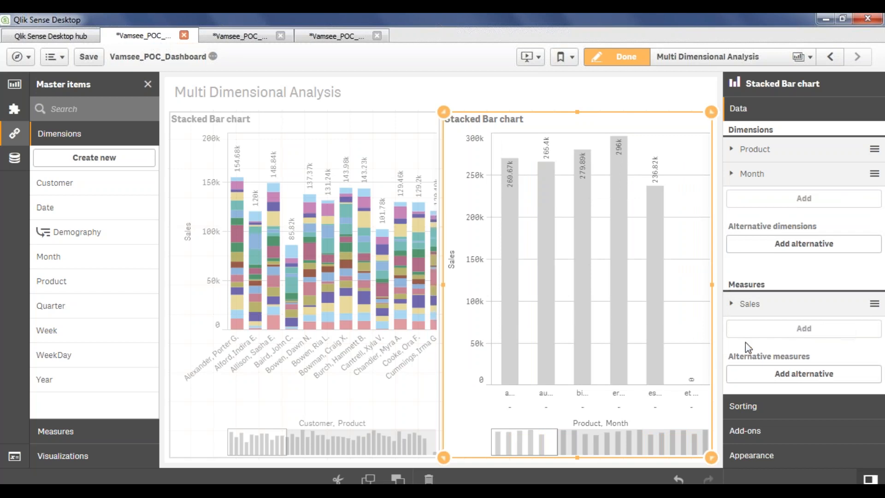
left_click(732, 150)
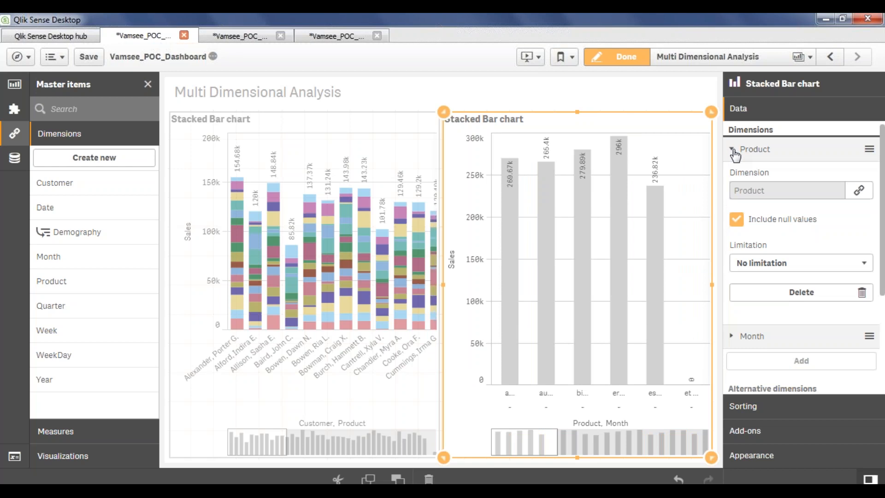
left_click(735, 149)
left_click_drag(790, 152, 790, 183)
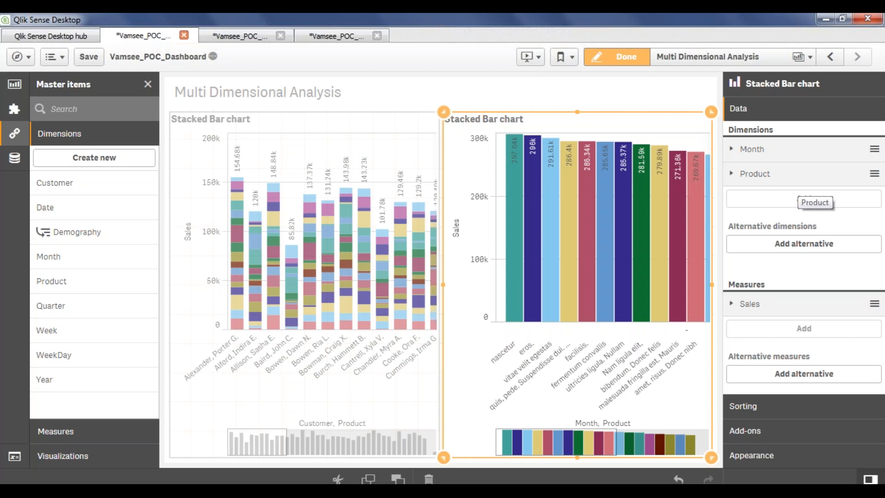
Step: Preview the Month and Product chart outside edit mode, then inspect the Month dimension's settings
left_click(628, 58)
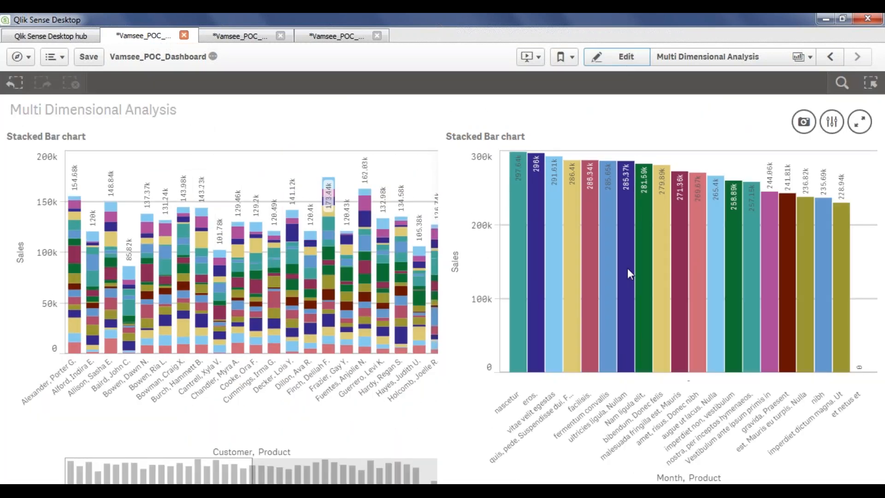
left_click(619, 56)
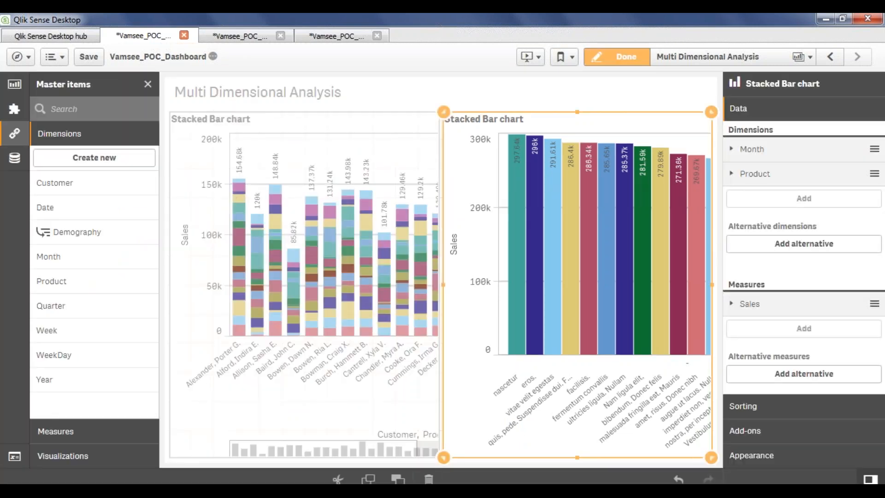
left_click(793, 156)
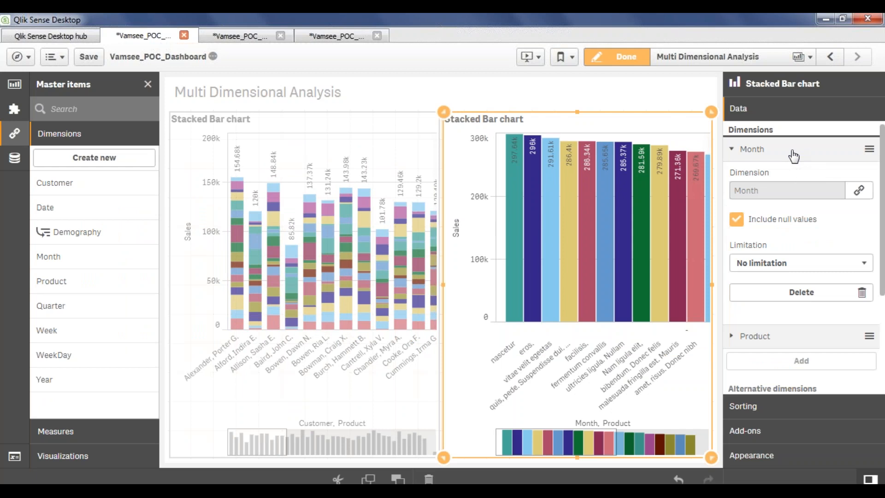
left_click(793, 155)
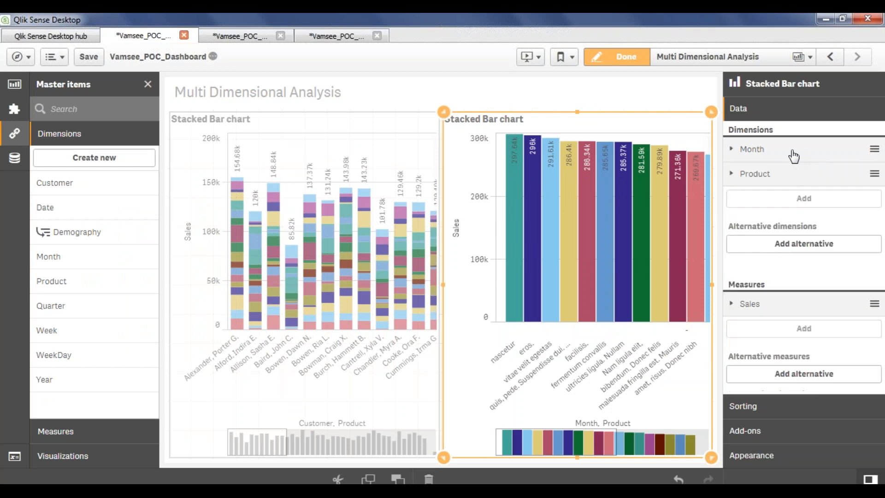
left_click(739, 156)
left_click(853, 154)
Step: Delete the Product and Month dimensions from the chart, keeping only the Sales measure
left_click(736, 180)
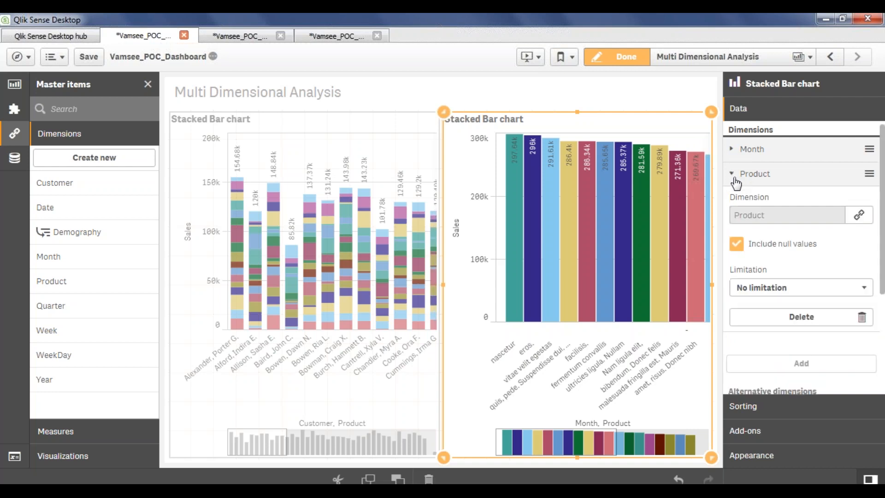
left_click(798, 318)
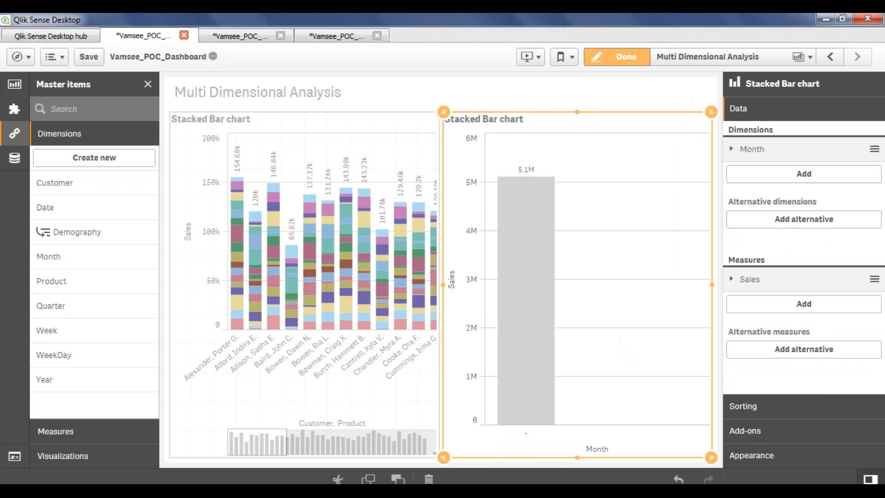
left_click(733, 152)
left_click(733, 152)
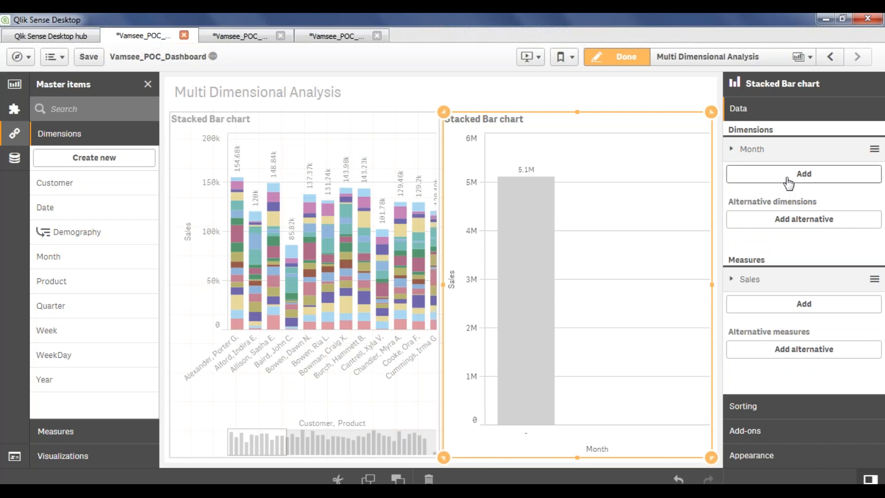
left_click(734, 149)
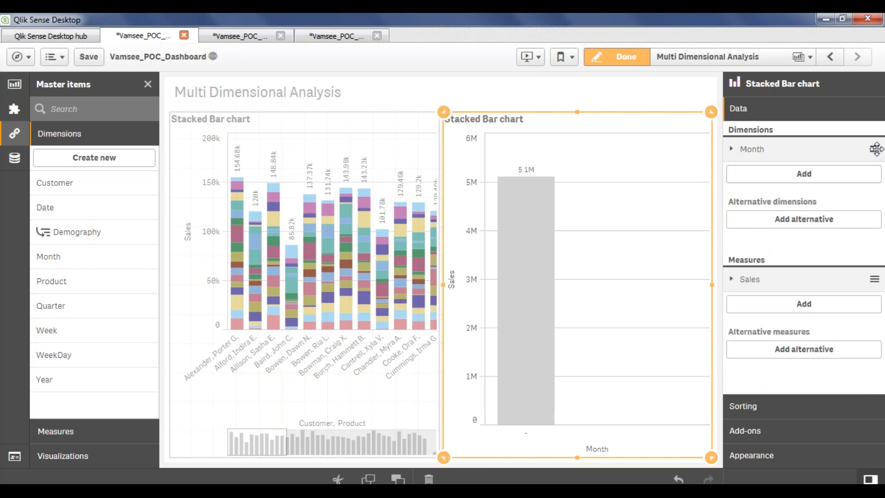
left_click(732, 149)
left_click(801, 292)
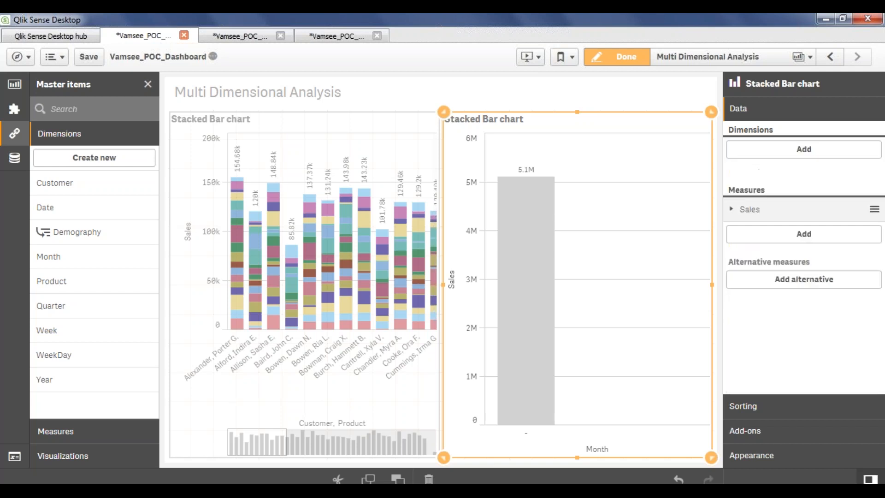
Step: Add the Product master dimension to the chart that has only the Sales measure
left_click(804, 149)
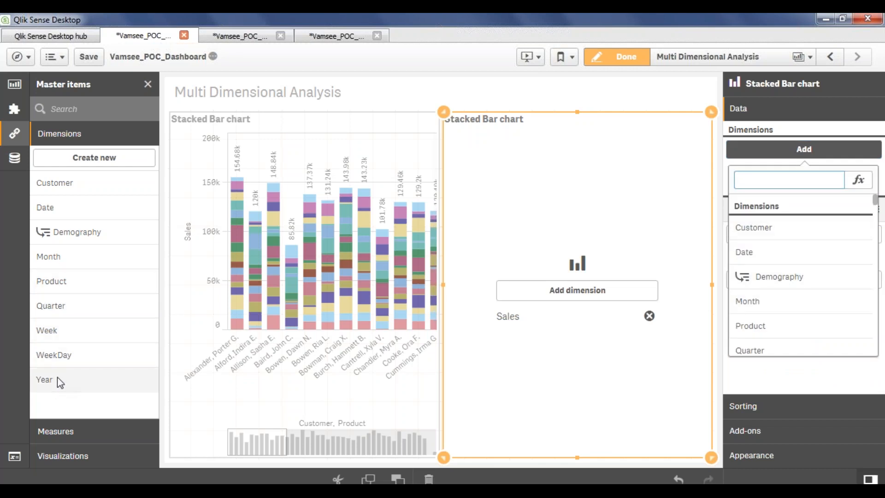
left_click_drag(72, 289, 615, 298)
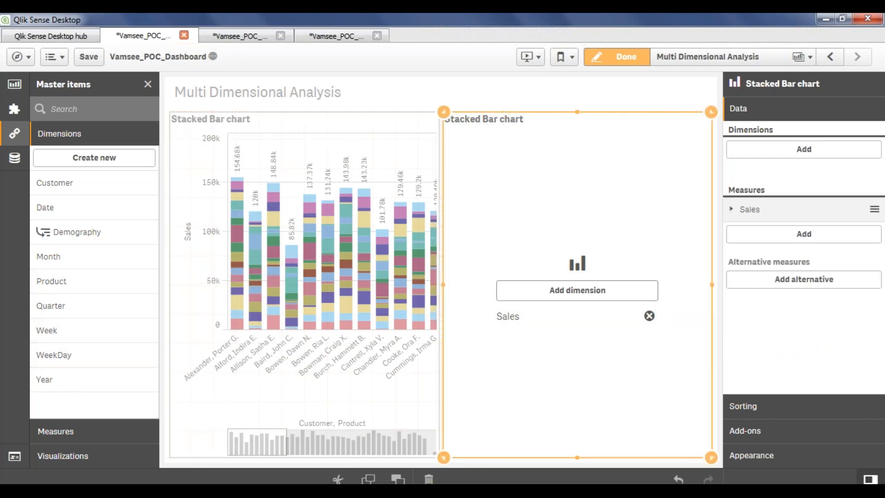
Step: Start a second dimension for the Product chart as an expression and enter the function Month()
left_click(810, 185)
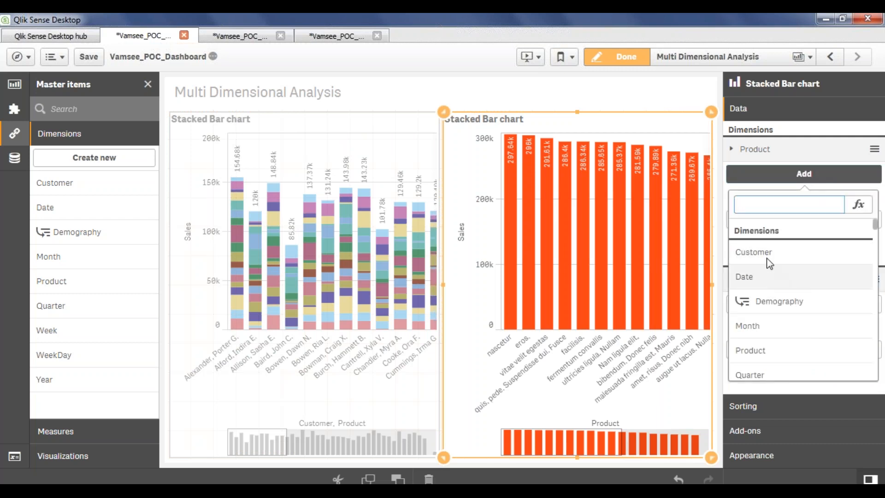
left_click(859, 205)
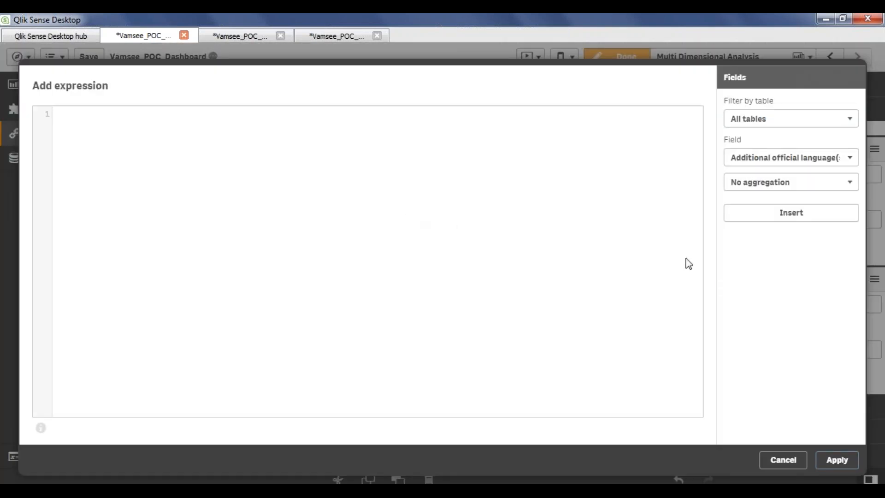
type("Mo")
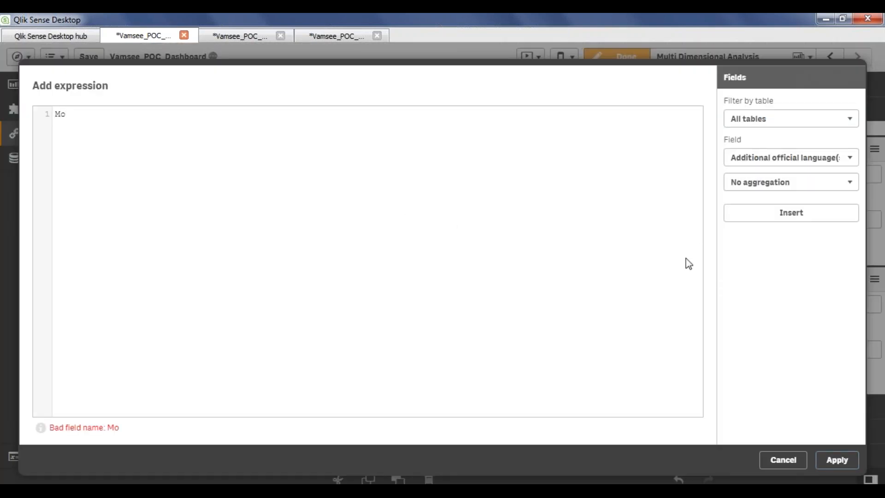
type("n")
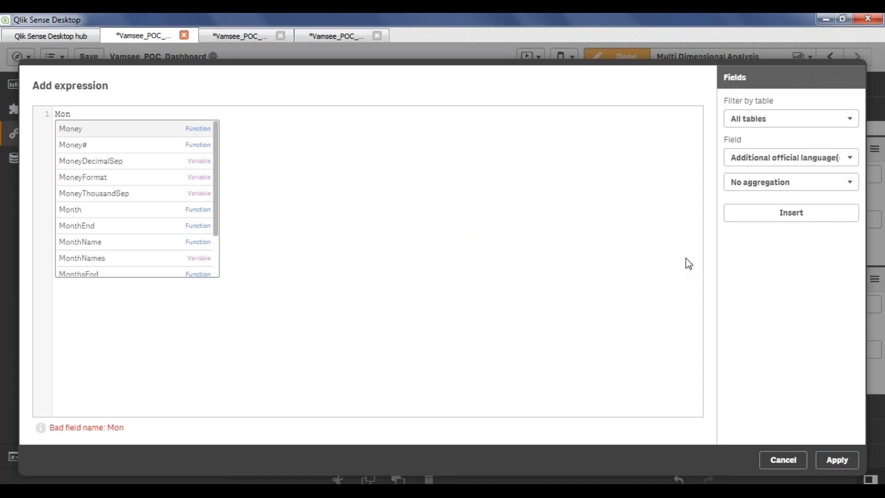
type("th")
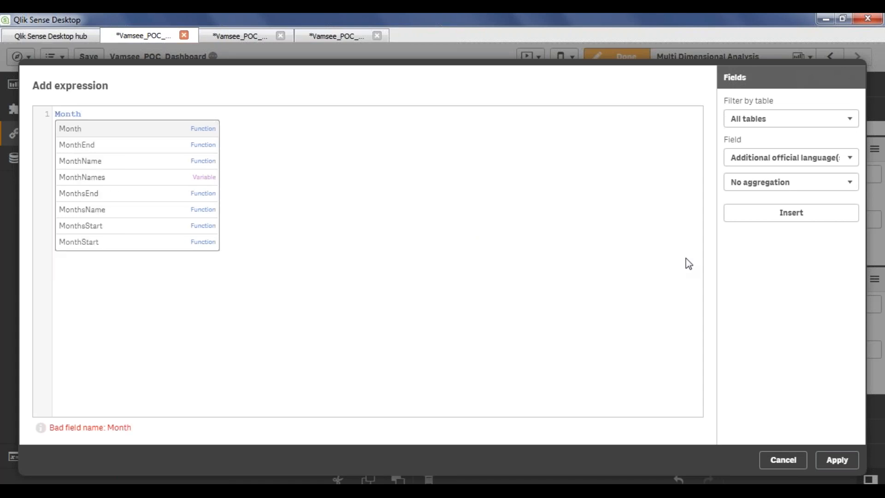
type("()")
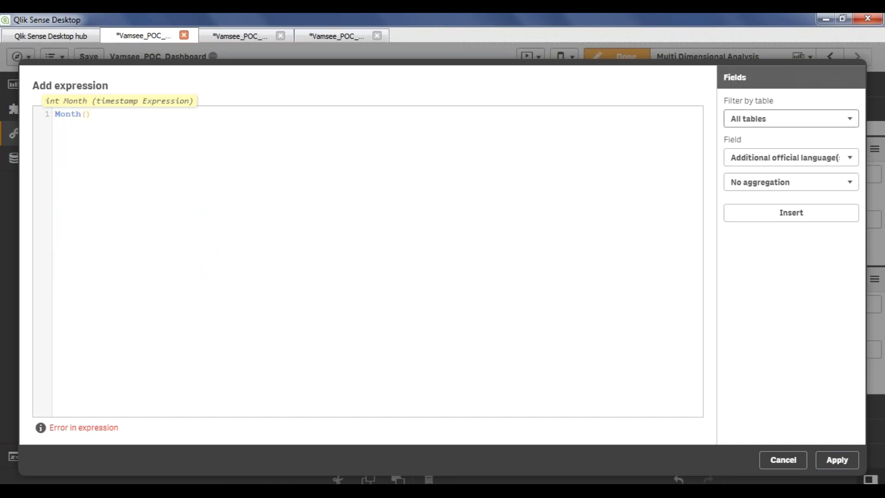
Step: Insert the Trans.Date field from the Trans table, without aggregation, between the parentheses of Month()
left_click(791, 118)
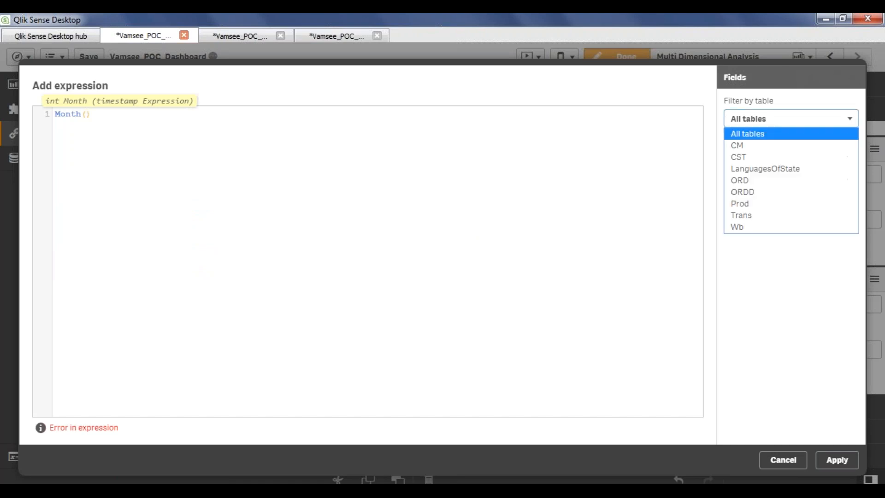
left_click(765, 215)
left_click(816, 160)
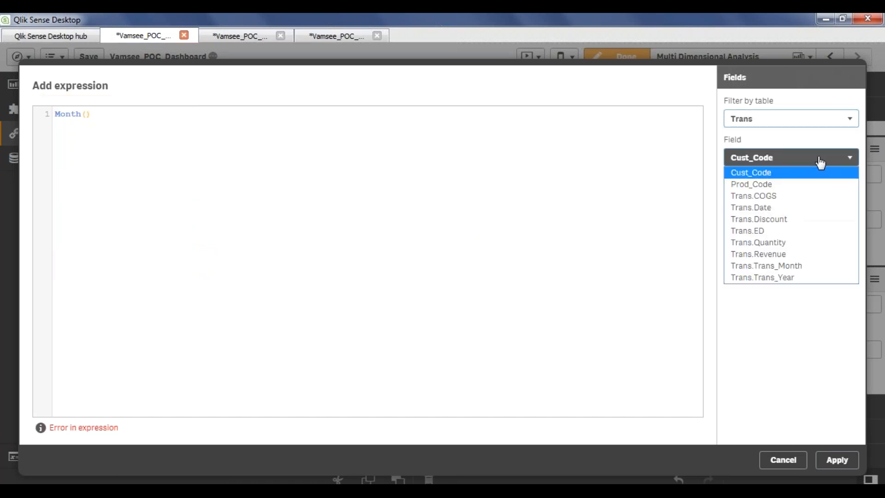
left_click(787, 208)
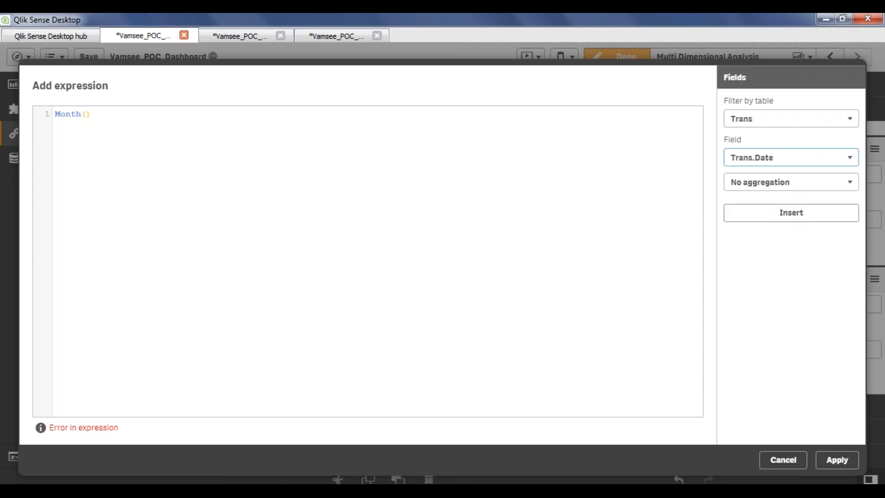
left_click(87, 114)
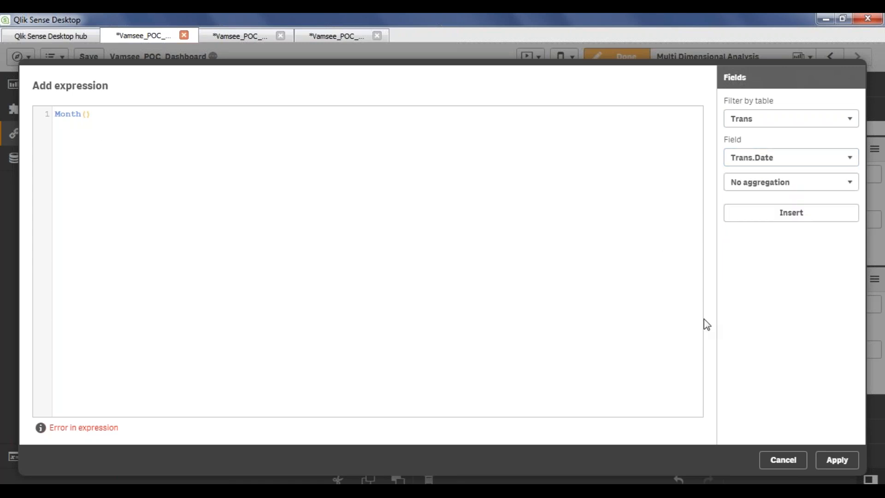
left_click(837, 160)
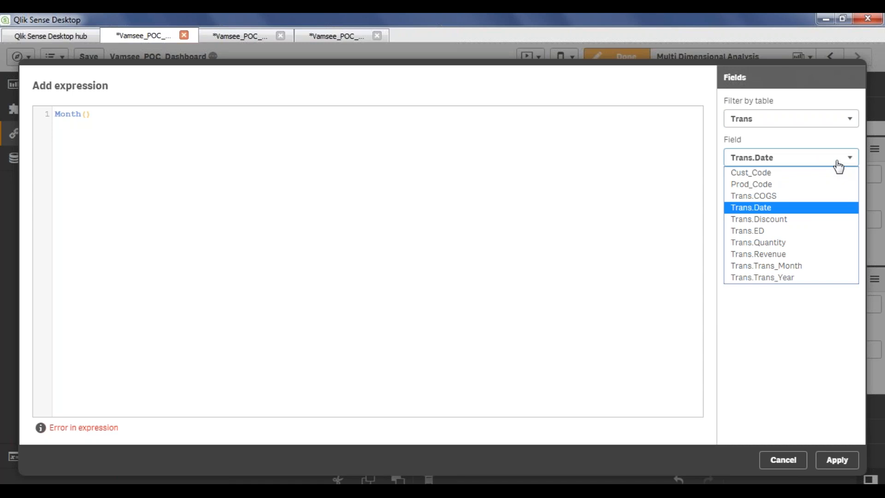
left_click(838, 163)
left_click(791, 220)
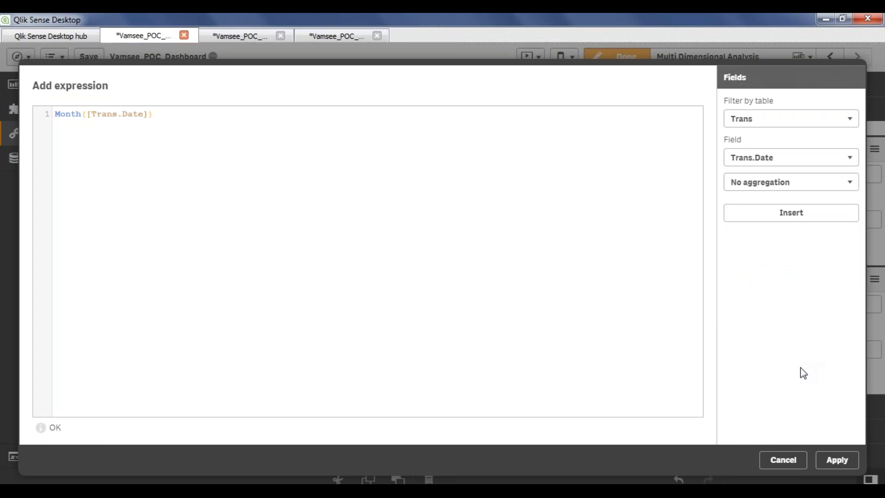
Step: Apply the Month([Trans.Date]) expression as the second dimension and change it to =WeekDay([Trans.Date])
left_click(837, 460)
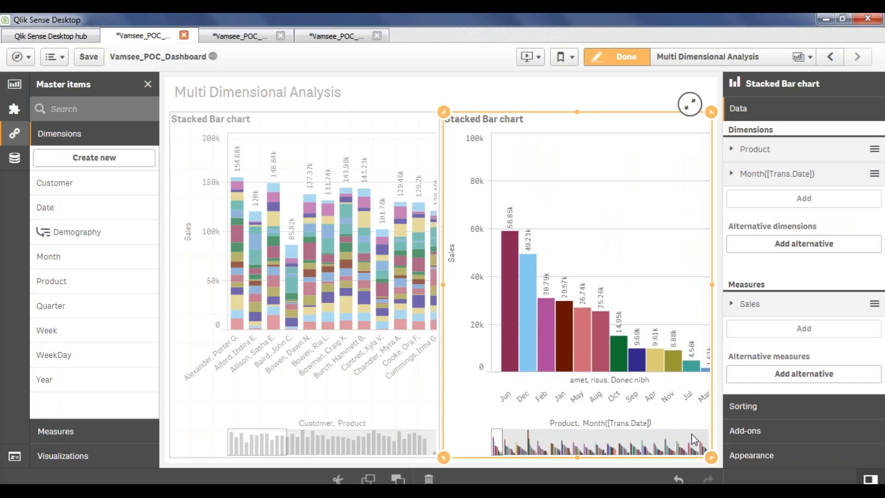
left_click(754, 179)
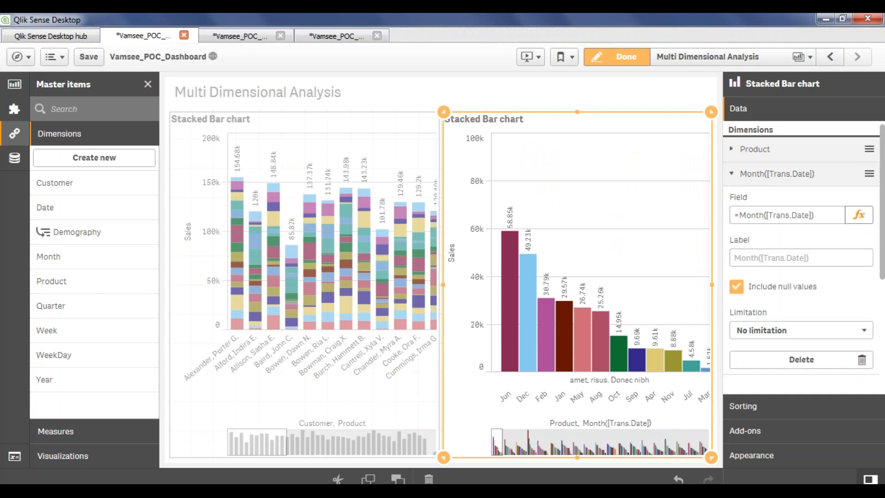
left_click(859, 215)
double_click(71, 114)
key("BackSpace")
type("Wee")
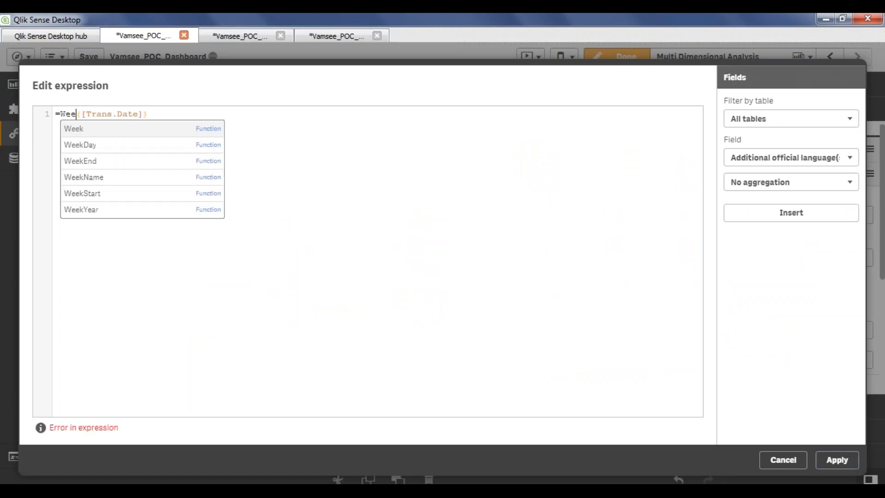
key("Down")
key("Down")
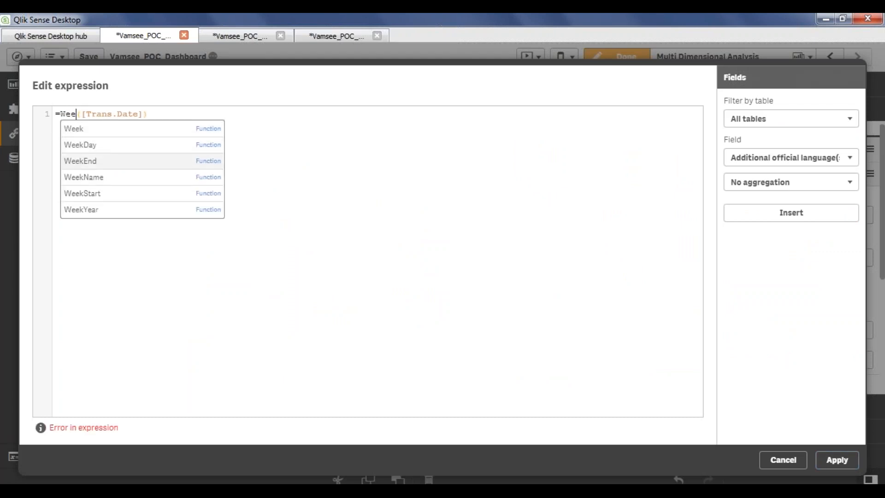
left_click(114, 147)
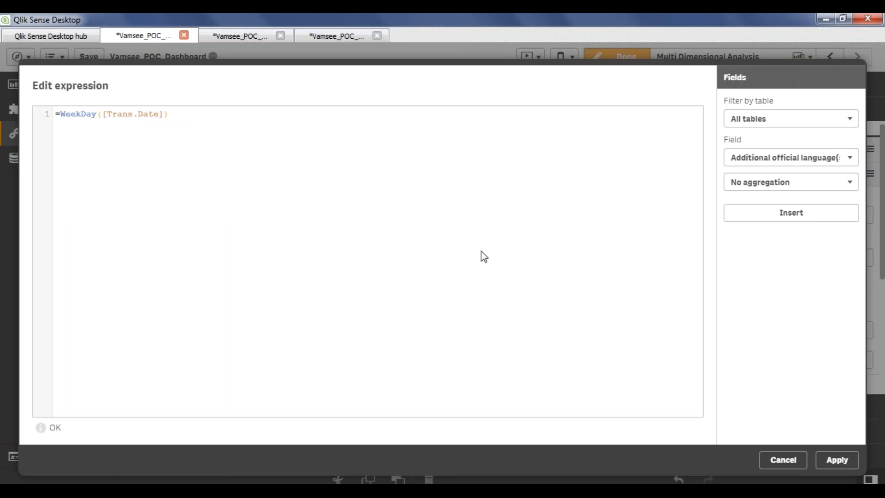
left_click(836, 462)
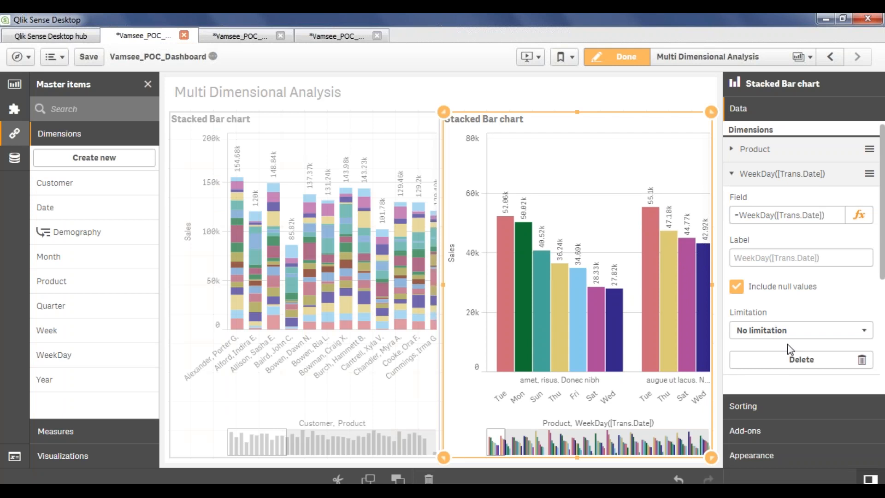
Step: Check the weekday bars of the first product outside edit mode and return to editing the sheet
left_click(627, 58)
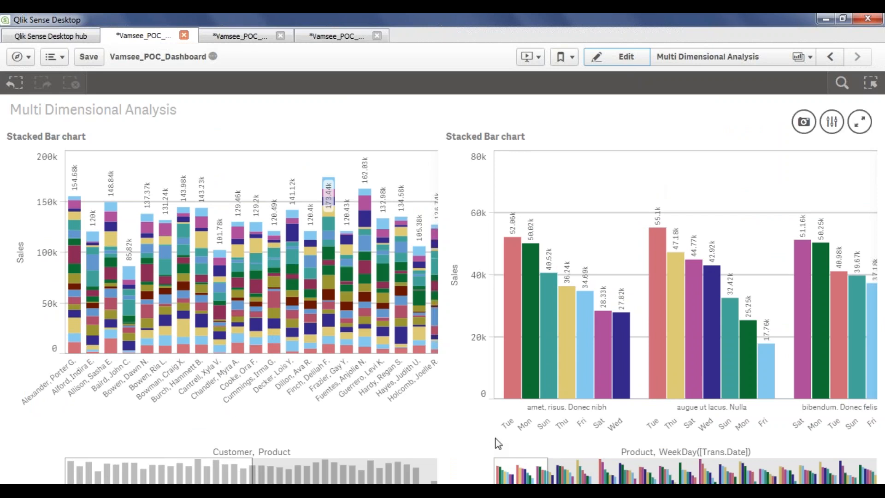
mouse_move(515, 389)
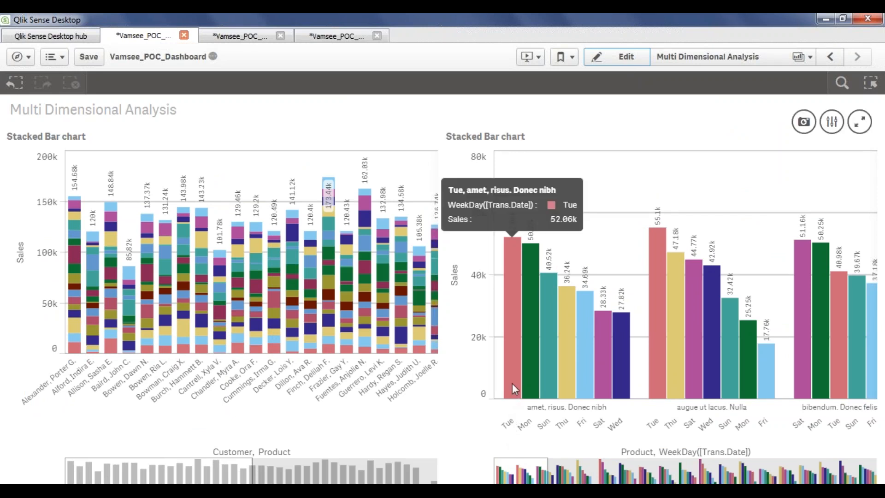
left_click(639, 59)
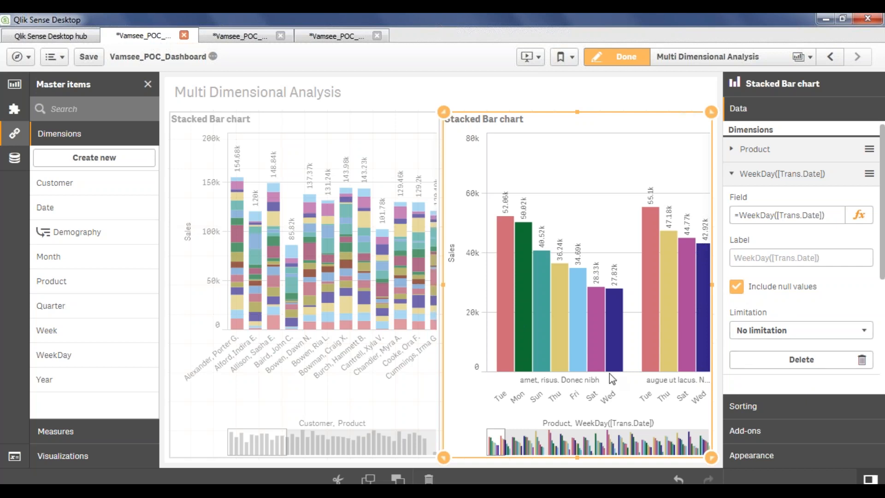
Step: Label the WeekDay([Trans.Date]) dimension Weekday
left_click(740, 405)
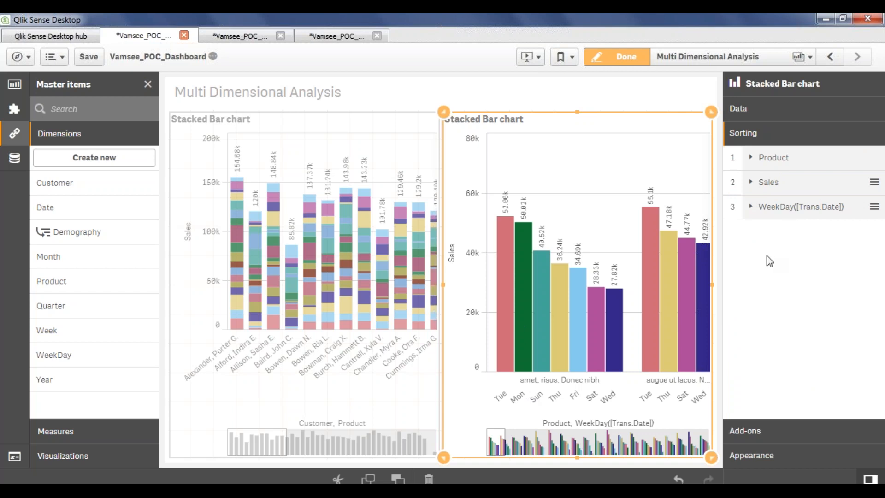
left_click(786, 216)
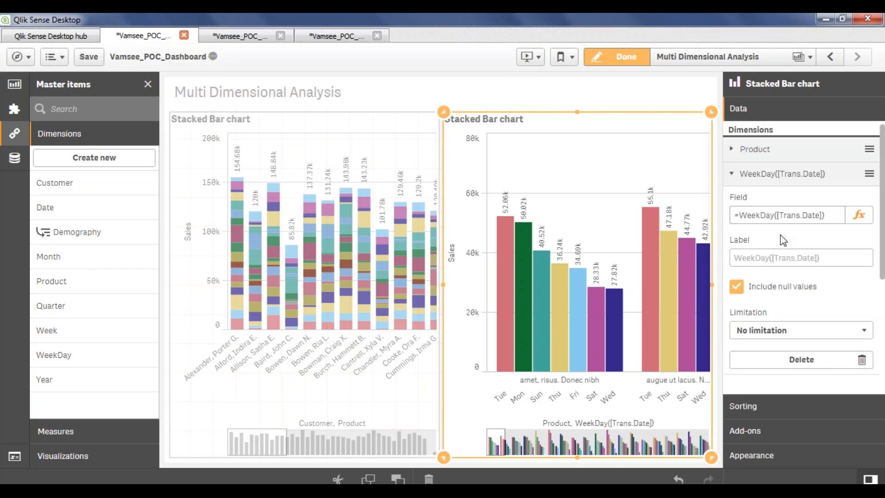
left_click(809, 258)
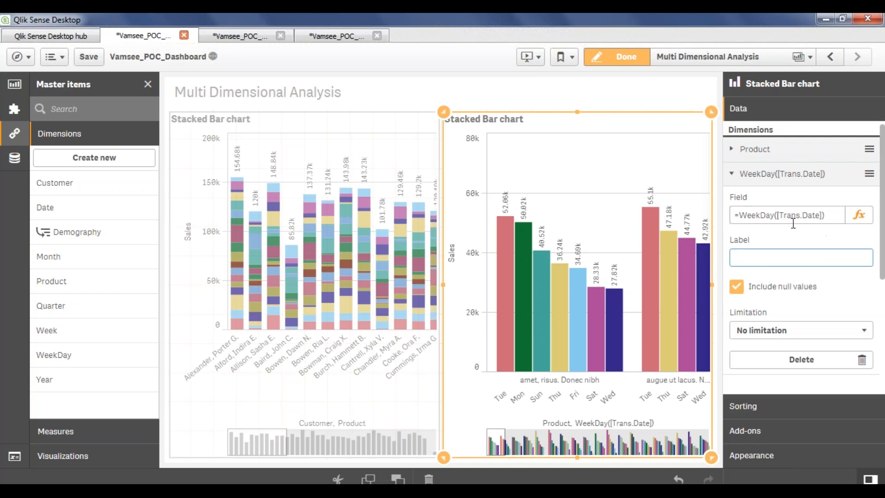
type("Weekday")
Step: Move Weekday above Sales in the Product chart's sorting order
left_click(758, 431)
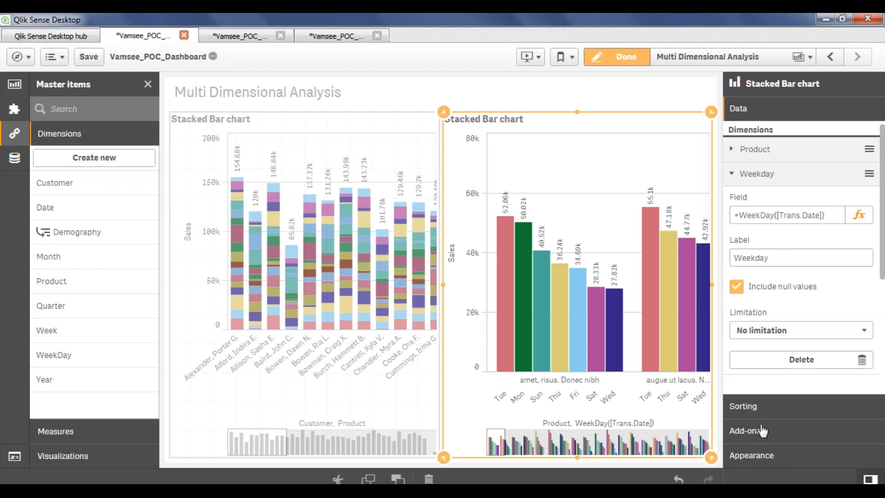
left_click(795, 135)
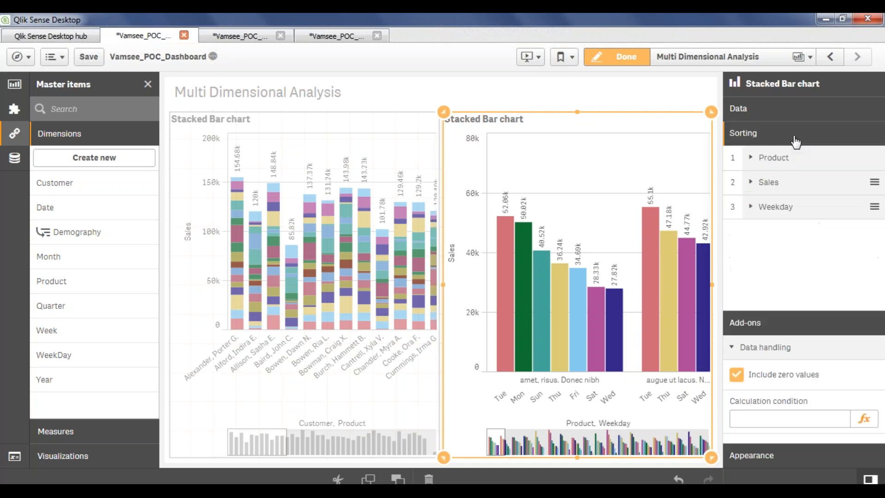
left_click_drag(780, 205, 792, 166)
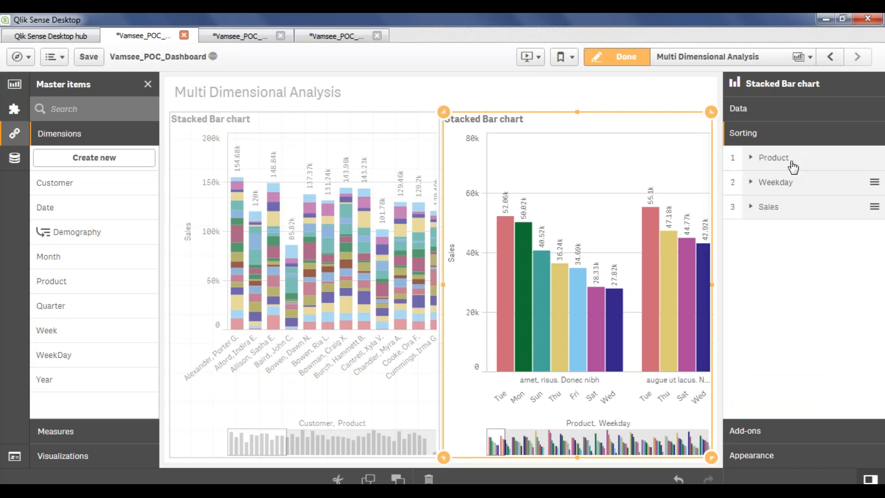
Step: Examine the weekday order of the bars for several products outside edit mode and return to editing
left_click(625, 59)
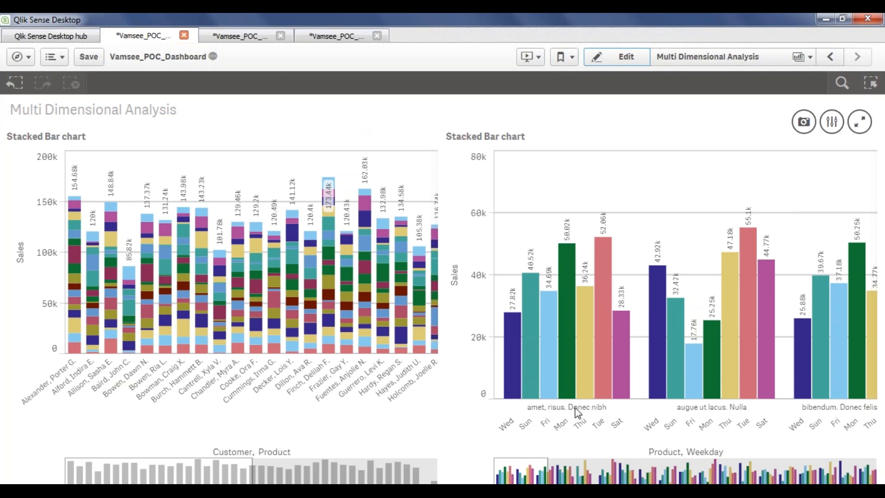
mouse_move(585, 411)
mouse_move(657, 423)
mouse_move(691, 435)
mouse_move(602, 373)
left_click_drag(525, 479, 545, 479)
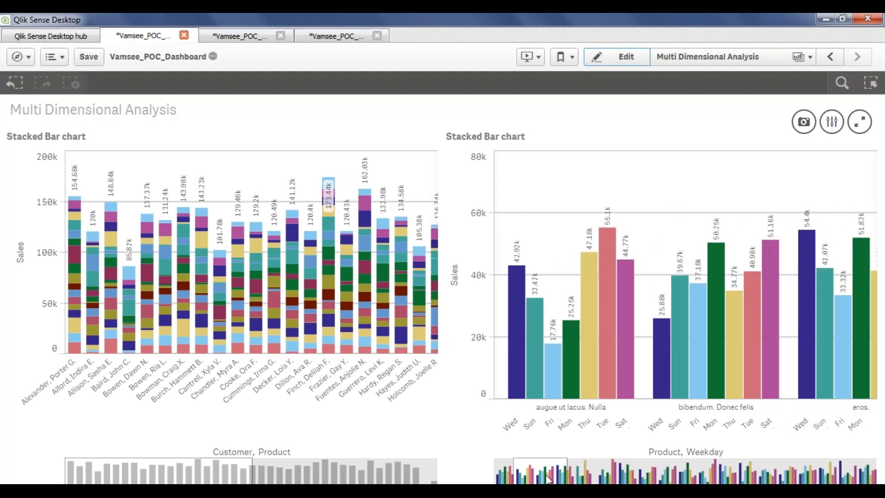
left_click_drag(547, 476, 570, 478)
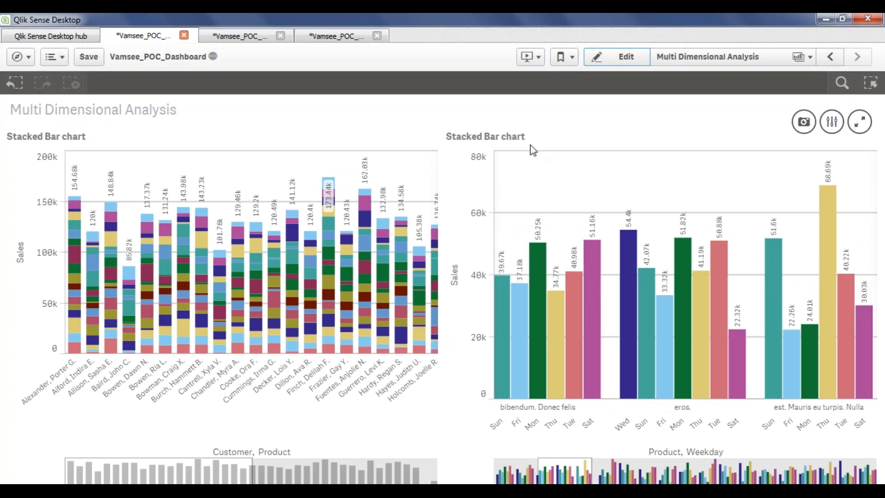
left_click(639, 57)
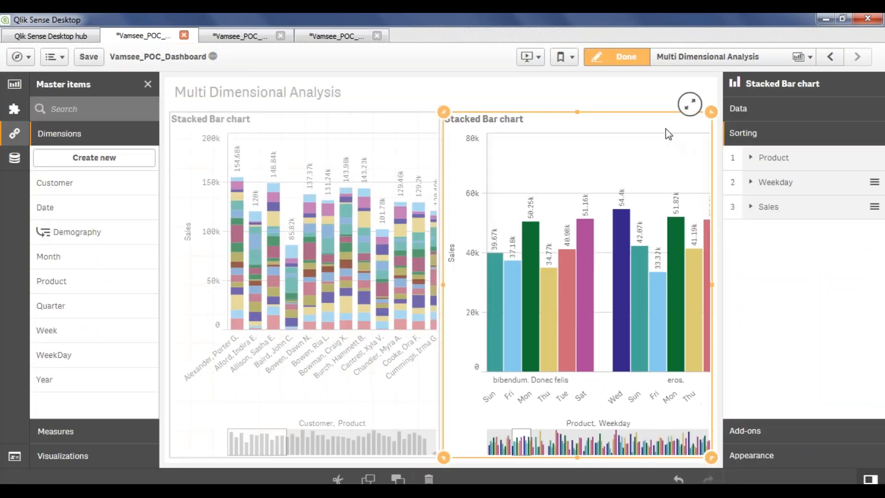
Step: Try the Stacked presentation on the Product and Weekday chart and switch it back to Grouped
left_click(761, 456)
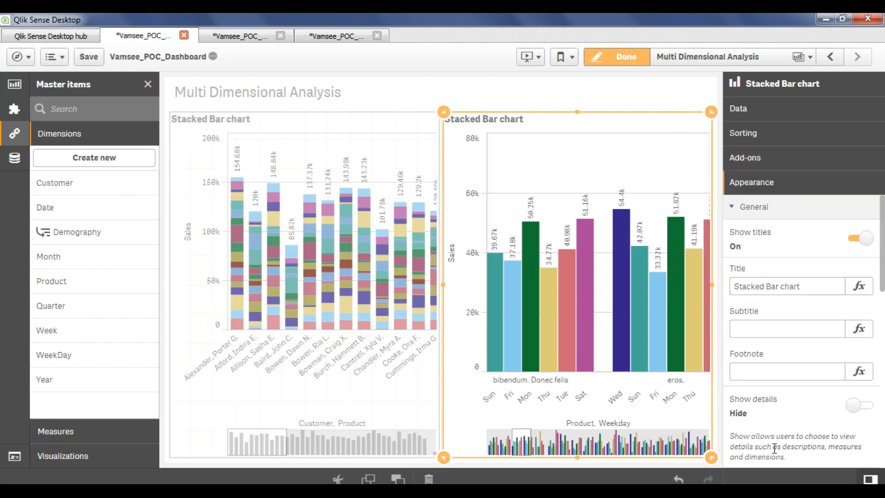
scroll(774, 448, "down", 4)
left_click(842, 369)
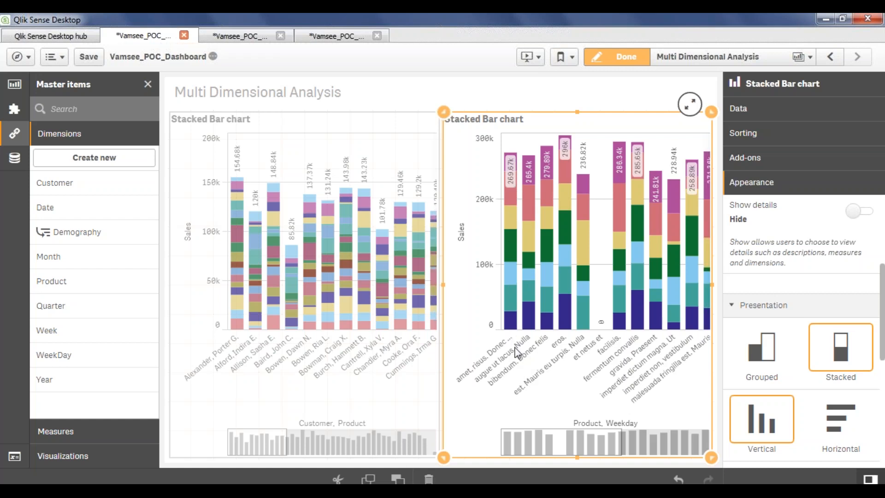
left_click(763, 362)
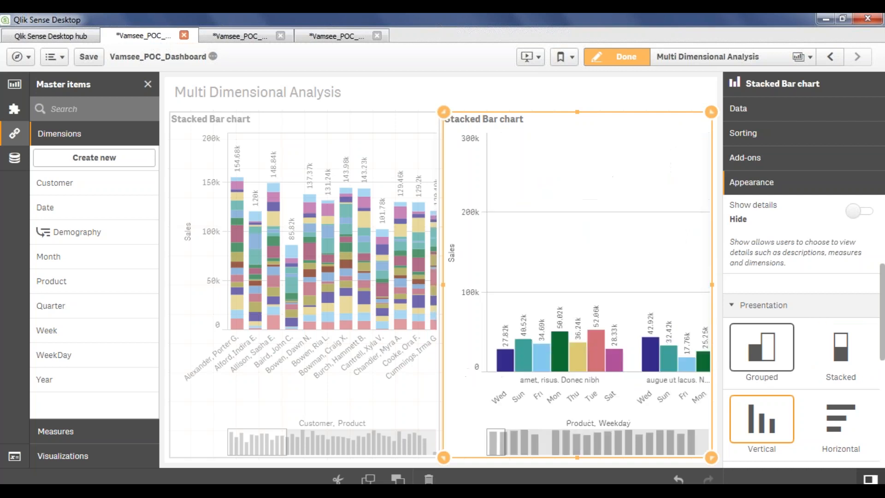
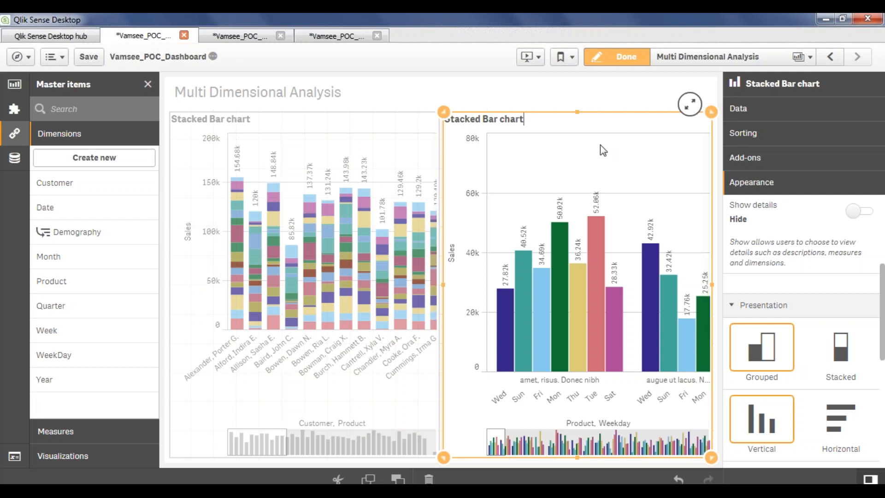
Step: Change the title of the Product and Weekday chart to "Group Bar chart"
key("shift+Right")
key("shift+Right")
key("shift+Right")
key("shift+Right")
key("shift+Right")
key("shift+Right")
key("shift+Right")
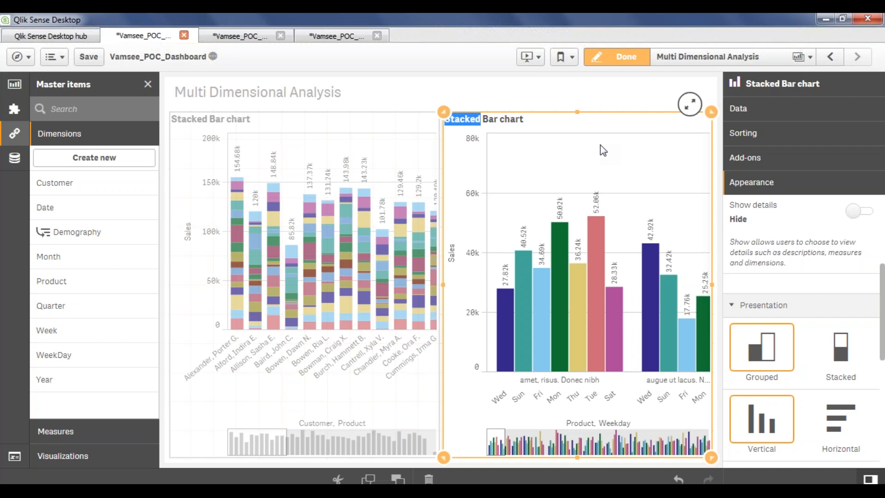
type("Gr")
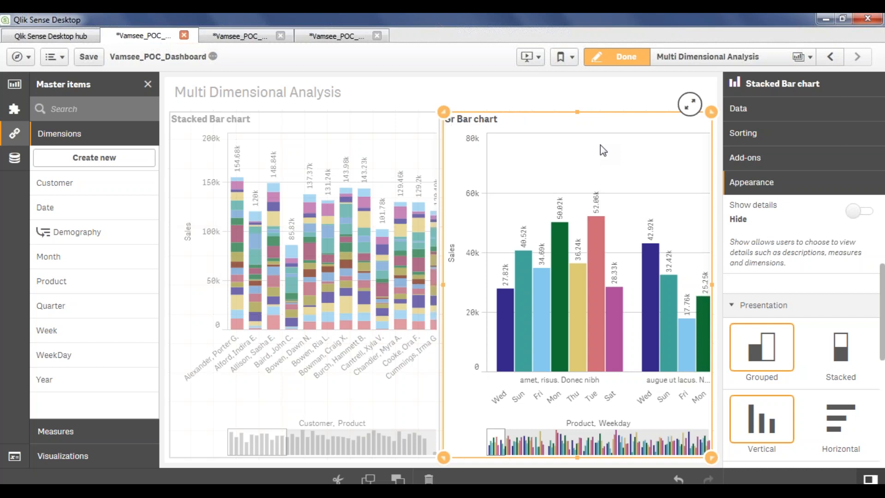
type("oup")
left_click(464, 91)
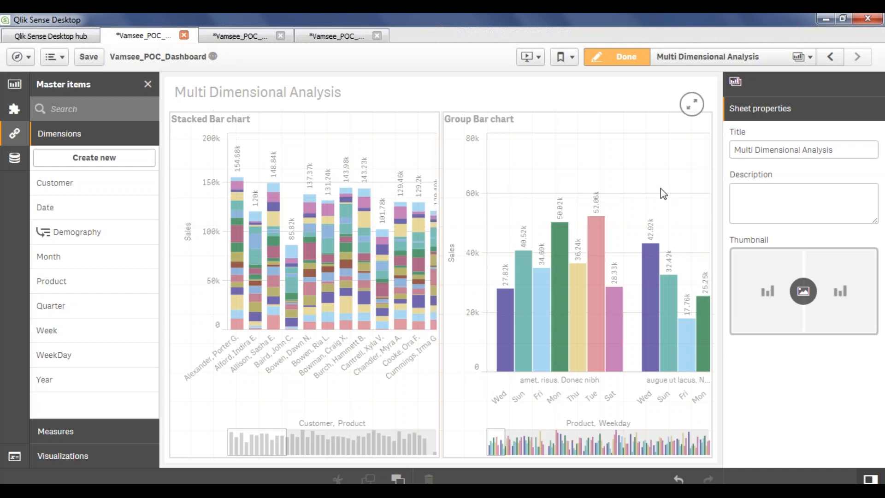
left_click(629, 58)
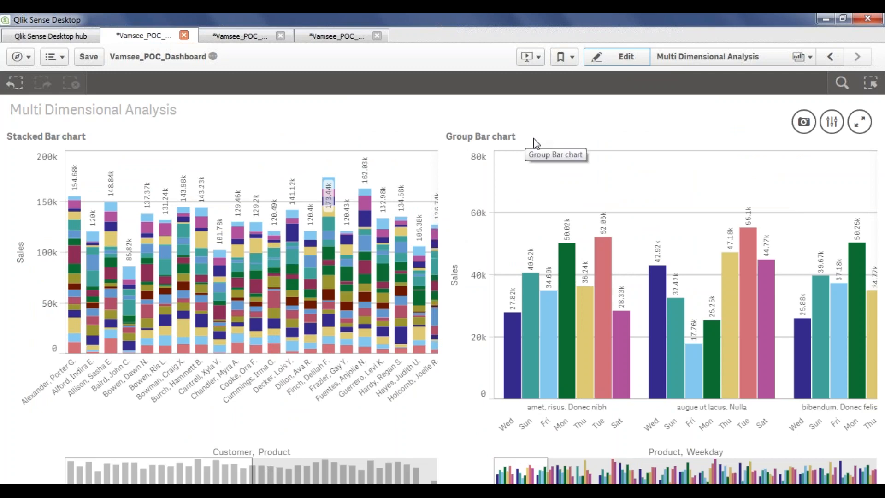
left_click(613, 67)
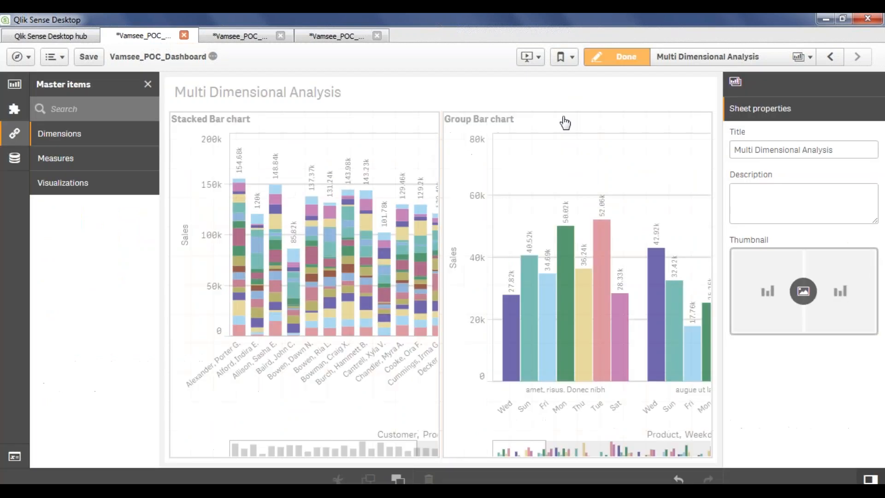
left_click(262, 122)
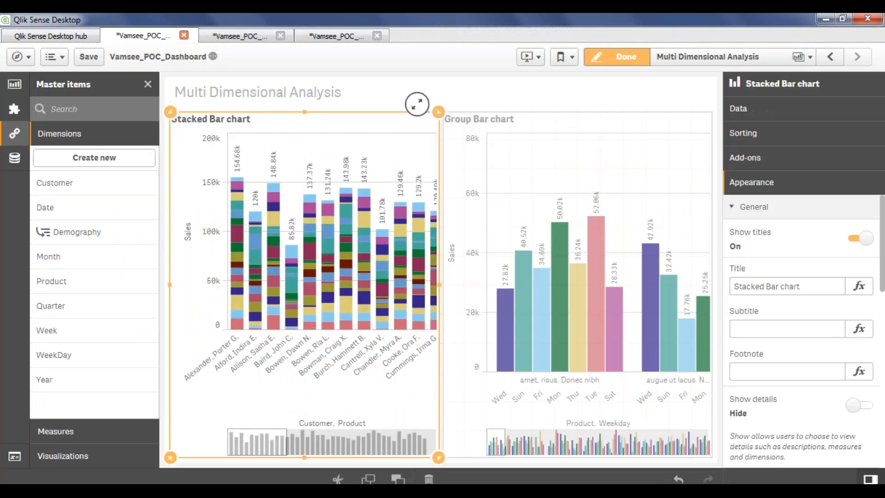
left_click(295, 102)
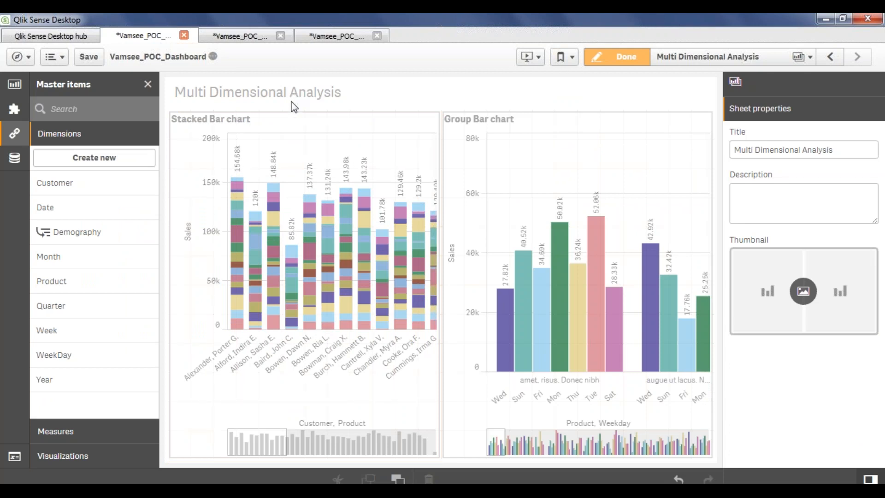
left_click(264, 120)
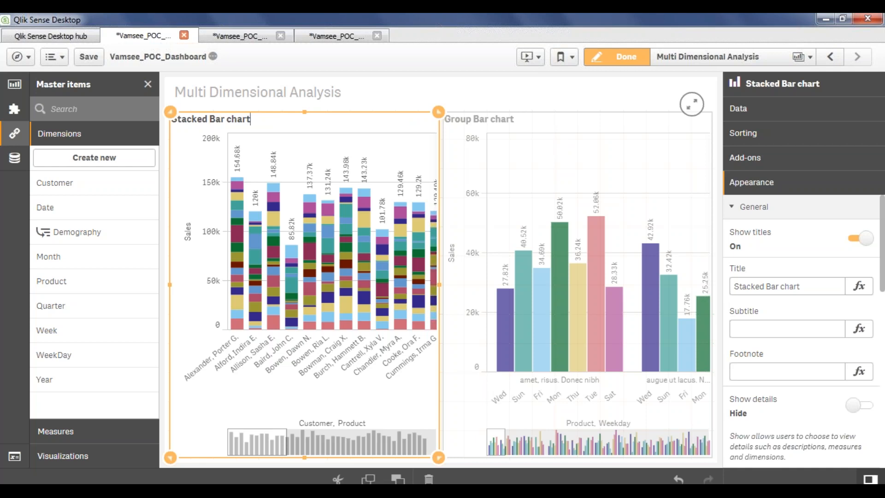
Step: Retitle the Product and Weekday chart "Bar chart (By Group)"
left_click(529, 119)
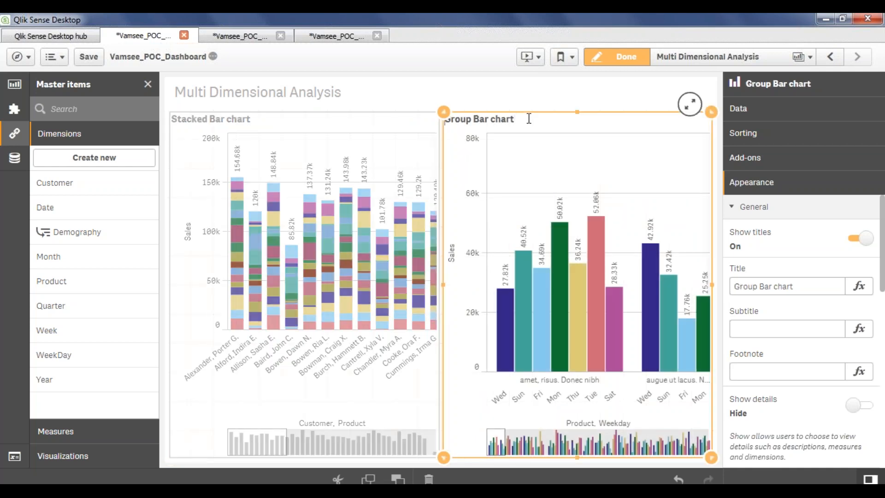
key("shift+Right")
key("shift+Right")
key("shift+Right")
key("shift+Right")
key("shift+Right")
key("Delete")
type("()")
key("Left")
type("By Group")
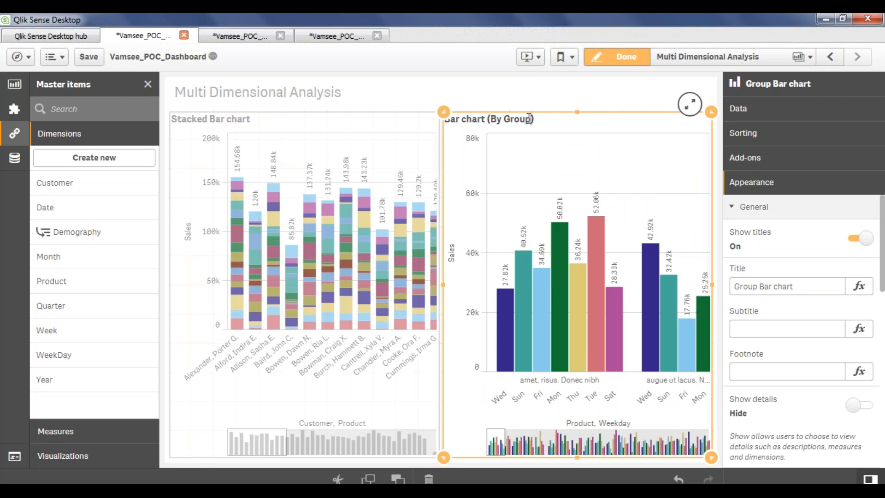
Step: Extend the title of the Customer and Product chart to "Stacked Bar chart (Group By)"
left_click(301, 119)
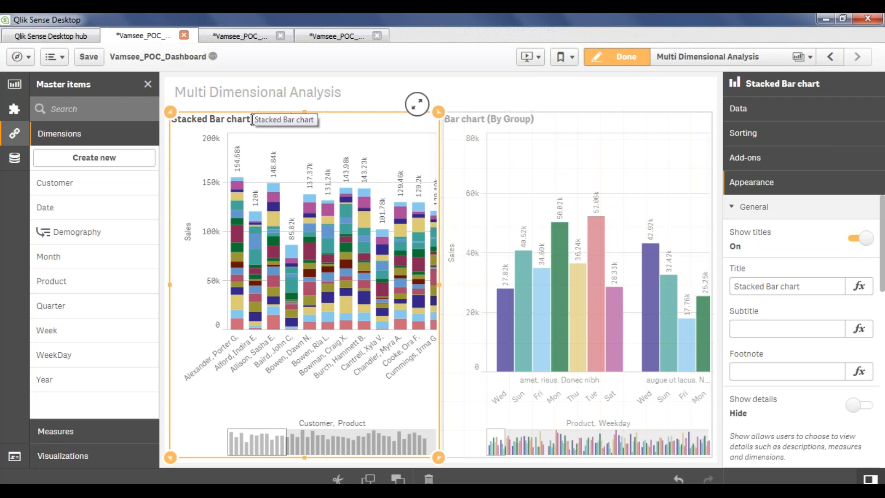
left_click(252, 119)
type("(Group By)")
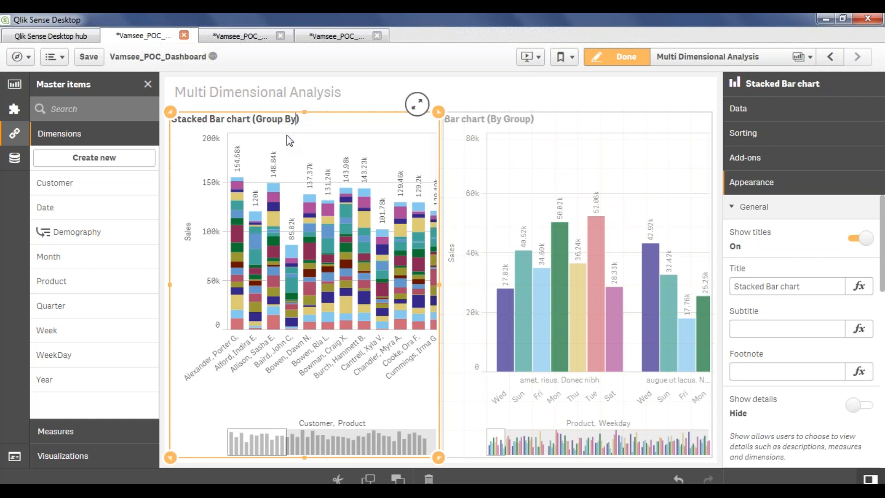
Step: Retitle the Customer and Product chart "Bar chart (By Stack)" and finish editing the sheet
double_click(264, 119)
key("BackSpace")
type("Stack")
key("Delete")
key("Delete")
key("Delete")
key("Delete")
key("Delete")
key("Delete")
key("Delete")
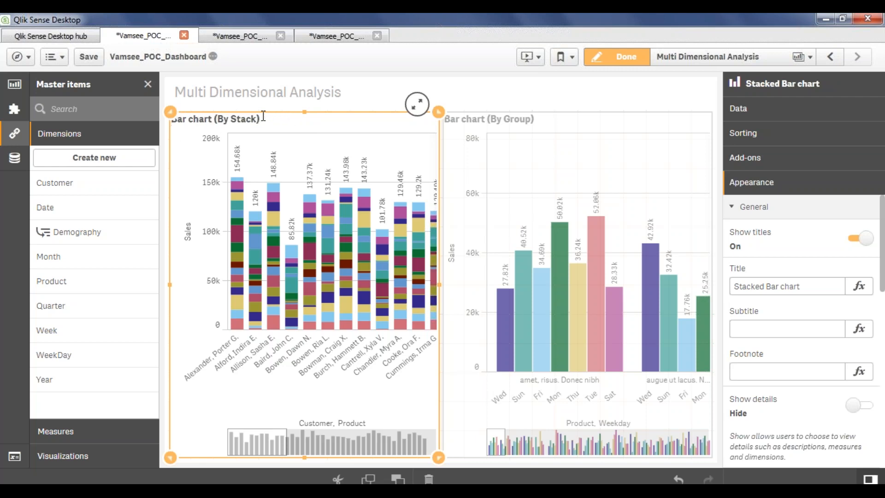
left_click(597, 61)
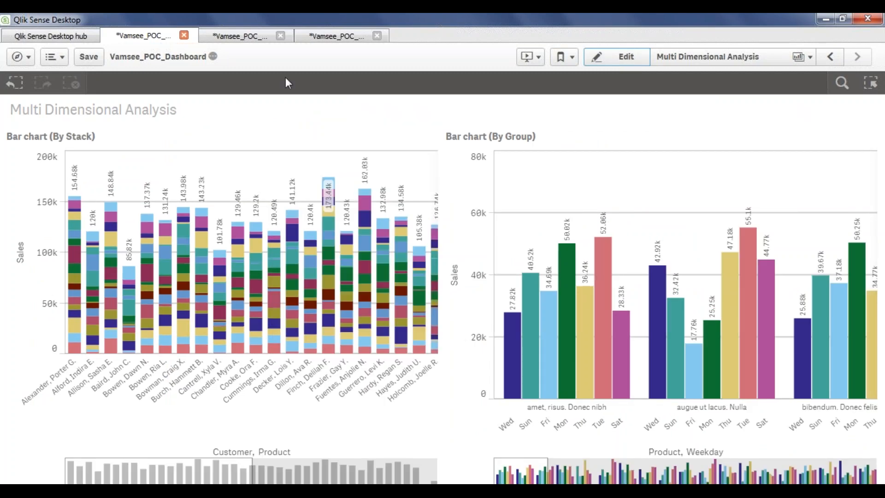
Step: Review the charts on the Score Card sheet and return to the Multi Dimensional Analysis sheet
left_click(811, 62)
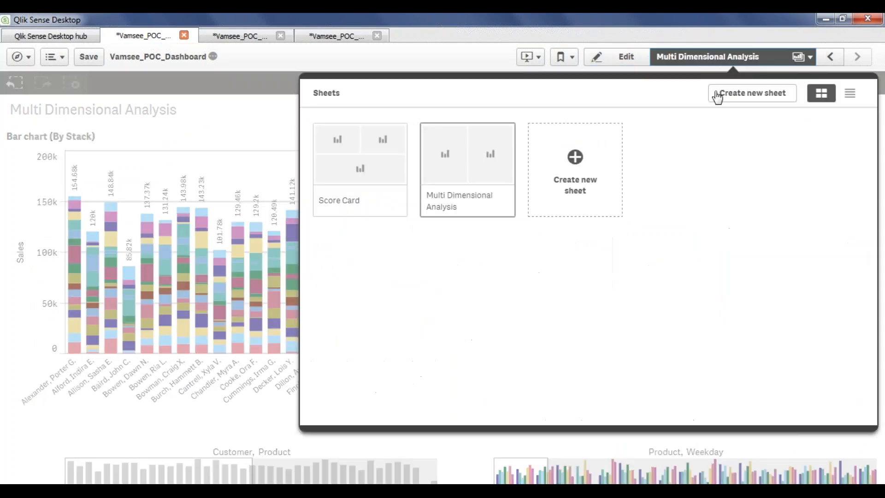
left_click(355, 164)
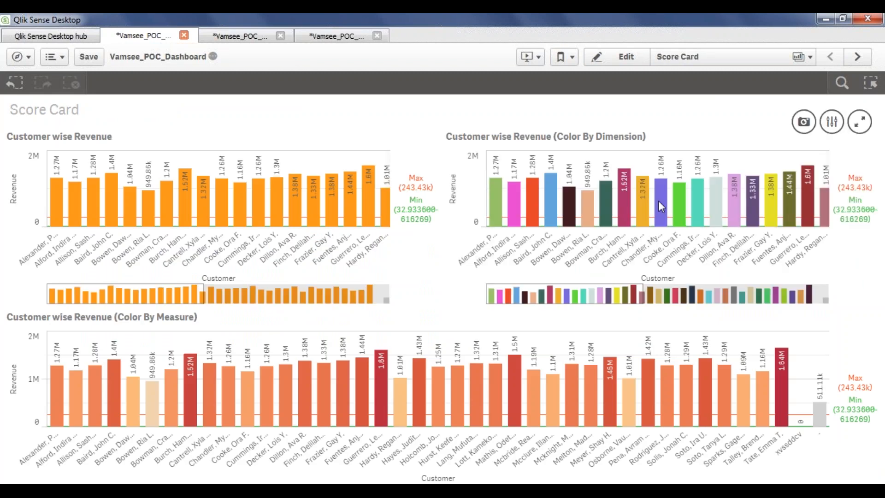
mouse_move(658, 200)
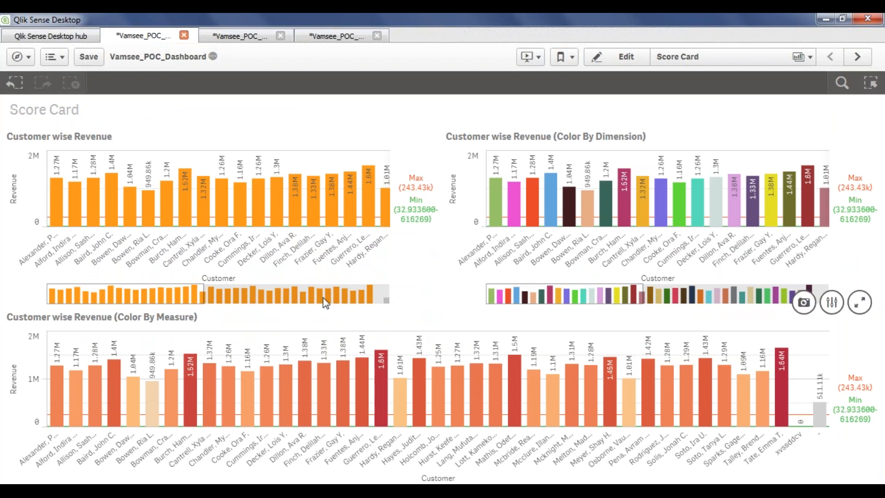
left_click(804, 57)
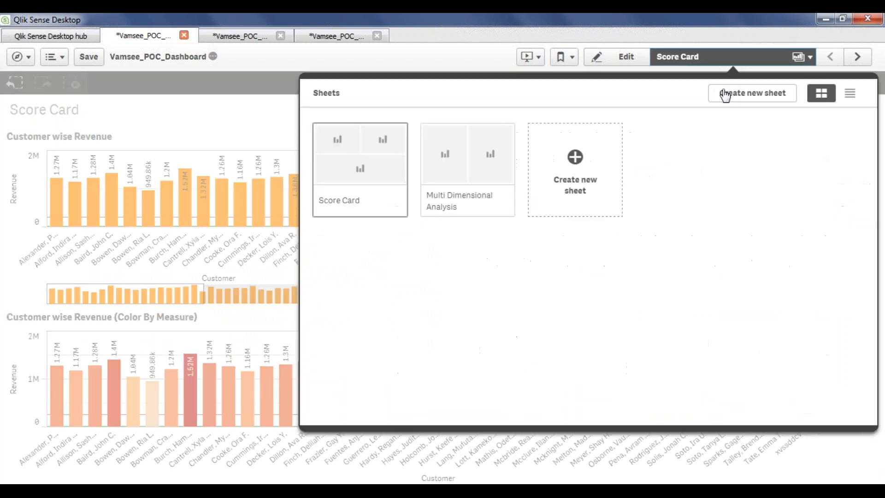
left_click(447, 52)
left_click(857, 56)
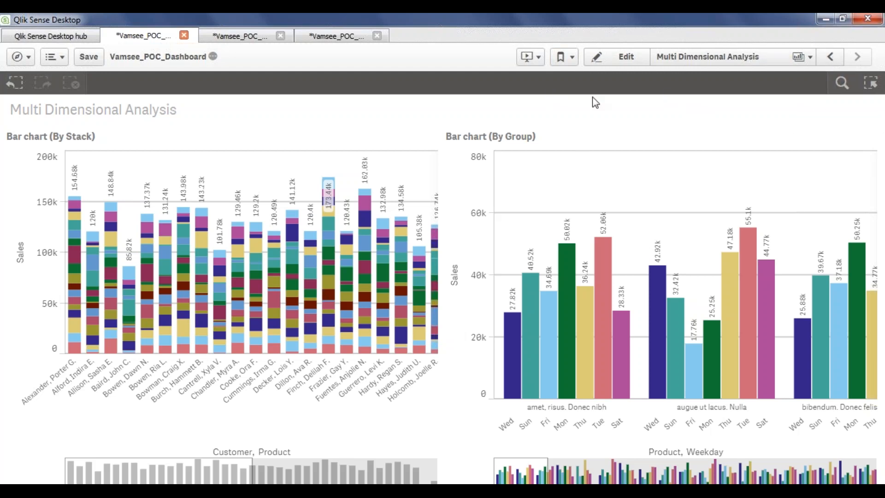
Step: Create a new sheet titled "Multi Measure Analysis" and open it for editing
left_click(623, 57)
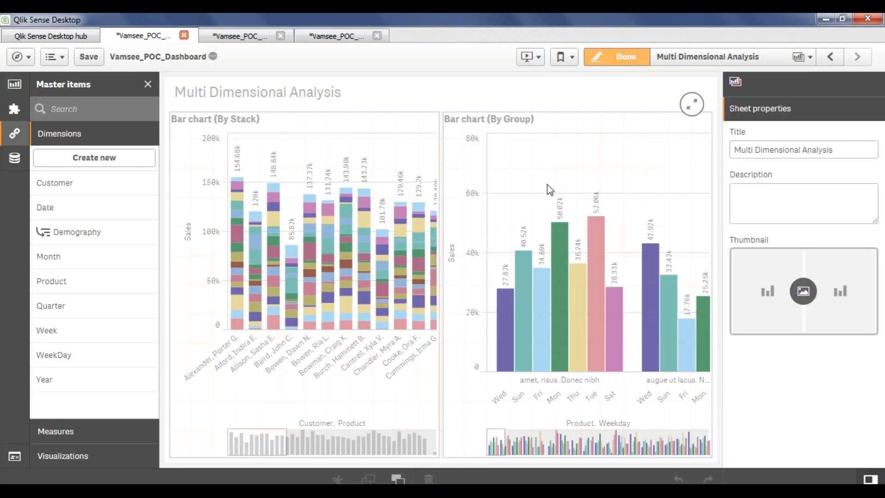
left_click(812, 58)
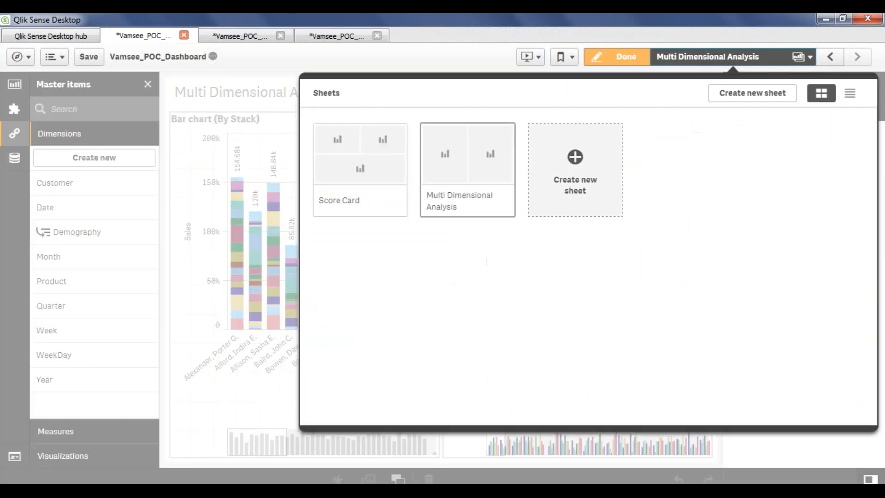
left_click(575, 170)
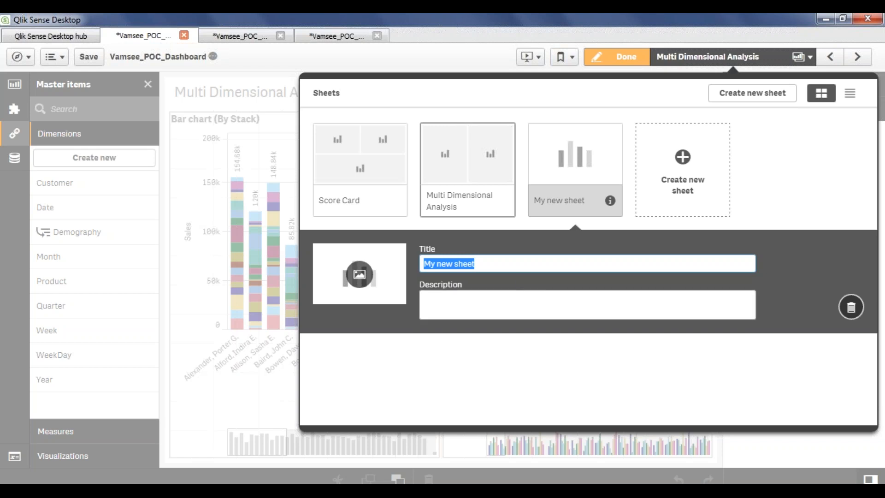
type("Multi ")
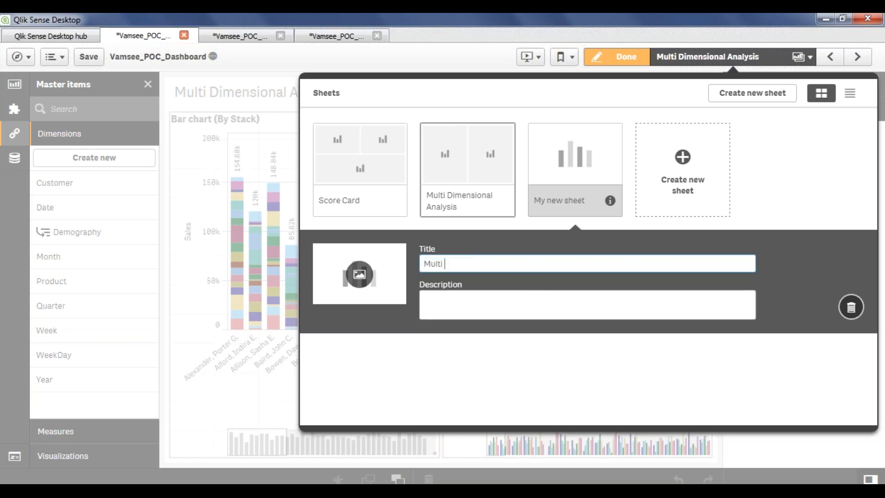
type("Measure Analysis")
key("Return")
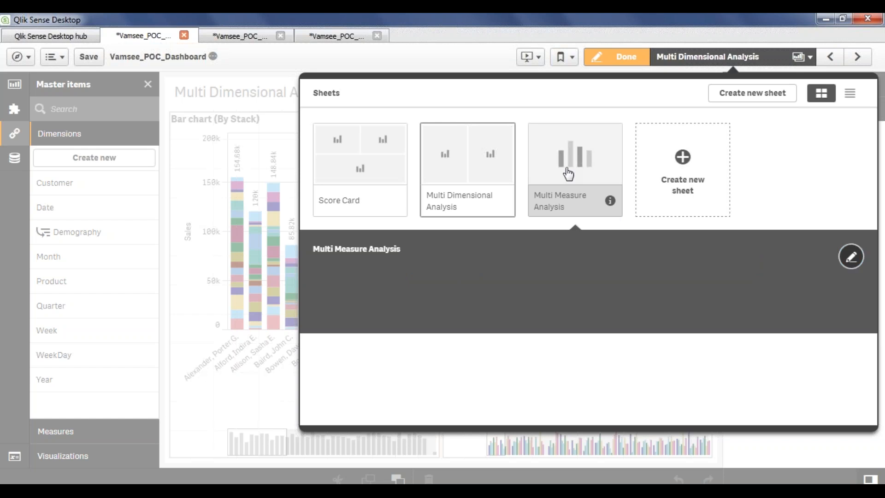
left_click(568, 174)
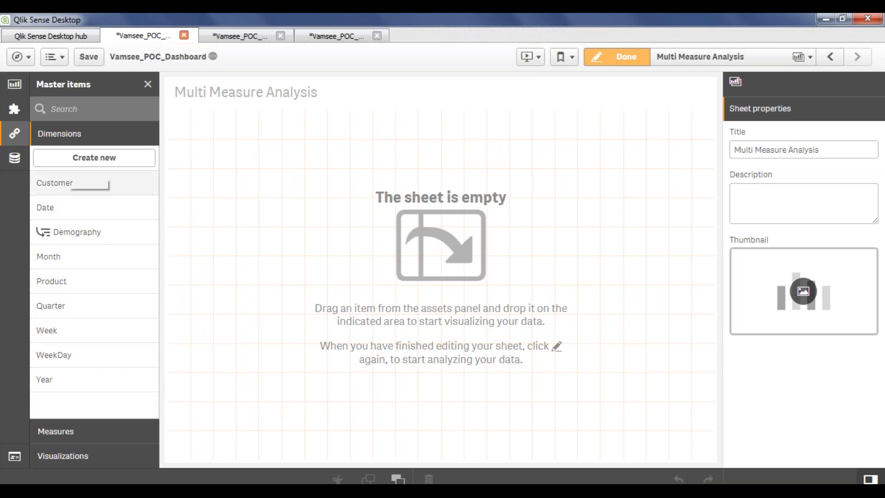
Step: Add a bar chart to the empty sheet with Customer as its dimension and Quantity as its measure
left_click(14, 84)
left_click_drag(95, 141, 212, 184)
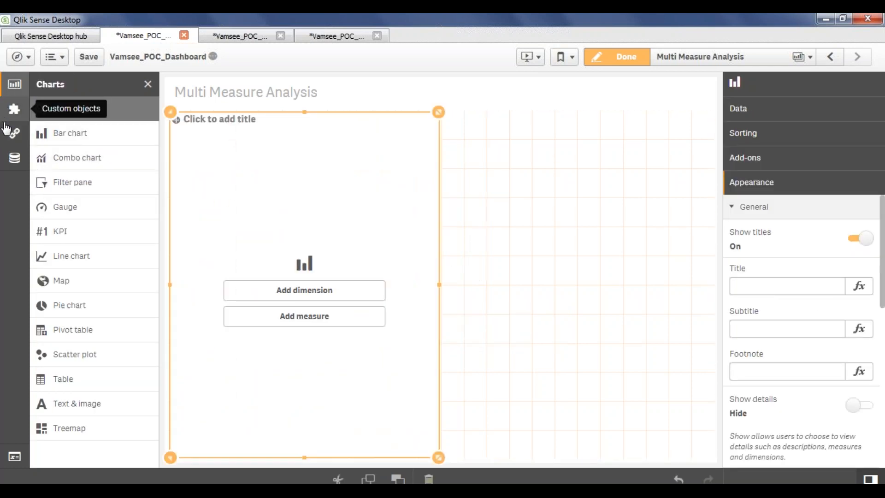
left_click(14, 133)
left_click_drag(87, 191, 322, 295)
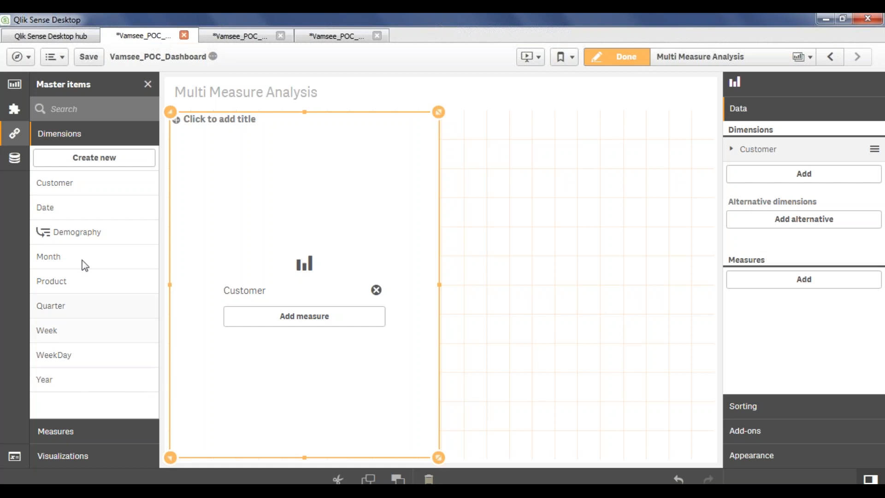
left_click(70, 439)
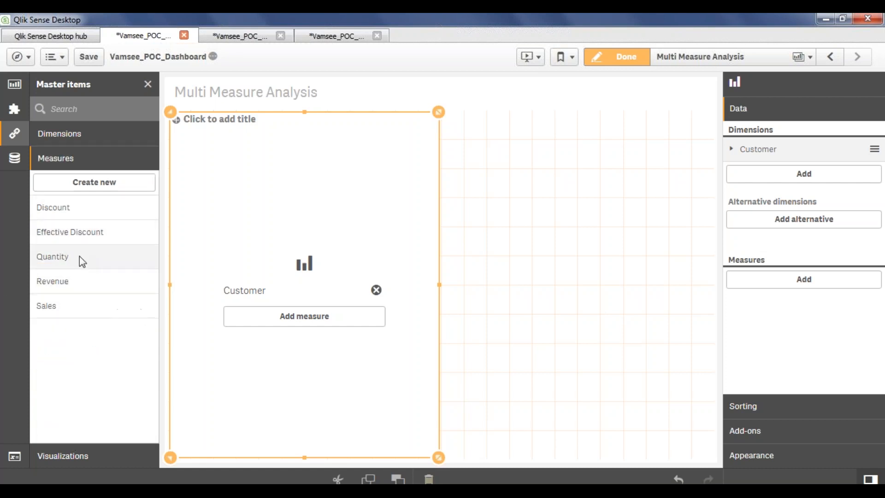
left_click_drag(73, 261, 285, 318)
left_click_drag(320, 323, 318, 328)
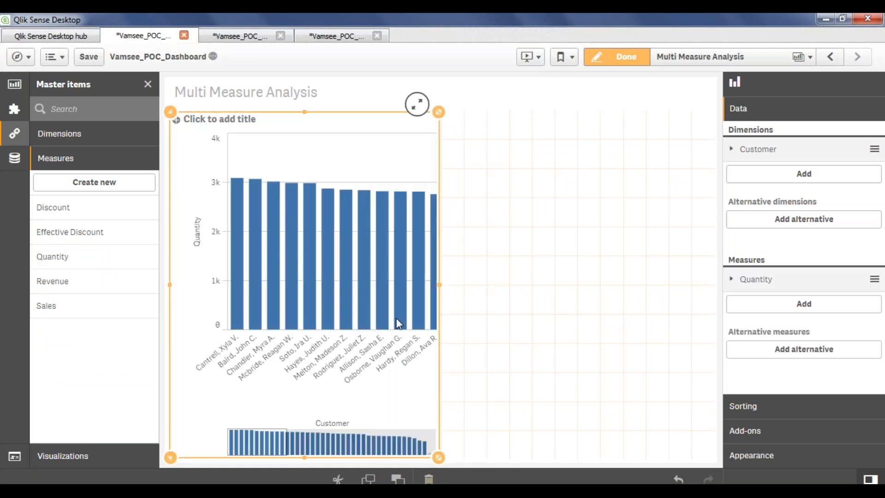
Step: Put Customer ahead of Quantity in the chart's sort order, and check the Customer dimension's settings
left_click(759, 456)
left_click(780, 136)
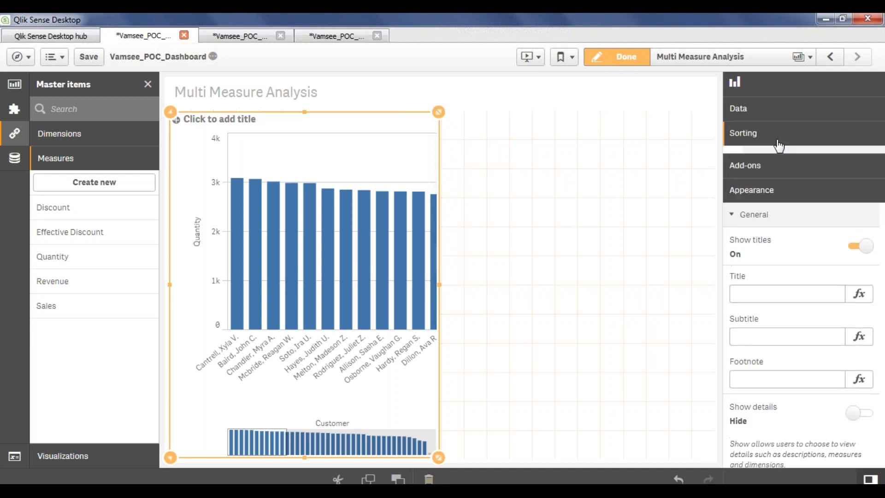
left_click_drag(788, 194, 792, 159)
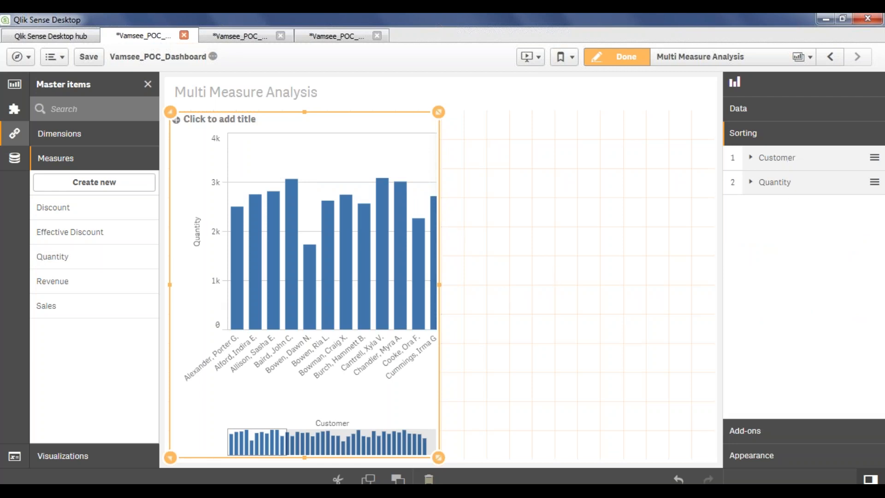
left_click(774, 115)
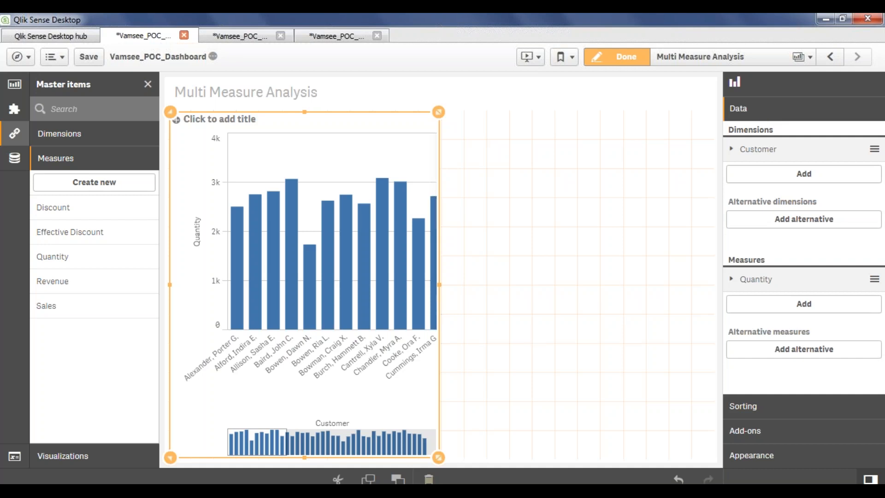
left_click(734, 149)
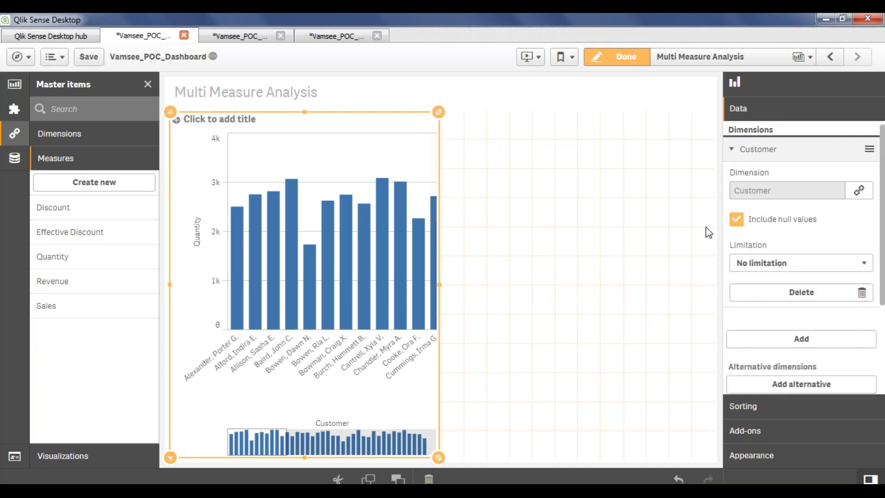
left_click(735, 154)
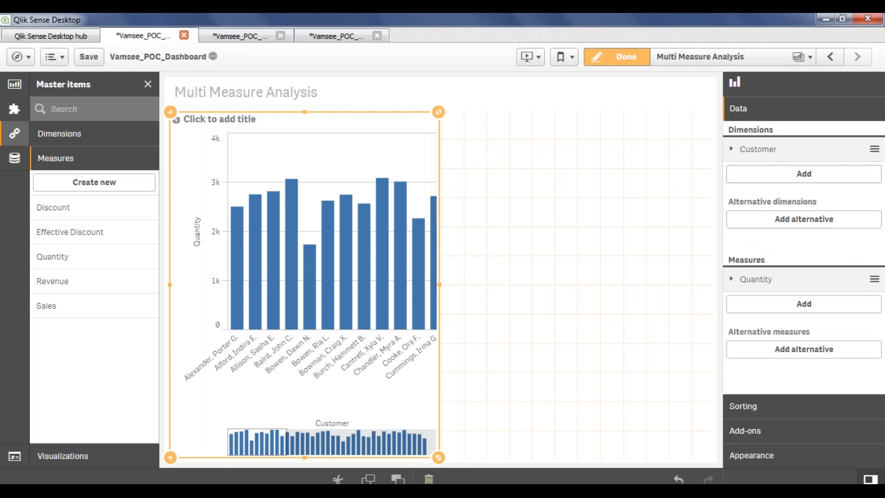
Step: Try Sales as a second measure beside Quantity in the Customer bar chart and remove it
left_click(816, 312)
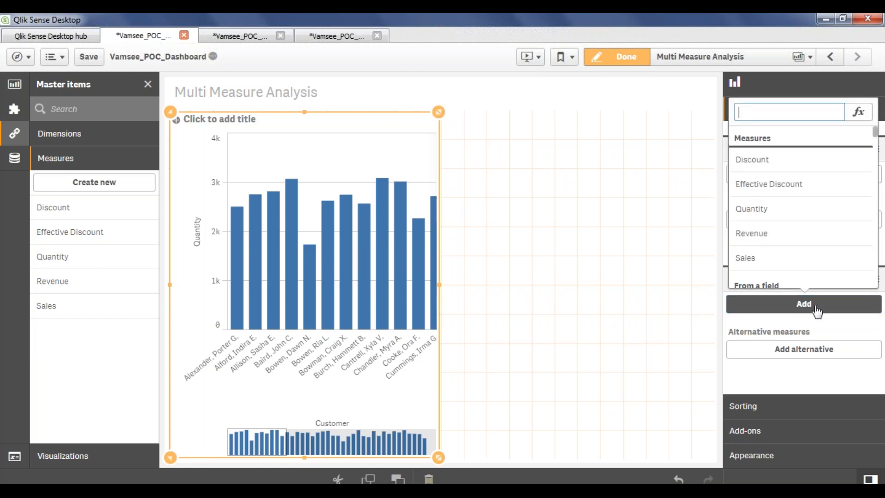
left_click(778, 259)
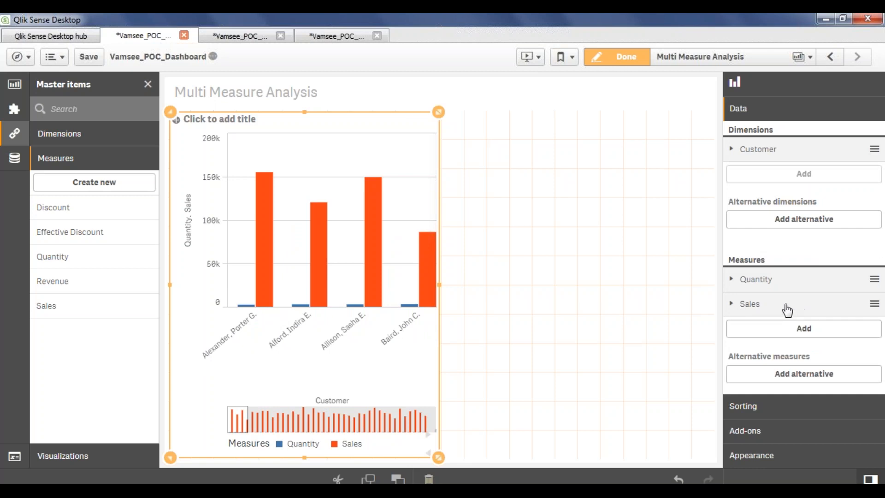
left_click(738, 304)
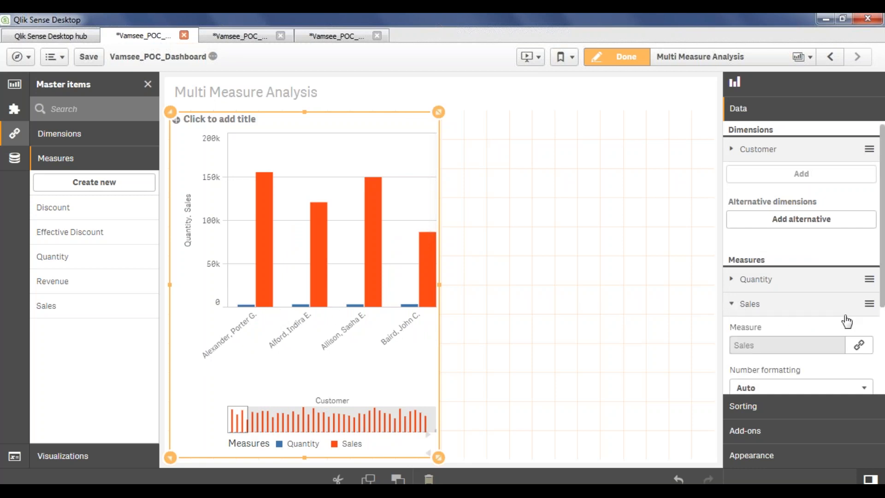
scroll(783, 318, "down", 3)
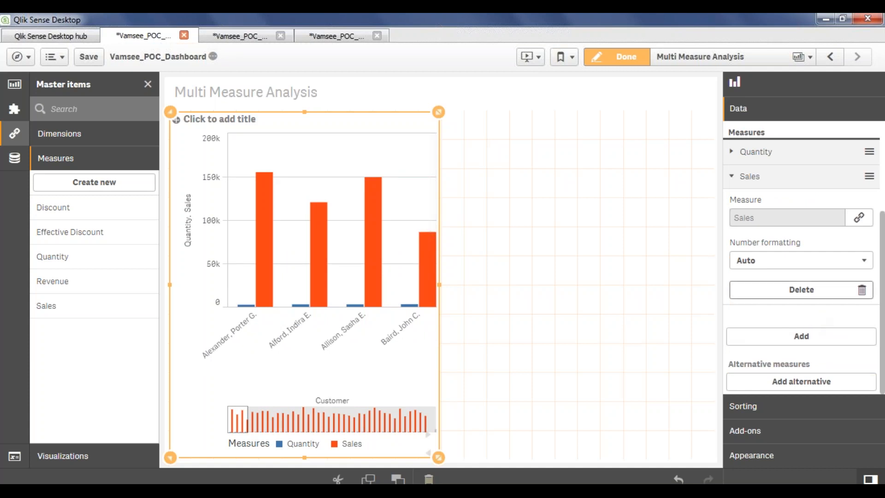
left_click(815, 289)
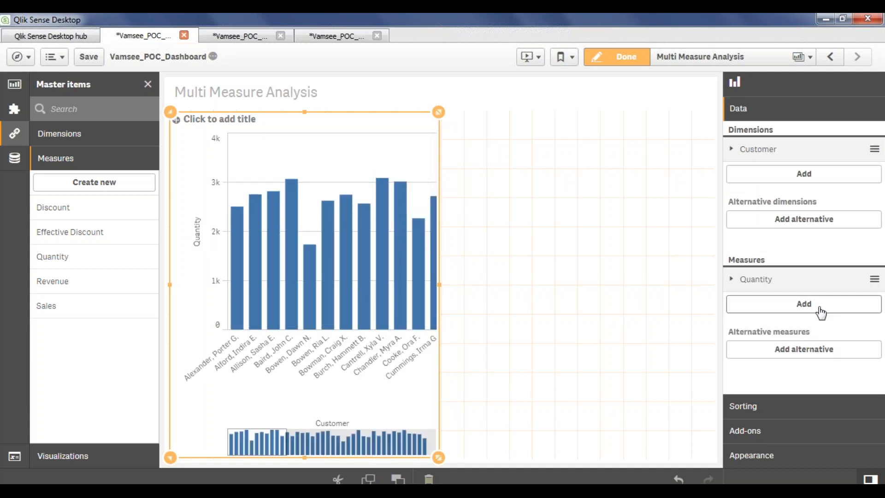
Step: Try Discount as a second measure beside Quantity in the Customer bar chart and remove it
left_click(819, 307)
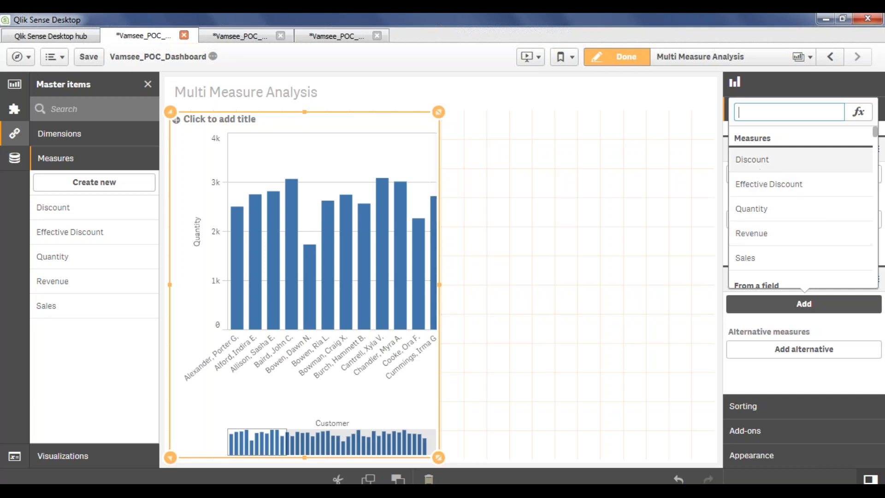
left_click(760, 159)
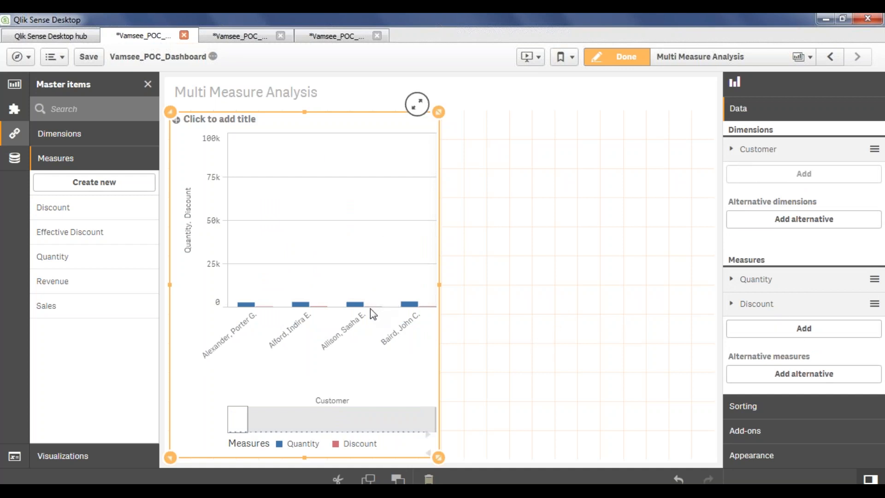
left_click(734, 306)
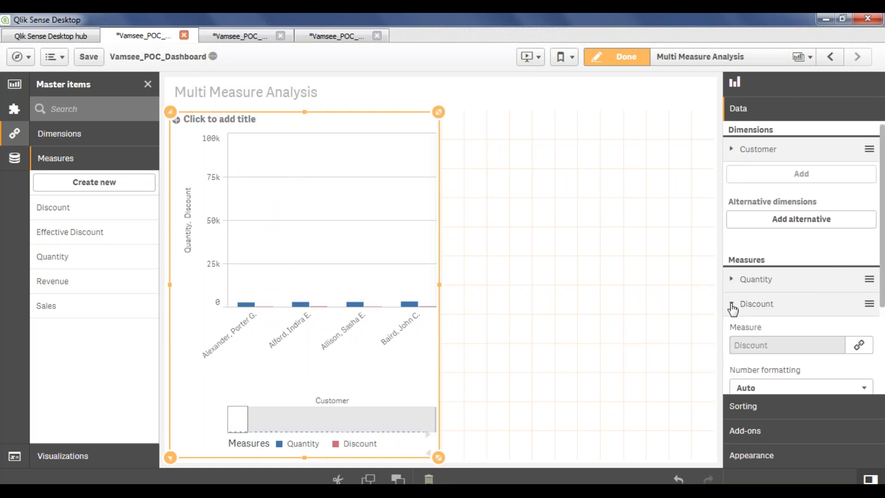
scroll(813, 334, "down", 3)
left_click(802, 289)
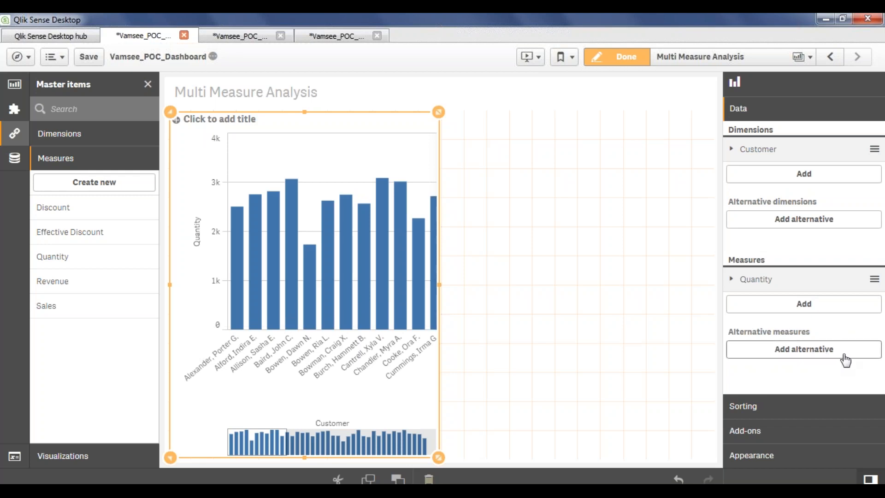
Step: Add Revenue as an alternative measure to the Customer bar chart
left_click(833, 359)
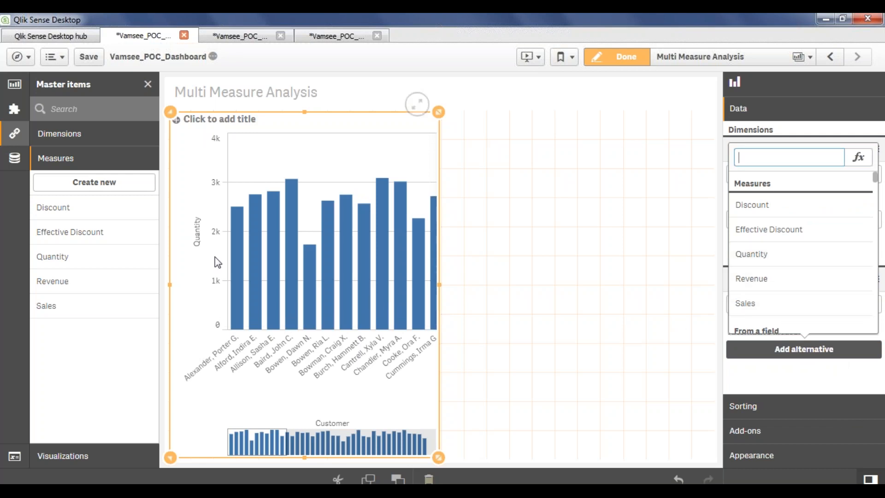
left_click(786, 286)
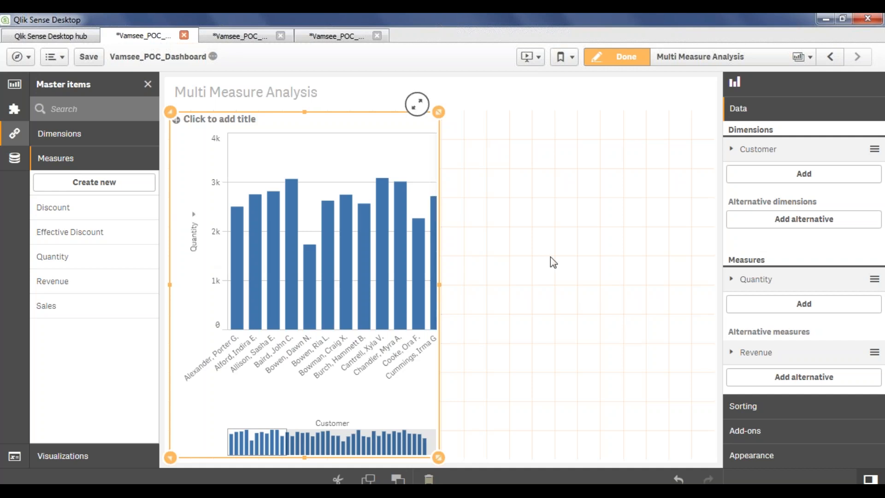
left_click(566, 256)
Step: Finish editing the sheet and switch the Customer bar chart's displayed measure from Quantity to Revenue
left_click(640, 58)
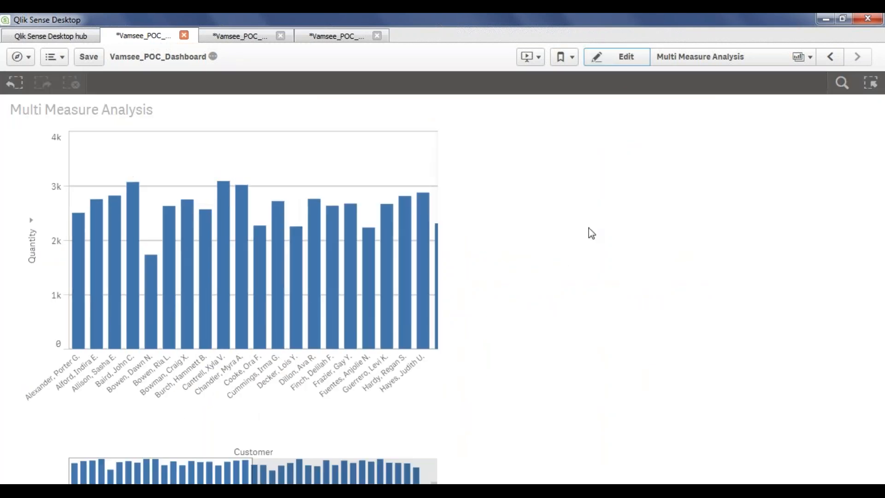
left_click(31, 240)
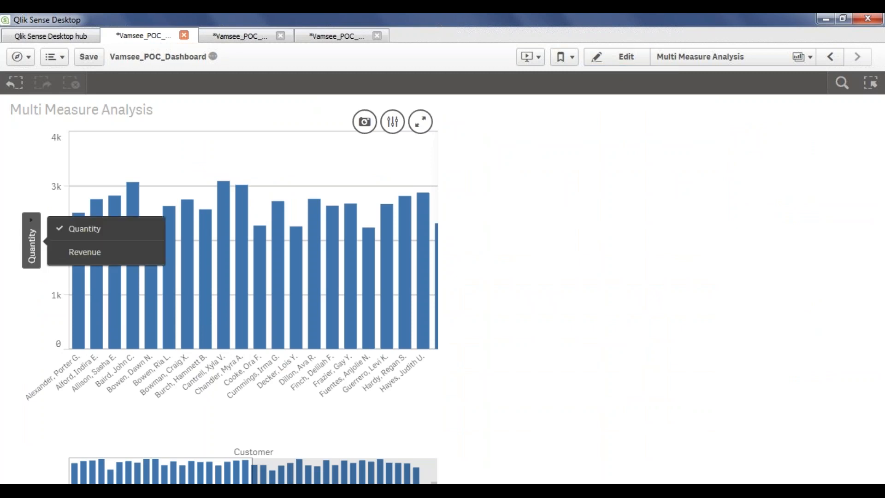
left_click(84, 251)
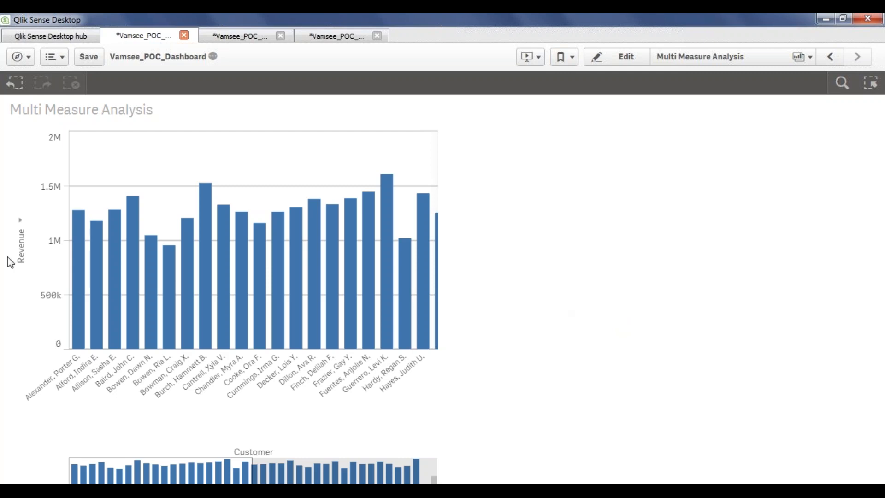
Step: Toggle the Customer bar chart repeatedly between Quantity and Revenue, ending on Revenue
left_click(22, 247)
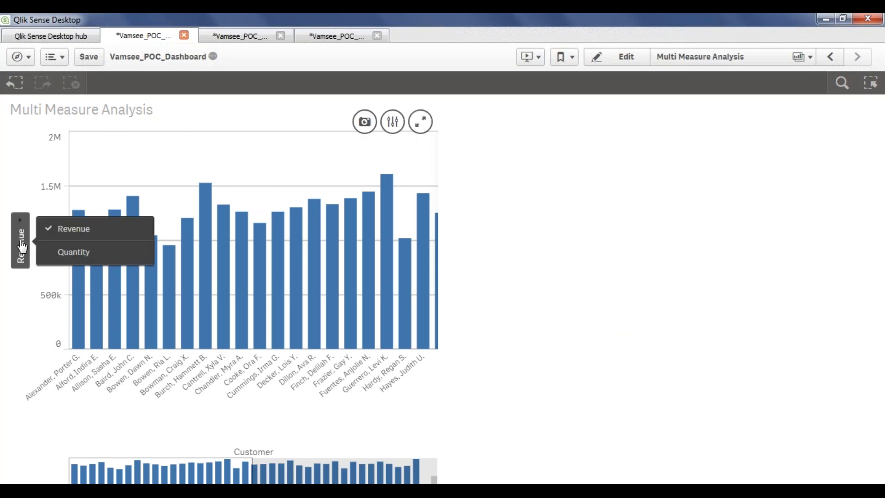
left_click(67, 253)
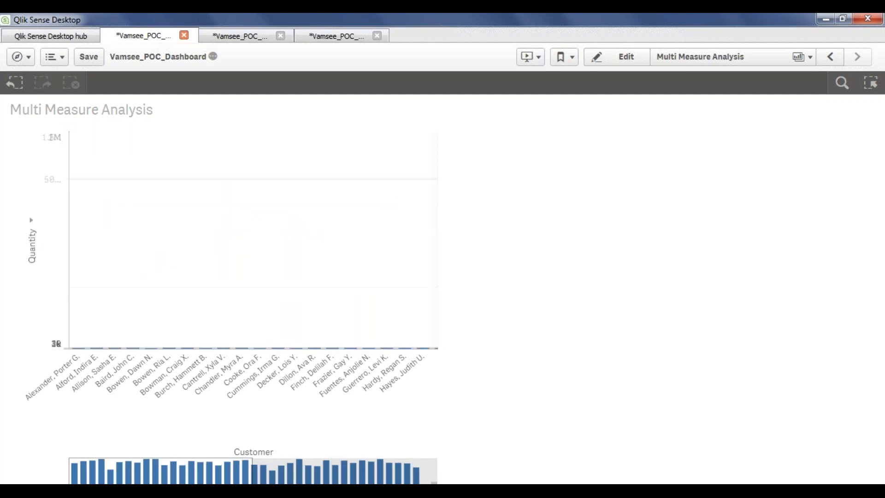
left_click(31, 248)
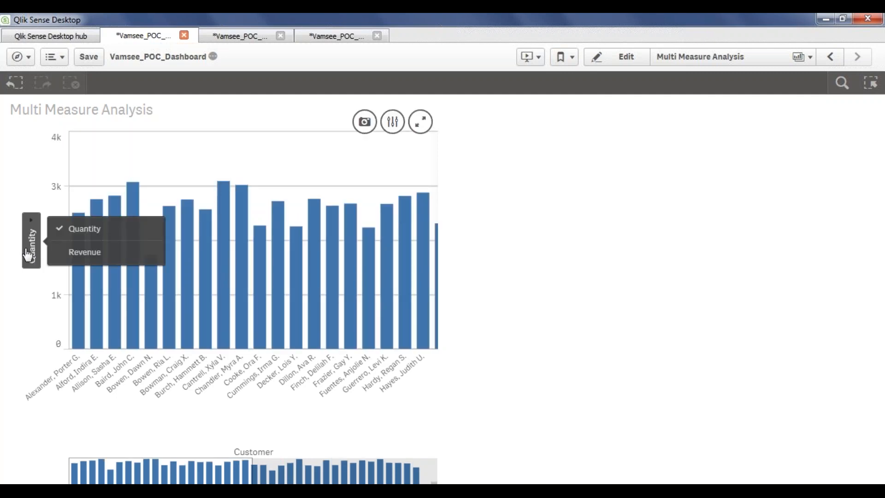
left_click(95, 258)
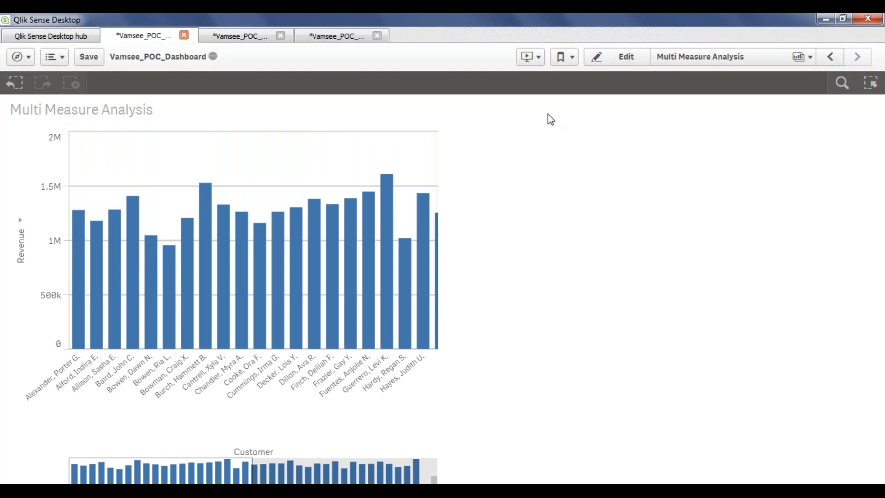
left_click(23, 260)
left_click(72, 252)
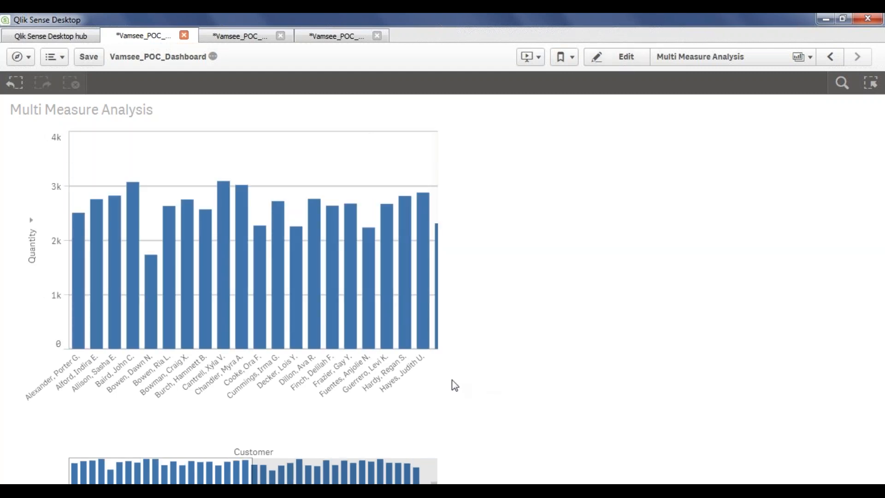
left_click(36, 252)
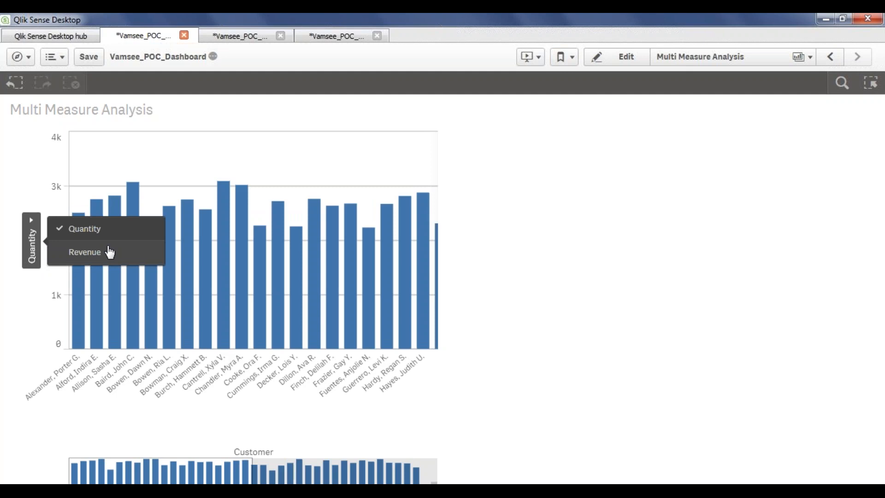
left_click(109, 253)
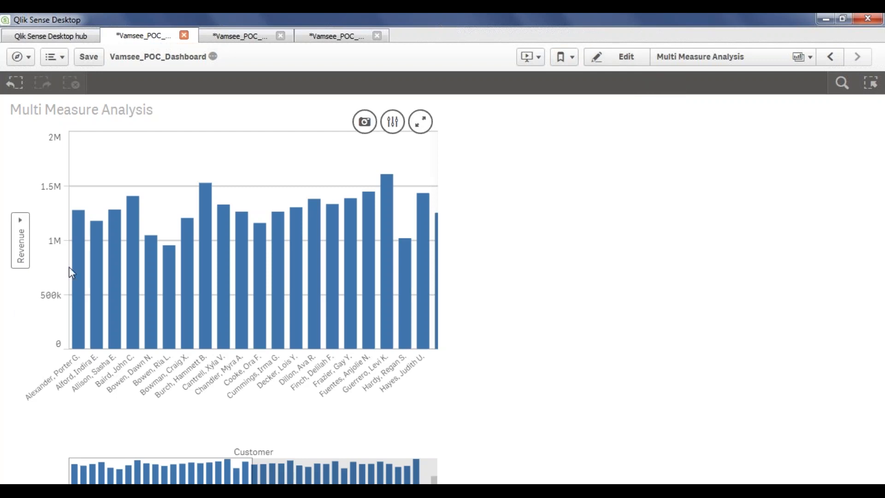
left_click(21, 239)
left_click(676, 134)
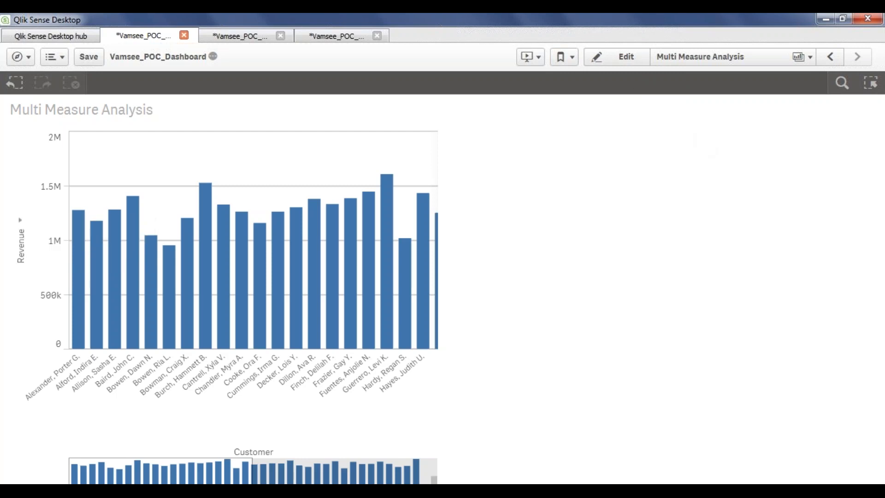
Step: Return to sheet editing and duplicate the Customer bar chart into the empty space beside it
left_click(627, 59)
left_click(333, 138)
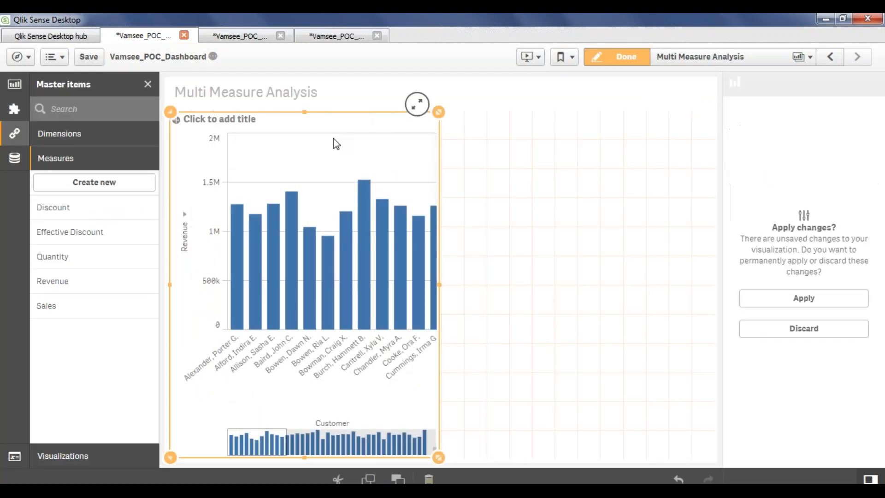
left_click(407, 60)
key("ctrl+v")
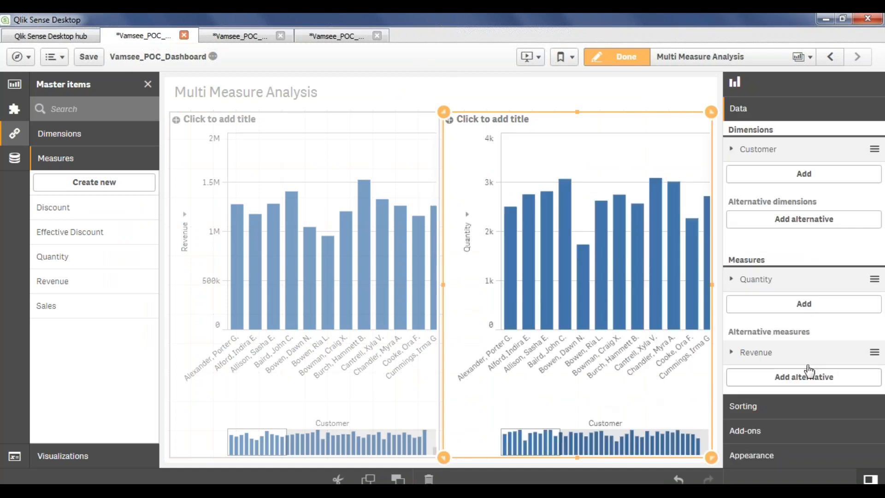
Step: Remove the alternative measure Revenue from the copied Customer bar chart
left_click(732, 352)
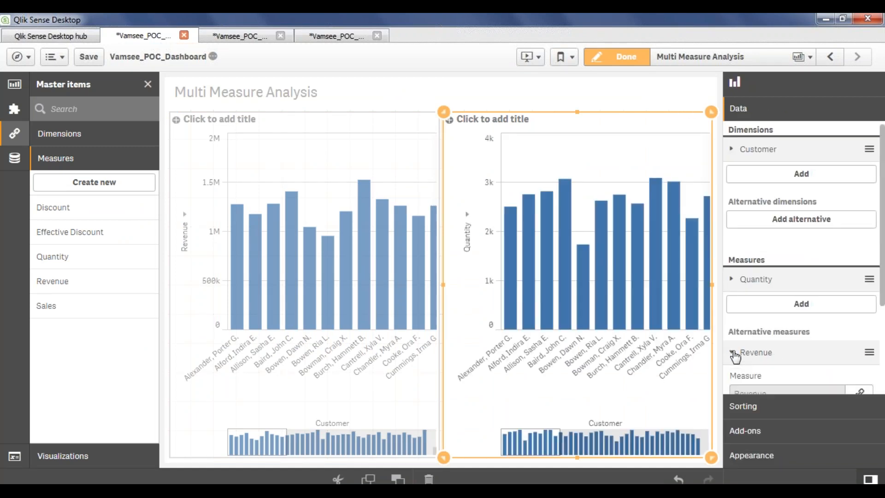
scroll(737, 355, "down", 3)
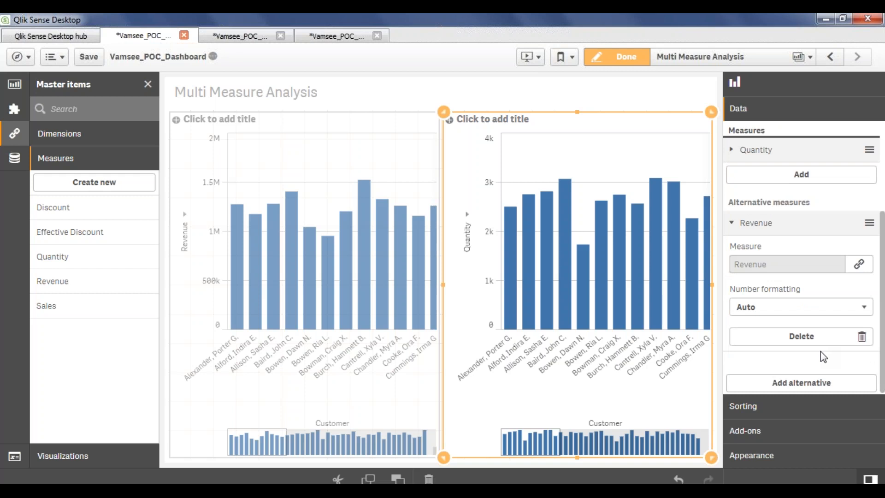
left_click(850, 341)
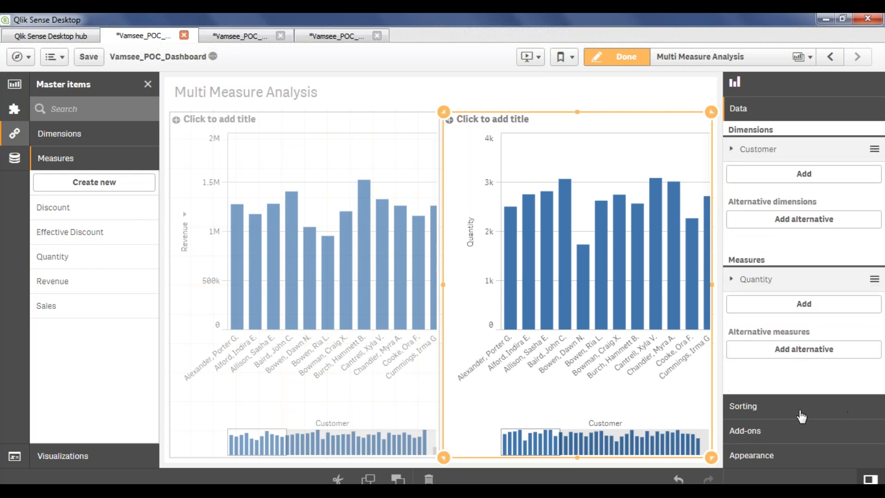
Step: Try Sales as a second measure beside Quantity in the copied bar chart and remove it
left_click(803, 303)
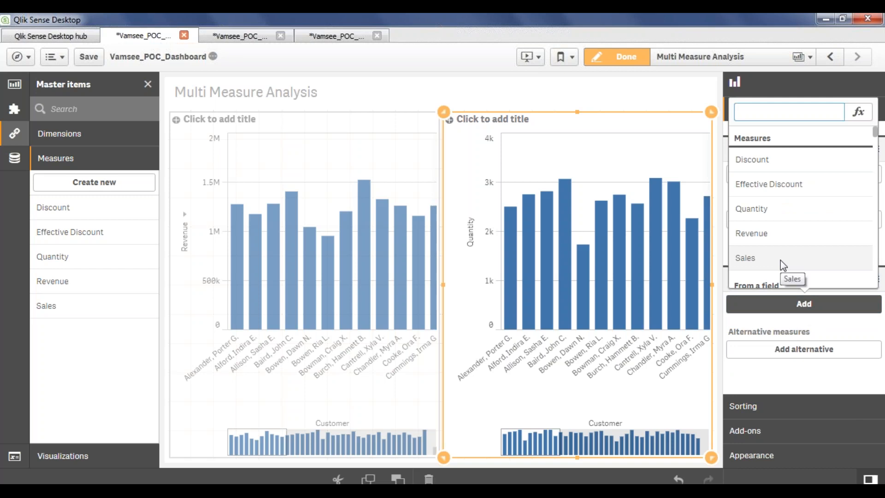
left_click(780, 260)
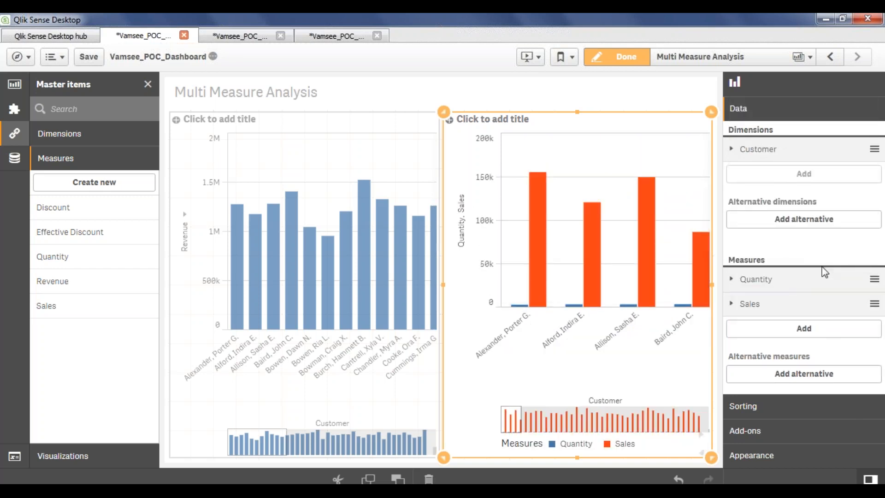
left_click(737, 304)
scroll(737, 306, "down", 1)
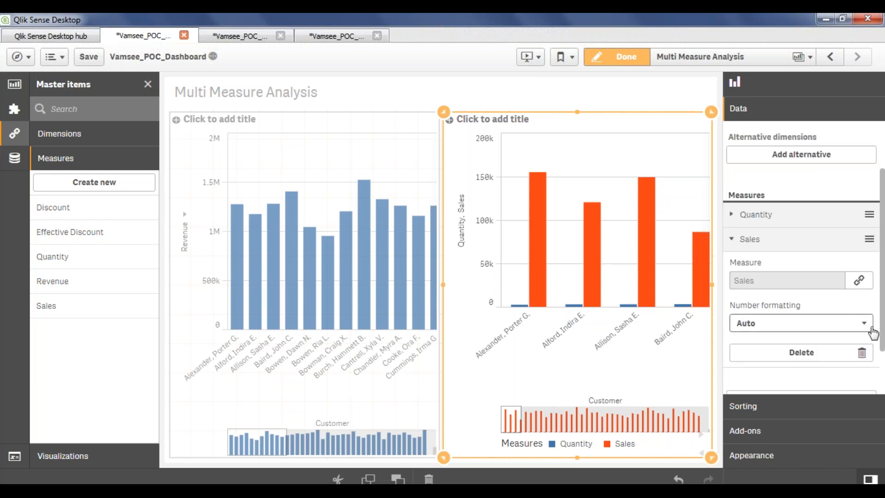
left_click(861, 352)
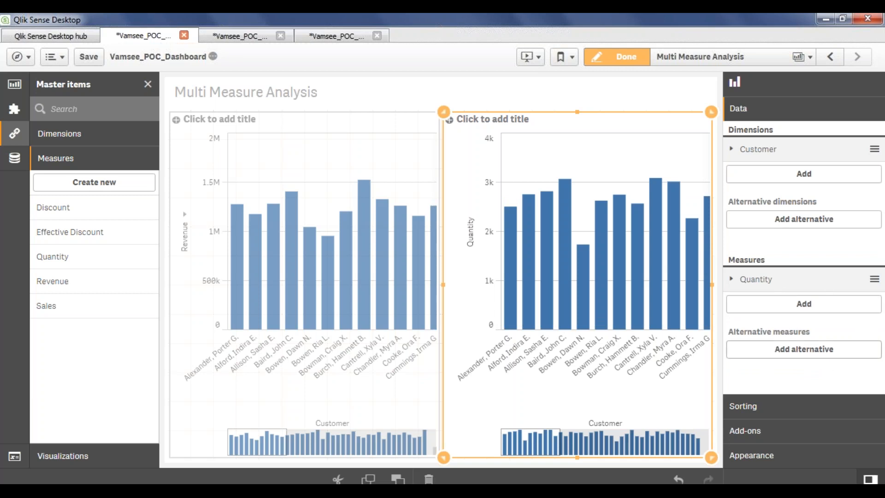
Step: Replace the Quantity measure of the copied Customer bar chart with Sales and Revenue
left_click(738, 282)
scroll(799, 330, "down", 1)
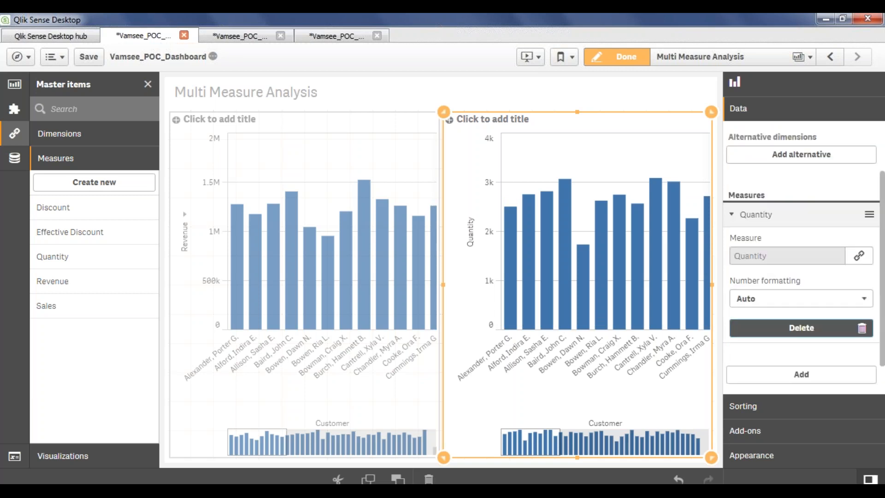
left_click(800, 330)
left_click(804, 279)
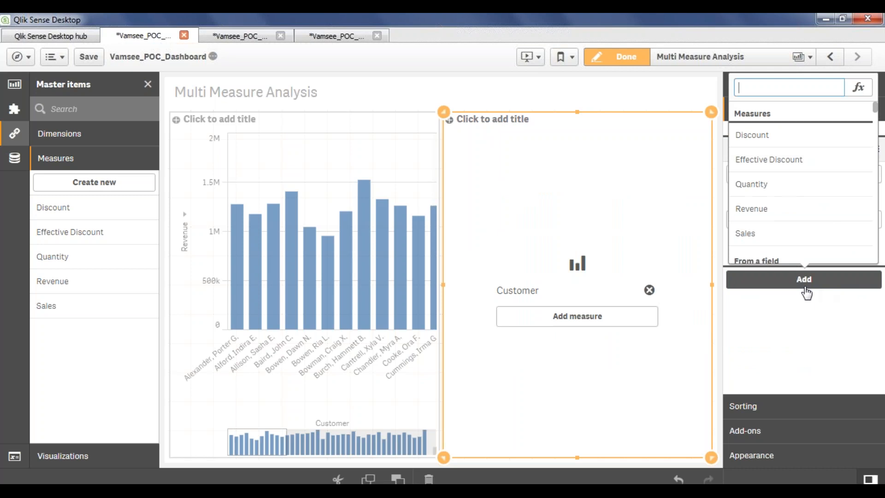
left_click(751, 231)
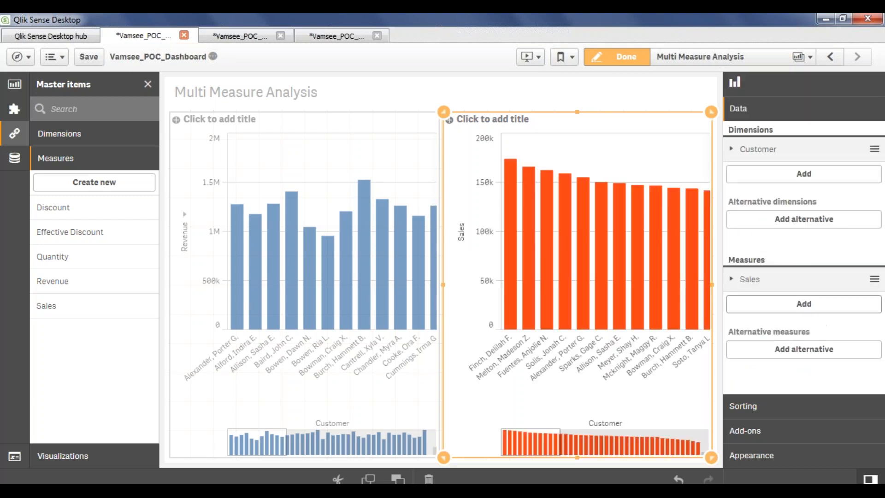
left_click(803, 305)
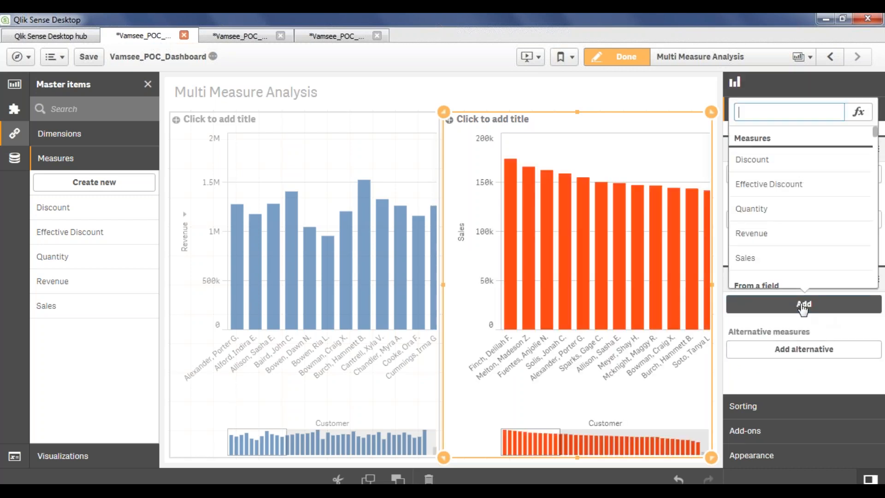
left_click(786, 241)
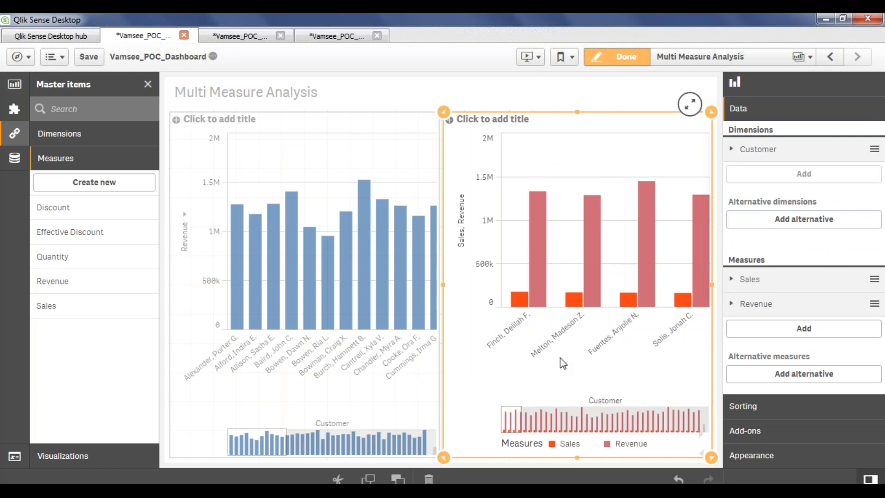
Step: Try Quantity as a third measure beside Sales and Revenue in the copied bar chart and remove it
left_click(812, 335)
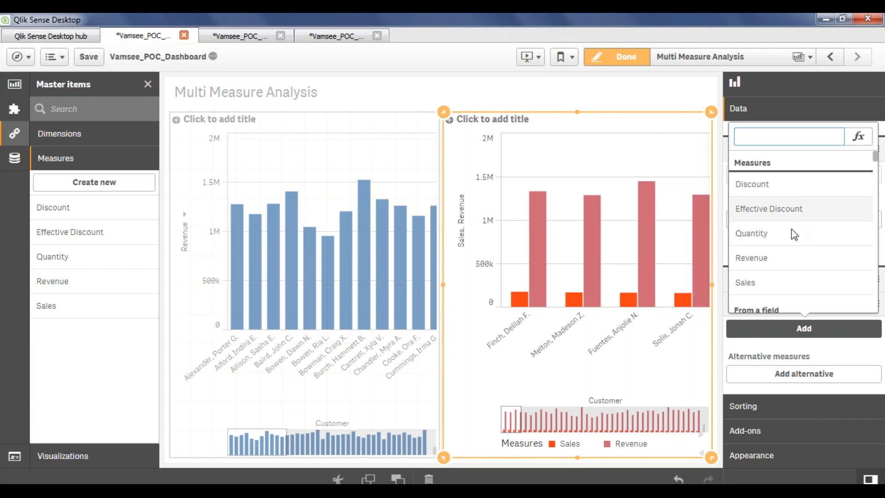
left_click(792, 243)
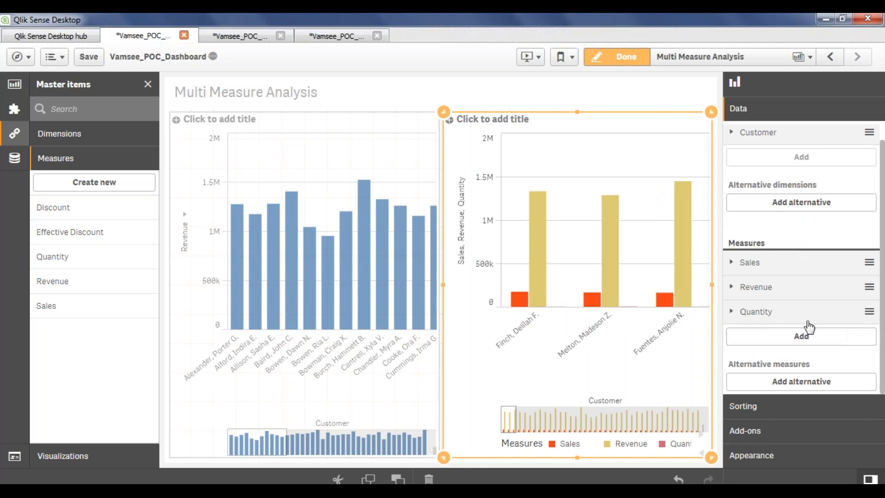
left_click(731, 317)
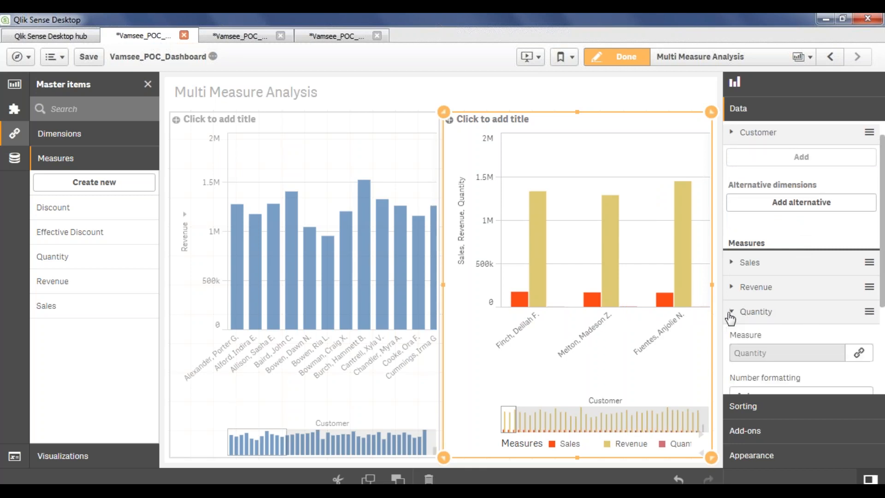
left_click(843, 296)
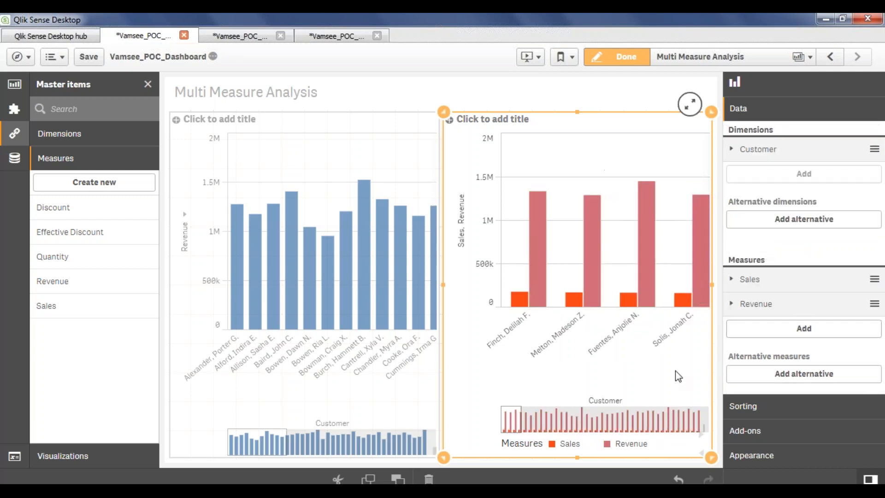
Step: Try the Stacked presentation on the Sales and Revenue chart, return it to Grouped, and select the original bar chart
left_click(790, 455)
scroll(809, 406, "down", 4)
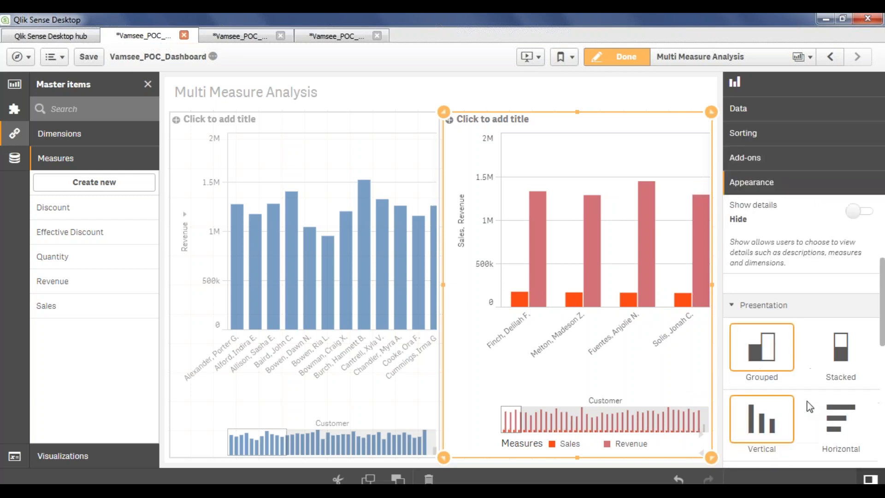
scroll(810, 407, "down", 3)
scroll(810, 406, "up", 2)
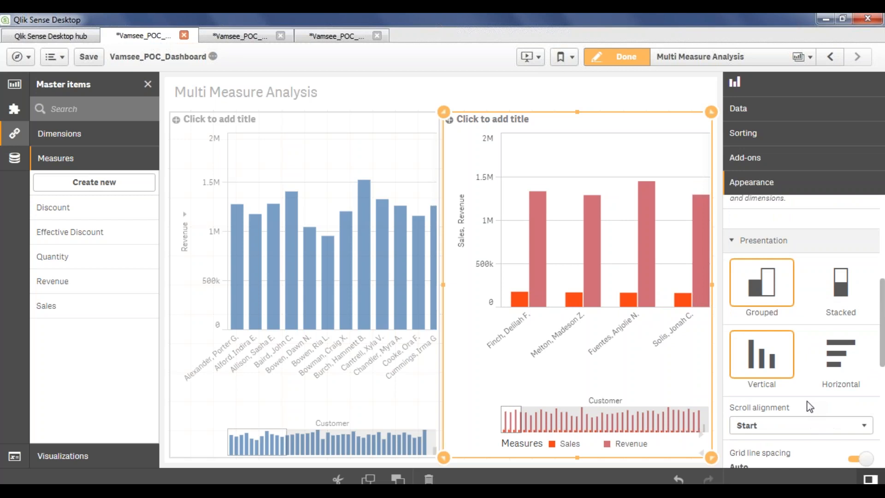
left_click(852, 307)
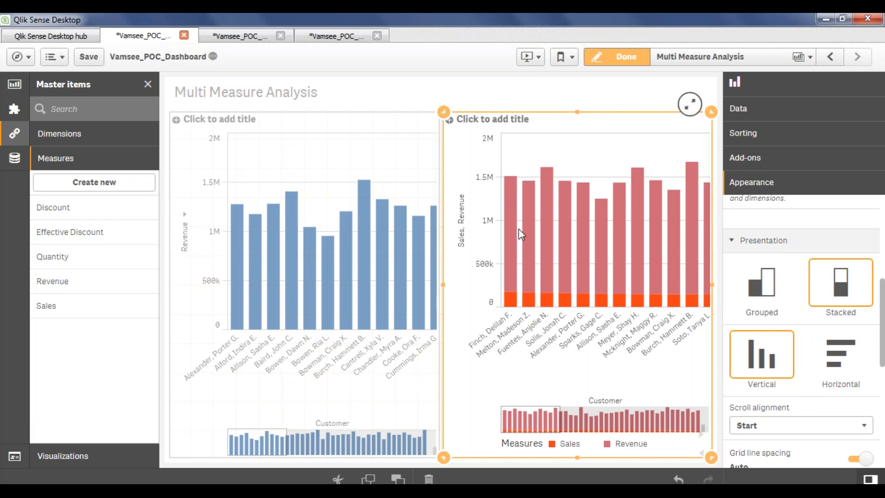
left_click(777, 298)
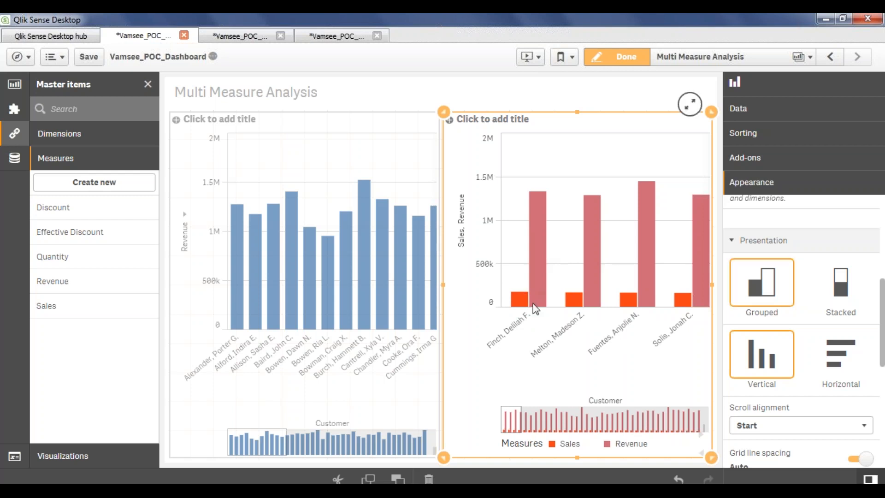
scroll(836, 366, "down", 5)
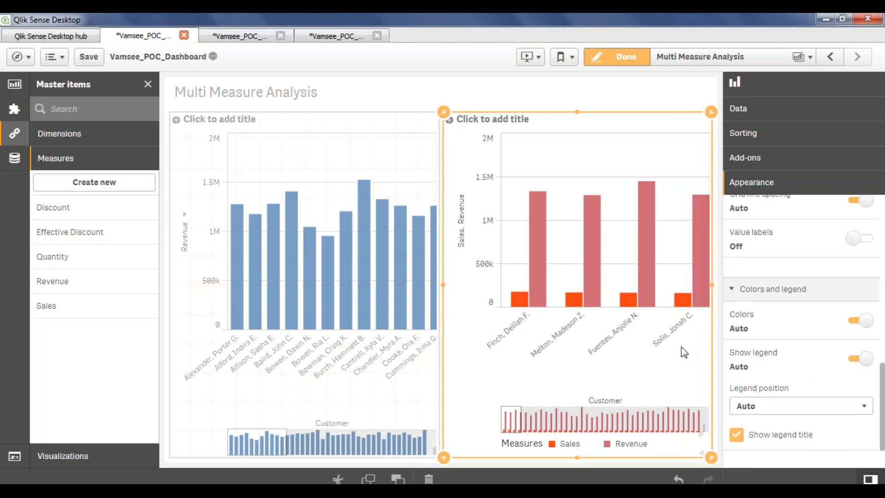
left_click(374, 357)
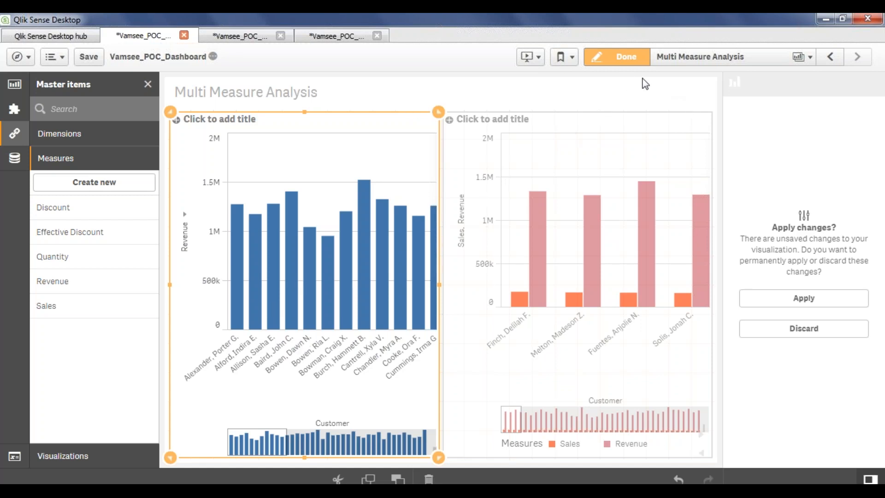
Step: Reopen the sheet for editing and permanently apply the pending changes to the original Customer bar chart
left_click(641, 58)
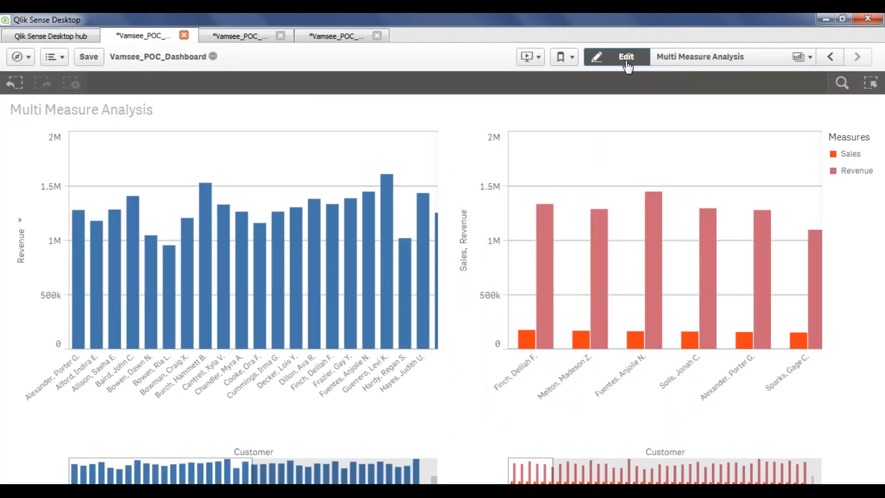
left_click(627, 60)
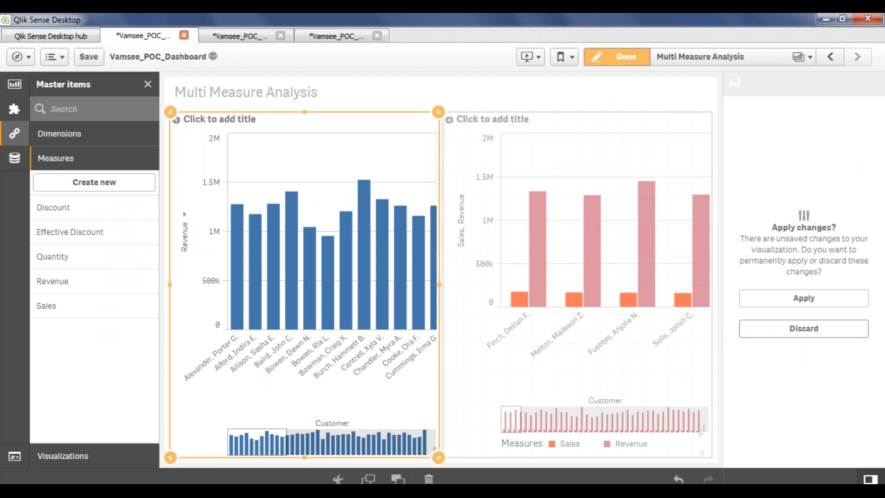
left_click(804, 298)
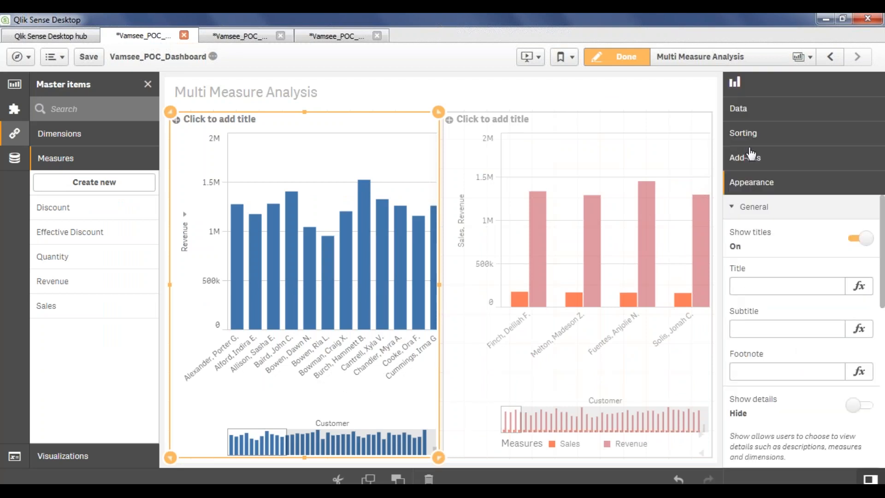
Step: Add Sales as an alternative measure beside Quantity in the original Customer bar chart
left_click(754, 109)
scroll(801, 258, "down", 2)
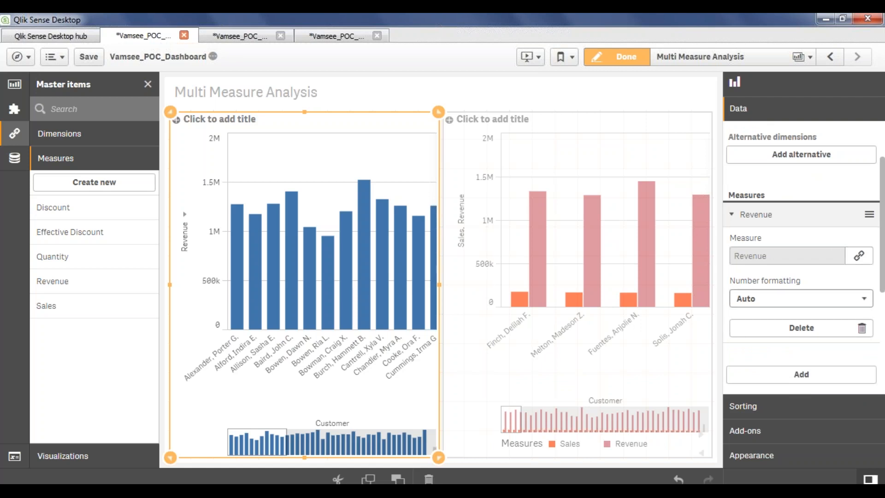
scroll(800, 299, "down", 2)
scroll(802, 299, "down", 4)
scroll(802, 299, "up", 2)
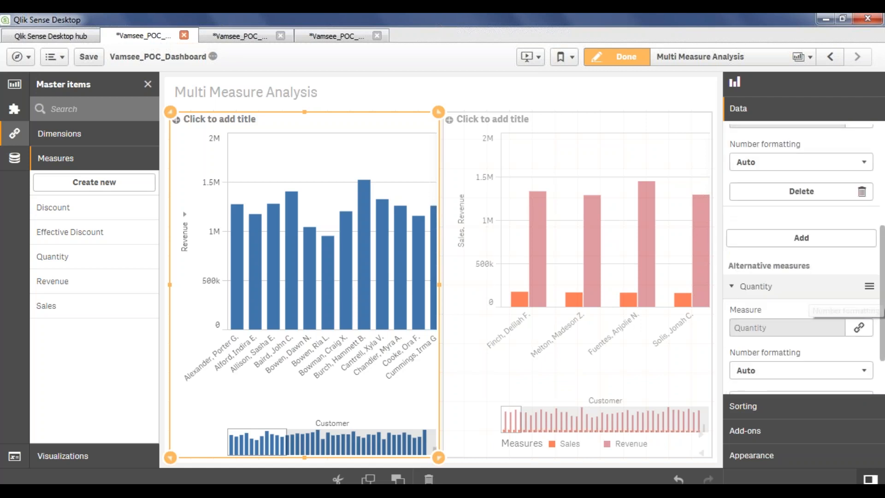
scroll(781, 312, "down", 2)
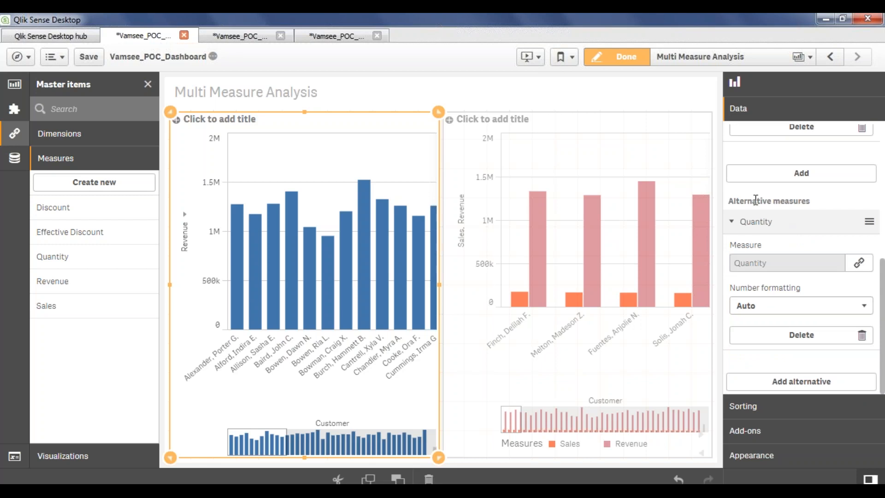
left_click(732, 223)
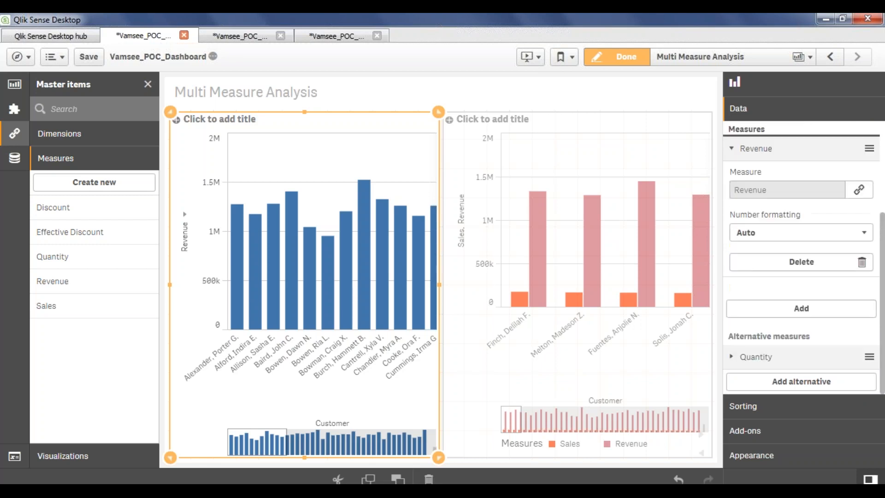
left_click(736, 158)
left_click(820, 219)
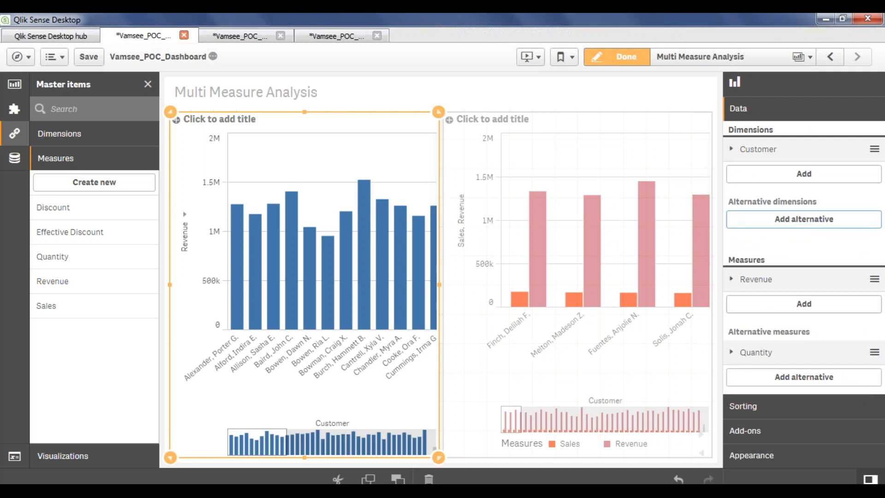
left_click(803, 381)
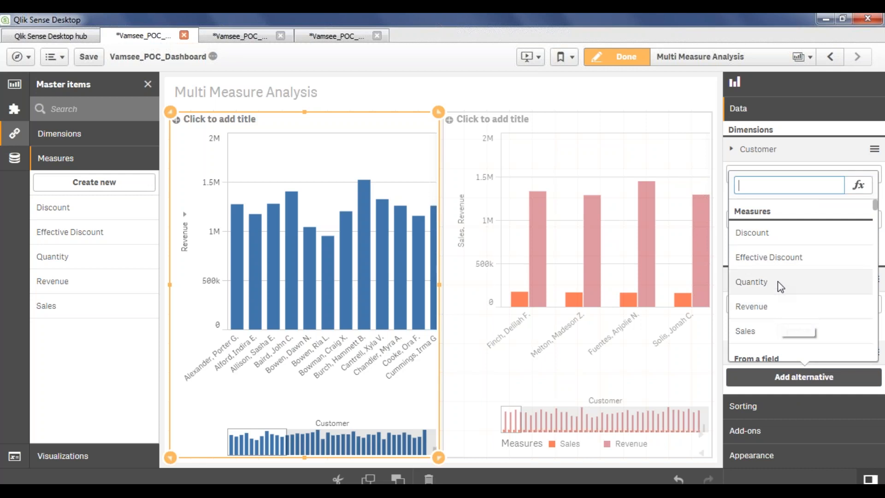
left_click(773, 329)
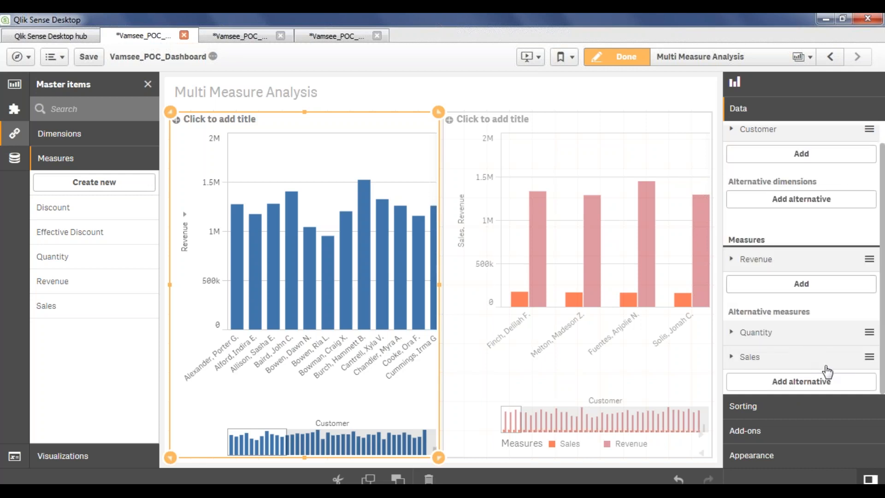
Step: Add Discount as another alternative measure of the original Customer bar chart
left_click(814, 389)
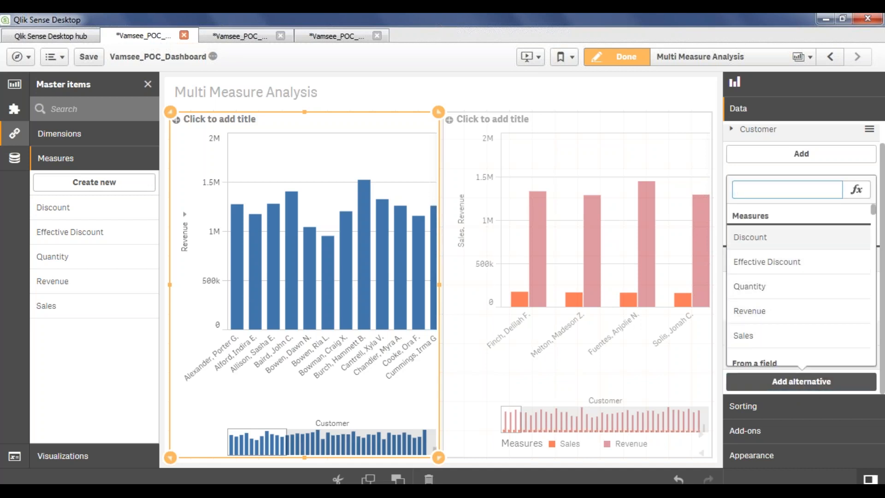
left_click(765, 237)
scroll(801, 263, "down", 1)
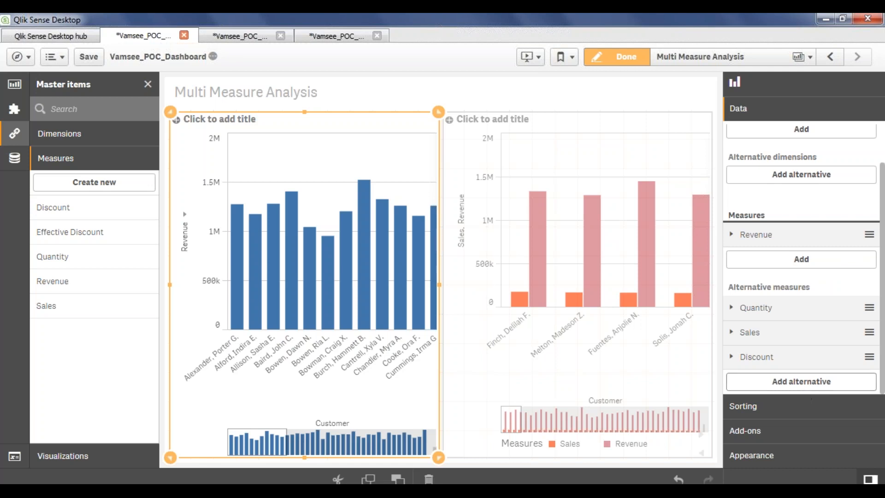
Step: Give the original bar chart custom colors by measure, using Revenue and the Sequential gradient scheme
left_click(768, 458)
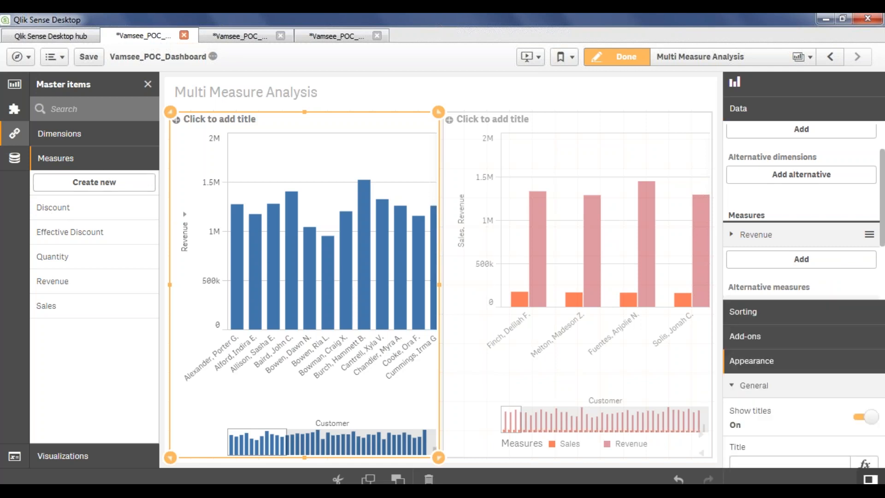
scroll(811, 391, "down", 5)
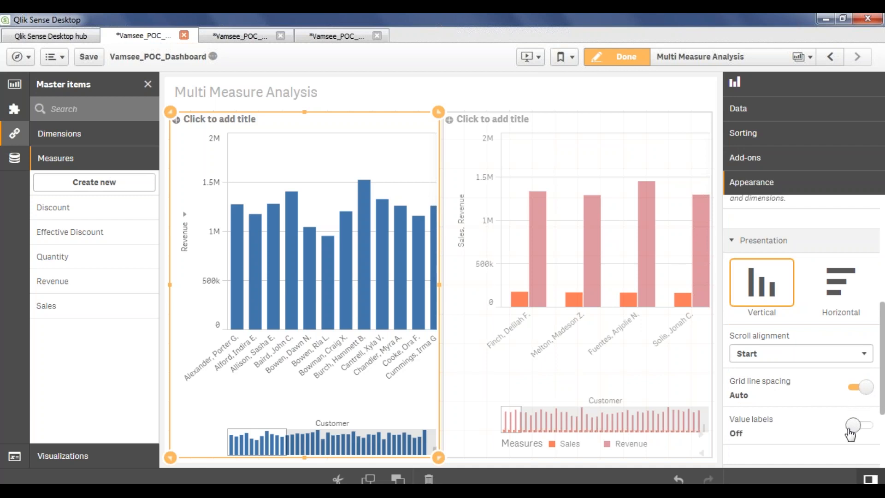
scroll(864, 435, "up", 2)
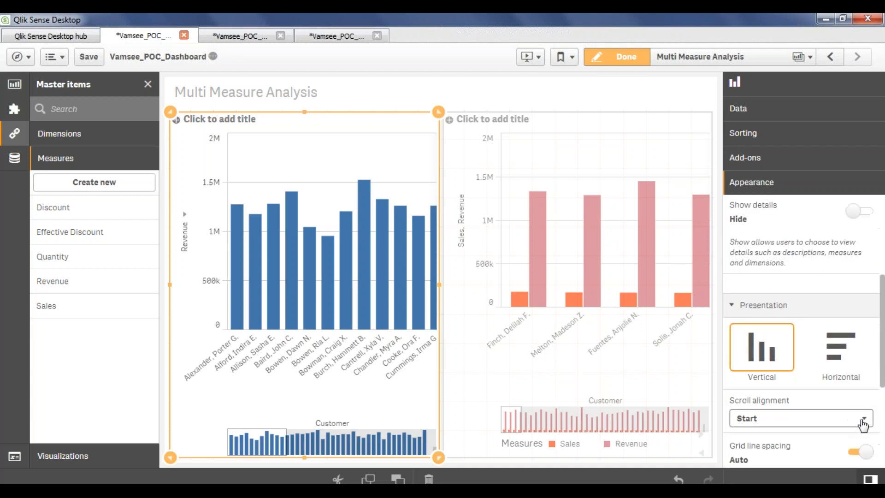
scroll(863, 424, "down", 5)
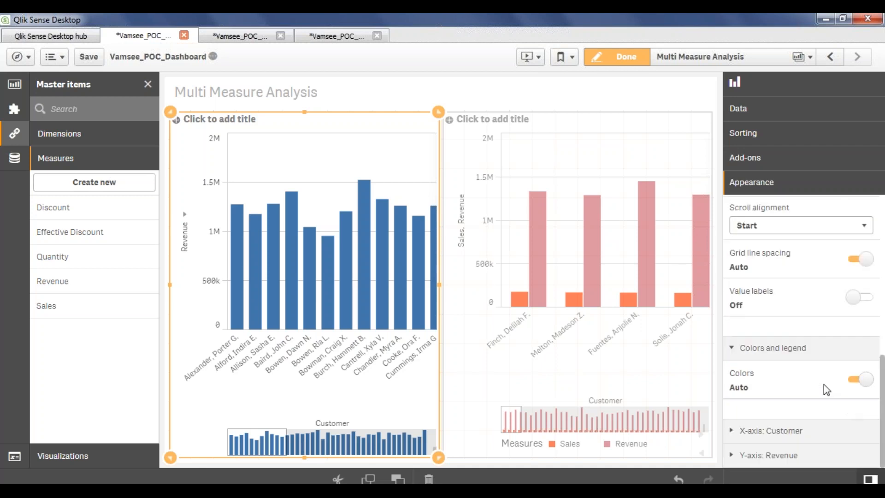
left_click(861, 379)
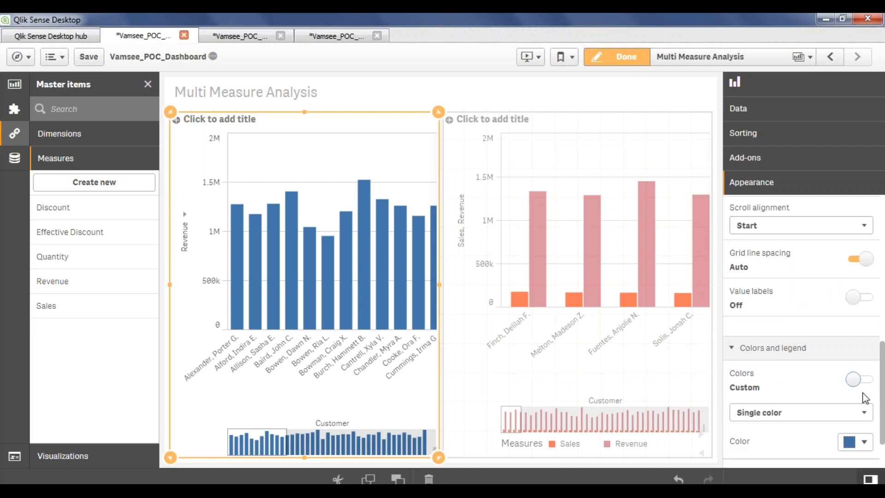
left_click(866, 442)
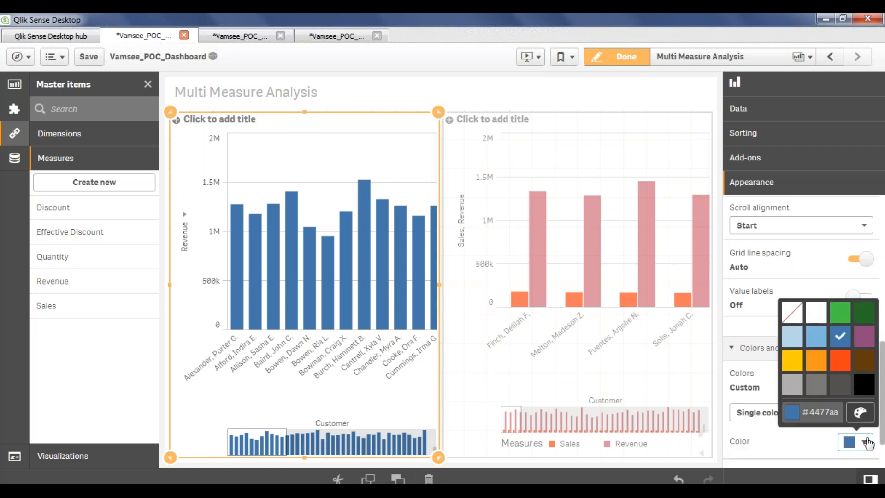
left_click(767, 440)
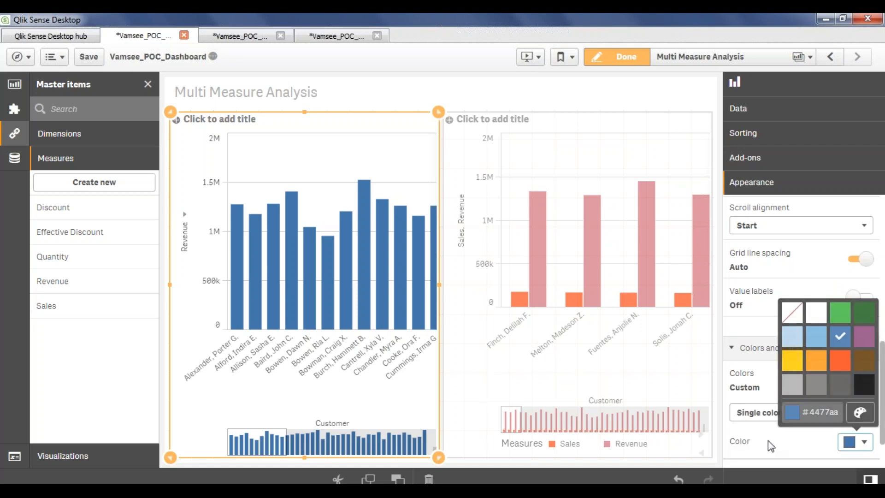
left_click(783, 412)
left_click(790, 449)
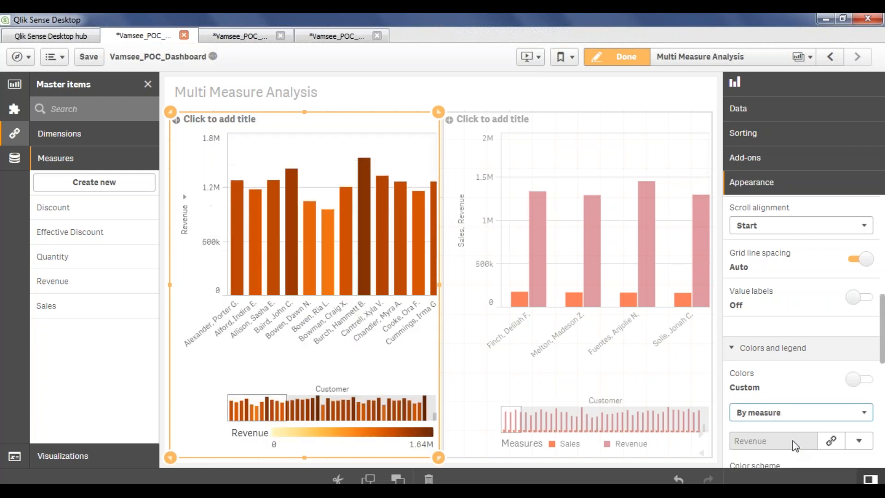
scroll(806, 428, "down", 4)
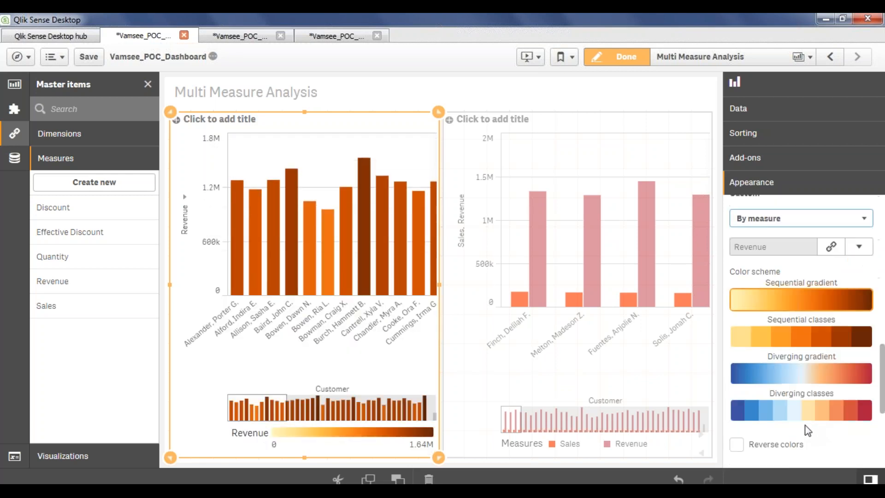
left_click(870, 300)
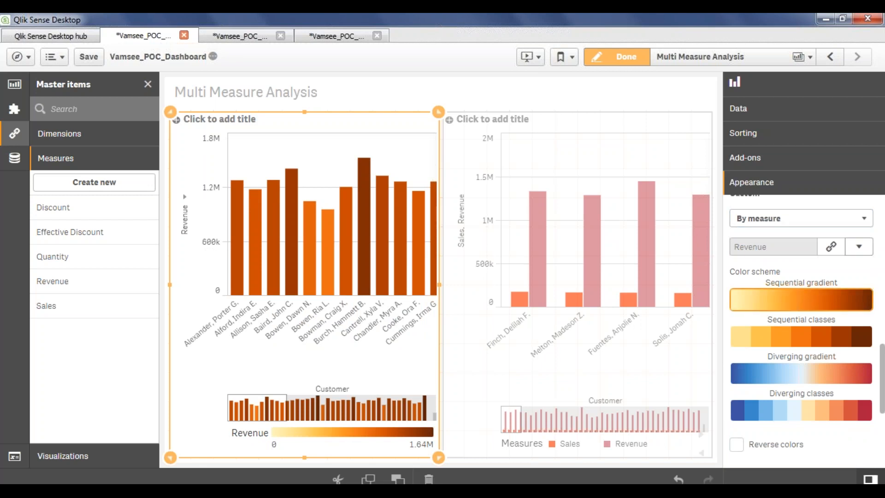
left_click(869, 252)
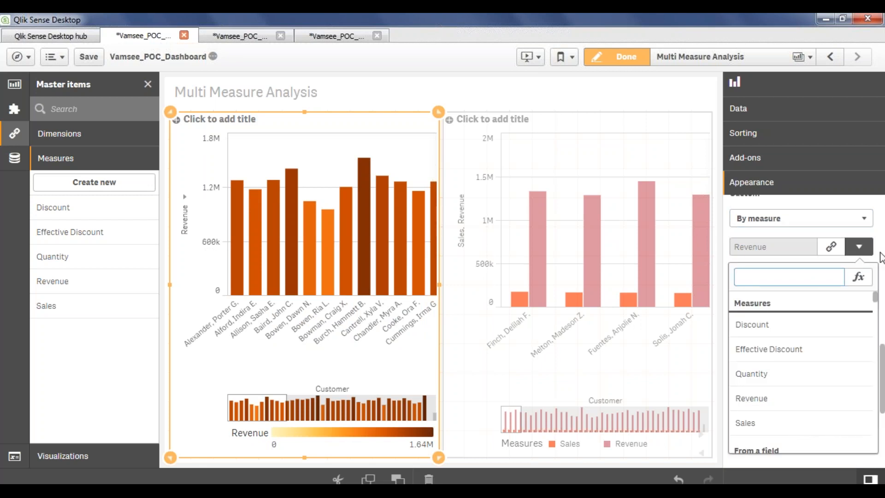
Step: Turn on automatic value labels for the original bar chart and finish editing the sheet
scroll(881, 257, "up", 5)
scroll(882, 348, "down", 2)
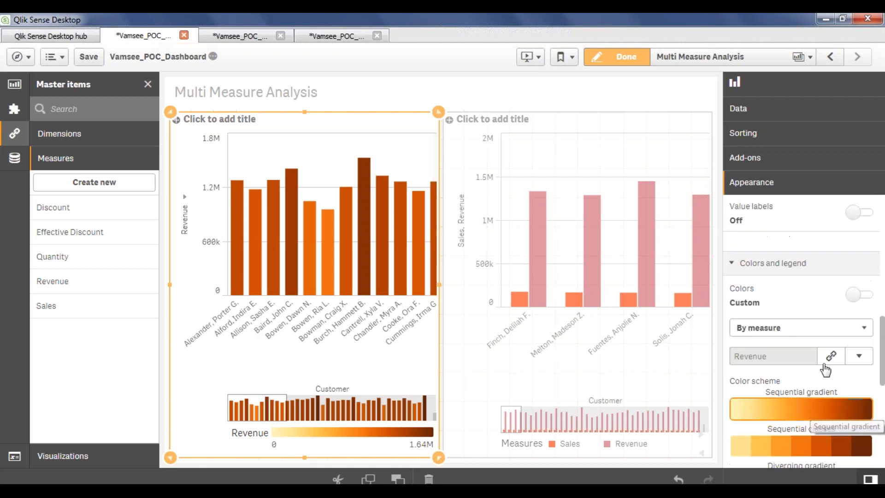
scroll(825, 370, "up", 1)
left_click(859, 277)
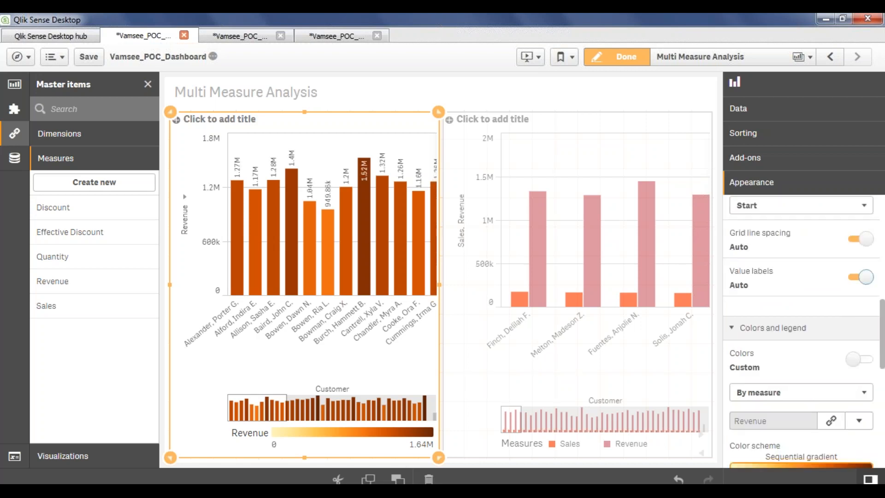
scroll(794, 412, "down", 3)
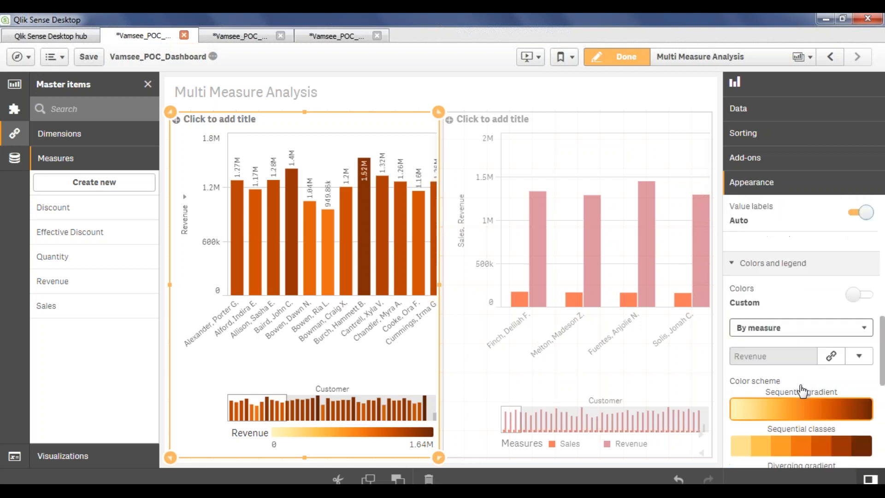
left_click(607, 58)
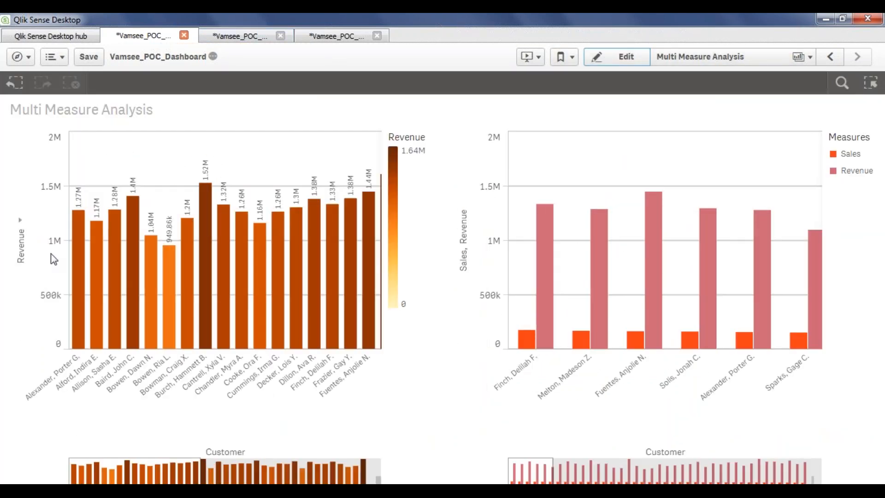
Step: Switch the original chart's displayed measure to Quantity, Discount, Revenue and Sales in turn, and set it back to Quantity
left_click(21, 235)
left_click(67, 228)
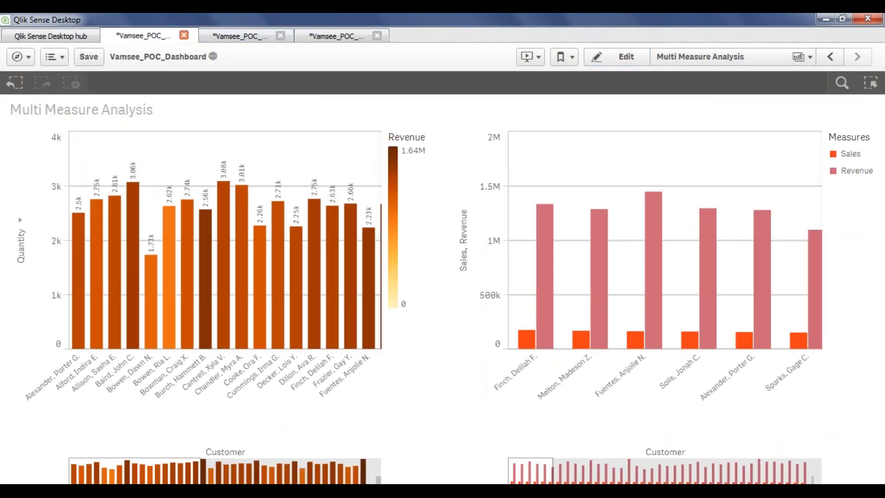
left_click(28, 245)
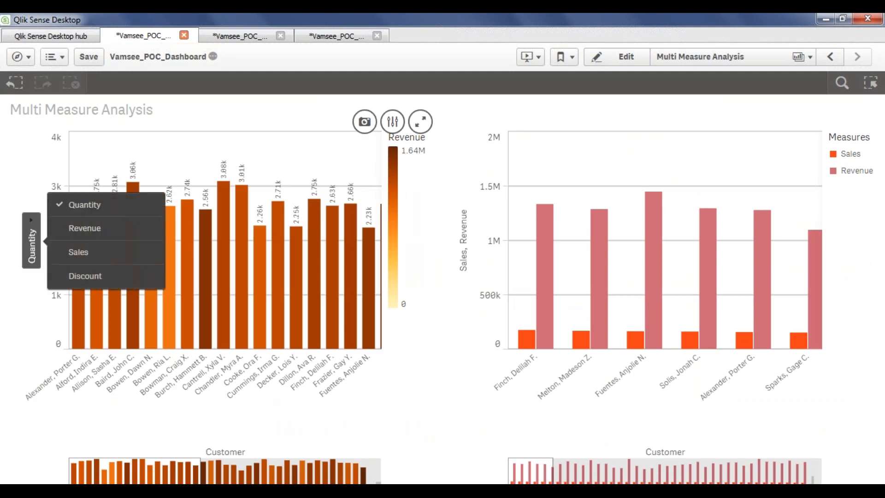
left_click(74, 276)
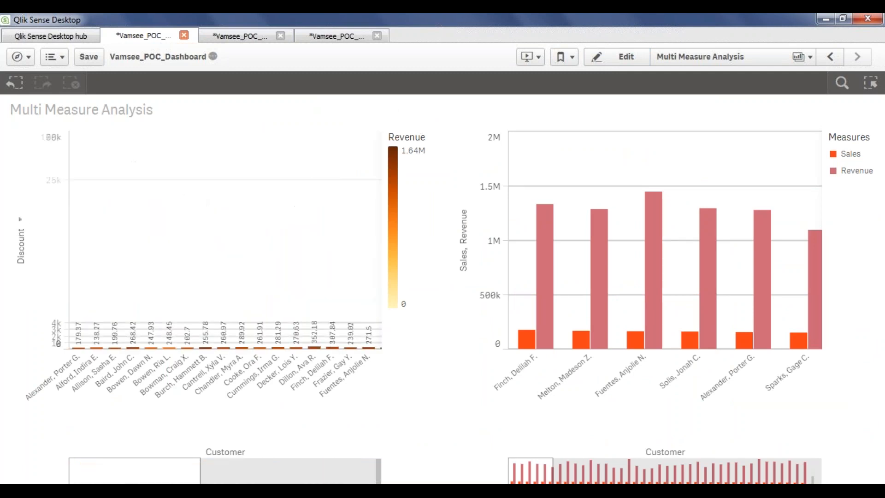
left_click(22, 254)
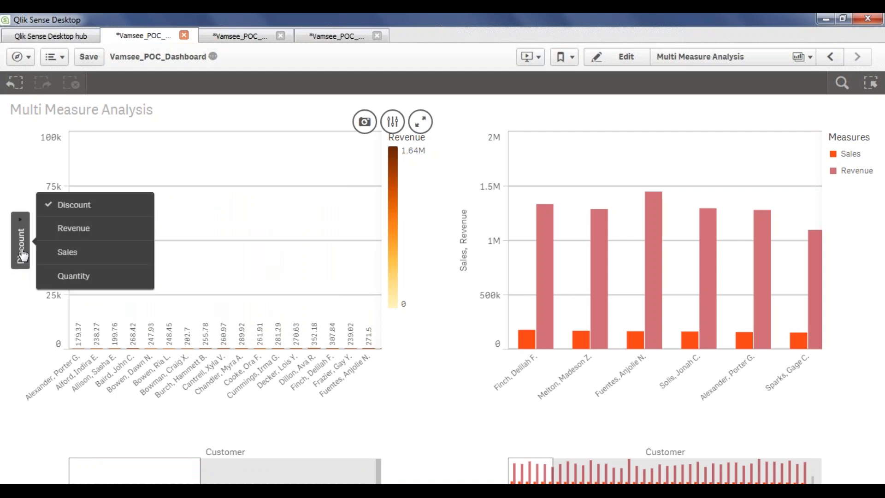
left_click(65, 230)
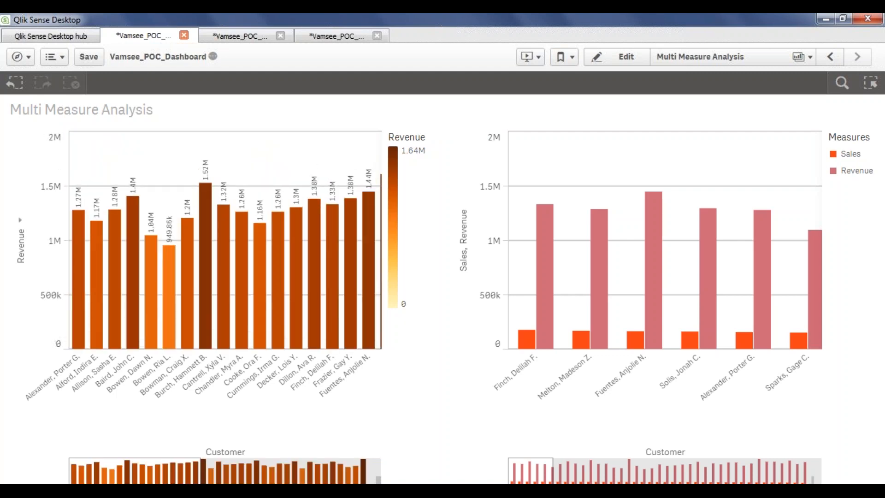
left_click(14, 252)
left_click(68, 252)
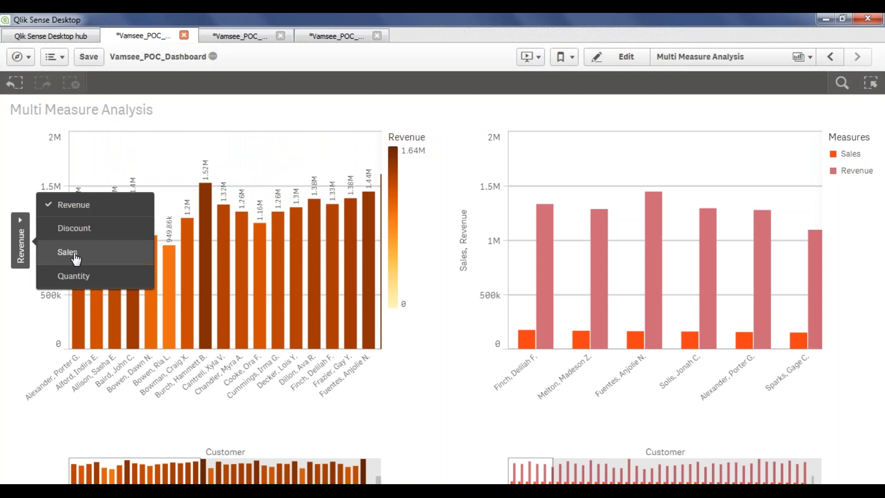
left_click(21, 252)
left_click(68, 280)
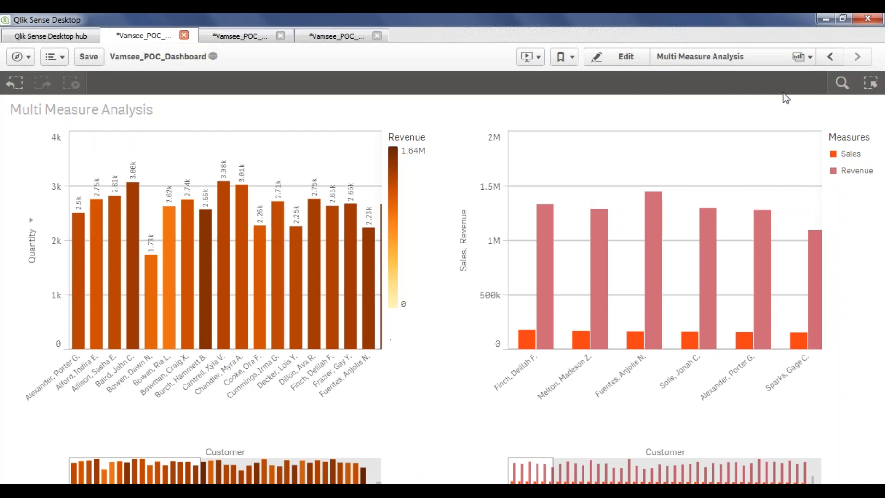
Step: Permanently apply the original bar chart's pending changes, review its main and alternative measures, and finish editing the sheet
left_click(608, 64)
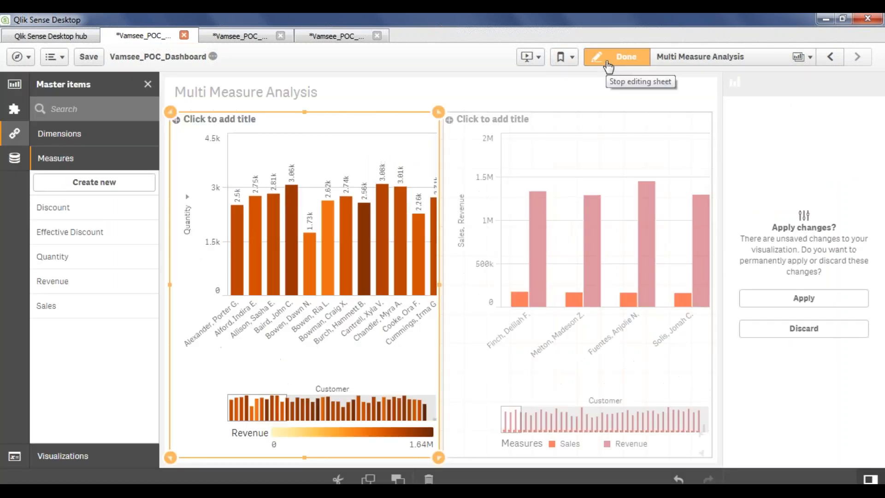
left_click(838, 306)
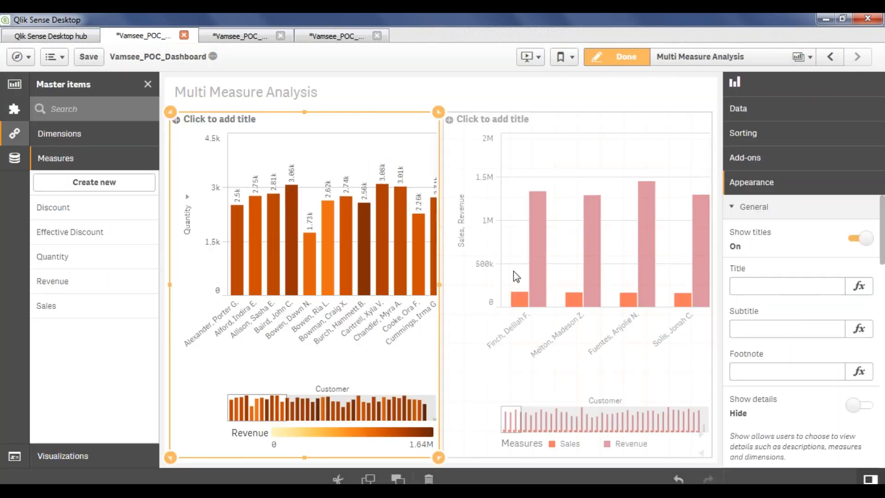
left_click(748, 109)
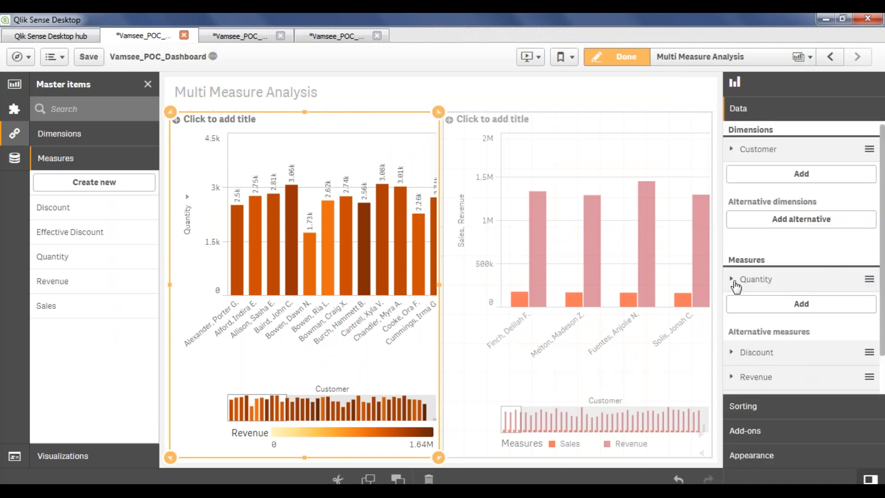
left_click(734, 284)
left_click(733, 283)
scroll(793, 371, "down", 2)
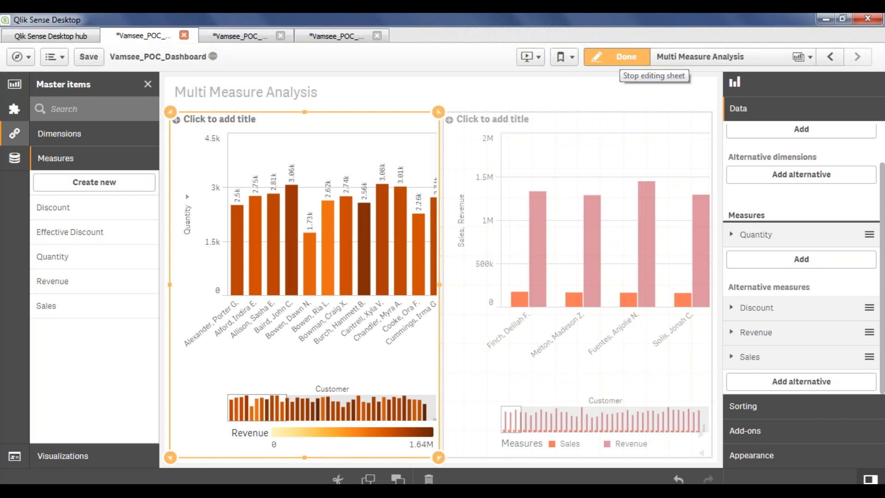
left_click(636, 57)
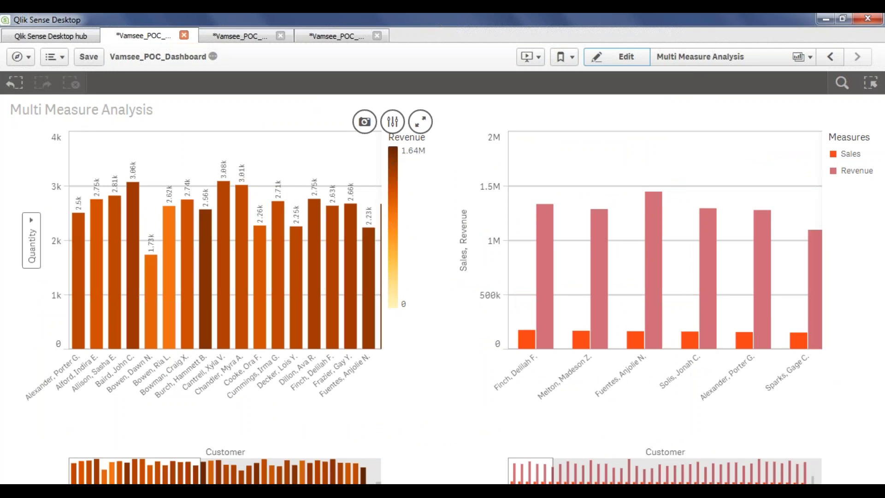
Step: Switch the original chart's displayed measure to Discount and then to Revenue, and look through the bars of further customers
left_click(34, 245)
left_click(69, 229)
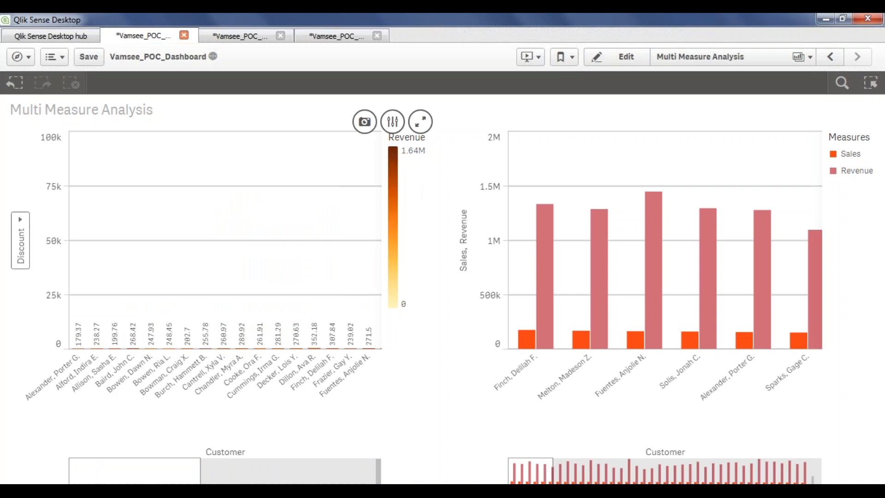
left_click(20, 241)
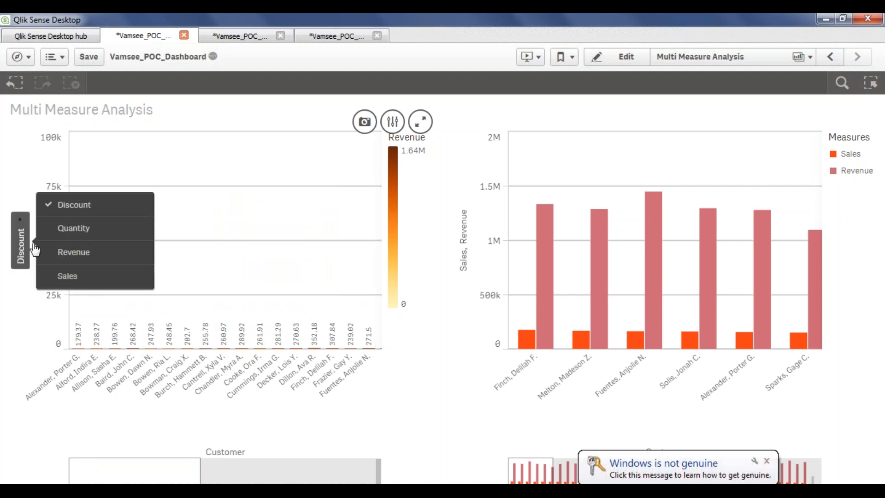
left_click(77, 253)
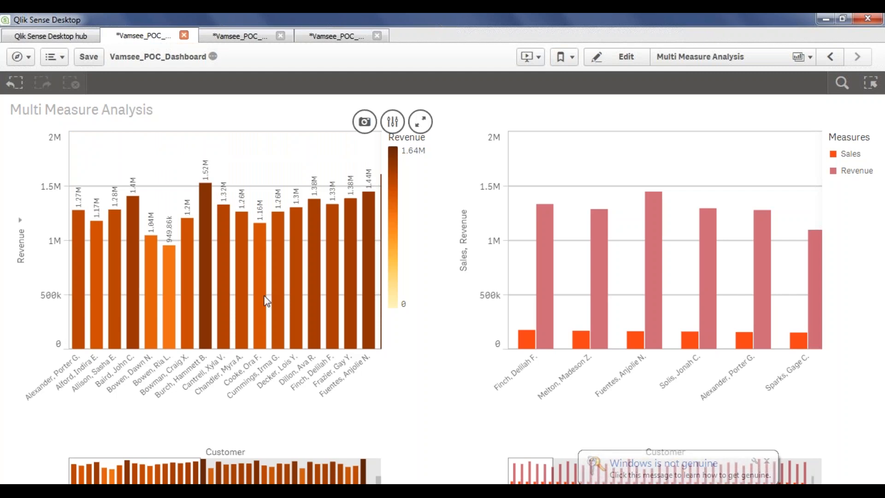
scroll(277, 295, "down", 2)
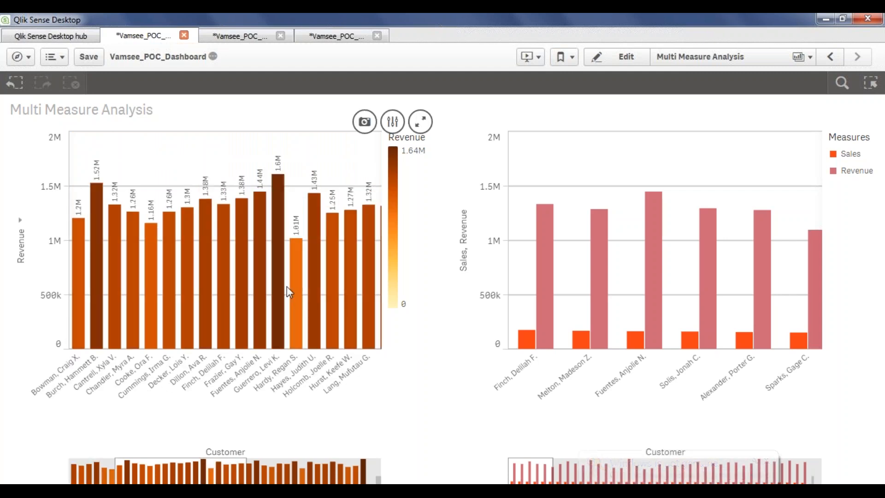
scroll(288, 292, "down", 4)
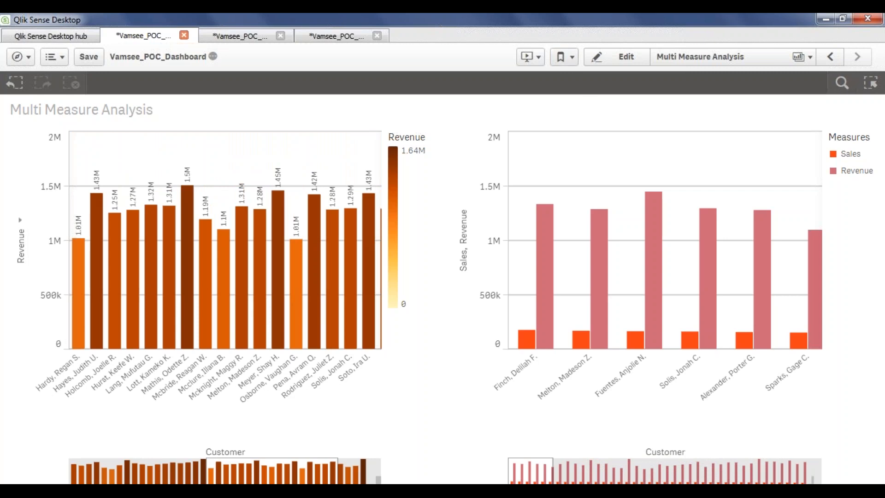
Step: Edit the sheet and title the original bar chart "Multi measure Analysis (Alternative)"
left_click(621, 56)
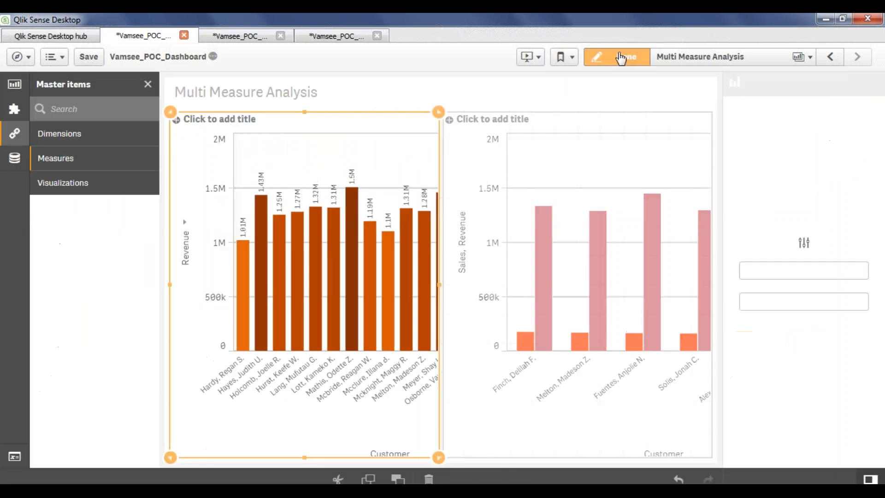
left_click(251, 116)
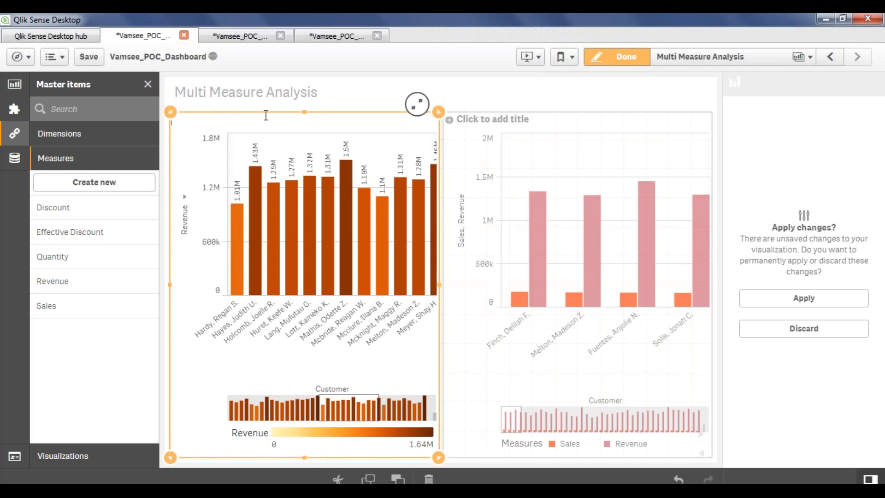
type("Multimeasure")
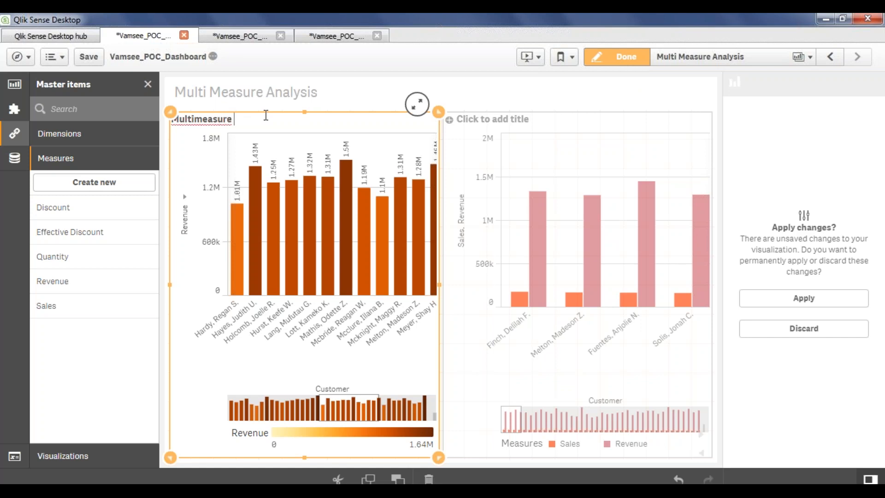
left_click(195, 119)
left_click(254, 124)
type("Analys")
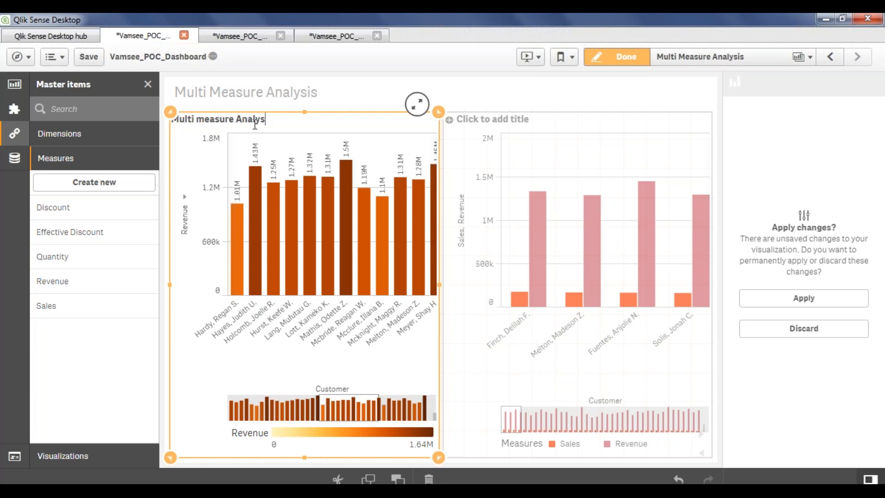
type("oiis (Alternative")
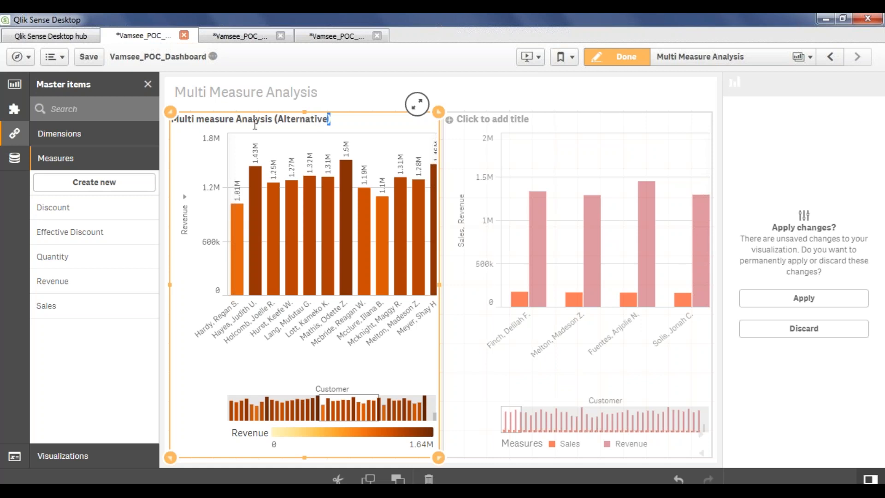
key("shift+Left")
key("shift+Left")
key("shift+Left")
key("shift+Left")
key("shift+Left")
key("shift+Left")
key("shift+Left")
key("shift+Left")
key("shift+Left")
key("shift+Left")
key("shift+Left")
key("shift+Left")
key("shift+Left")
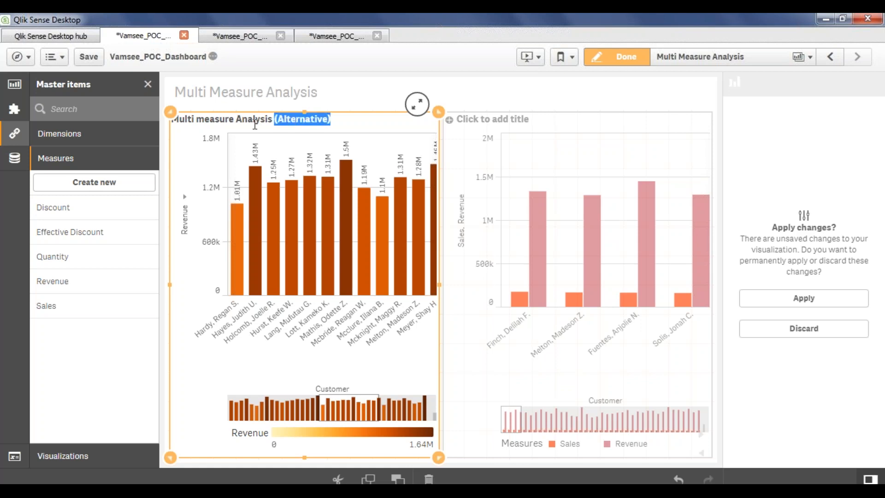
Step: Copy that title to the Sales and Revenue chart, reword it as "Multi measure Analysis (By Group)", and finish editing the sheet
key("ctrl+a")
key("ctrl+c")
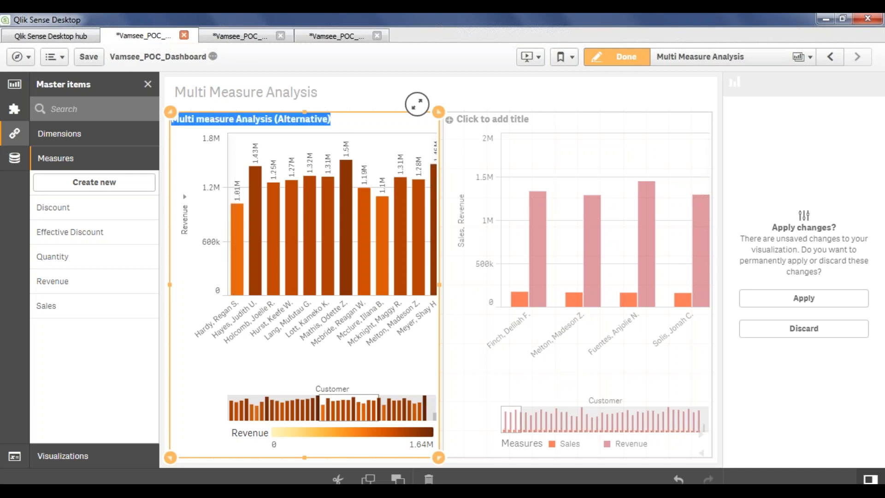
left_click(559, 124)
key("ctrl+v")
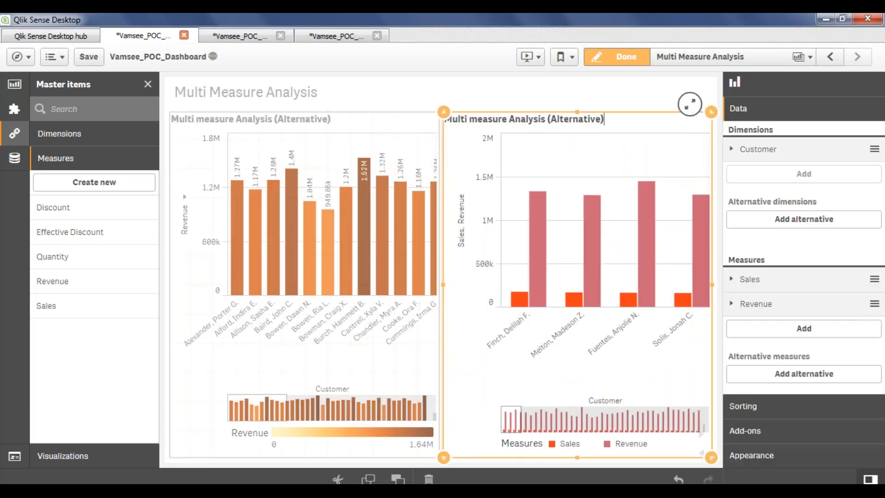
left_click_drag(547, 119, 647, 125)
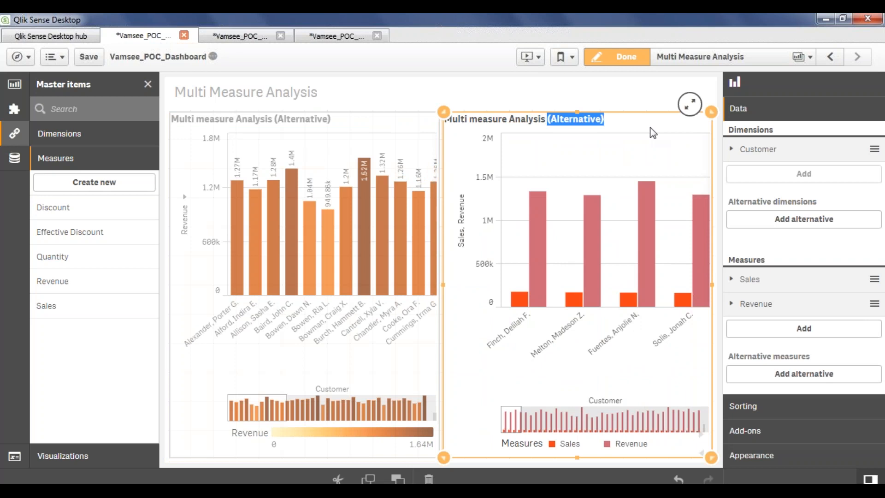
key("Right")
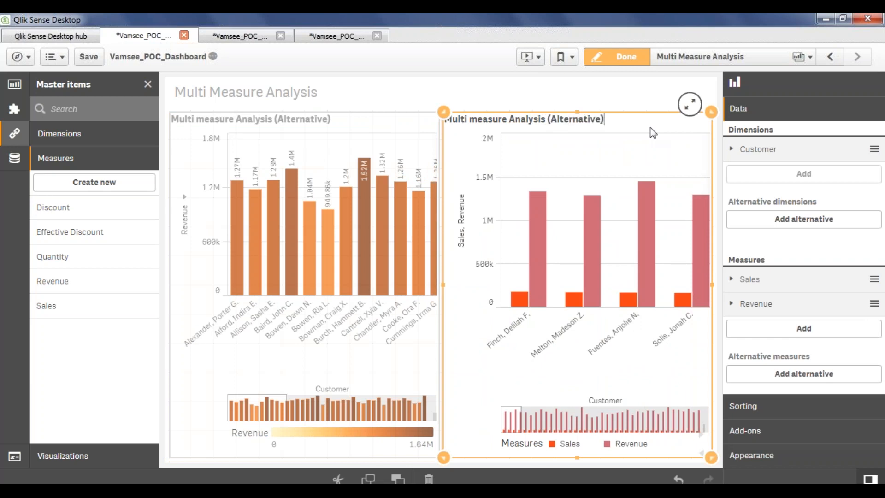
key("shift+Left")
key("shift+Left")
key("shift+Left")
key("shift+Left")
key("shift+Left")
key("shift+Left")
key("shift+Left")
key("shift+Left")
key("shift+Left")
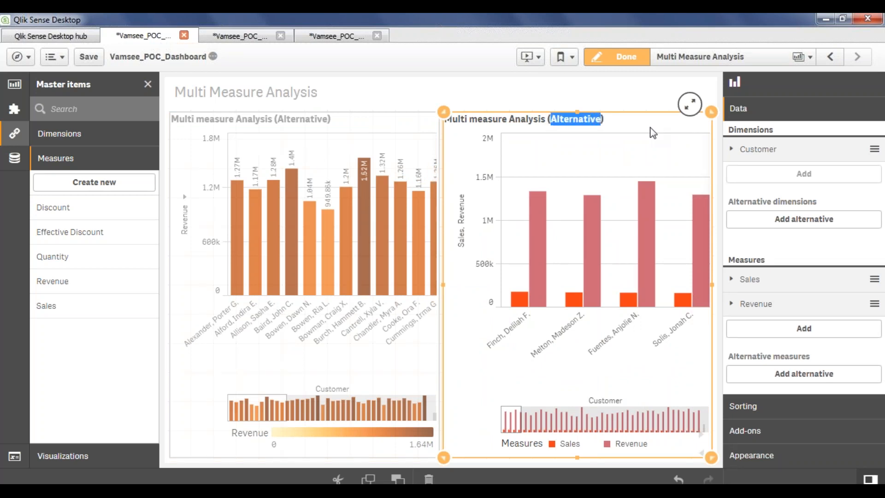
type("By Group")
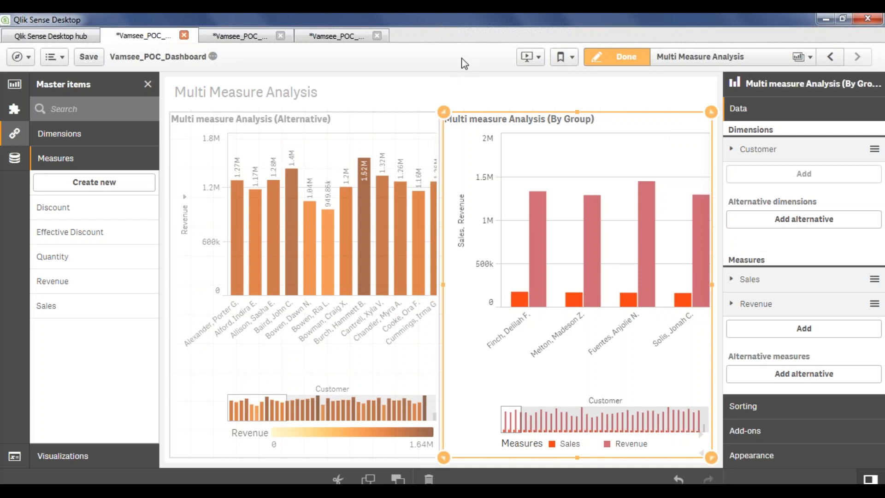
left_click(636, 58)
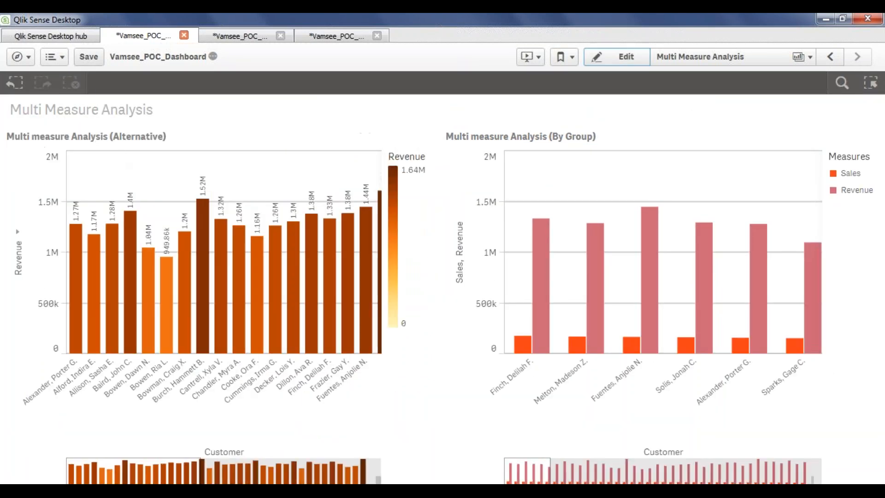
Step: Reopen the sheet for editing and shorten both bar charts to the same height, leaving the lower half of the sheet free
left_click(627, 57)
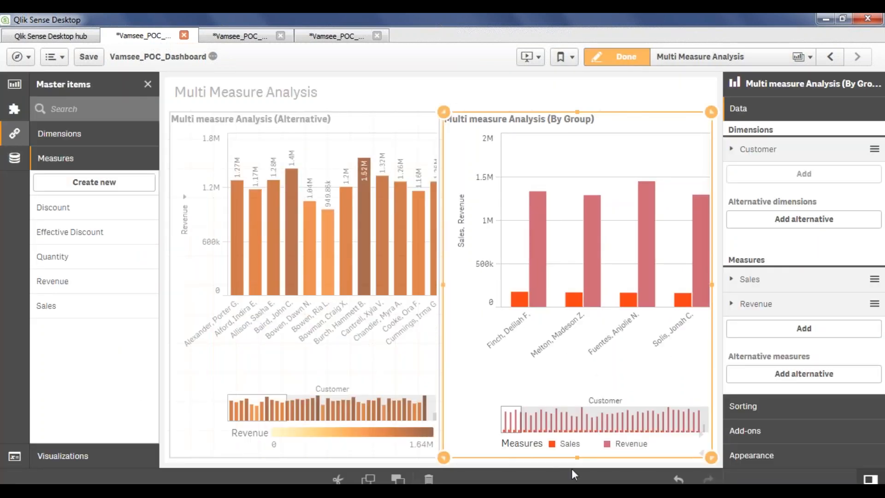
left_click_drag(613, 457, 614, 312)
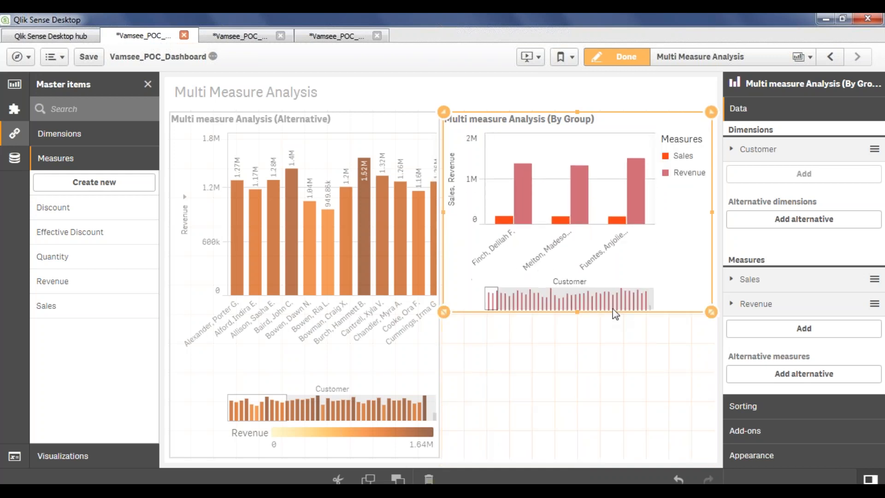
left_click(308, 460)
left_click_drag(303, 461, 304, 282)
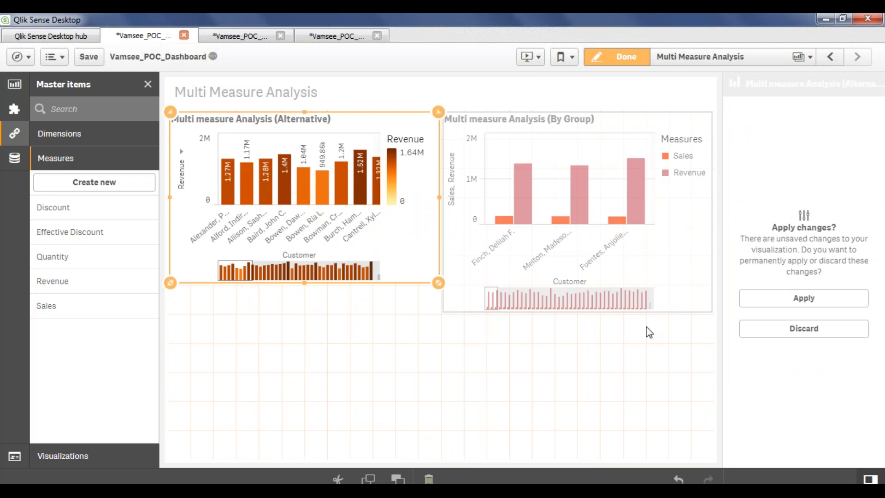
left_click(677, 310)
left_click_drag(579, 317, 579, 292)
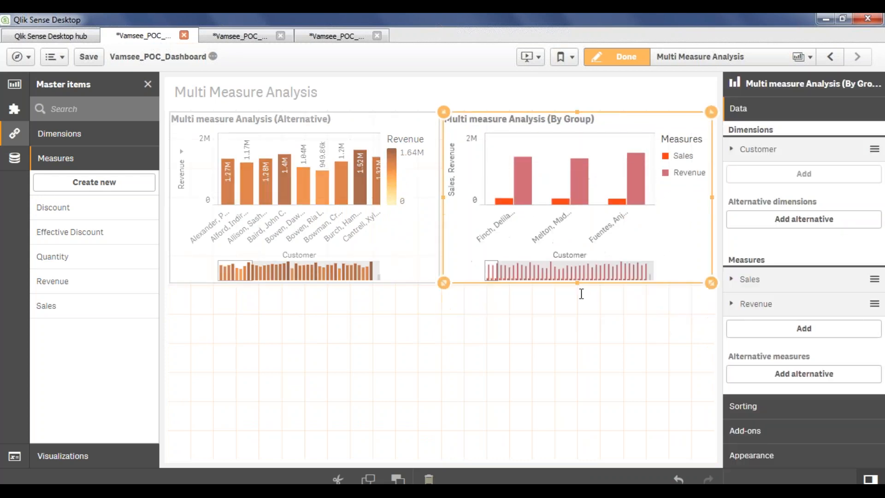
Step: Place a combo chart in the free area below the "Multi measure Analysis (Alternative)" chart
left_click(551, 361)
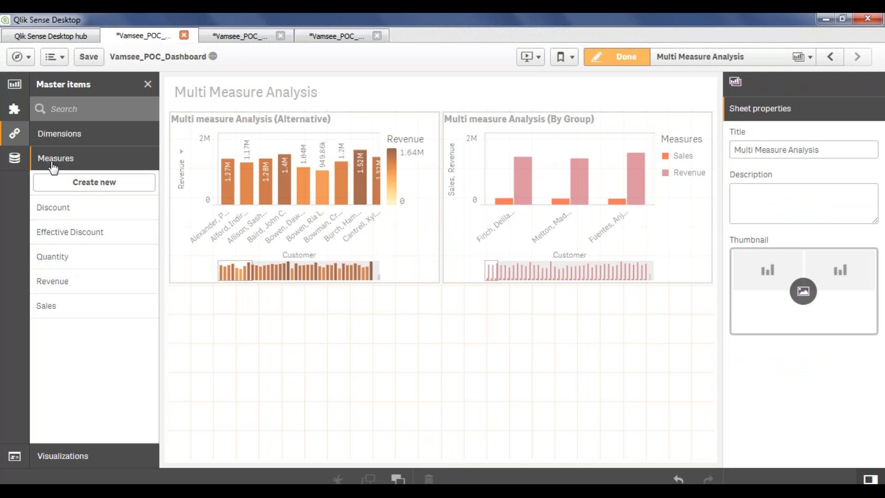
left_click(20, 87)
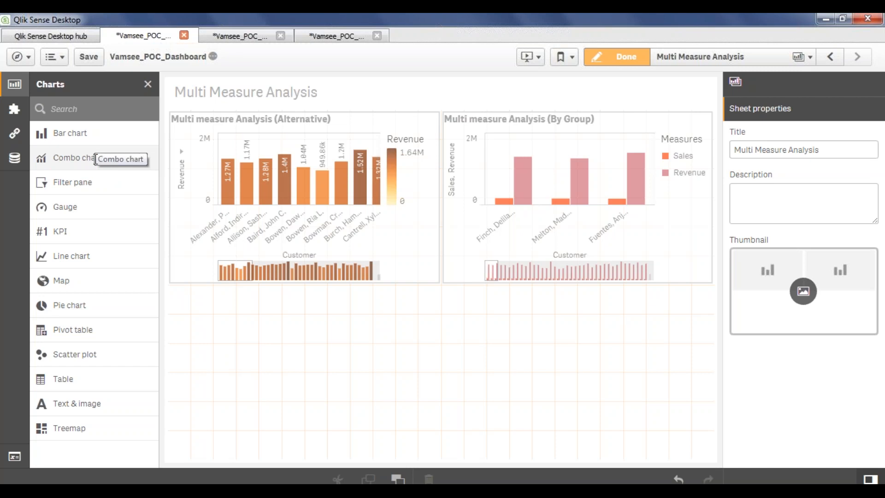
left_click_drag(96, 158, 273, 356)
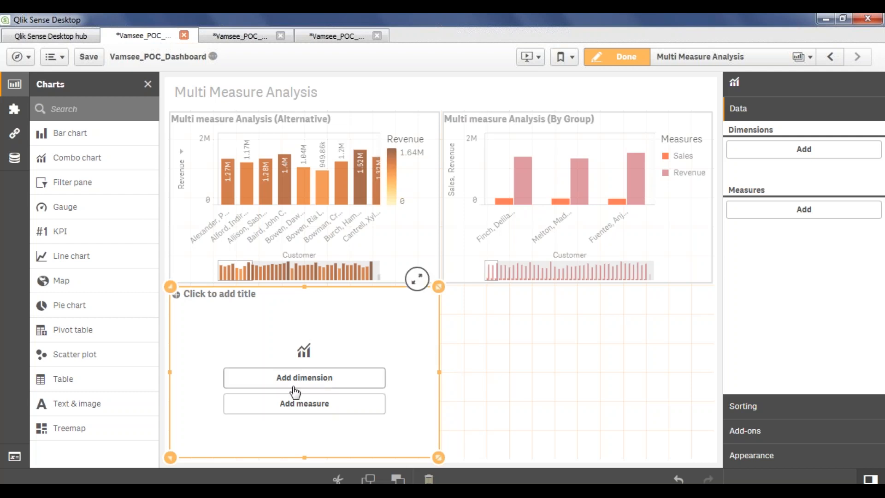
Step: List the ORDD table's fields and add ORDD.ITEMDESC as the combo chart's dimension
left_click(15, 158)
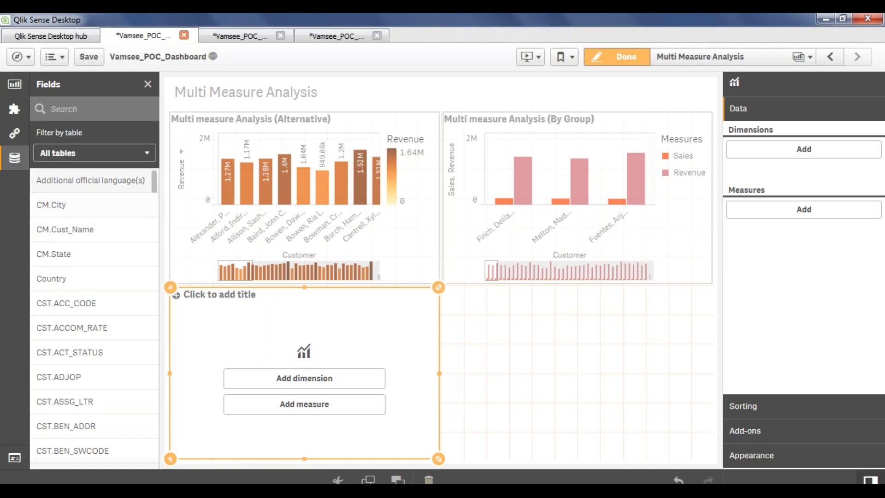
left_click(136, 154)
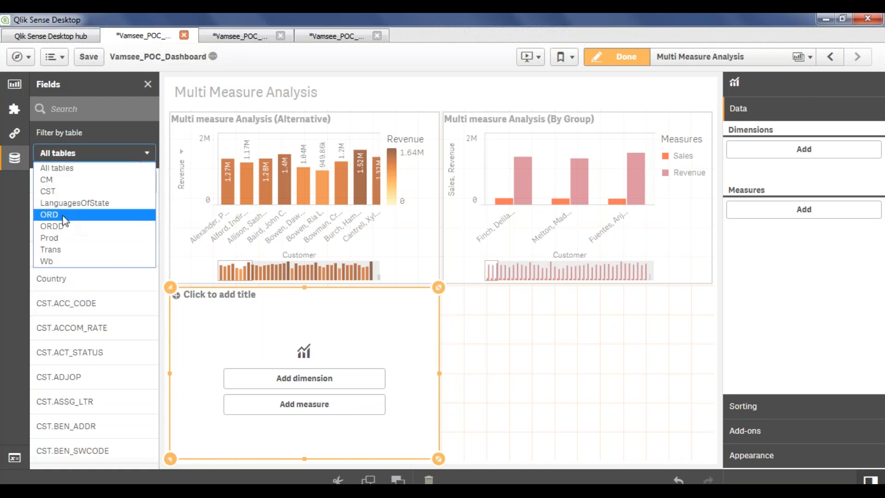
left_click(86, 227)
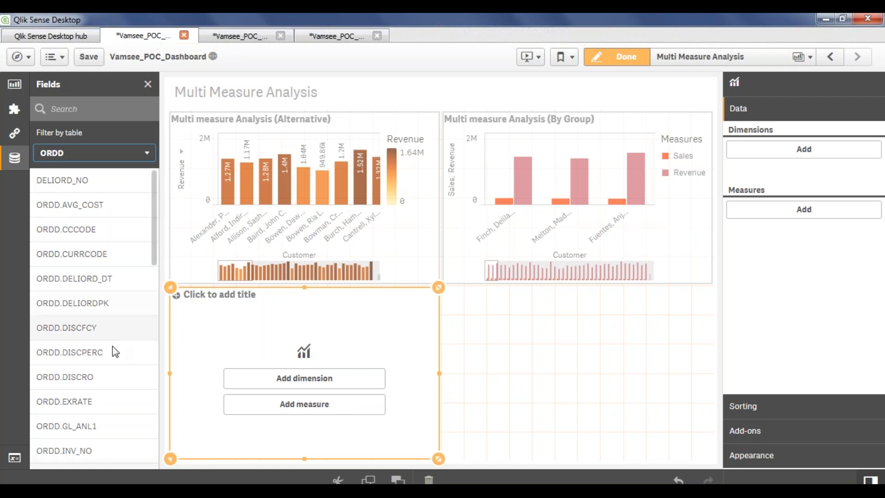
scroll(115, 353, "down", 1)
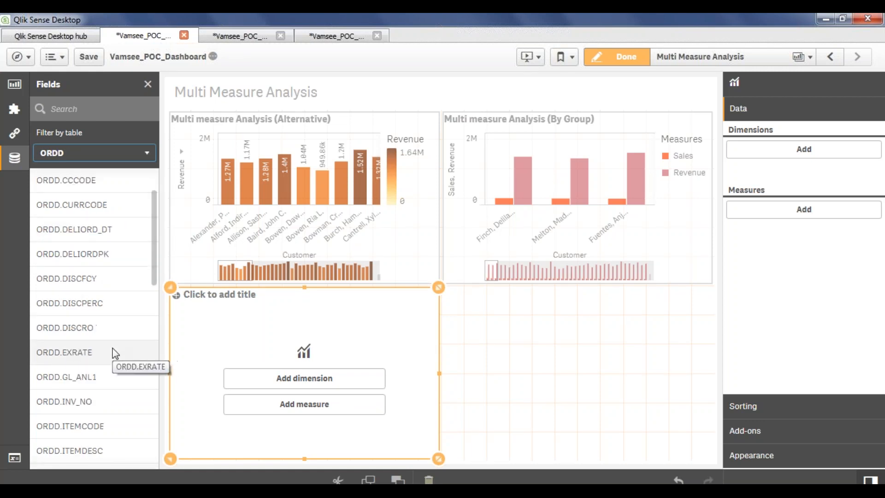
left_click_drag(106, 449, 324, 382)
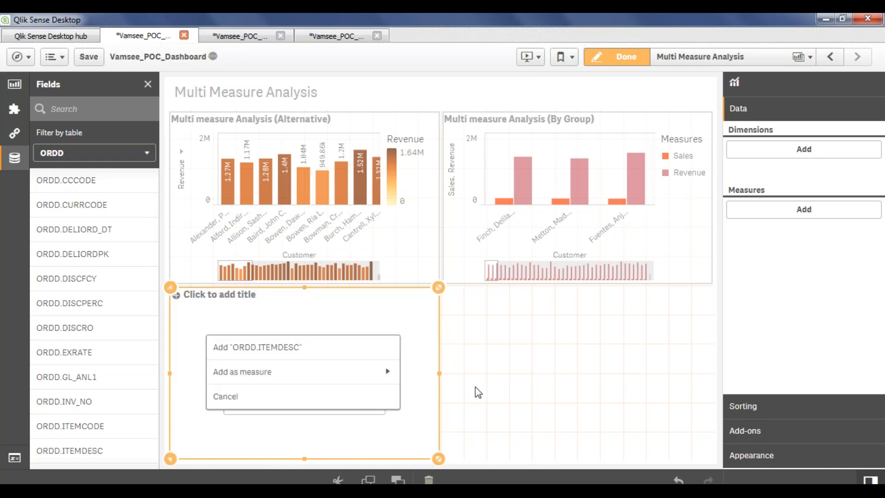
left_click(517, 407)
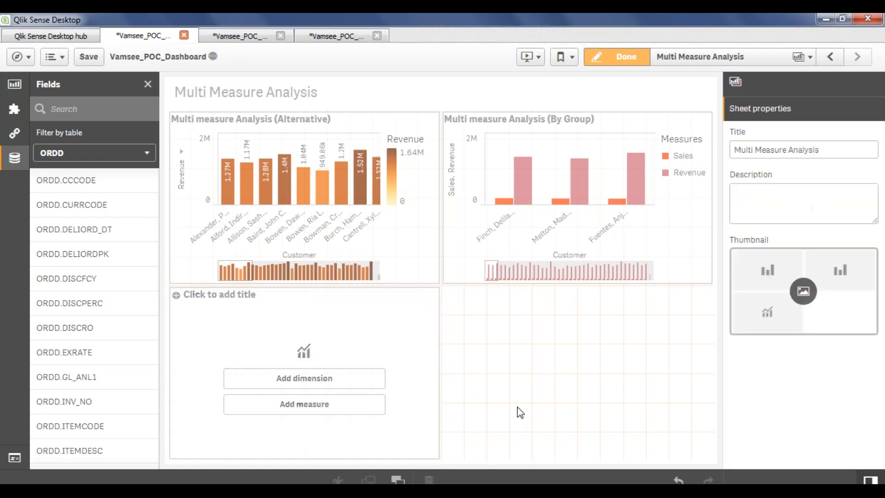
left_click(340, 366)
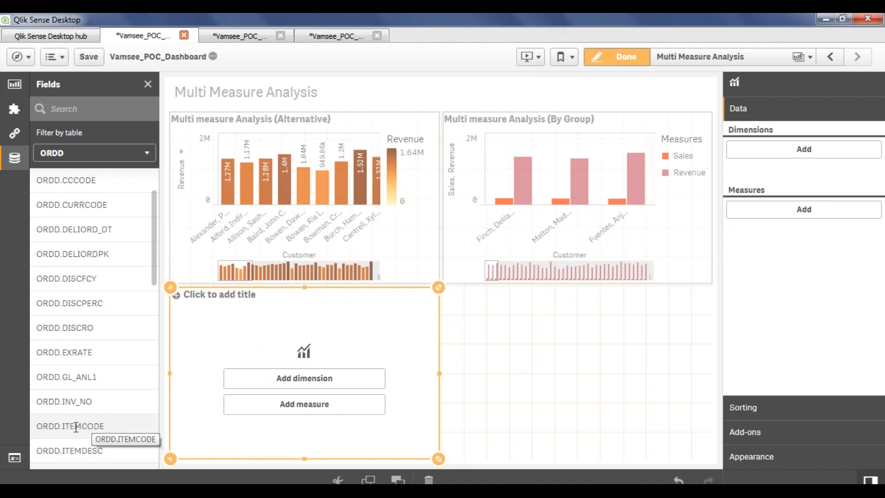
left_click_drag(92, 450, 313, 378)
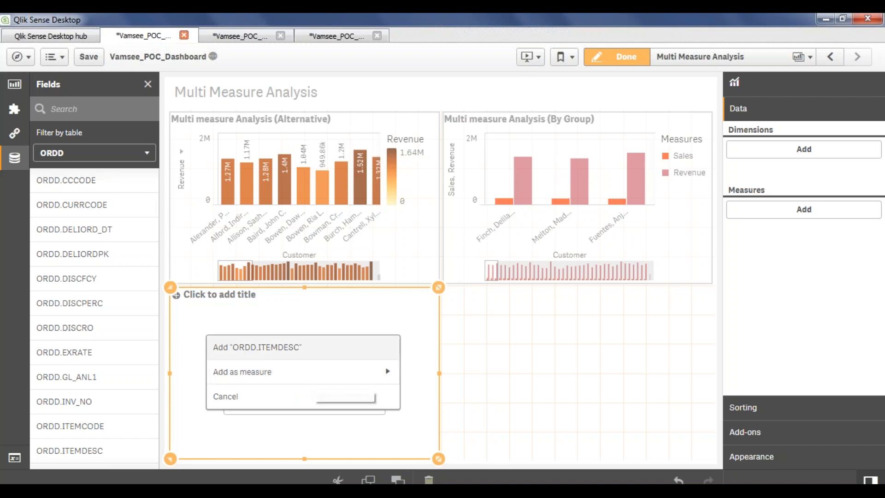
left_click(258, 347)
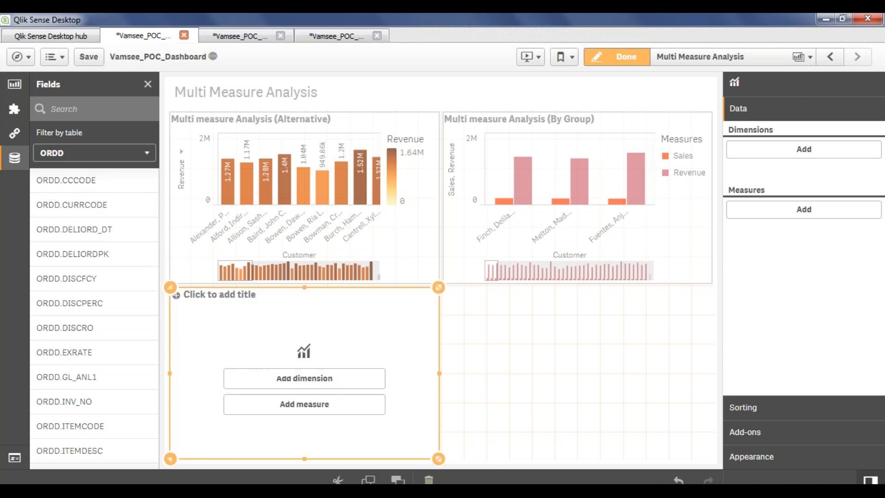
Step: Add the ORDD.NETRO field to the combo chart as a measure with the Sum aggregation
scroll(95, 322, "up", 1)
scroll(94, 323, "down", 5)
scroll(69, 424, "down", 2)
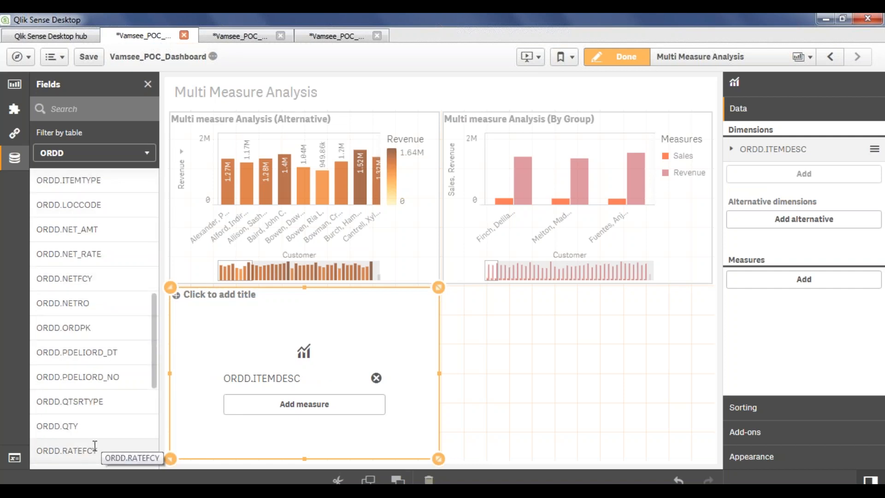
scroll(105, 420, "down", 4)
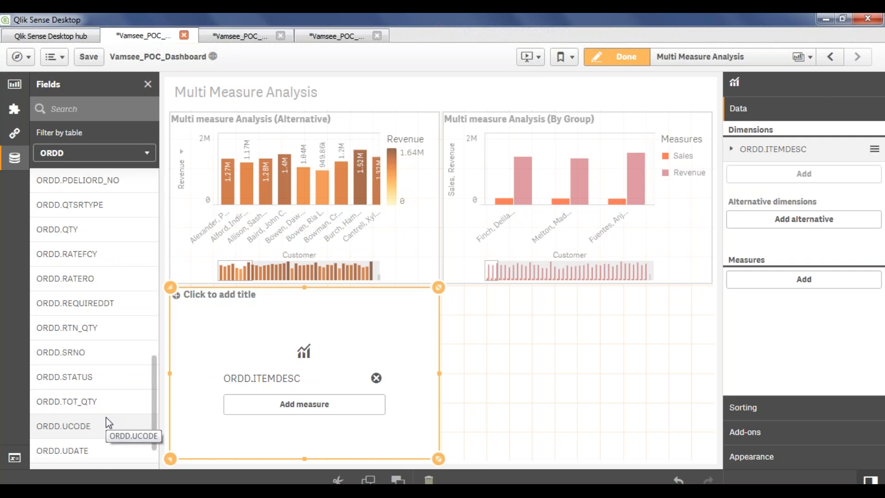
scroll(109, 422, "up", 1)
scroll(107, 421, "up", 2)
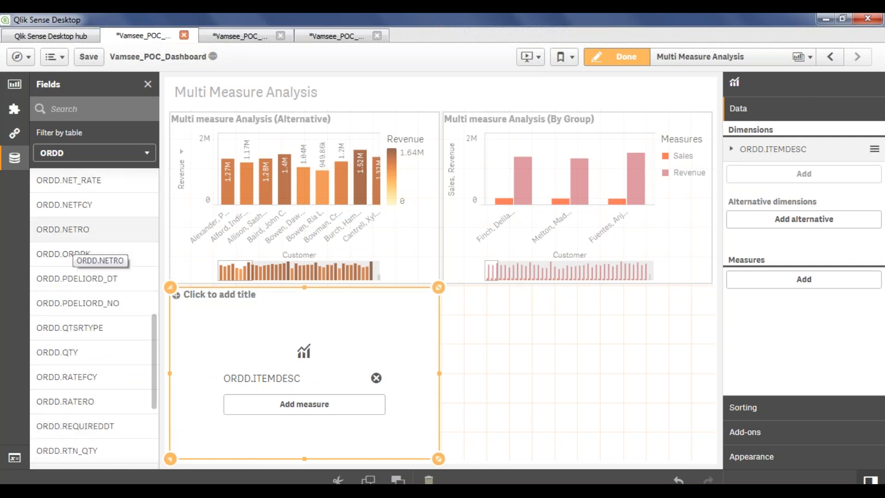
left_click_drag(74, 233, 313, 406)
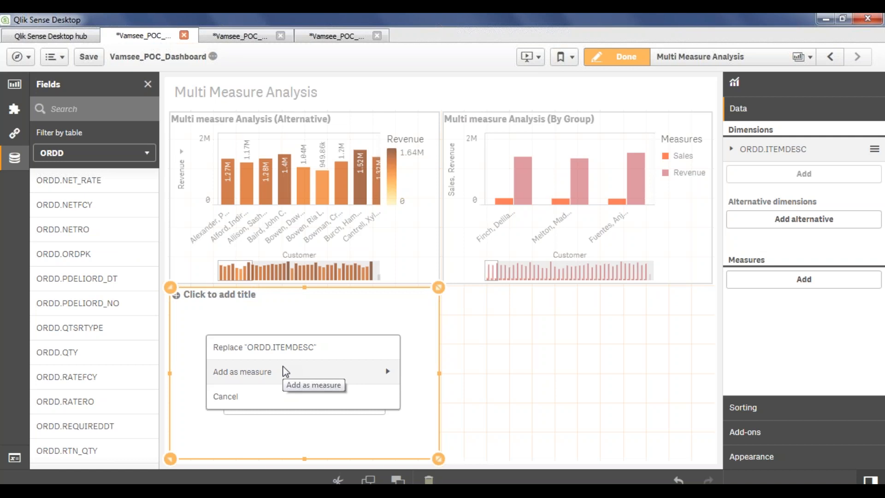
left_click(324, 376)
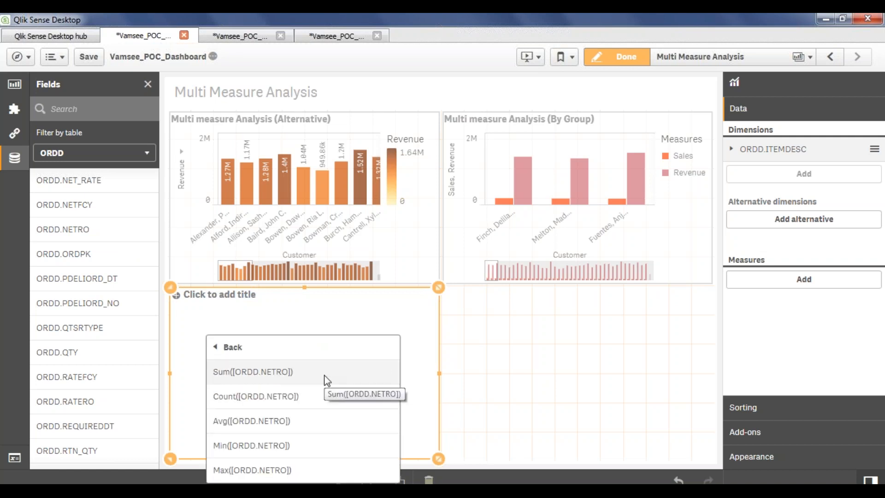
left_click(274, 372)
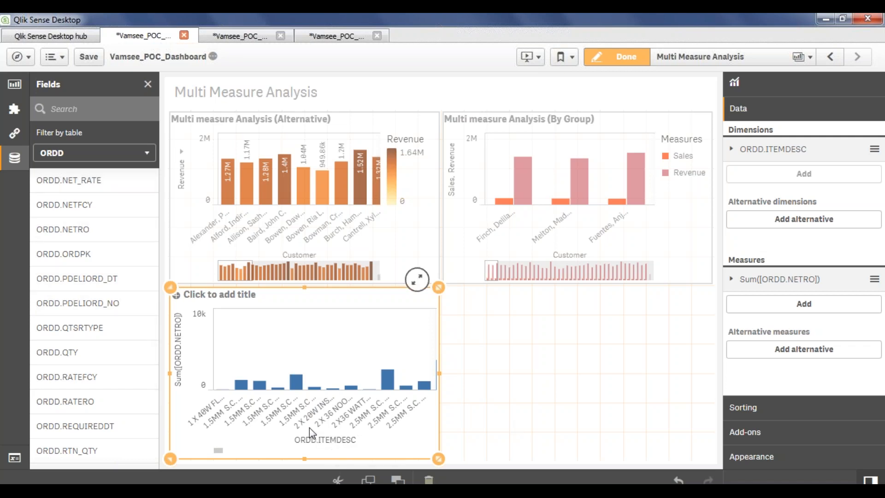
Step: Try to label the combo chart's ORDD.ITEMDESC dimension "Item"
left_click(732, 153)
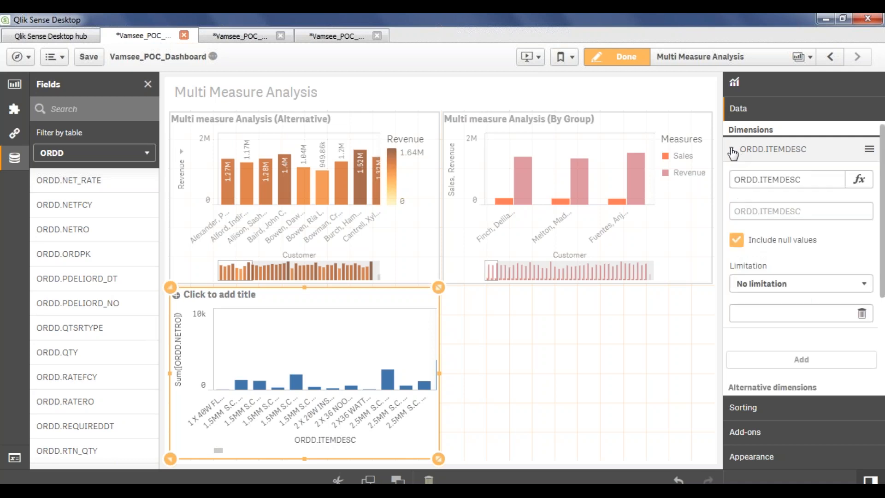
left_click(801, 233)
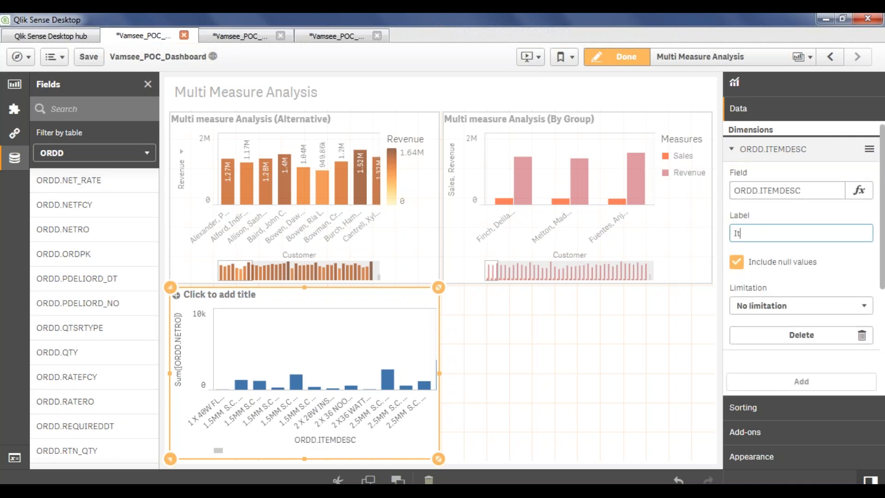
type("Item")
left_click(733, 149)
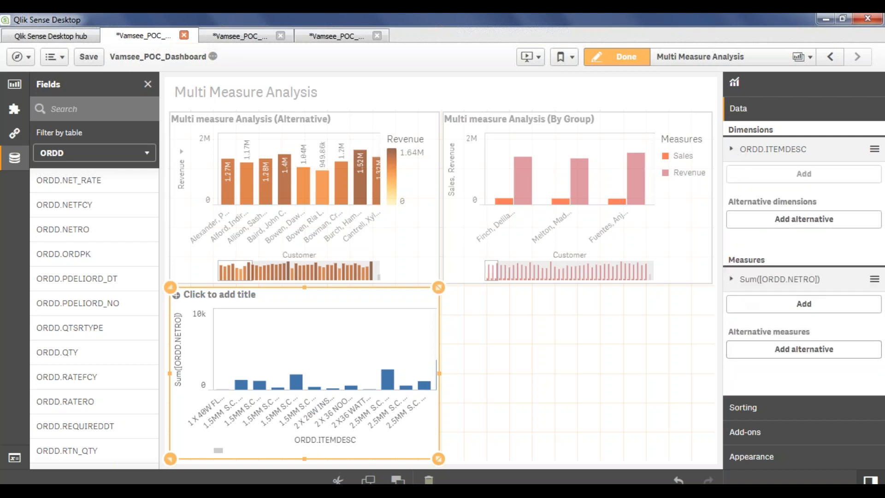
Step: Label the combo chart's Sum([ORDD.NETRO]) measure "Order Value"
left_click(732, 280)
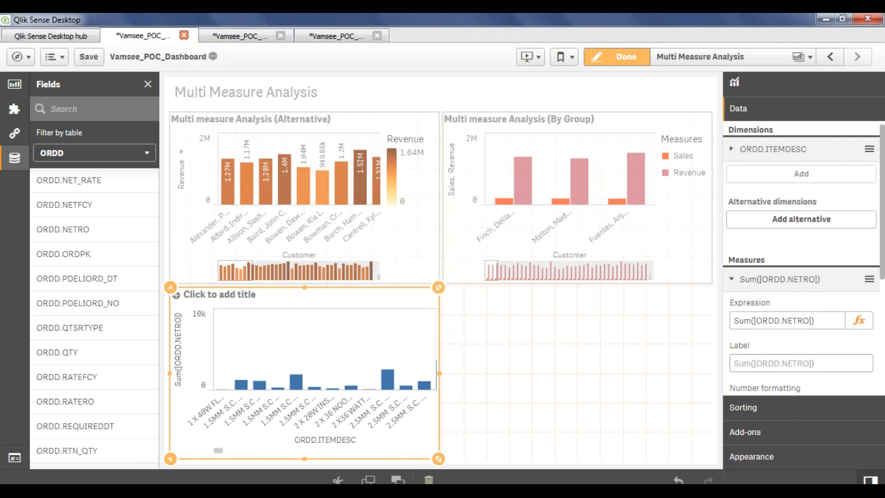
left_click(800, 360)
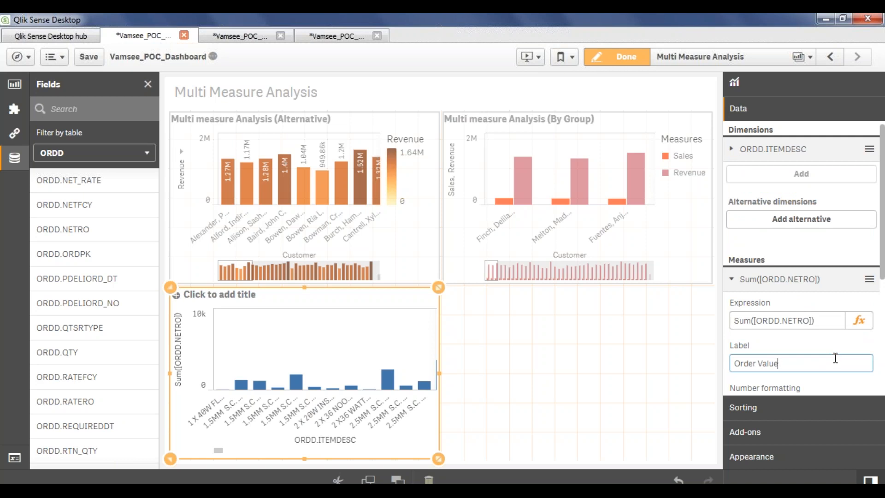
left_click(796, 342)
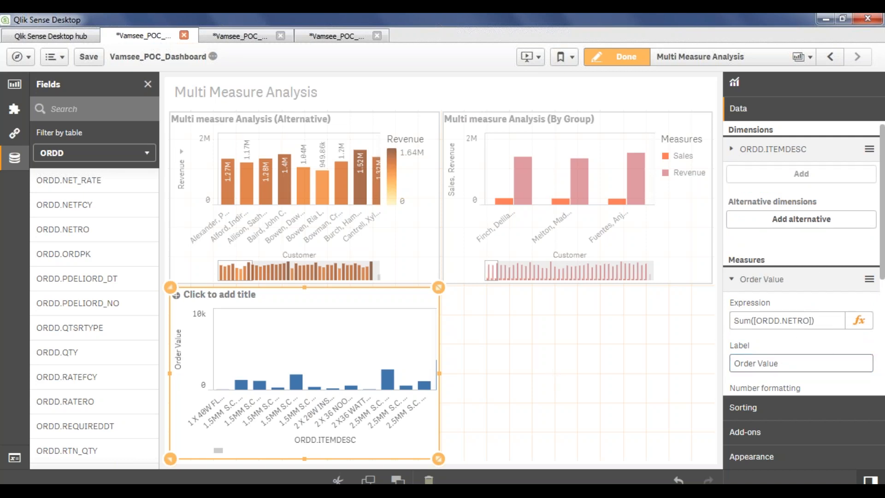
scroll(829, 359, "down", 2)
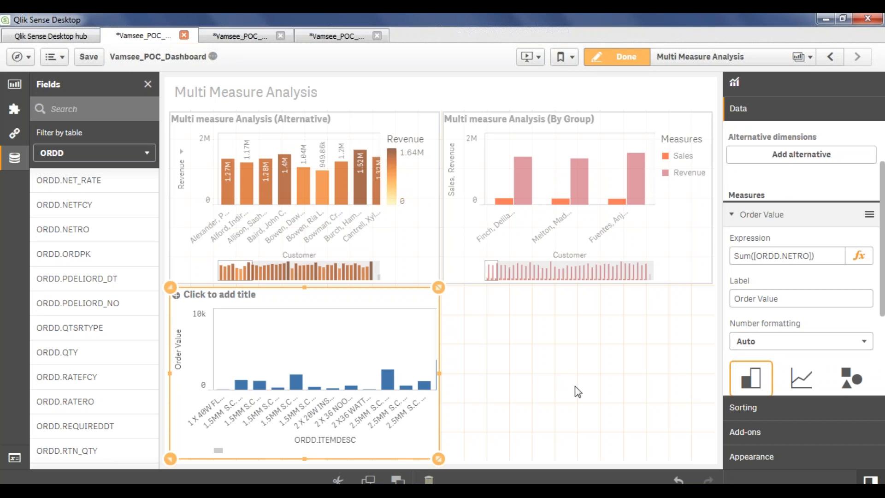
left_click(571, 397)
left_click(416, 447)
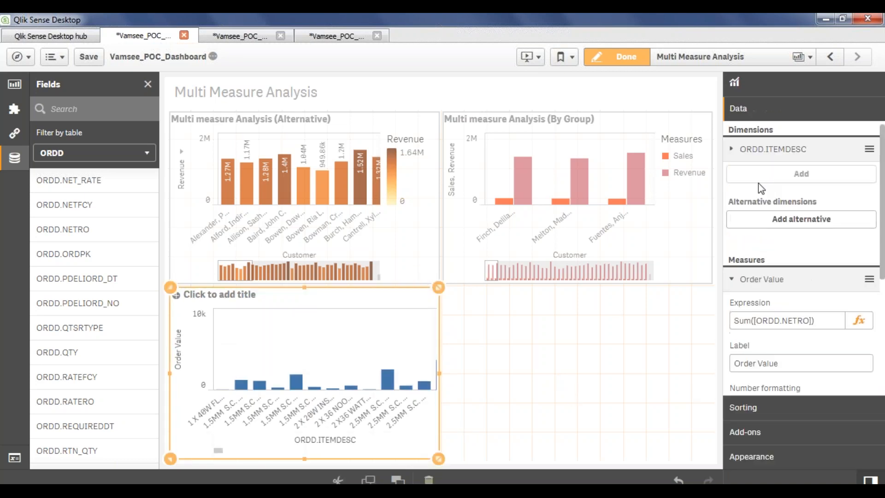
left_click(731, 279)
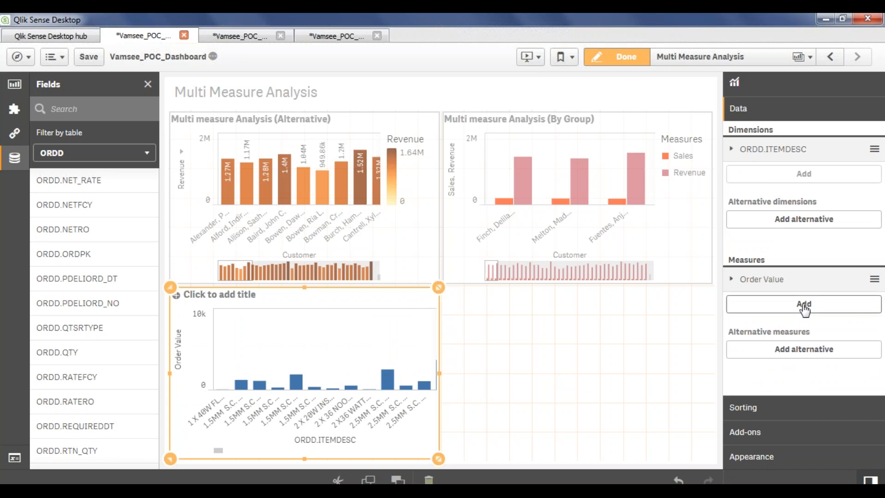
Step: Look through the available measures and fields for a second measure for the combo chart
left_click(804, 307)
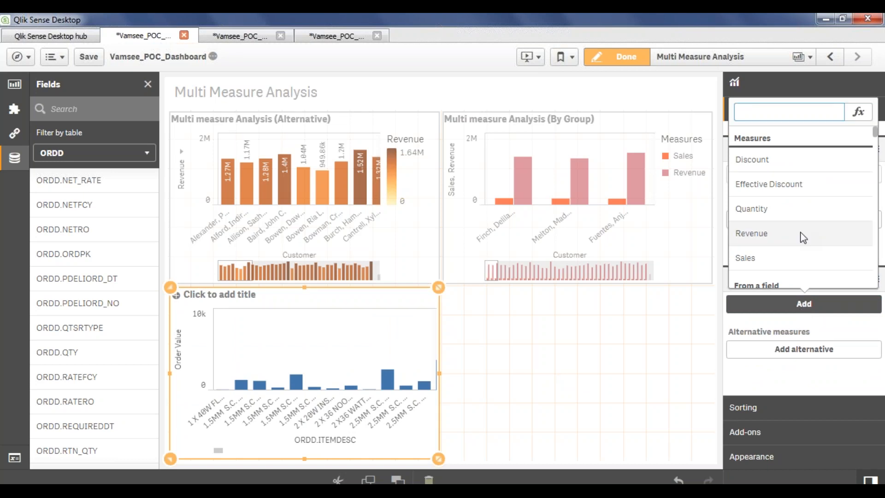
scroll(823, 246, "down", 3)
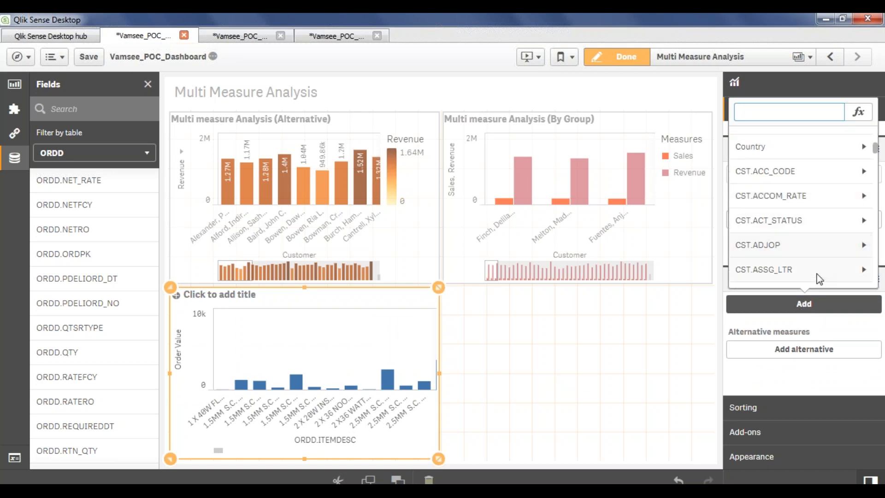
scroll(816, 273, "down", 1)
scroll(816, 273, "up", 1)
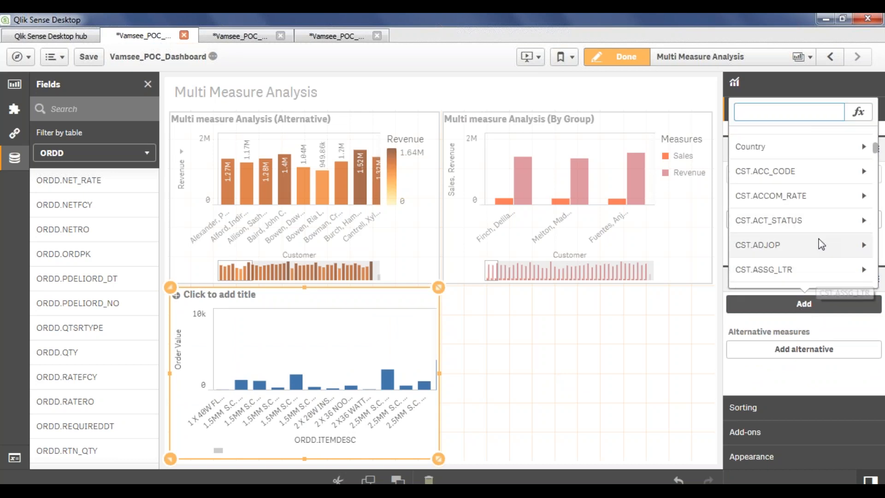
scroll(815, 243, "down", 1)
scroll(819, 237, "up", 2)
scroll(822, 245, "up", 2)
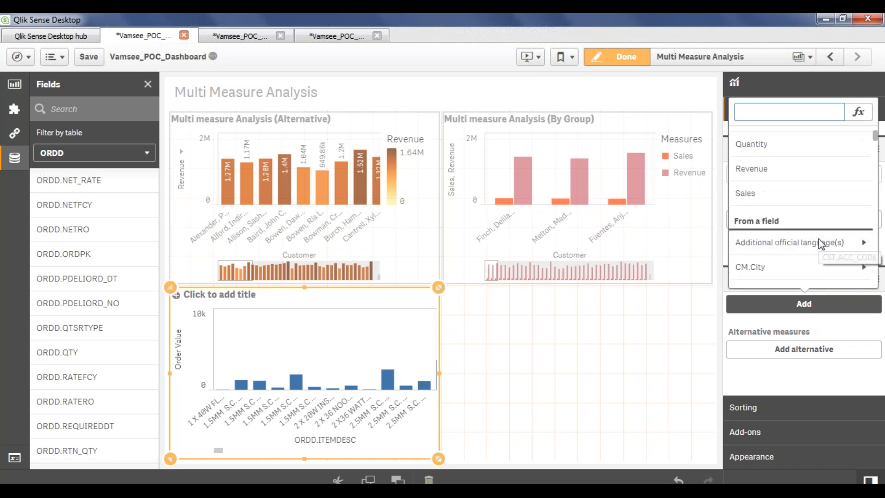
scroll(811, 265, "down", 3)
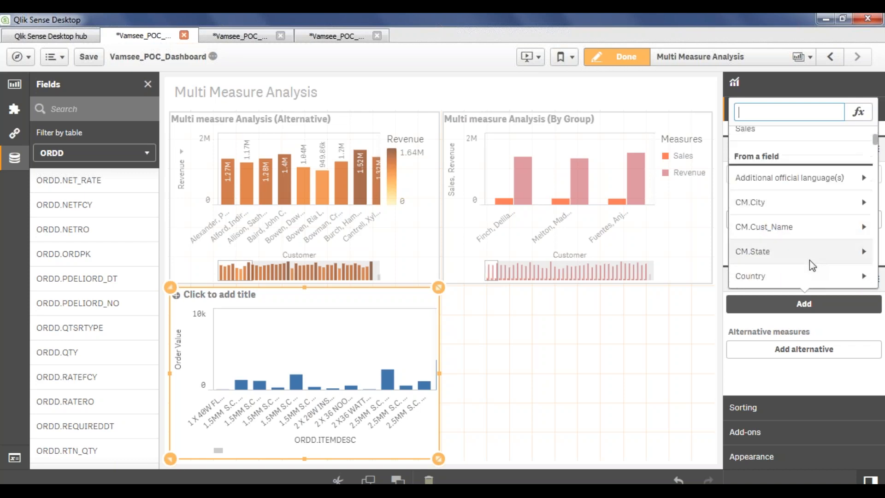
left_click(844, 329)
Step: Start another measure for the combo chart in the expression editor
left_click(809, 306)
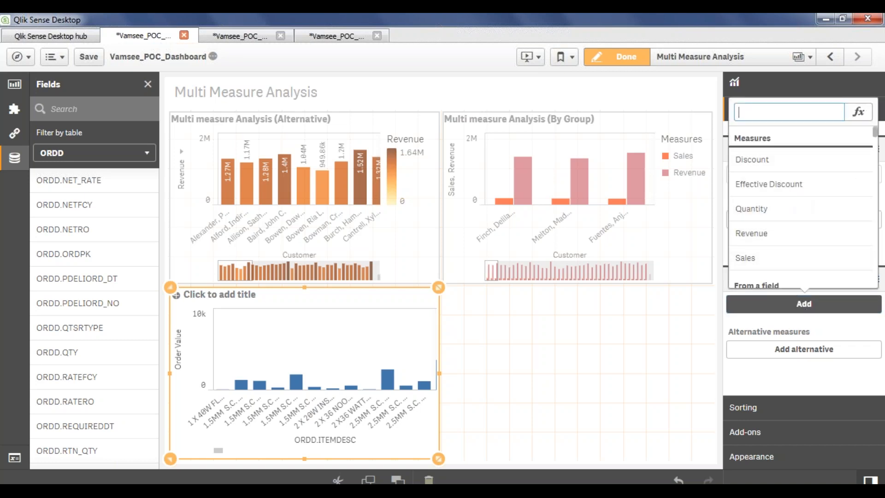
left_click(860, 119)
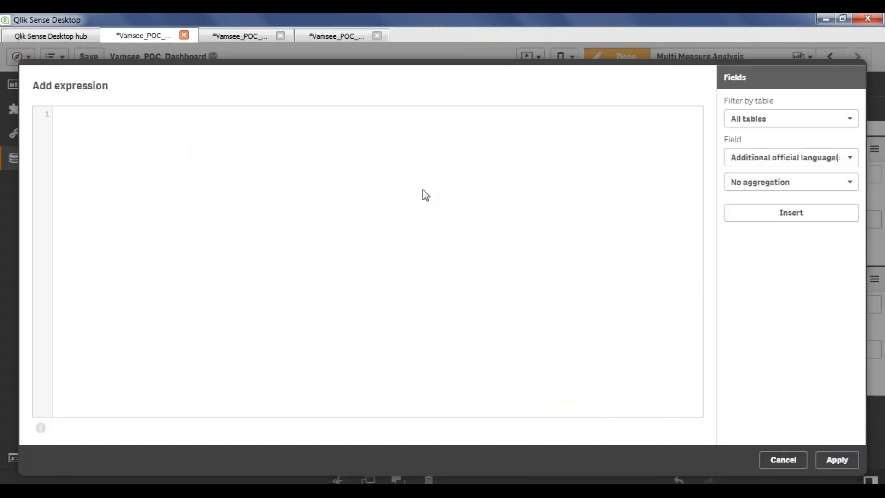
Step: Try to write a Sum expression by hand on a field of the ORDD table
type("Sum(ORDD")
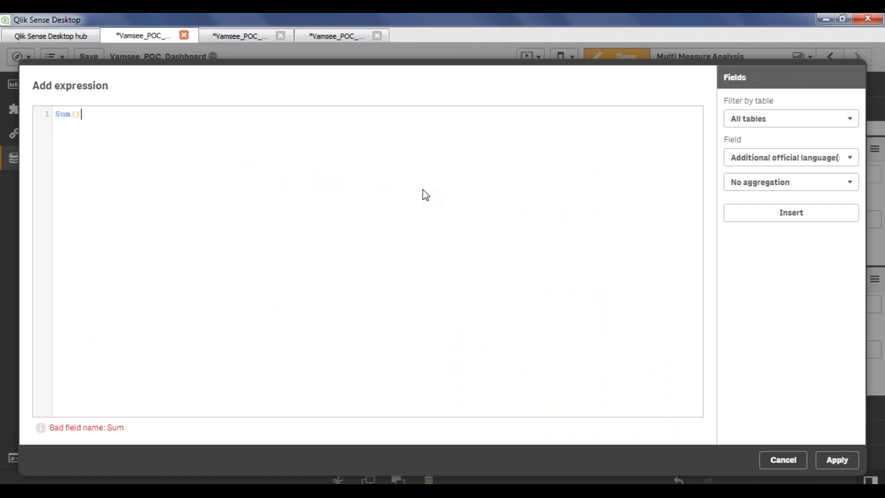
type(".")
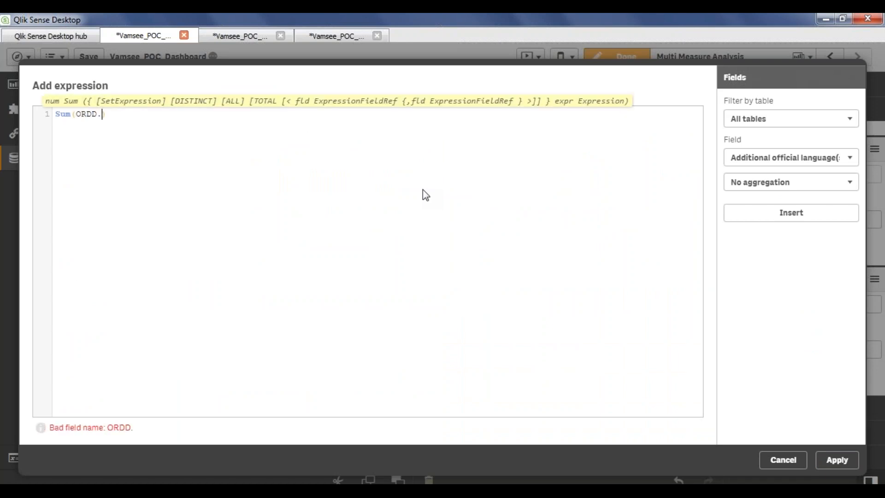
type(")")
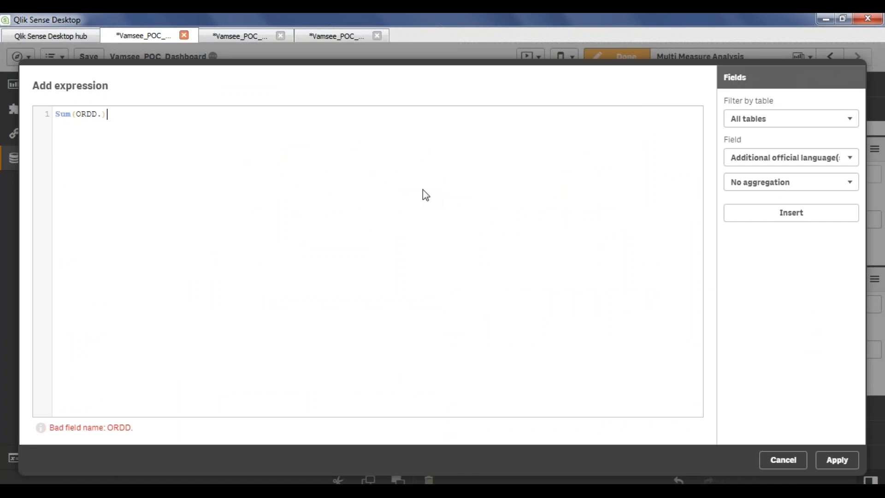
key("Left")
type(".")
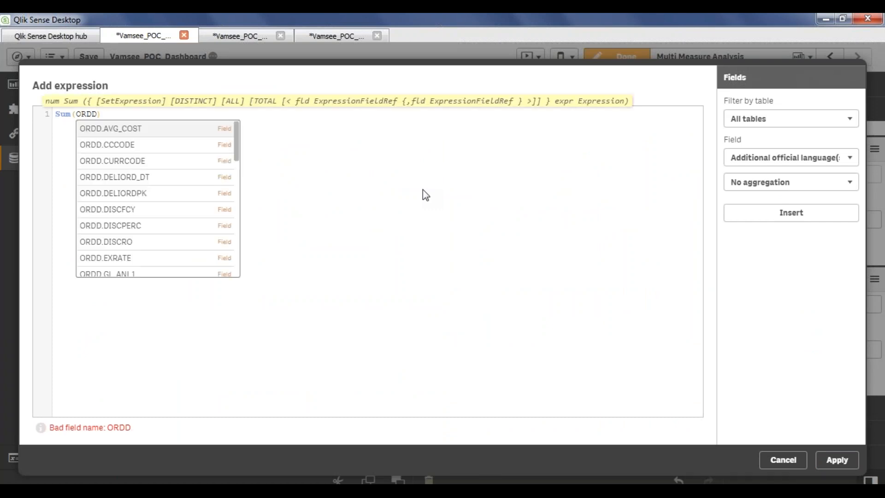
scroll(147, 184, "down", 1)
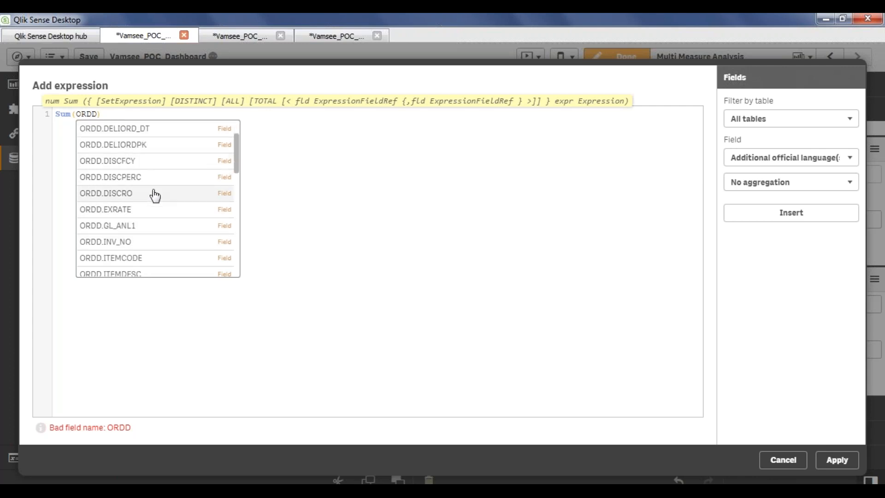
scroll(180, 216, "up", 1)
scroll(182, 223, "down", 2)
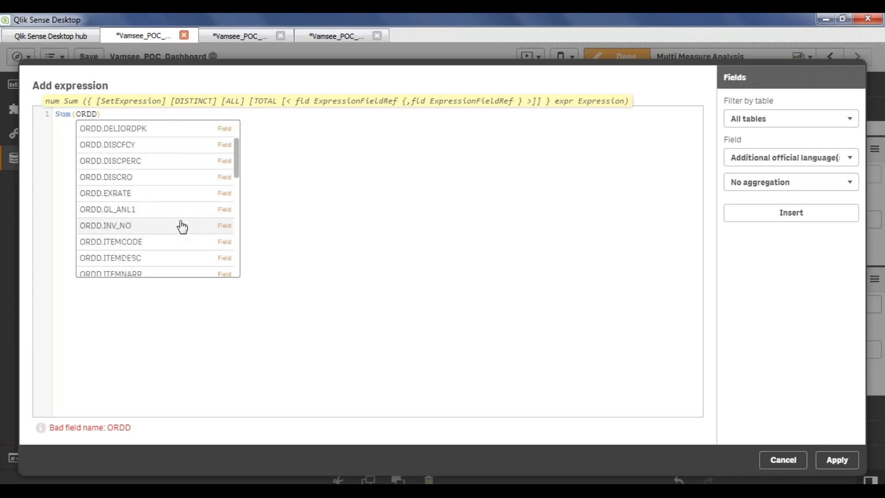
type("n")
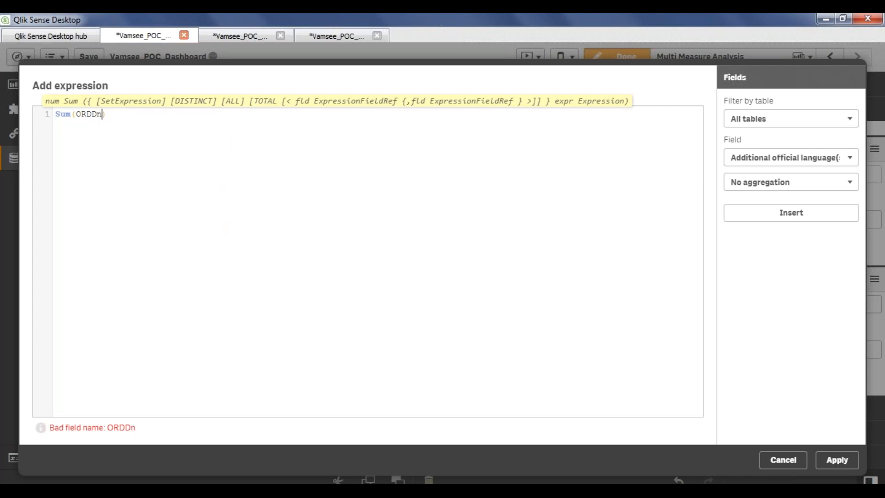
type(".")
Step: Replace the partial expression with the Sum of ORDD.NET_AMT from the ORDD table and apply it as the combo chart's second measure
left_click(803, 162)
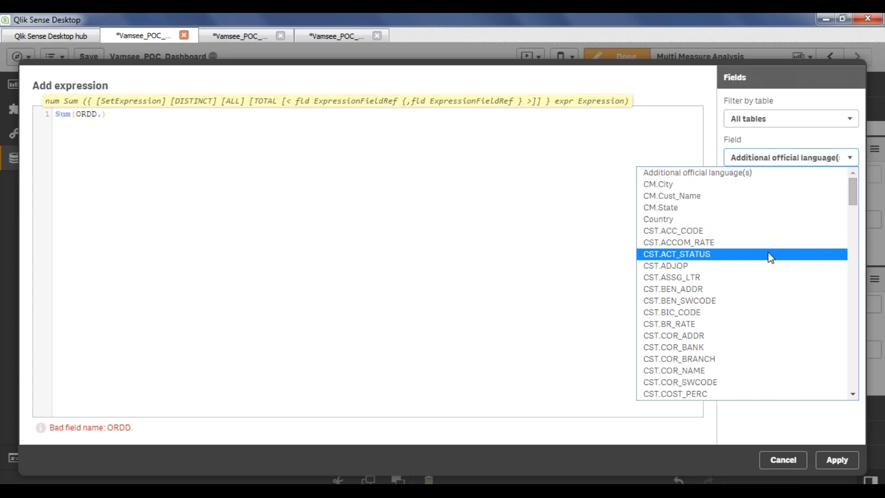
left_click(825, 119)
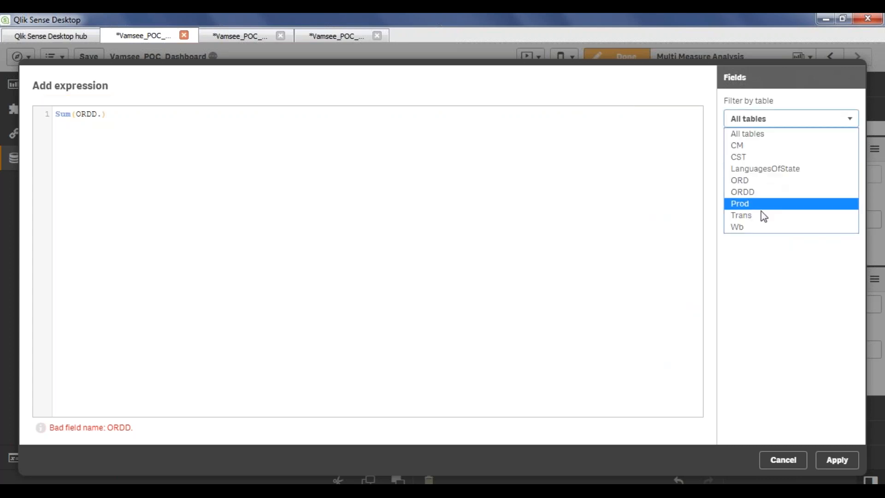
left_click(766, 192)
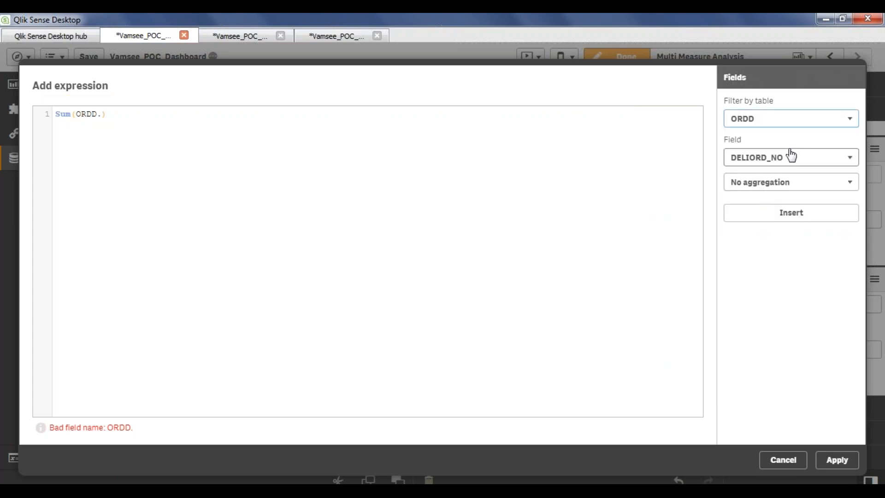
left_click(810, 162)
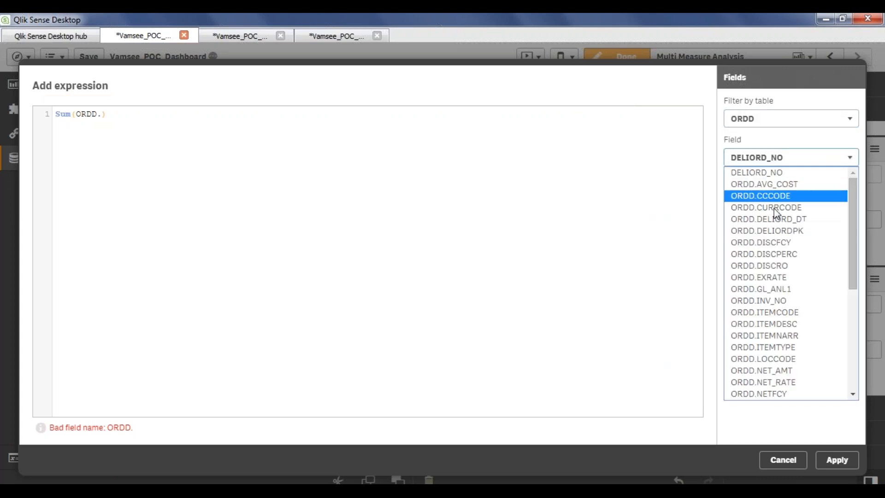
left_click(823, 370)
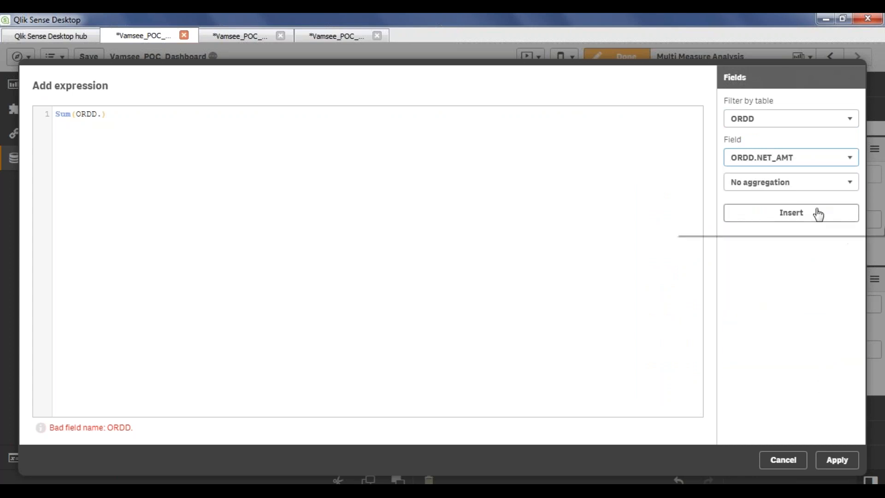
left_click(811, 182)
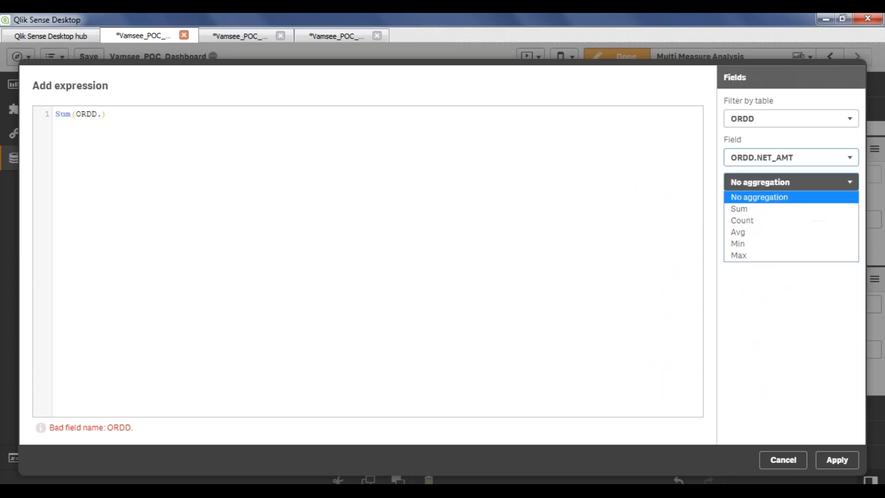
left_click(783, 208)
left_click_drag(108, 115, 61, 104)
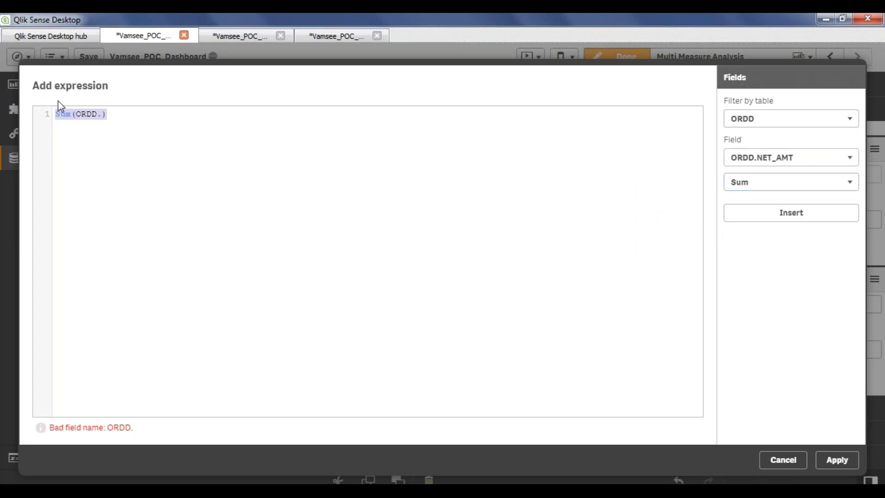
key("BackSpace")
left_click(770, 216)
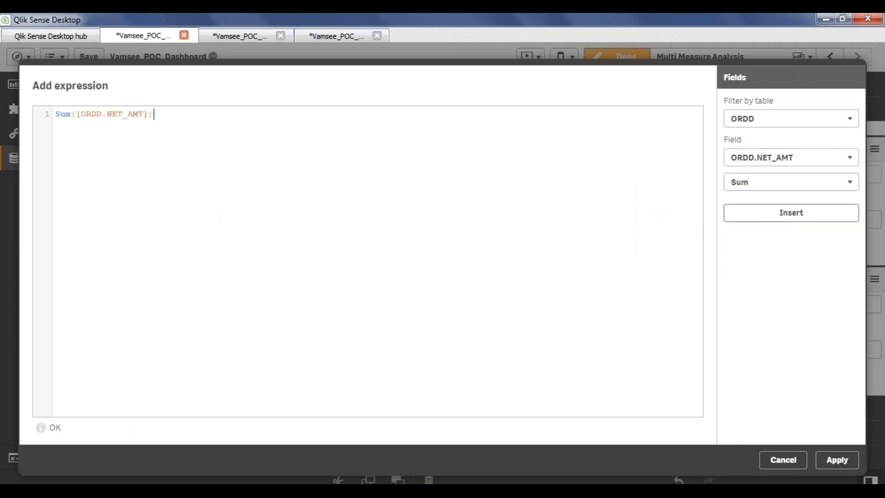
left_click(848, 462)
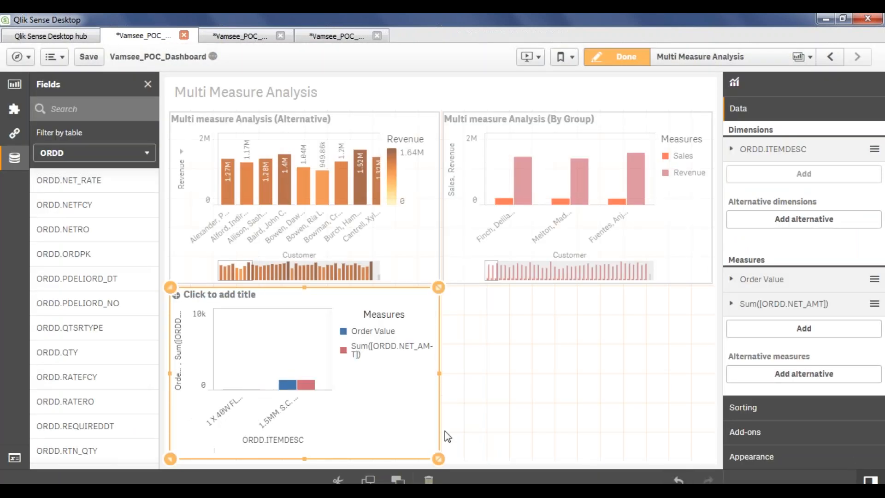
Step: Label the combo chart's Sum([ORDD.NET_AMT]) measure "Net Amt"
mouse_move(371, 405)
left_click(738, 303)
left_click(855, 382)
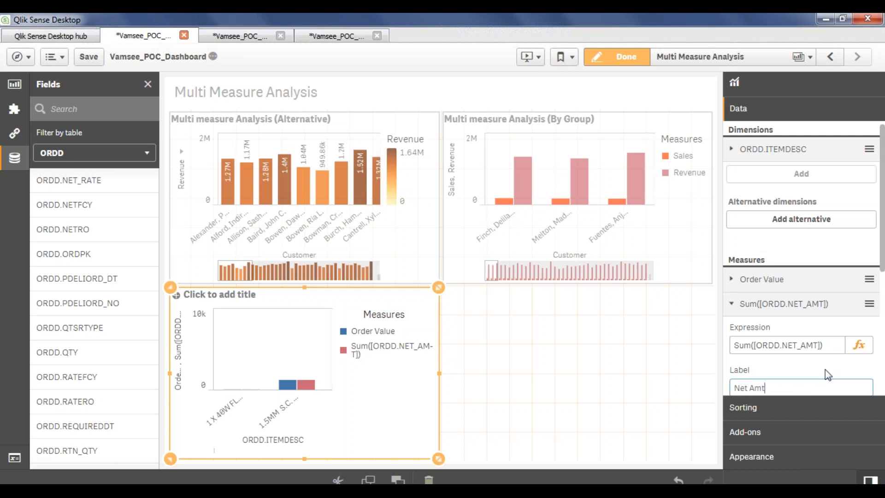
left_click(731, 305)
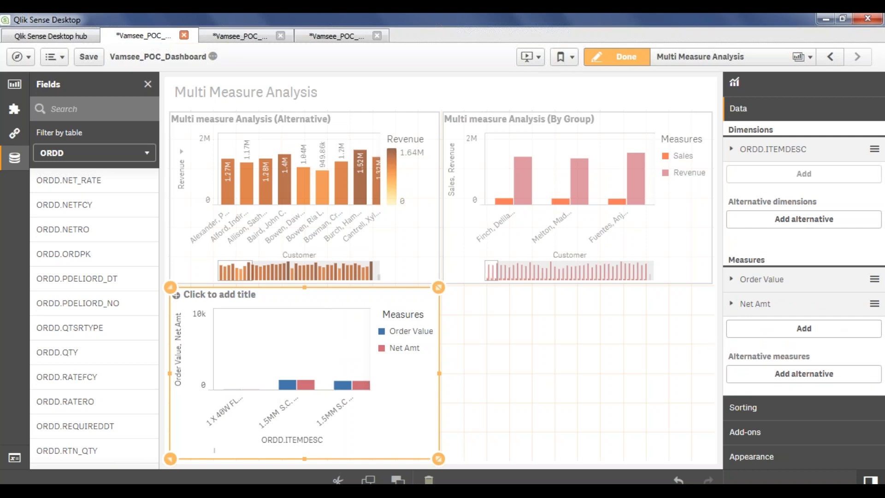
Step: Look through the combo chart's appearance settings for how the measures are presented
left_click(779, 458)
scroll(785, 441, "down", 4)
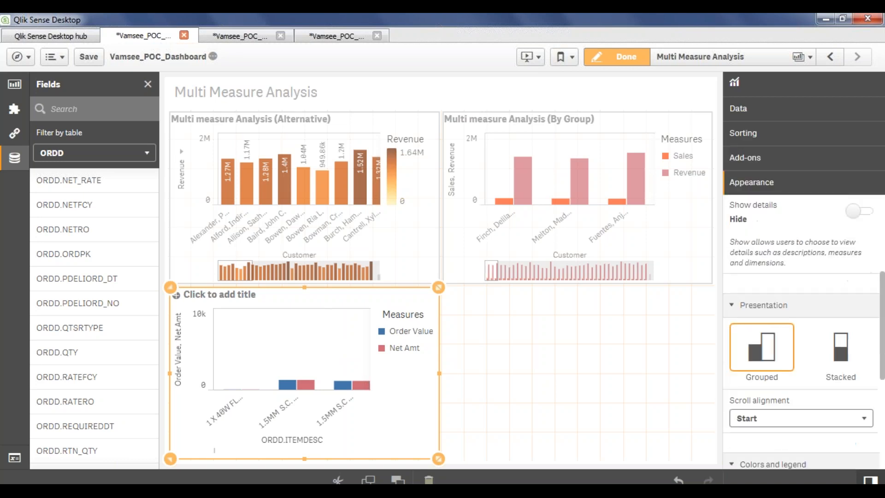
scroll(801, 332, "down", 5)
scroll(801, 332, "up", 7)
scroll(802, 332, "down", 4)
scroll(802, 331, "down", 1)
scroll(802, 331, "up", 7)
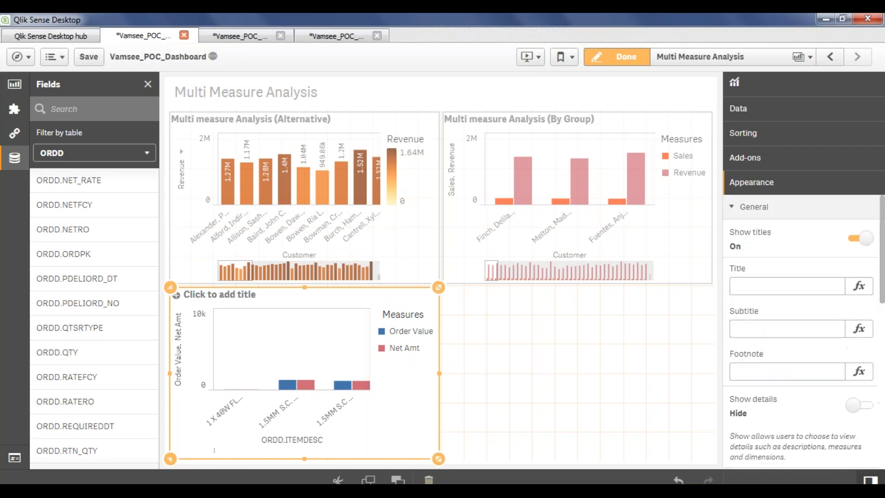
Step: Display the combo chart's Net Amt measure as a line and view the sheet outside edit mode
left_click(747, 118)
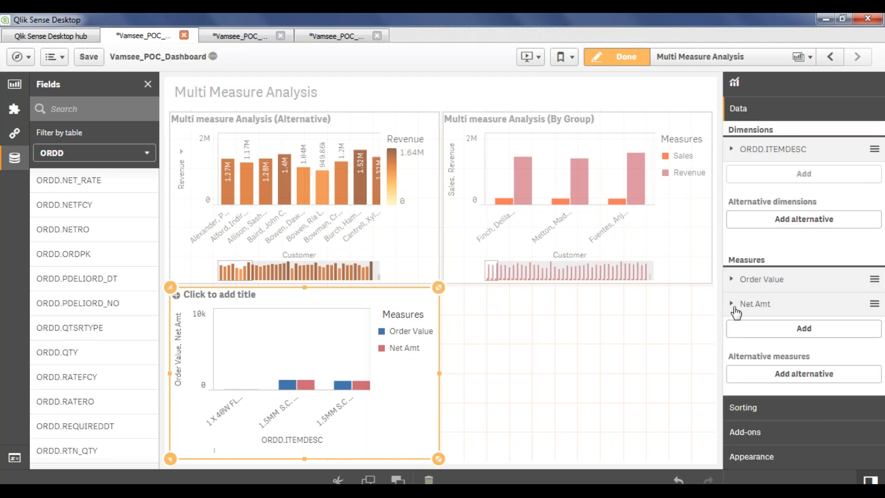
left_click(736, 311)
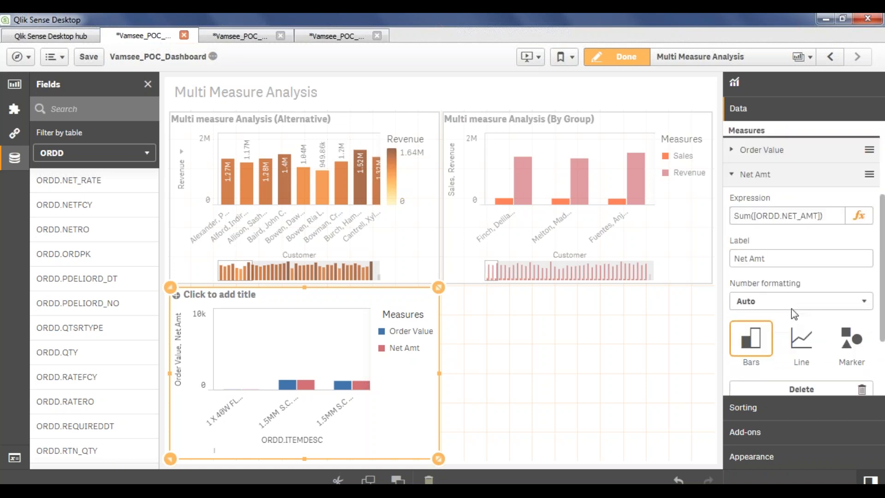
scroll(793, 313, "down", 2)
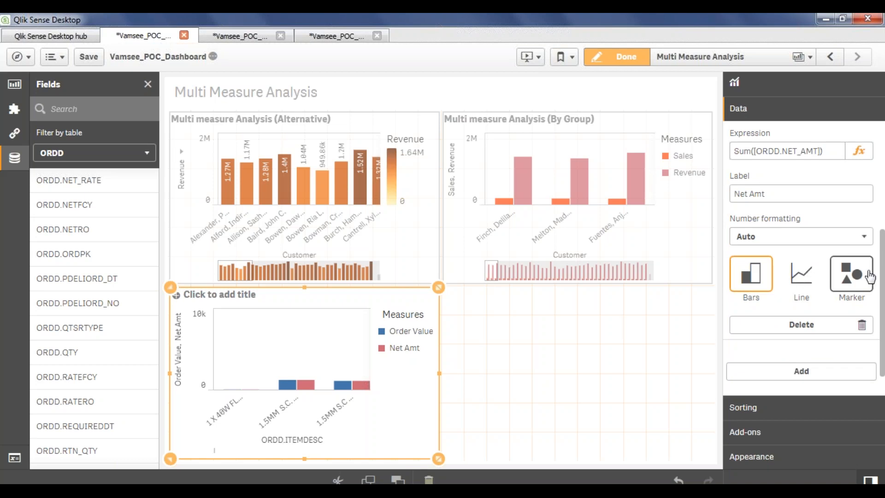
left_click(805, 281)
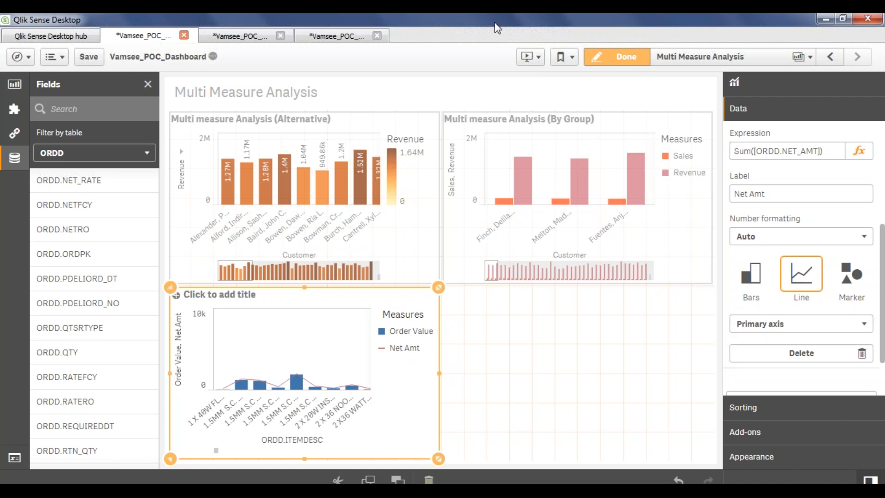
left_click(615, 59)
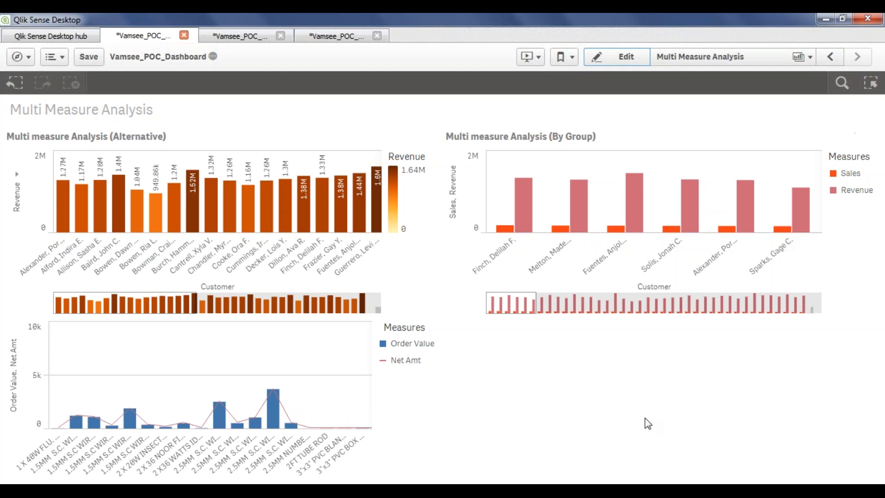
Step: Return to editing the sheet and plot the combo chart's Net Amt line on the secondary axis
left_click(617, 64)
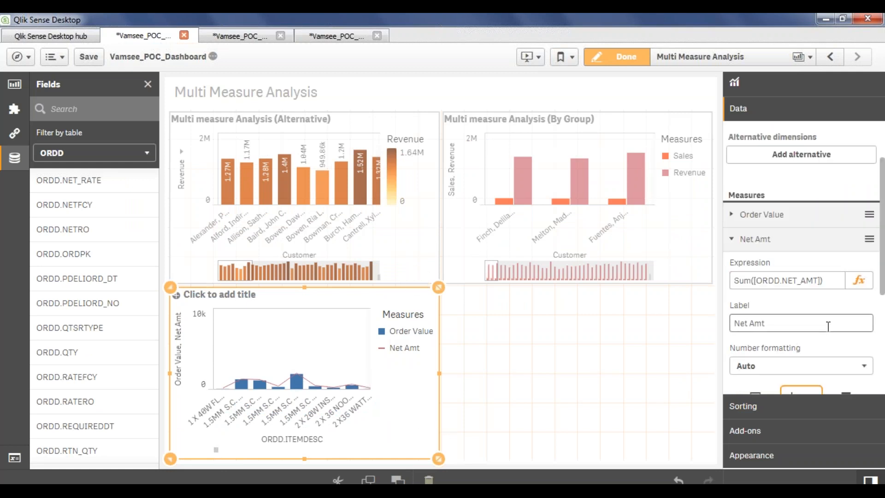
scroll(801, 277, "down", 3)
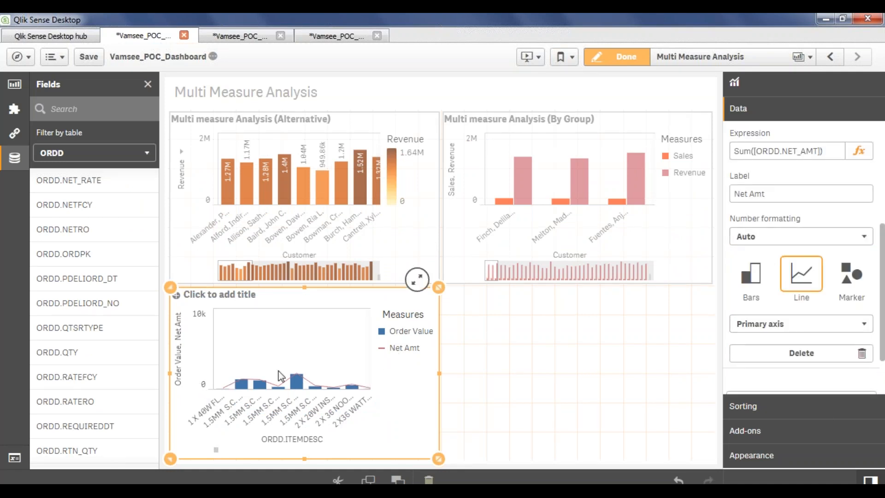
left_click(839, 323)
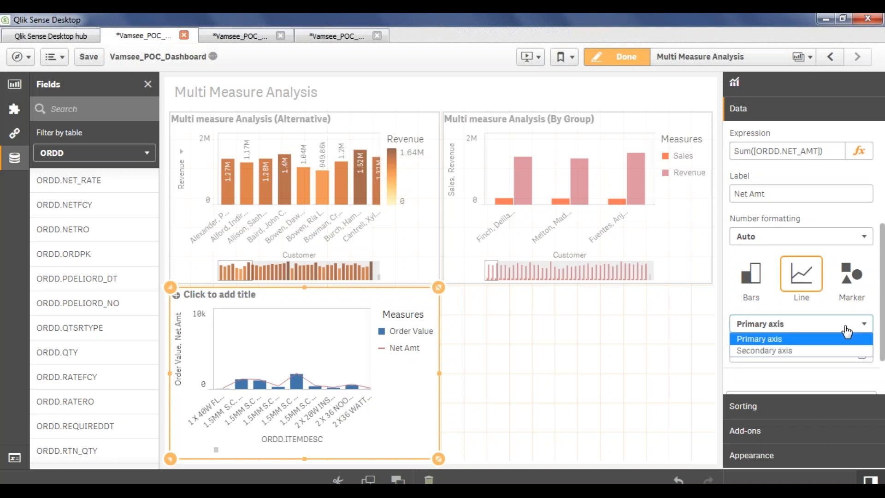
left_click(809, 349)
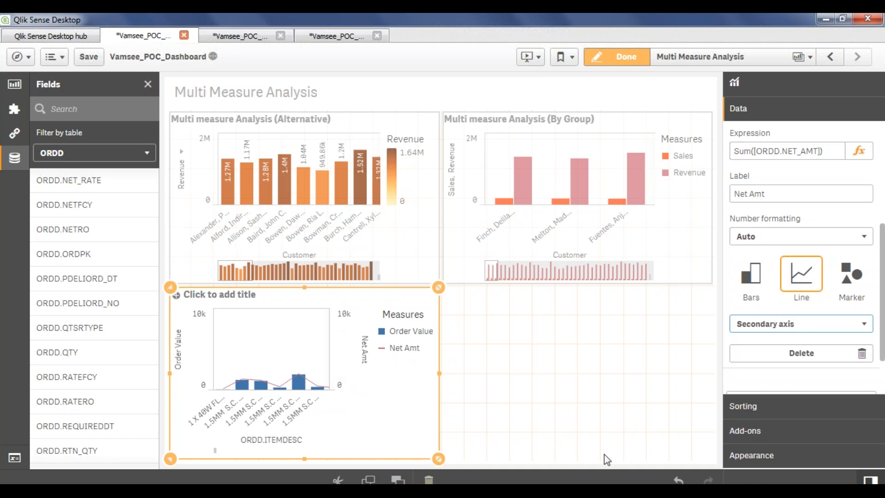
Step: Exclude zero values in the combo chart's data handling settings
scroll(849, 290, "down", 1)
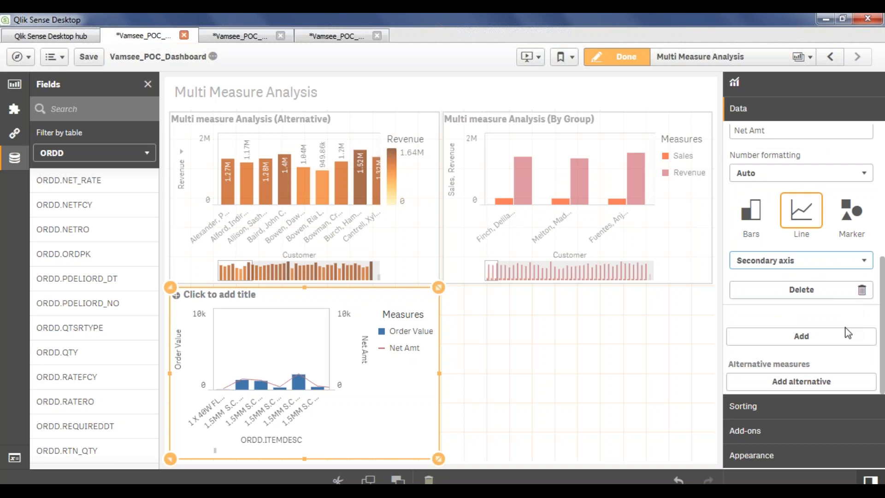
left_click(813, 418)
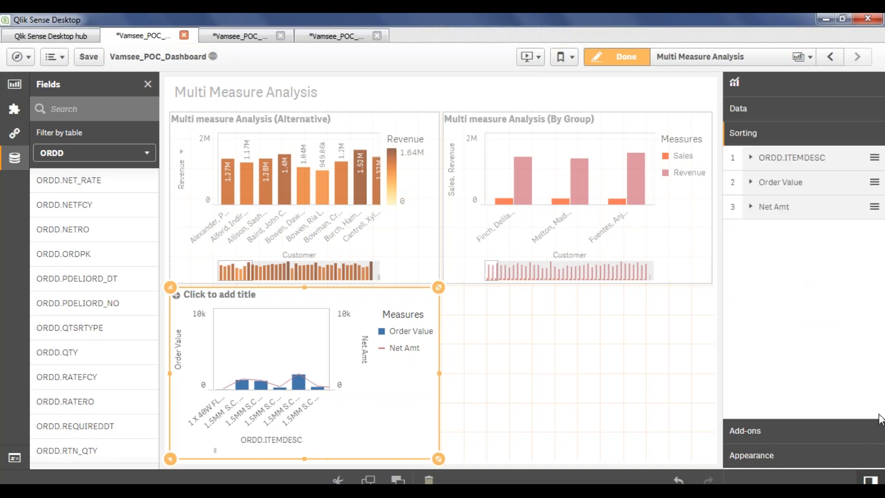
left_click(786, 436)
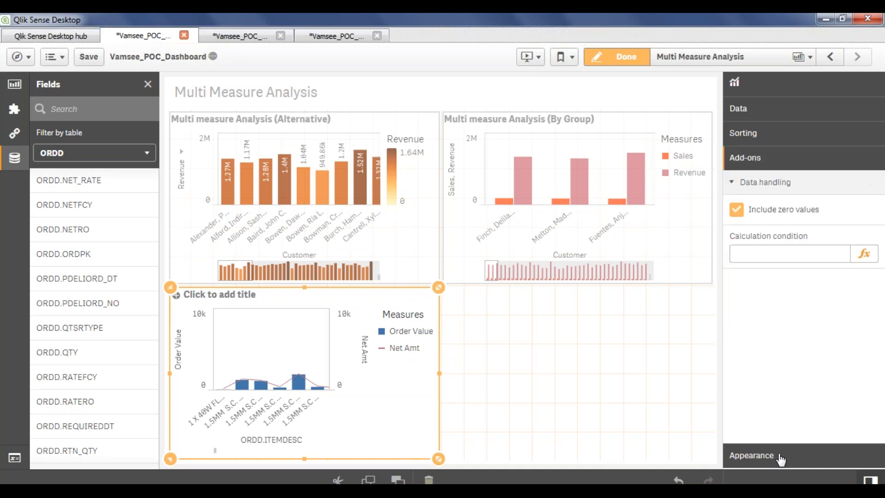
left_click(780, 456)
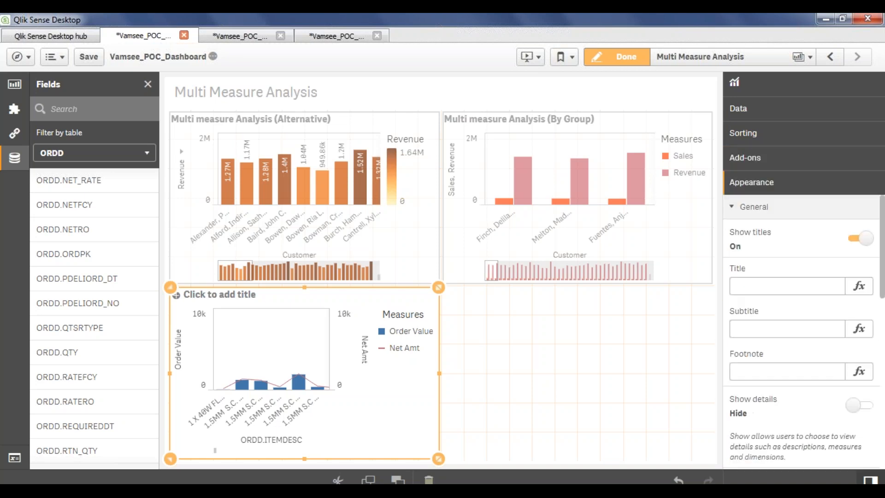
left_click(769, 166)
left_click(736, 210)
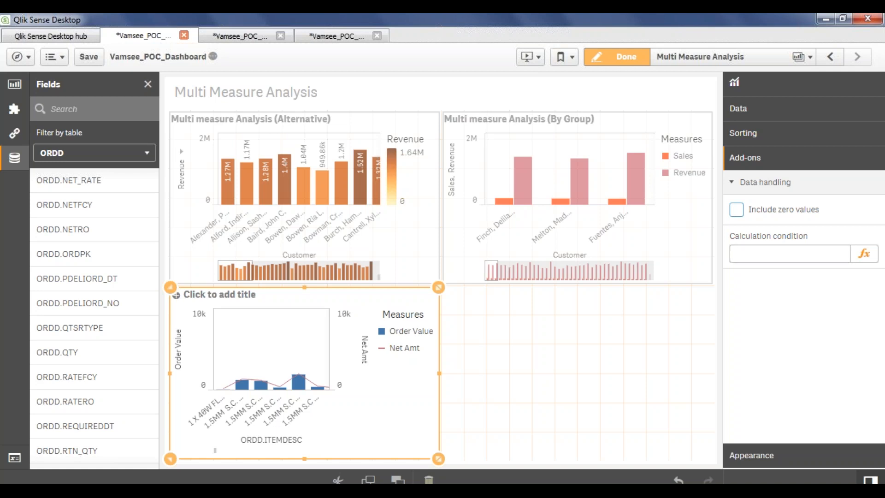
Step: Switch the combo chart from automatic to custom colors, colored by measure
left_click(752, 456)
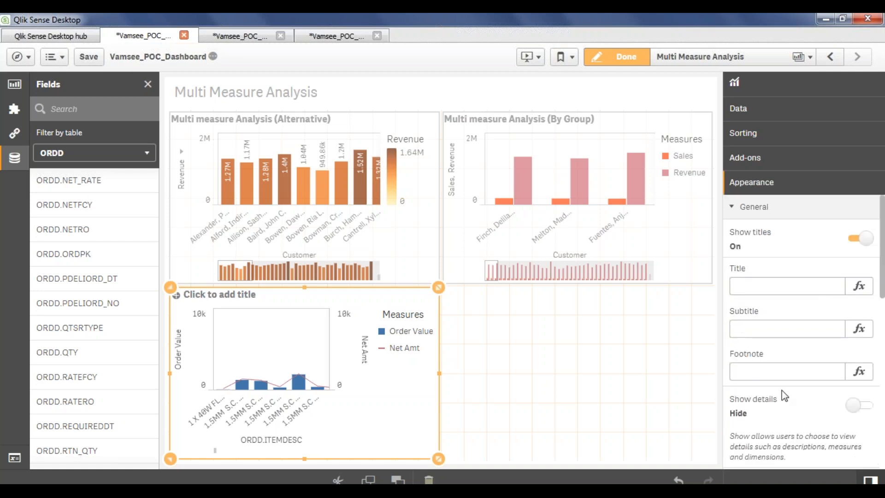
scroll(793, 424, "down", 5)
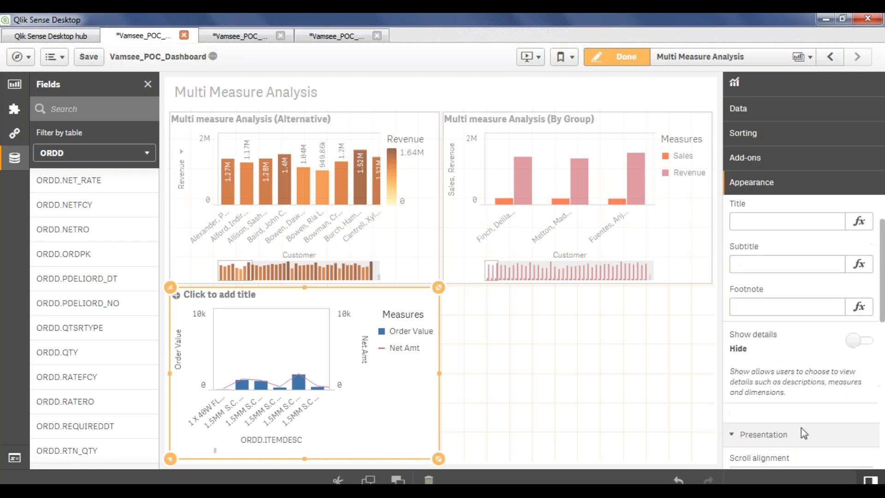
scroll(804, 433, "down", 3)
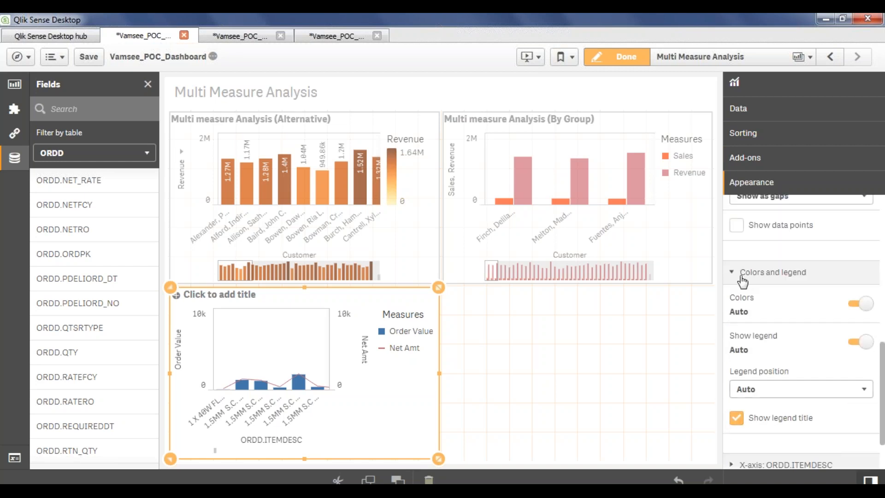
left_click(860, 303)
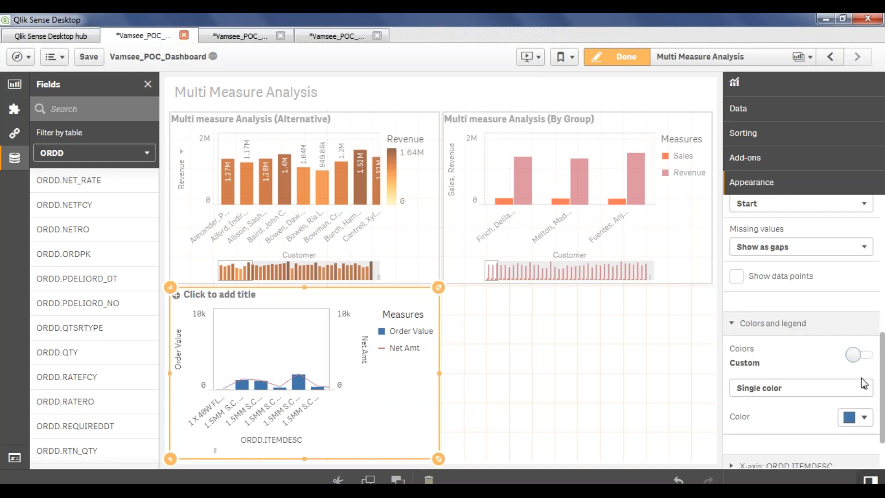
left_click(869, 393)
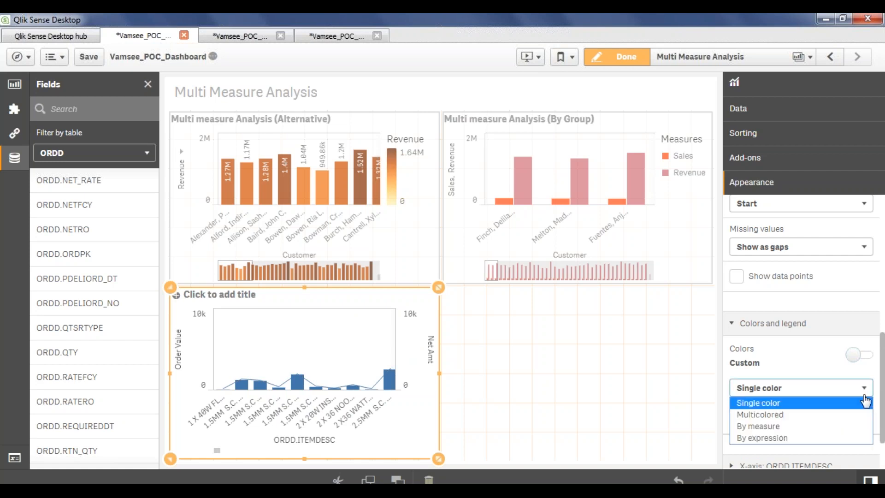
left_click(786, 427)
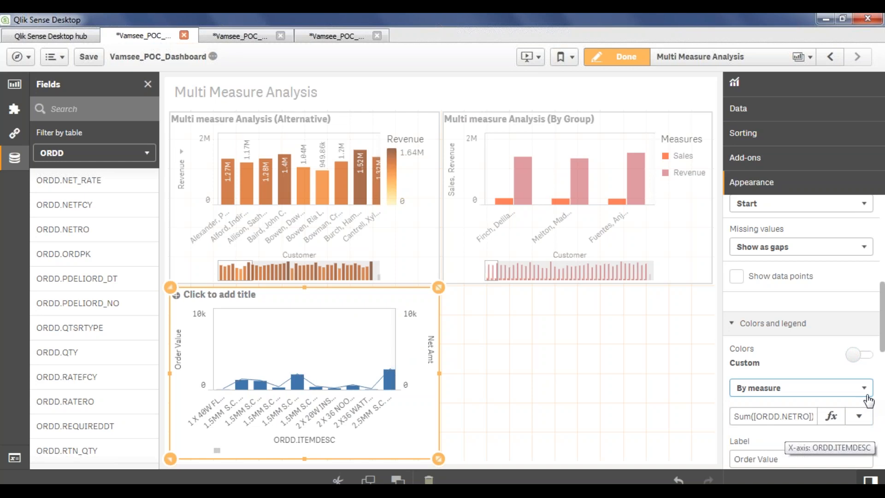
Step: Change the combo chart's custom coloring to Multicolored with the 12 colors scheme
left_click(869, 395)
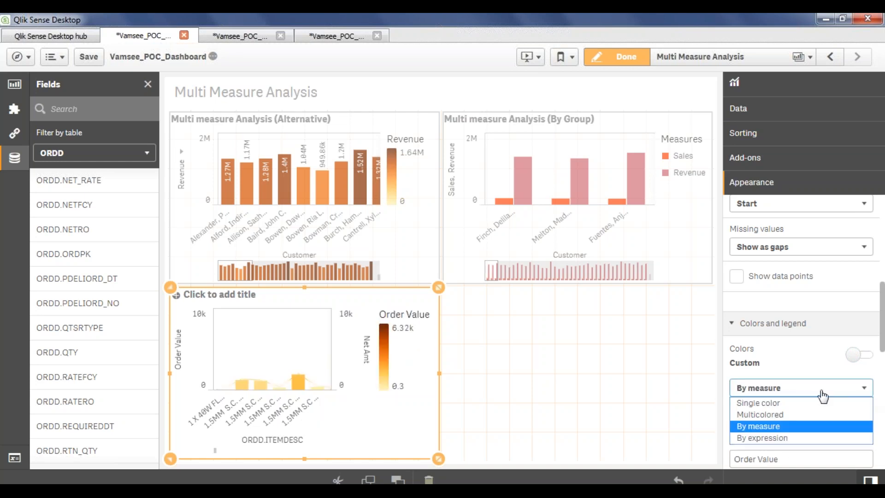
left_click(779, 416)
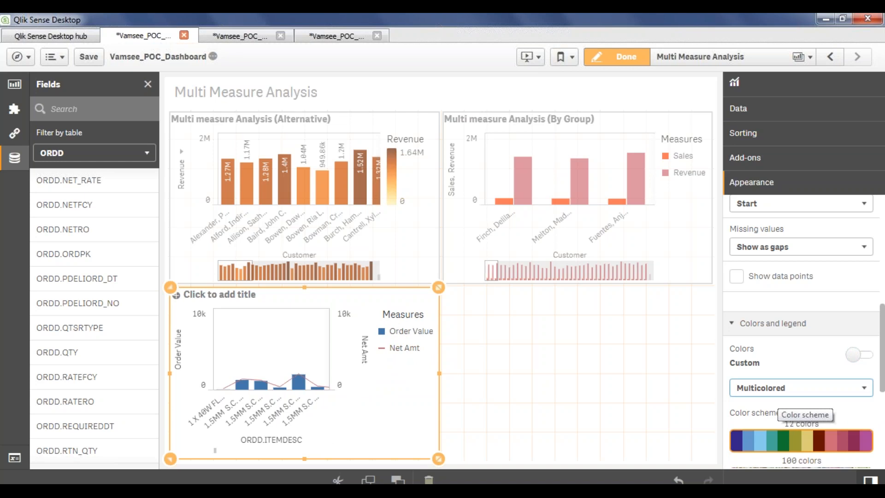
scroll(825, 396, "down", 2)
left_click(828, 382)
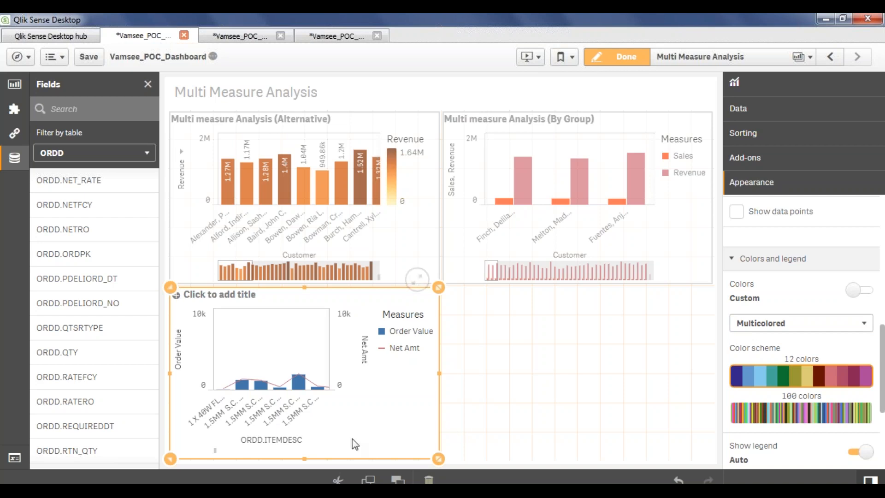
Step: Label the combo chart's ORDD.ITEMDESC dimension "Item"
left_click(767, 112)
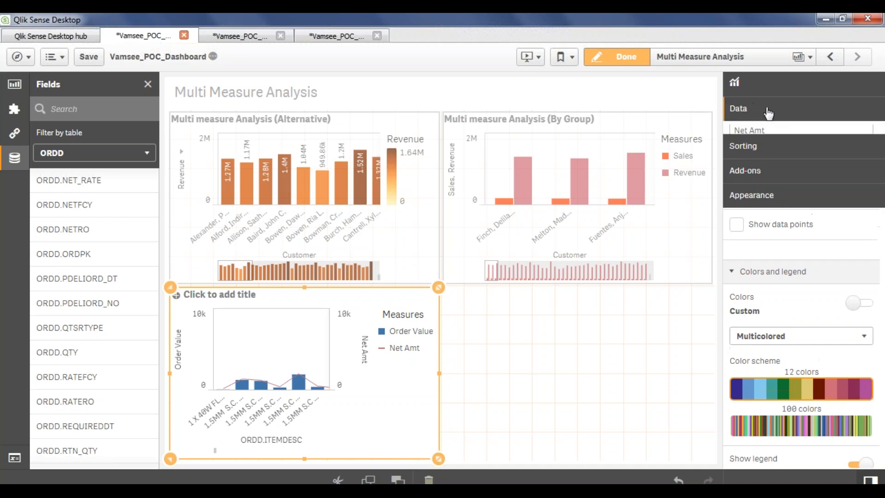
scroll(763, 210, "up", 5)
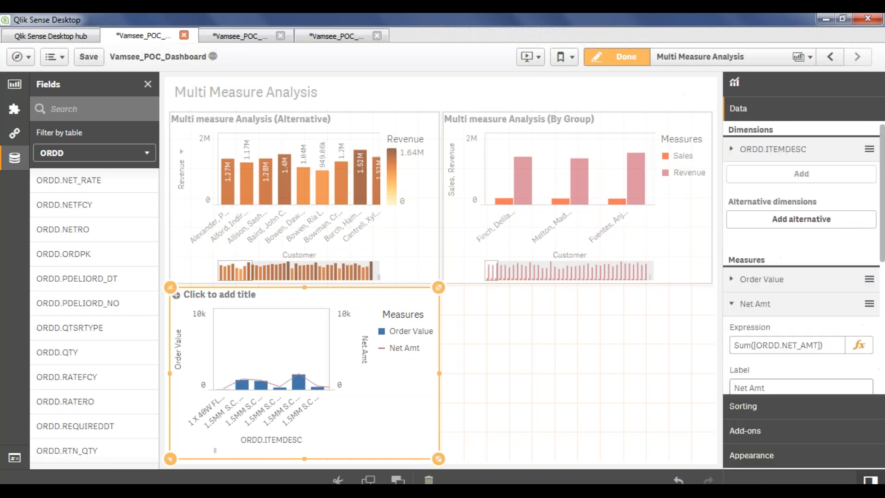
left_click(735, 152)
left_click(796, 236)
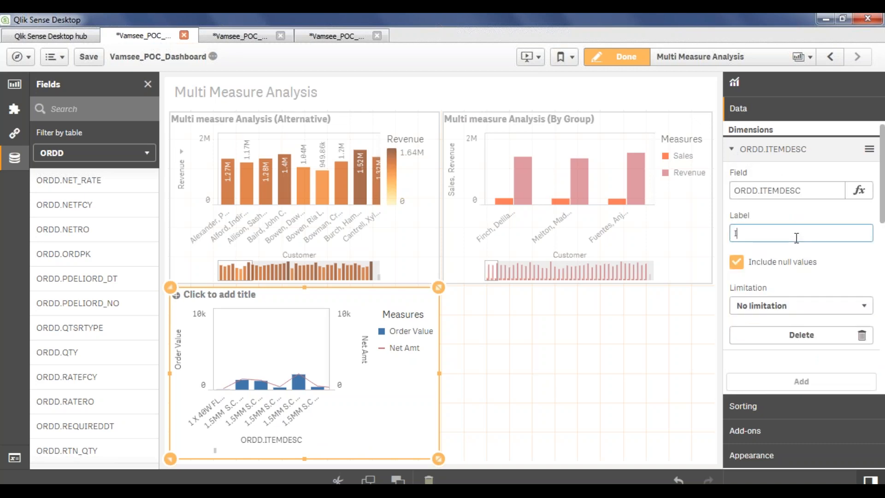
left_click(552, 352)
Step: Title the combo chart "Comparative Analysis"
left_click(395, 409)
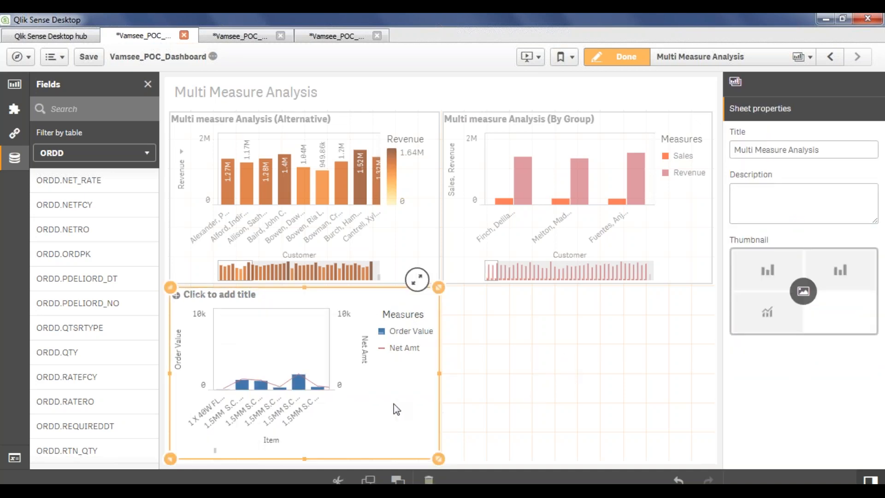
type("Com")
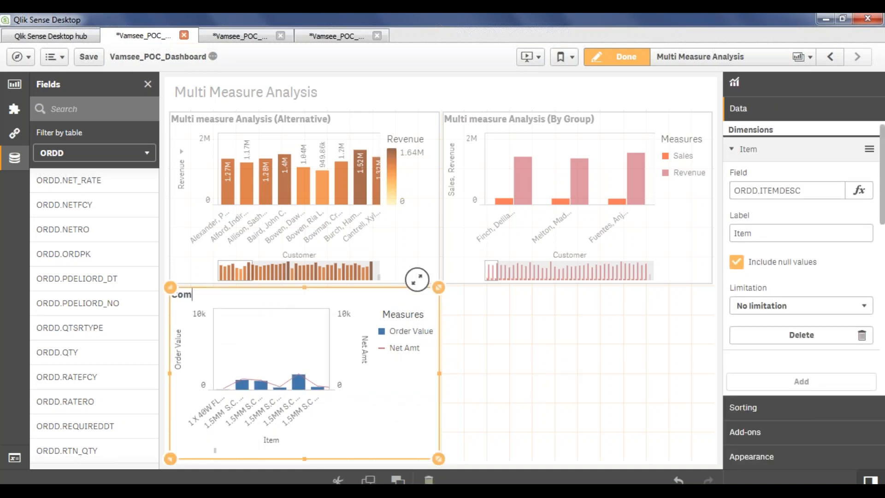
type("bo Chart")
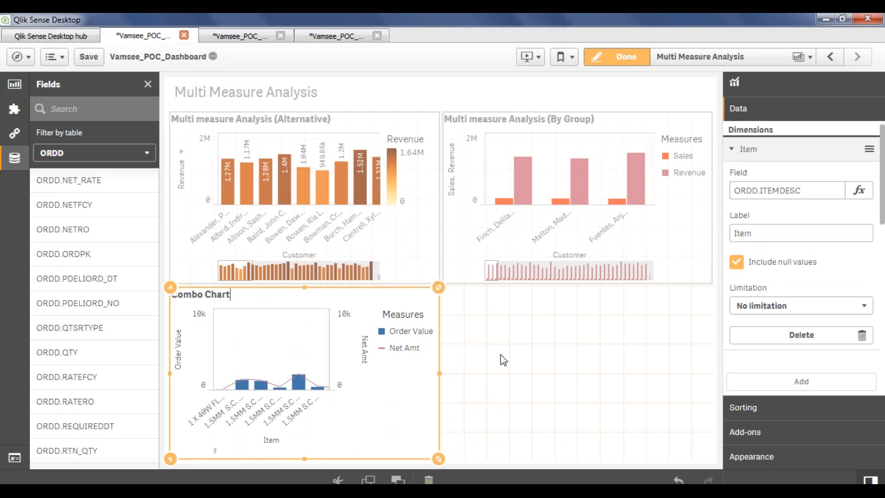
key("ctrl+a")
type("Comparative Analysis")
left_click(503, 360)
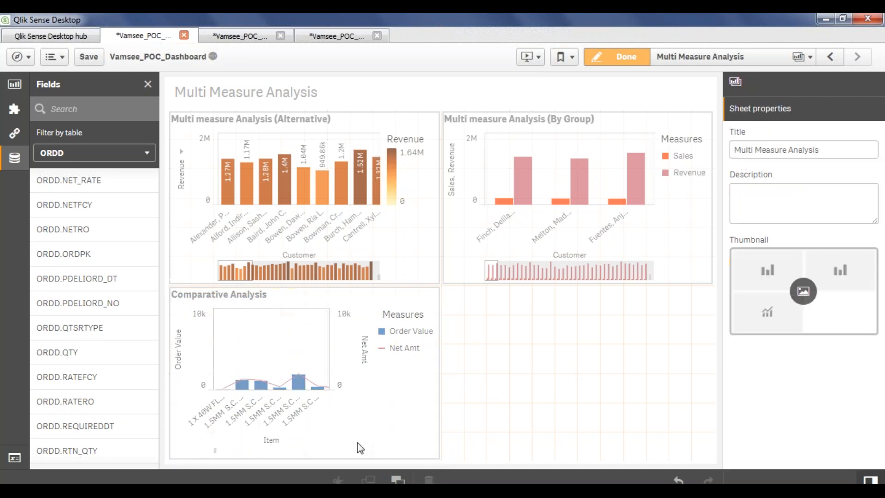
Step: Duplicate the Comparative Analysis combo chart into the empty space beside it on the sheet
left_click(324, 400)
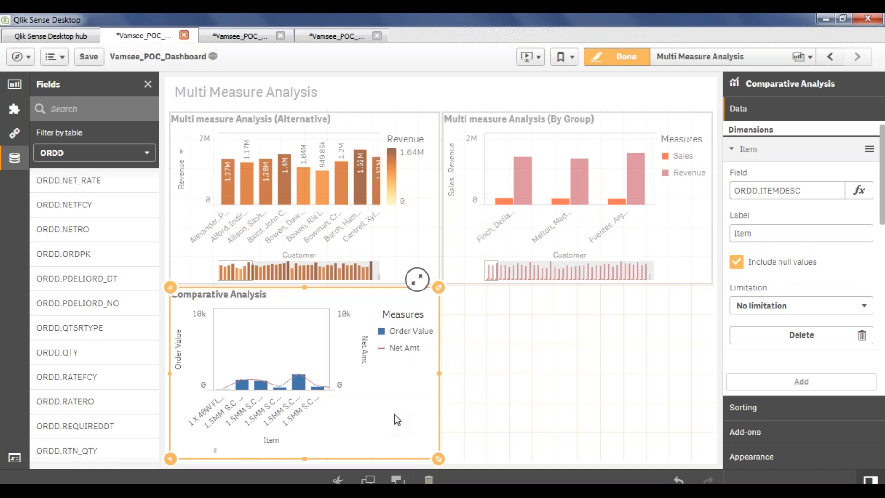
key("ctrl+c")
key("ctrl+v")
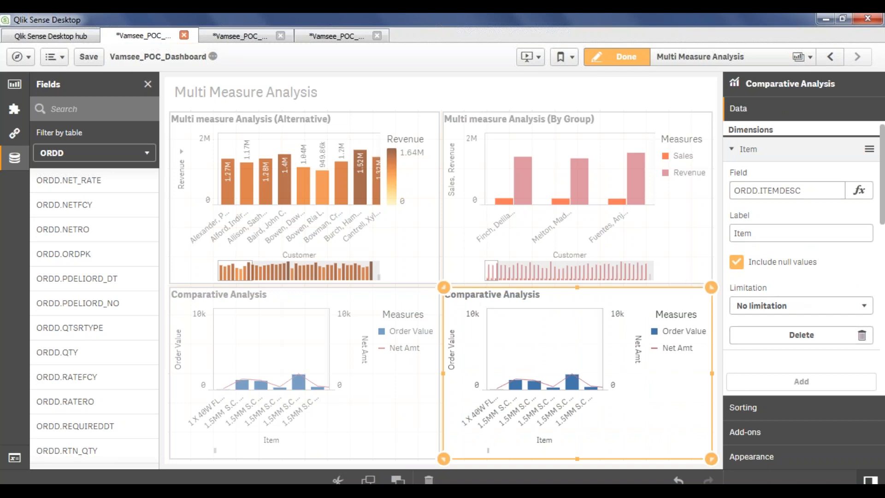
Step: Display the duplicated combo chart's Net Amt measure as markers instead of a line
scroll(797, 309, "down", 5)
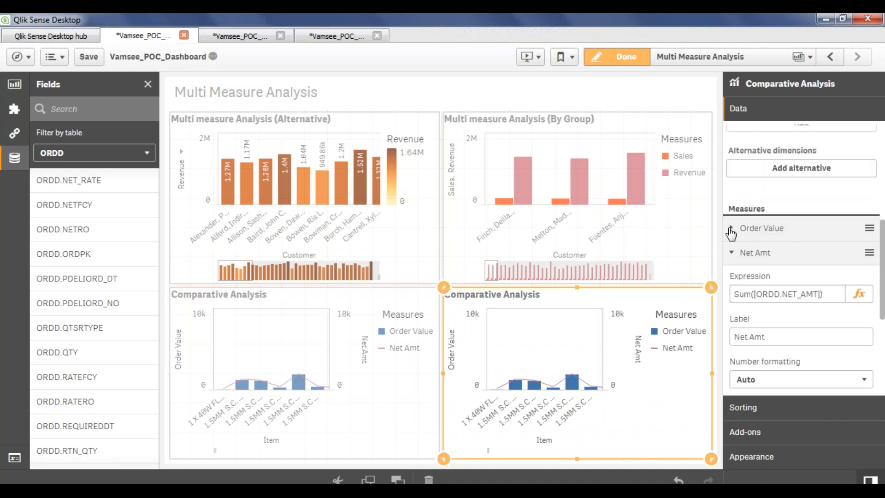
left_click(828, 295)
scroll(841, 366, "down", 2)
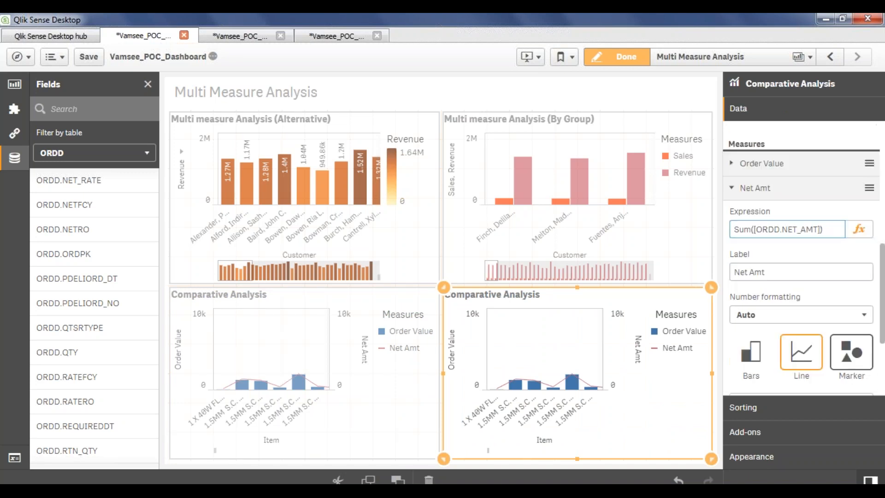
left_click(849, 366)
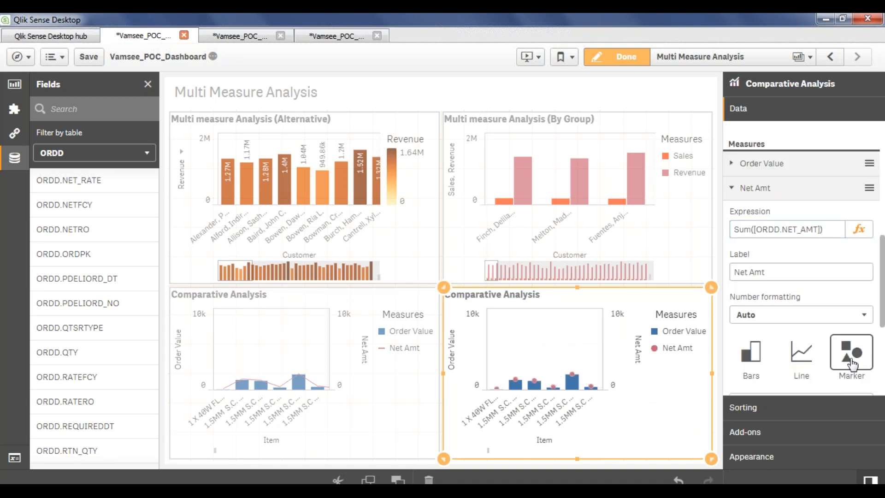
scroll(859, 357, "down", 1)
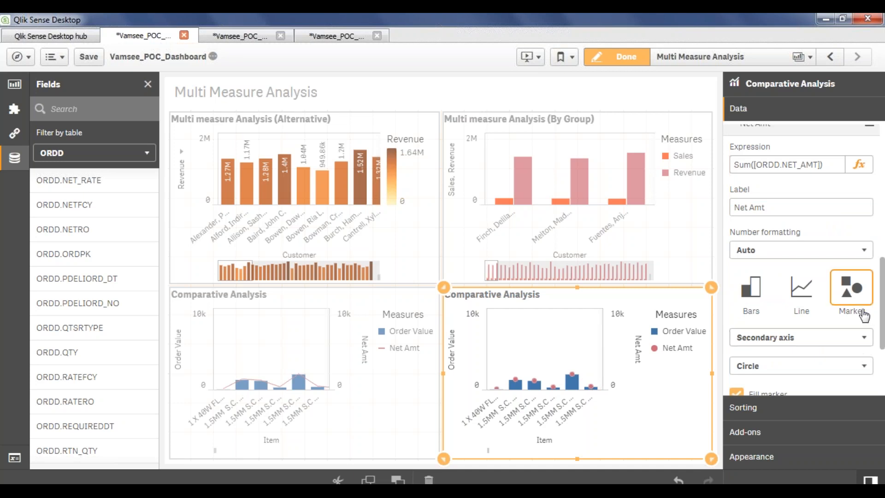
scroll(872, 316, "down", 1)
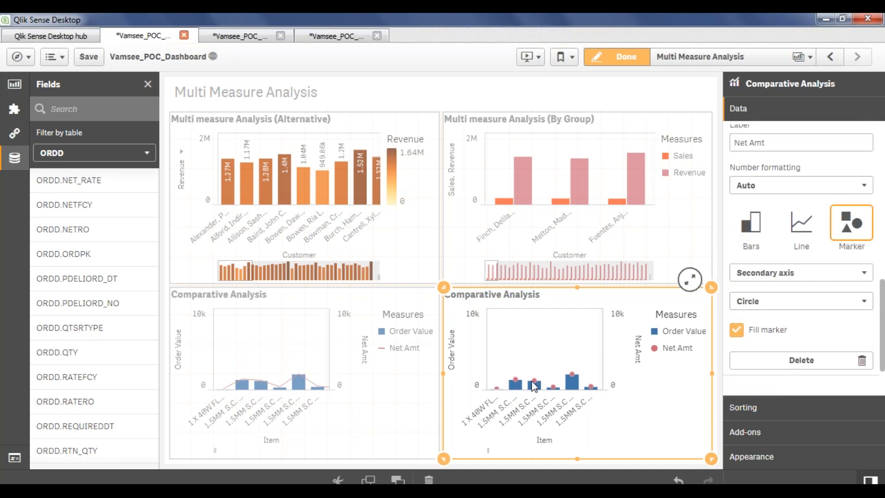
Step: Try Square markers for Net Amt in the duplicated chart, both unfilled and filled
left_click(862, 305)
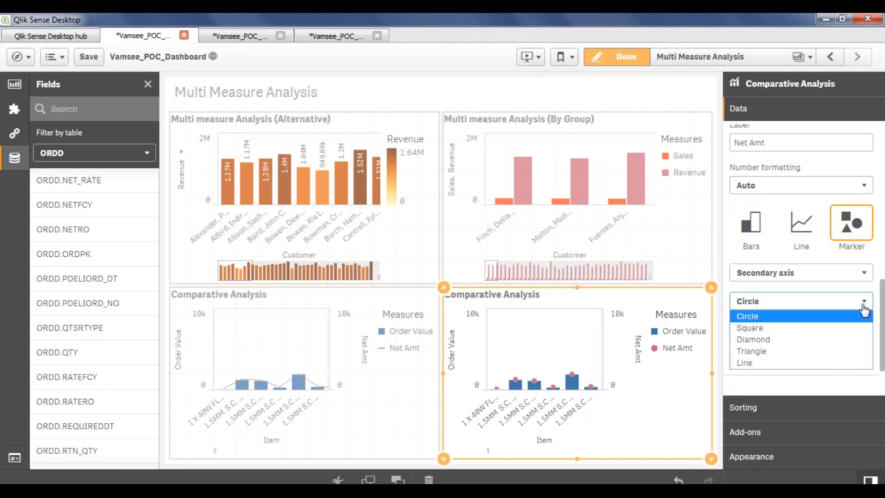
left_click(863, 327)
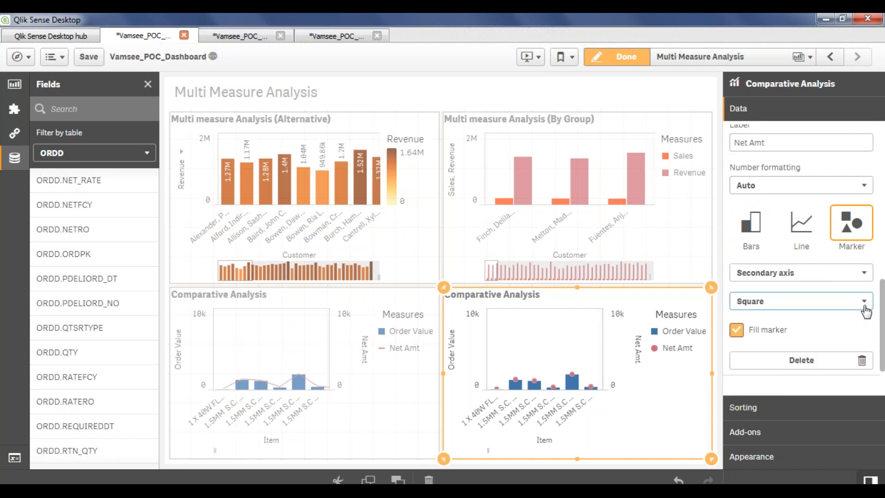
left_click(864, 304)
left_click(783, 328)
left_click(735, 332)
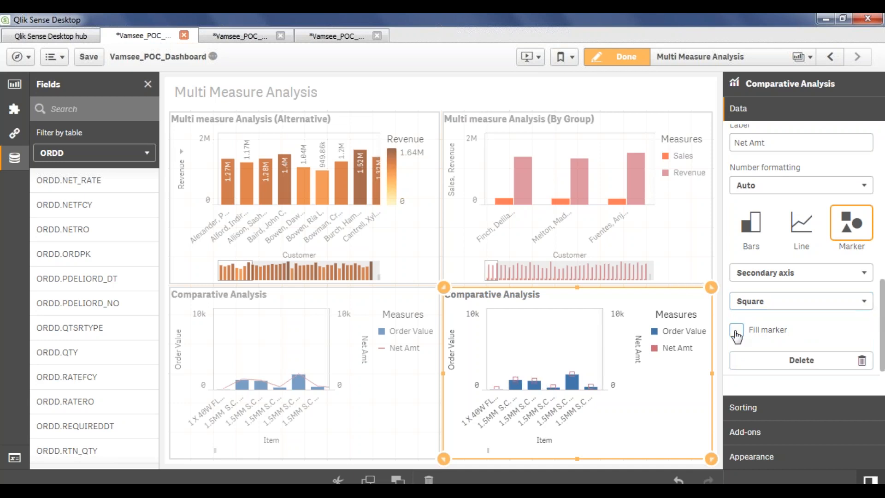
left_click(736, 331)
Step: Set the marker shape of the duplicated chart's Net Amt measure to Line
left_click(863, 301)
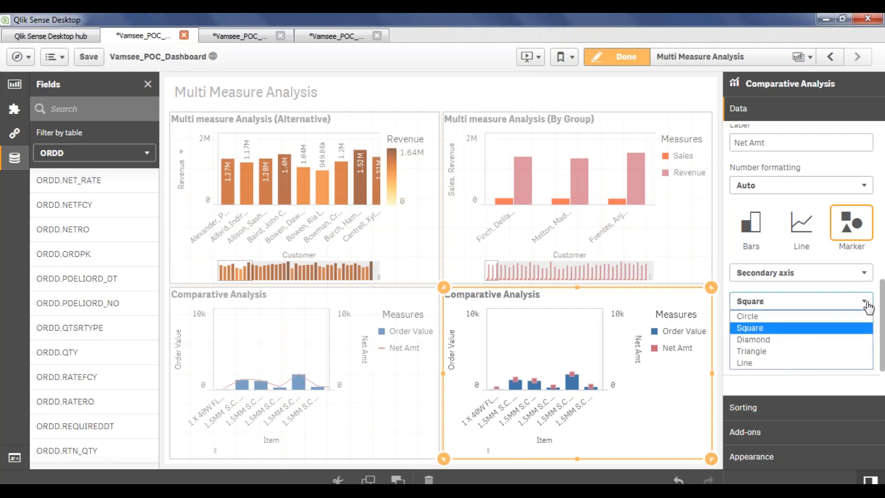
left_click(795, 362)
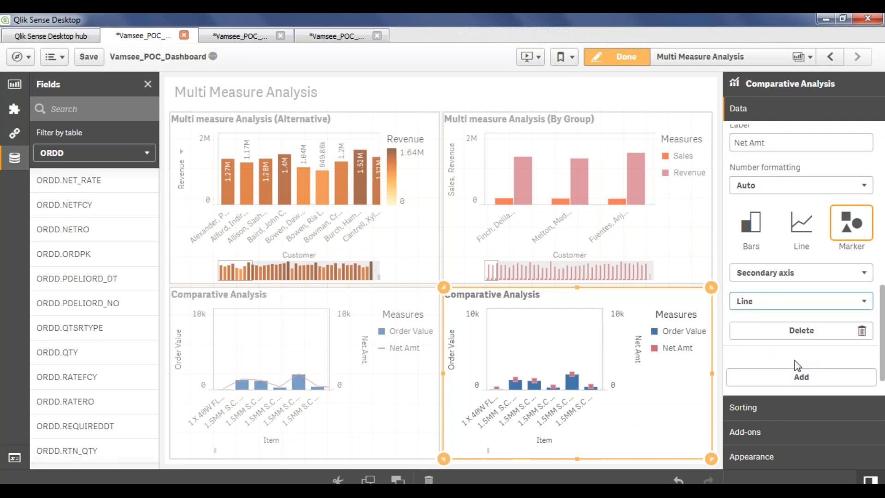
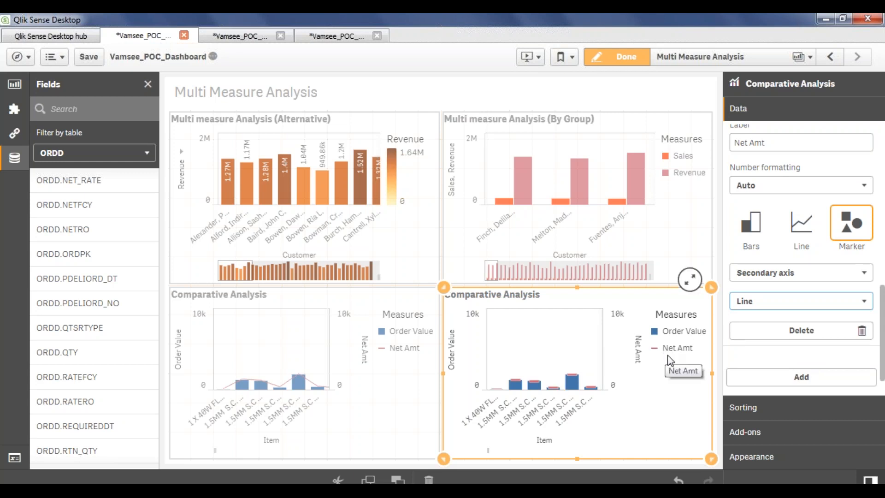
scroll(825, 272, "up", 5)
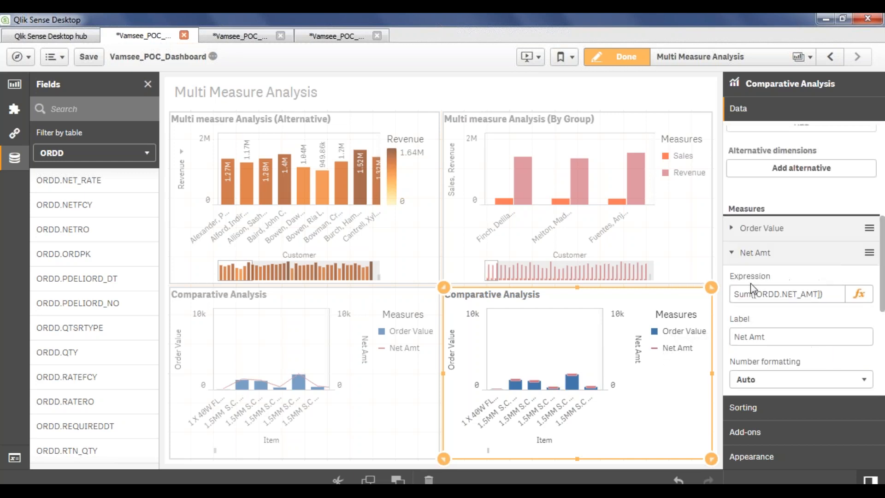
Step: Remove the NET_AMT field name from the duplicated chart's Net Amt expression and open it in the expression editor
left_click(840, 296)
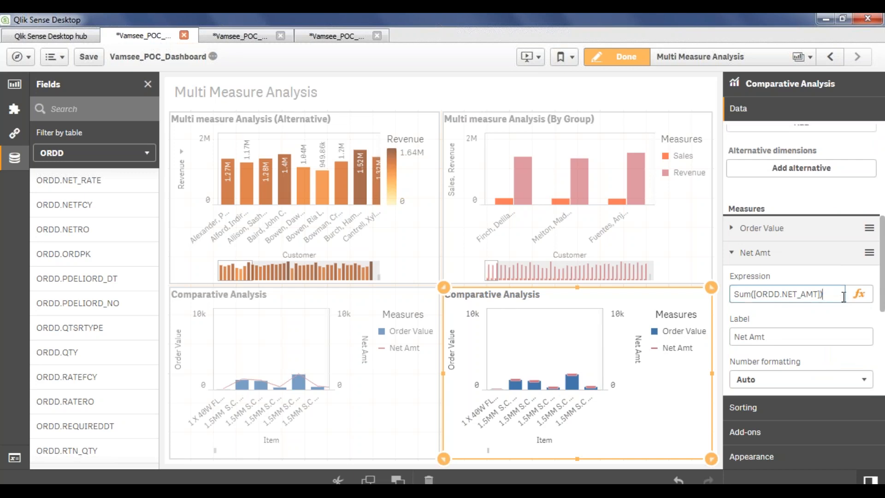
double_click(807, 294)
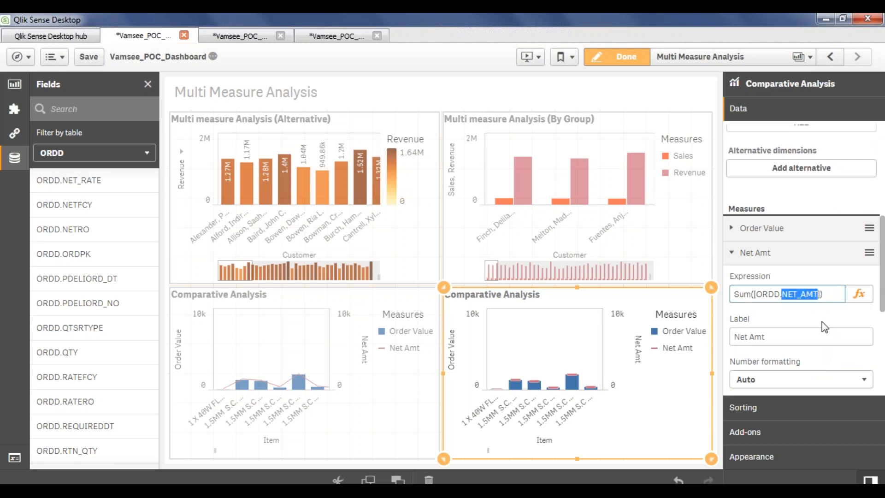
key("BackSpace")
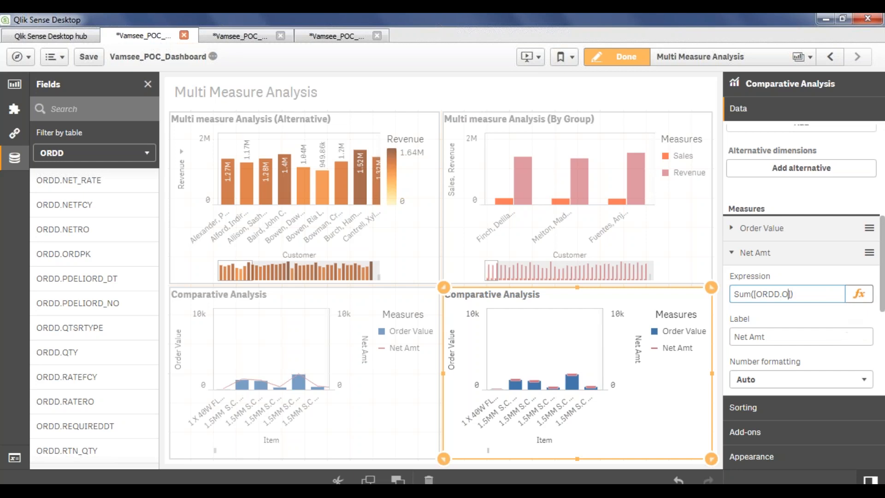
left_click(858, 294)
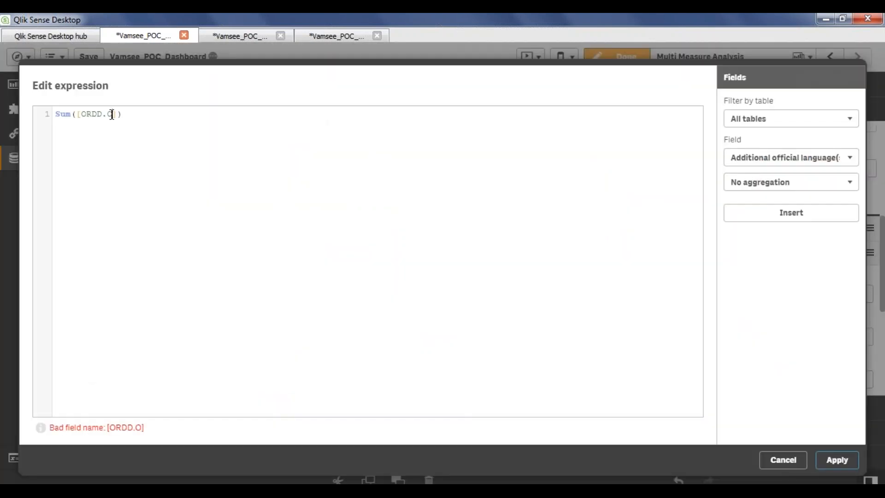
left_click(112, 115)
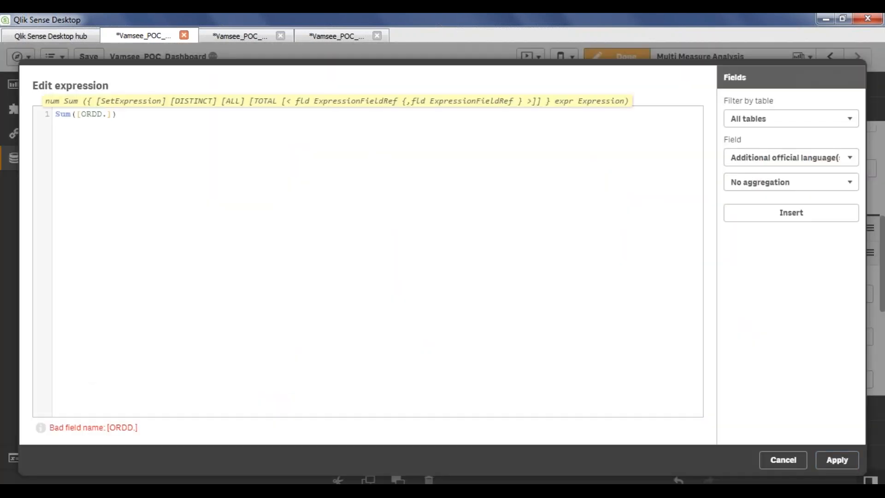
type("ua")
key("BackSpace")
key("BackSpace")
Step: Choose the ORDD table, the ORDD.QTY field and the Sum aggregation for insertion into the expression
left_click(838, 128)
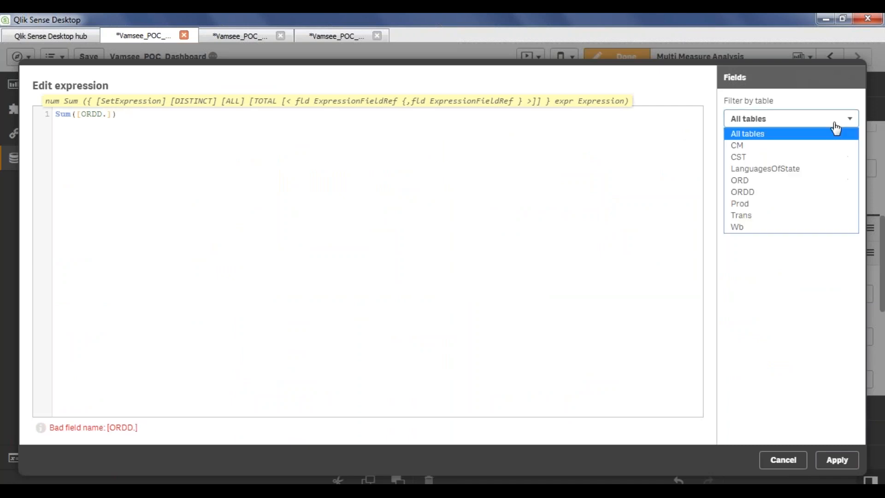
left_click(775, 193)
left_click(797, 159)
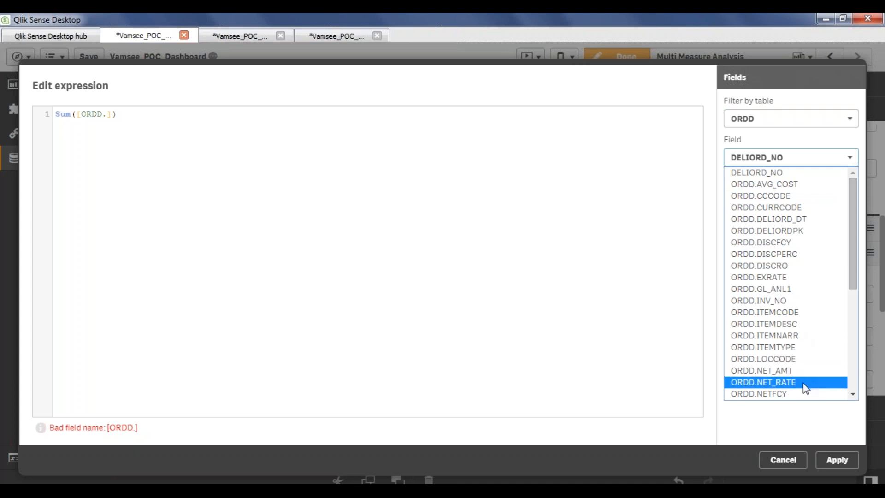
scroll(805, 386, "down", 3)
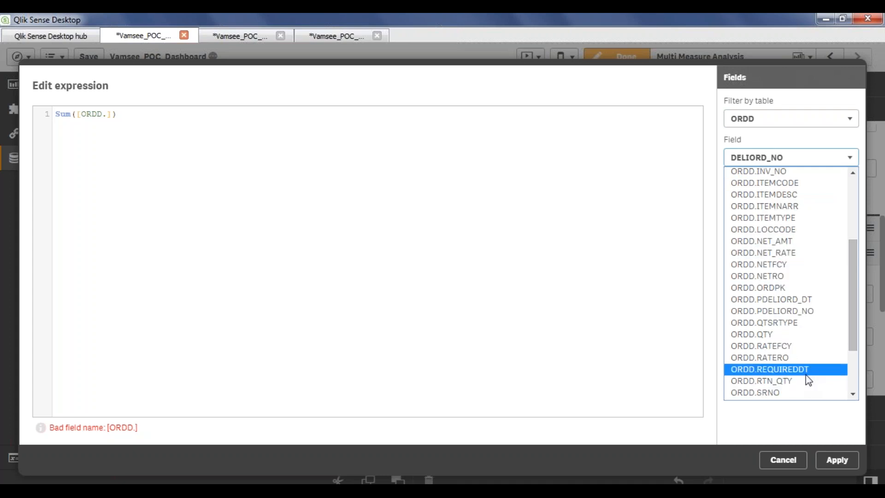
left_click(825, 334)
left_click(772, 185)
left_click(752, 209)
Step: Replace the entire expression with the chosen Sum([ORDD.QTY]) and apply it to the measure
key("ctrl+a")
key("Caps_Lock")
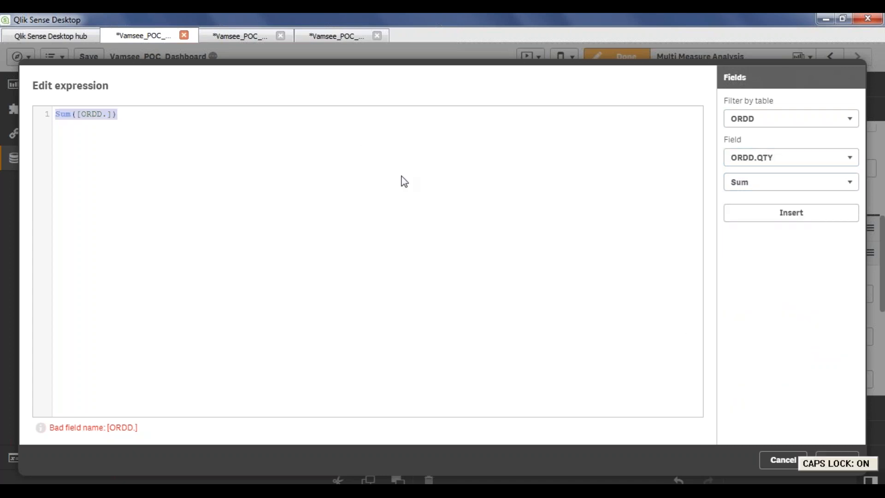
key("BackSpace")
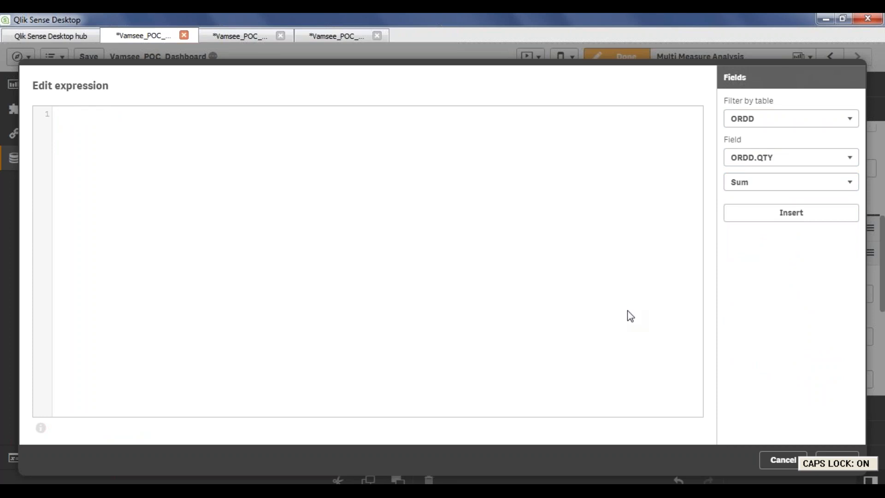
left_click(804, 225)
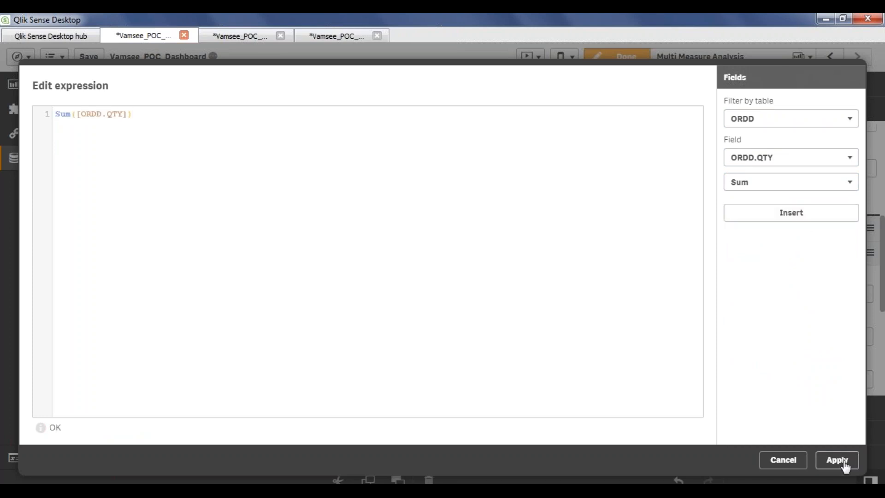
left_click(839, 462)
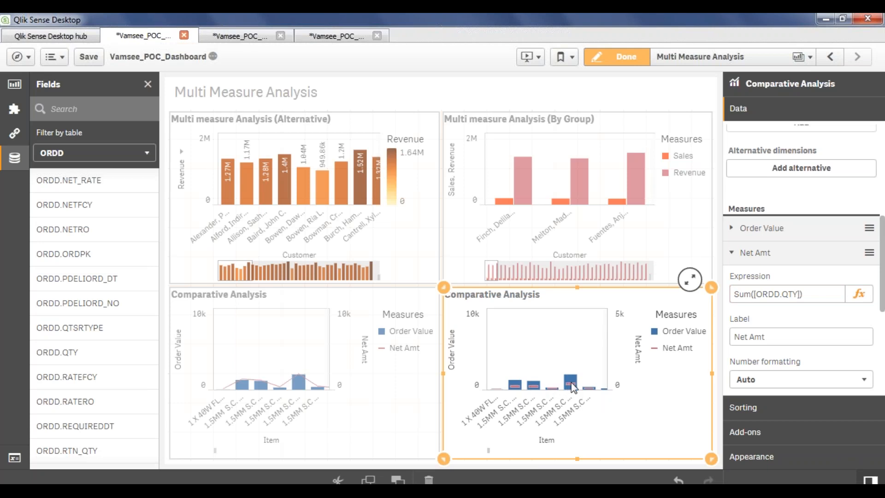
Step: Change the duplicated chart's Net Amt measure label to sTOCK
left_click(792, 335)
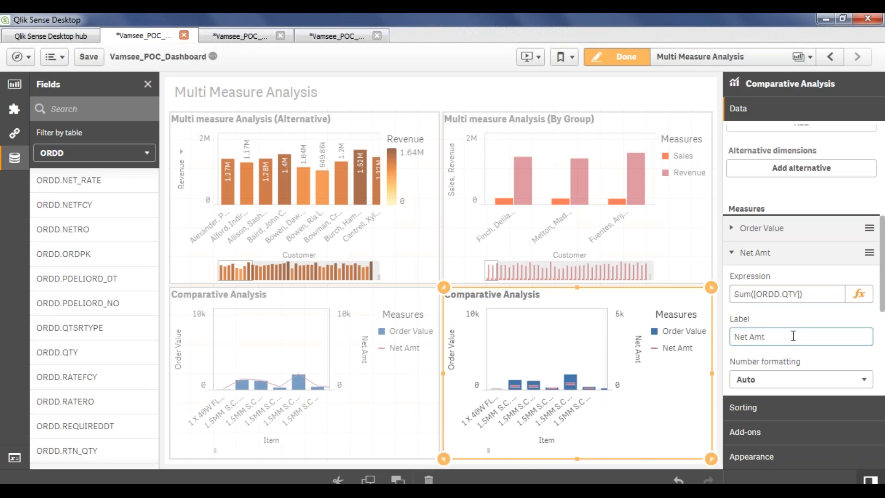
key("ctrl+a")
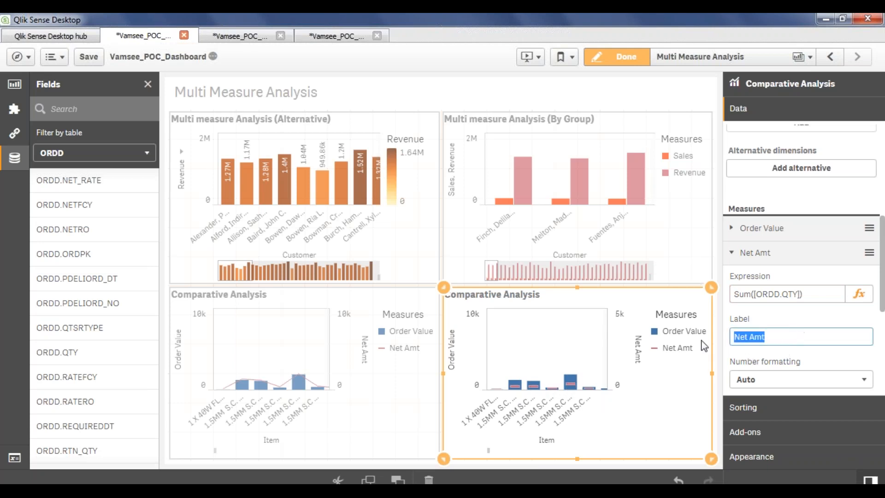
type("sTOCK")
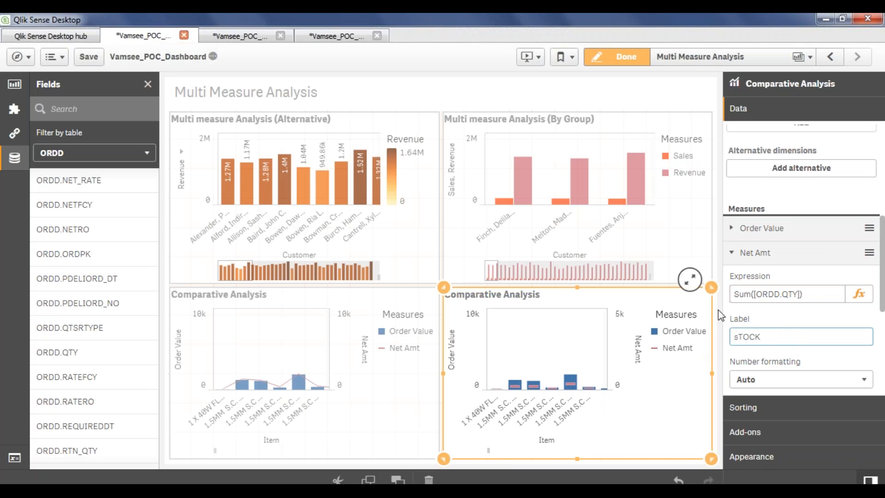
Step: Change the label of the duplicated chart's Order Value measure to Sales
left_click(761, 227)
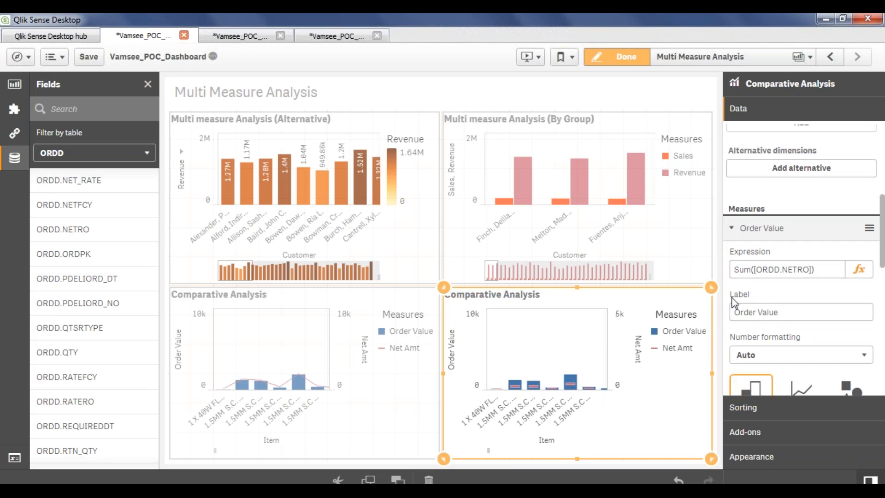
left_click_drag(800, 311, 714, 312)
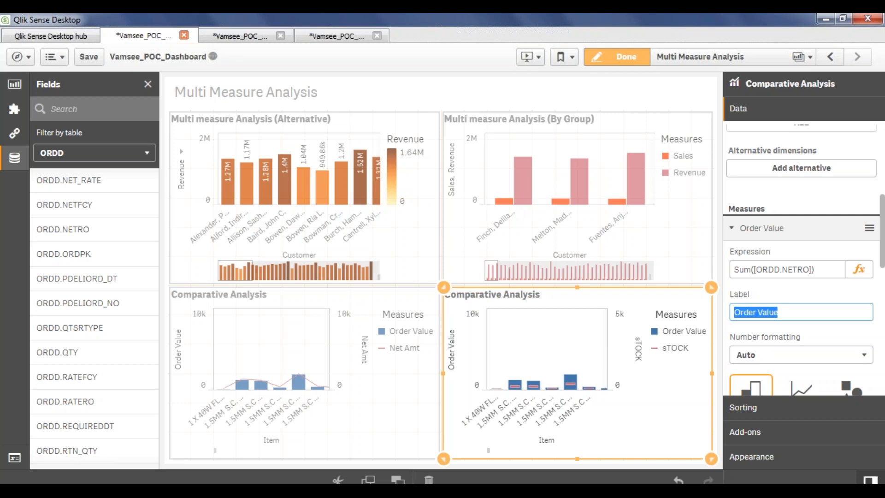
type("s")
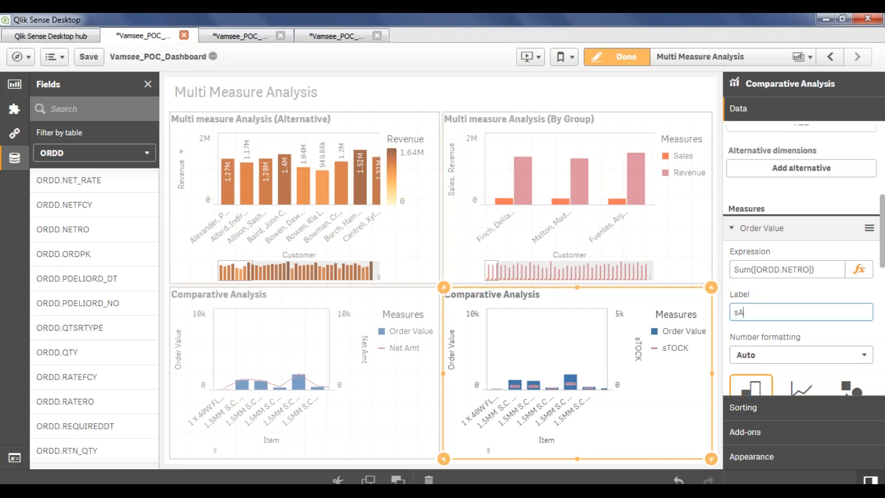
key("Caps_Lock")
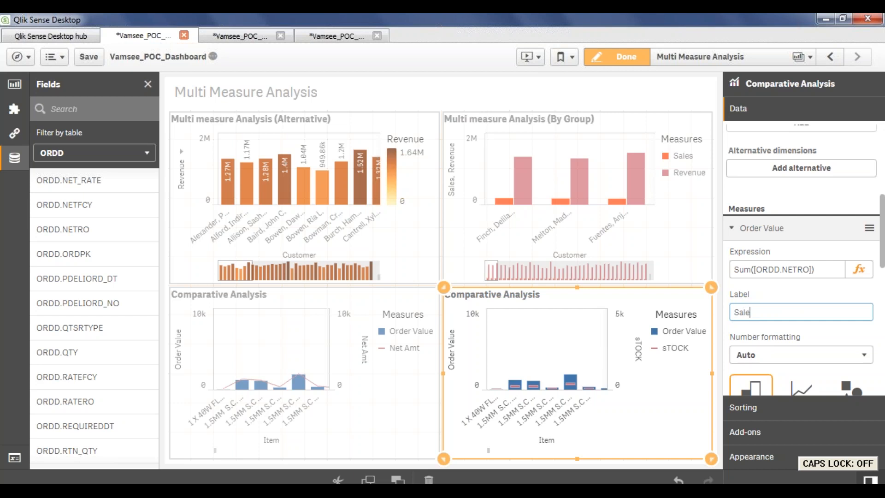
Step: Save the dashboard and finish editing the sheet to view the charts
left_click(89, 57)
left_click(632, 57)
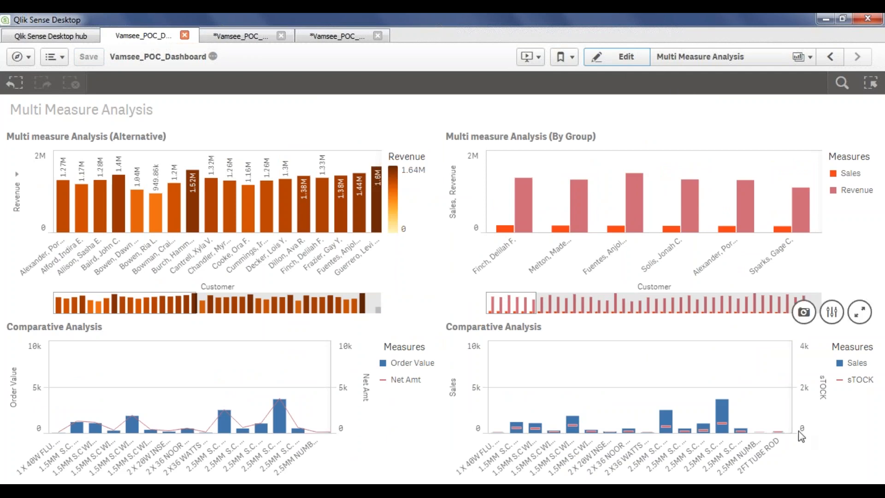
Step: Resume editing the sheet and relabel the QTY measure of the duplicated Comparative Analysis chart as Stock
left_click(618, 57)
left_click(641, 361)
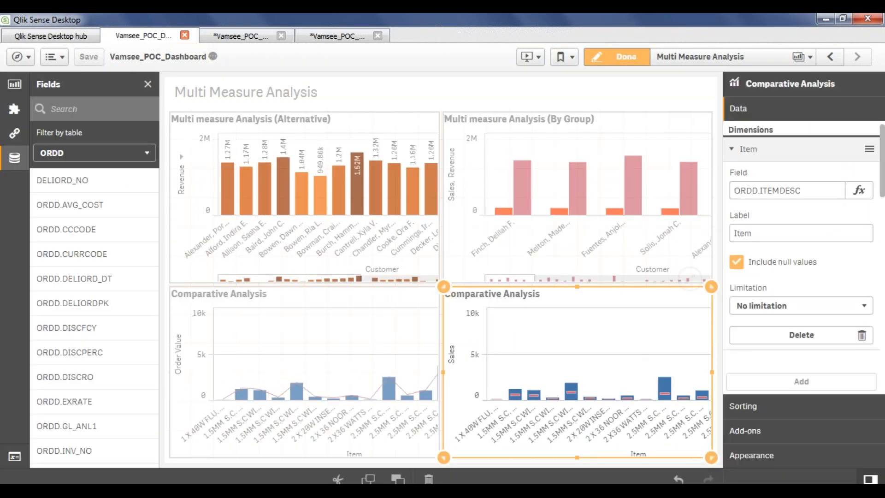
scroll(796, 315, "down", 2)
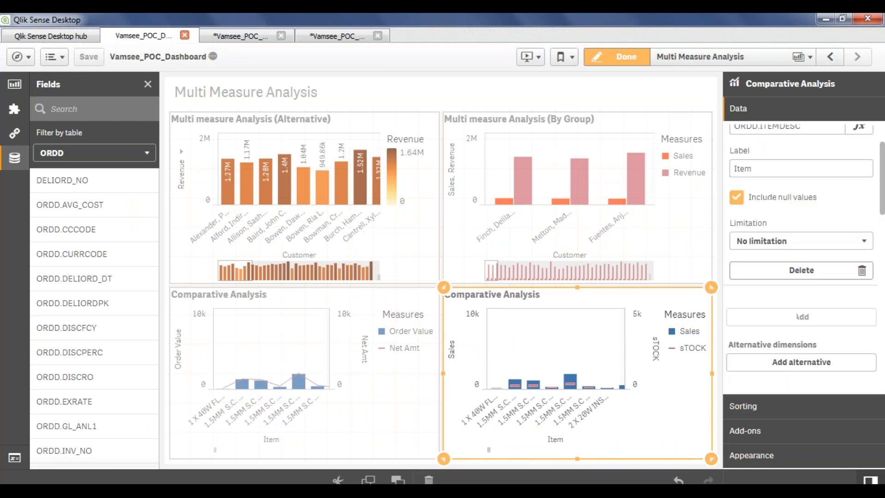
scroll(811, 294, "down", 5)
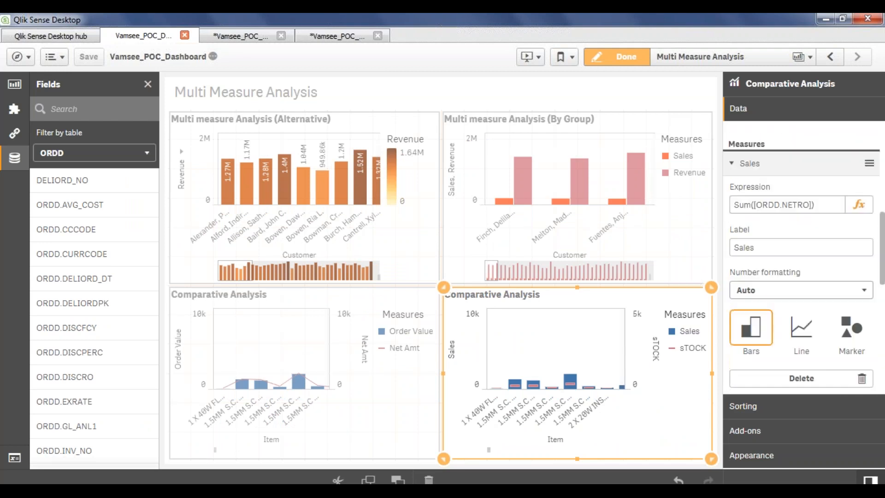
left_click(776, 247)
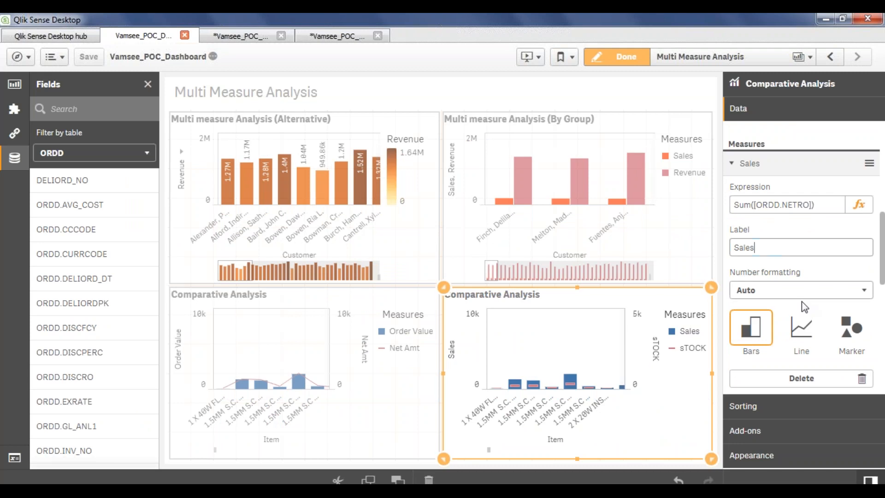
scroll(804, 307, "down", 3)
double_click(782, 374)
type("Stock")
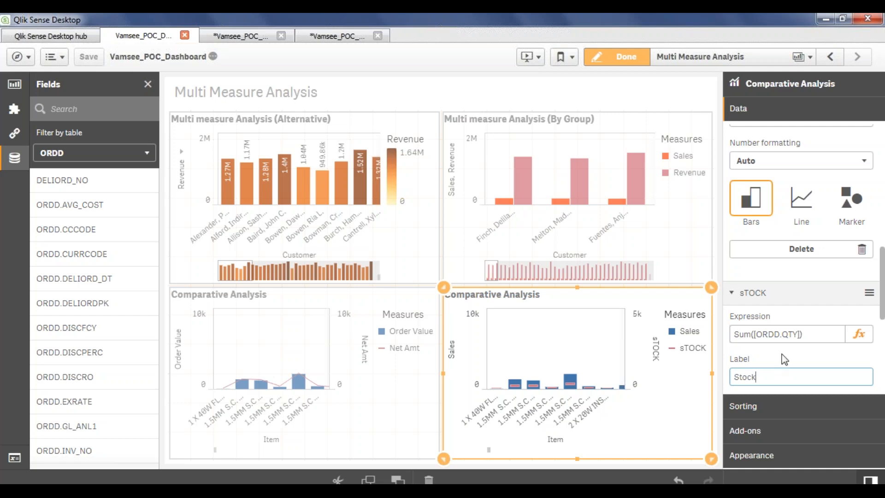
Step: Review the marker display and the available marker shapes for the Stock measure
scroll(785, 359, "down", 4)
left_click(851, 263)
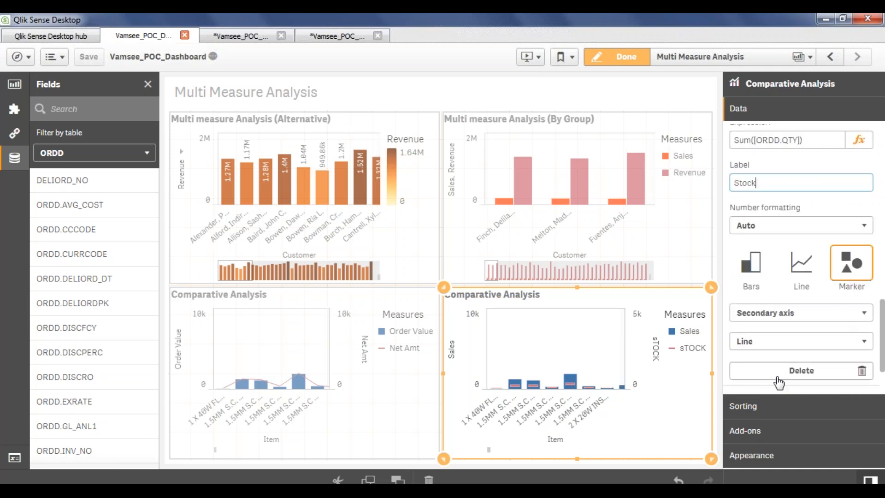
left_click(863, 343)
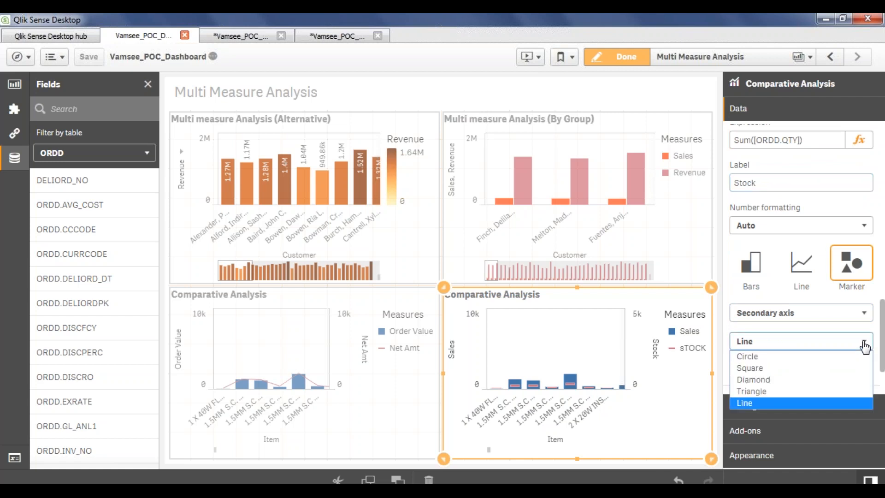
left_click(865, 346)
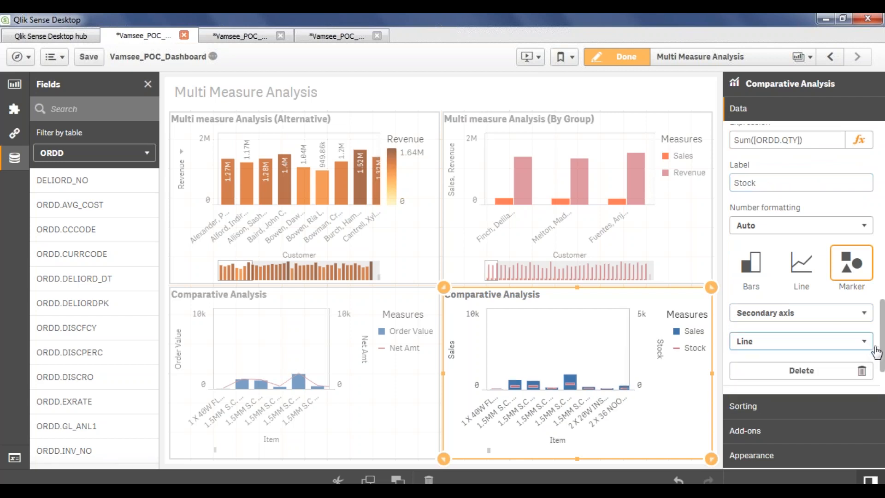
Step: Examine the duplicated chart's appearance settings for colors, legend and the Item X-axis
left_click(788, 454)
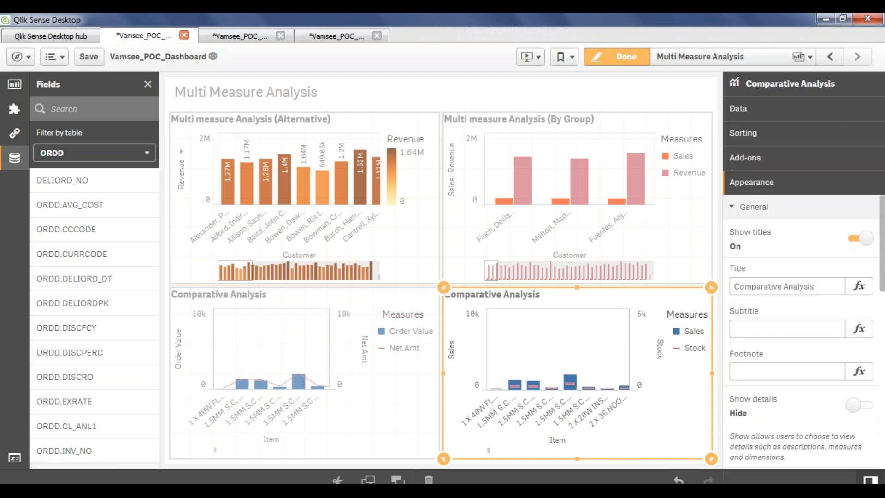
scroll(801, 419, "down", 8)
scroll(801, 418, "down", 3)
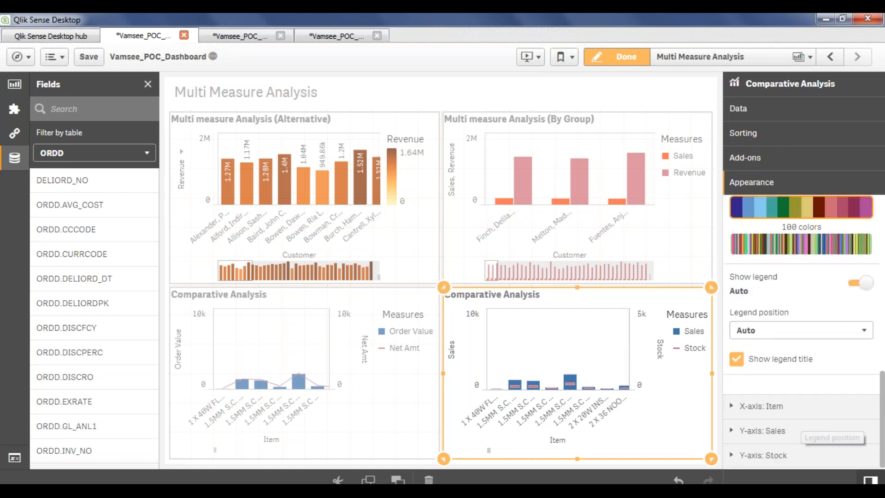
scroll(816, 420, "up", 3)
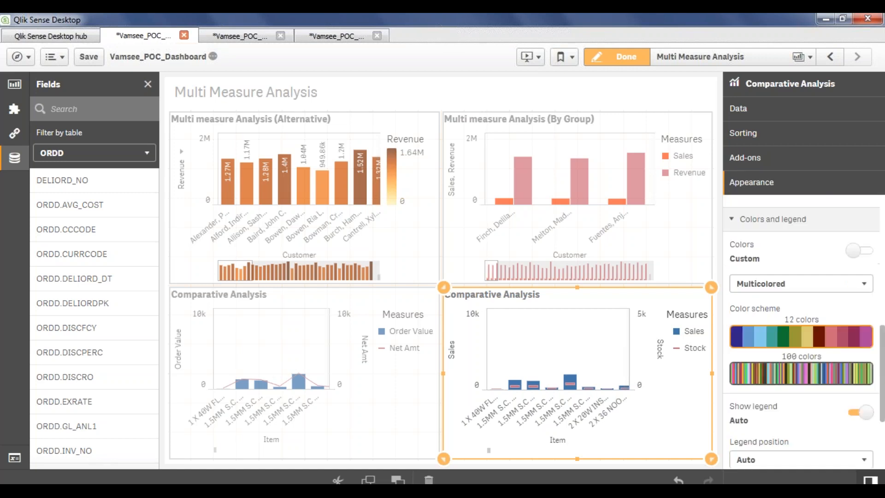
scroll(815, 420, "down", 3)
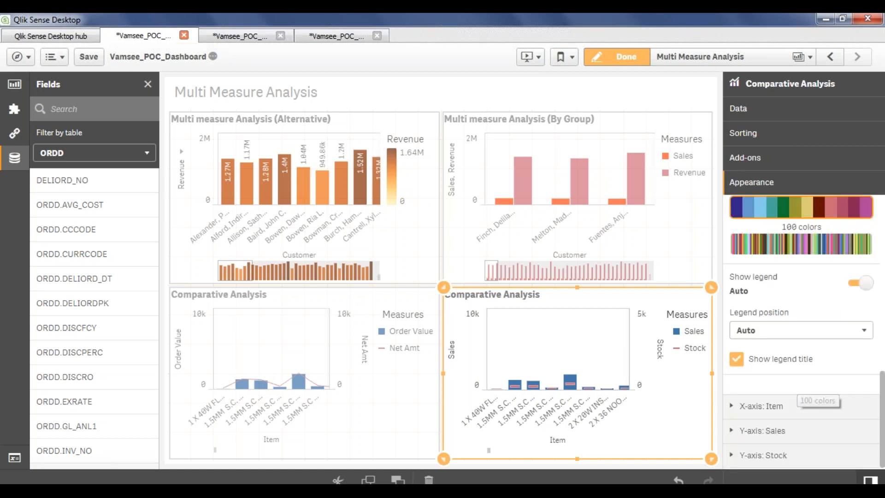
left_click(730, 414)
scroll(804, 422, "up", 2)
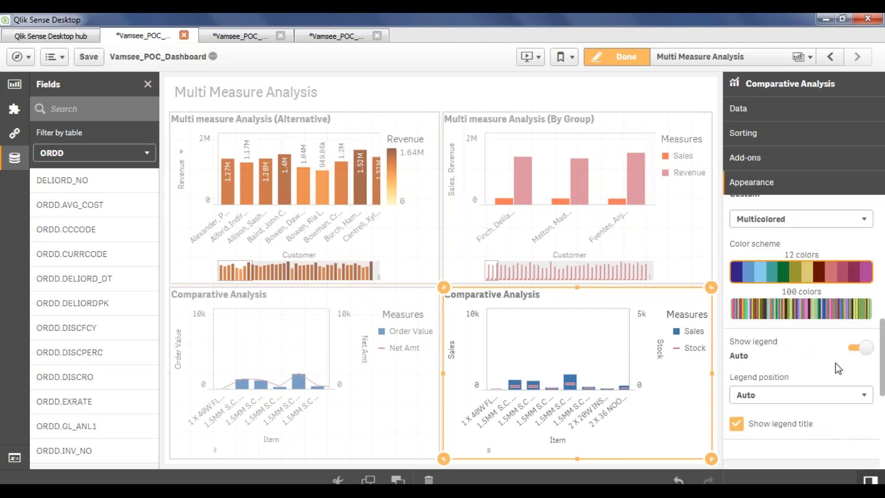
scroll(804, 422, "down", 2)
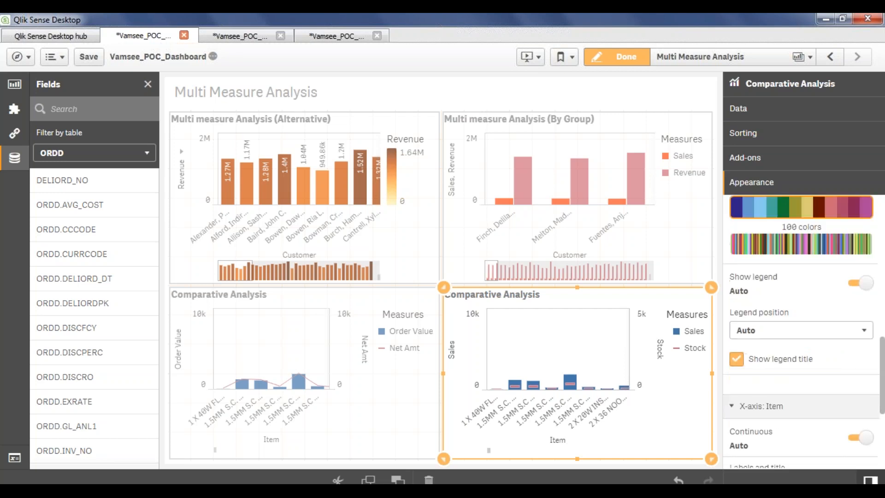
scroll(804, 299, "up", 4)
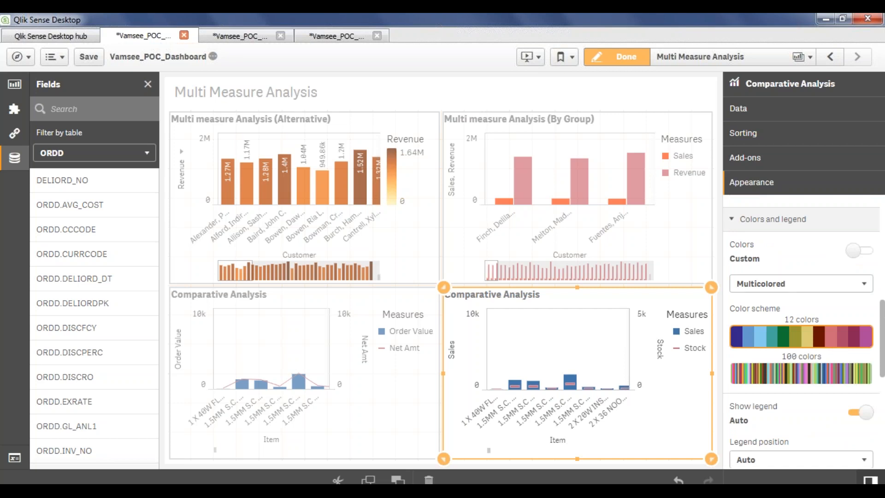
Step: Switch the Item X-axis Continuous setting of the duplicated Comparative Analysis chart to Custom and check the available label orientations
scroll(765, 295, "up", 4)
left_click(772, 348)
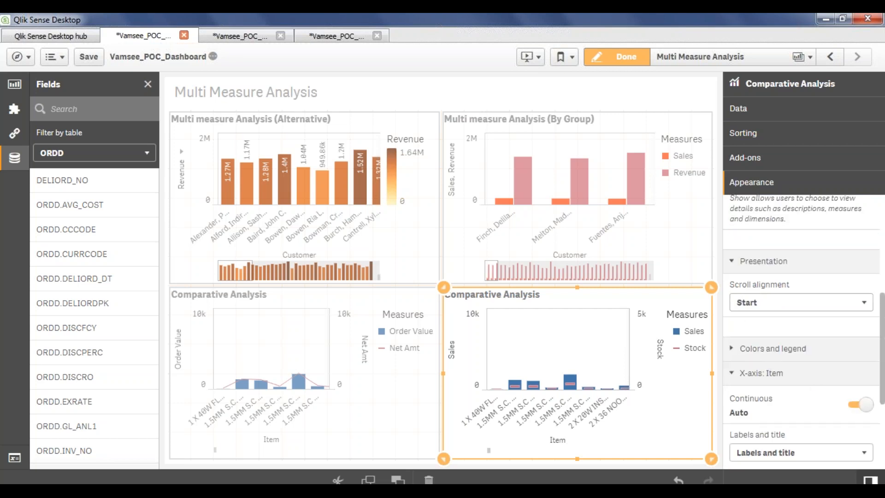
left_click(858, 406)
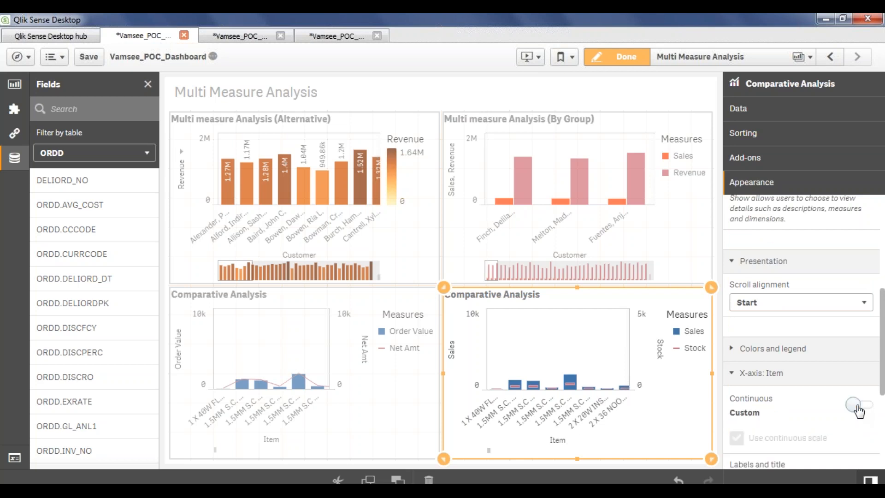
left_click(858, 405)
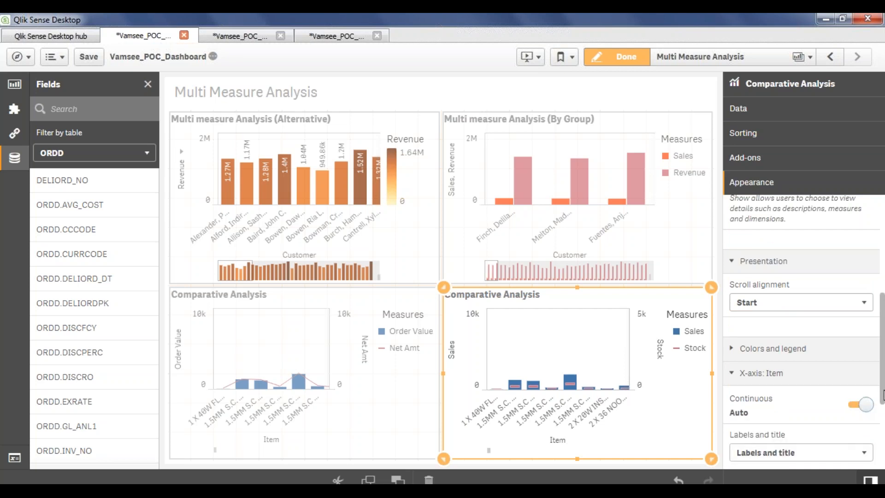
scroll(883, 394, "down", 3)
left_click(857, 290)
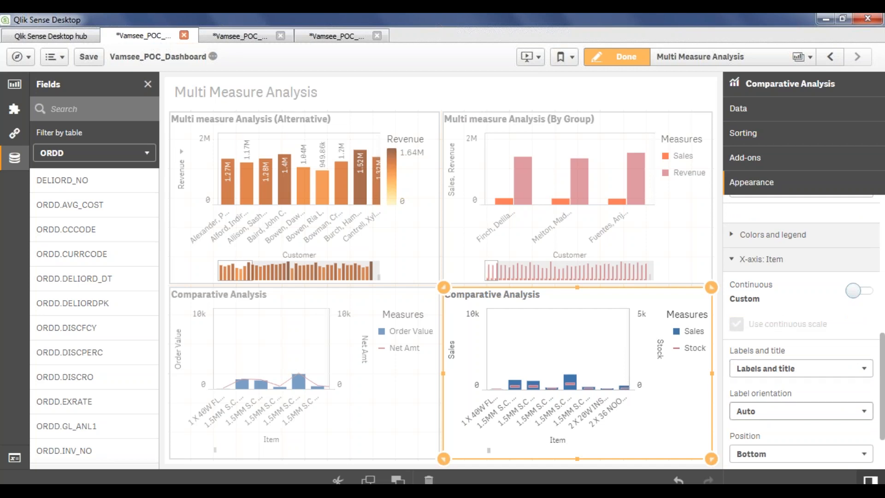
left_click(860, 411)
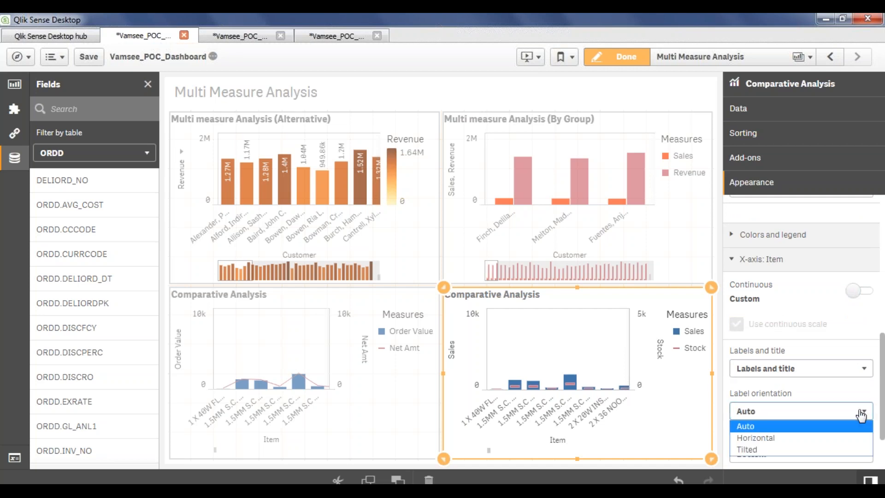
left_click(860, 414)
scroll(880, 410, "down", 2)
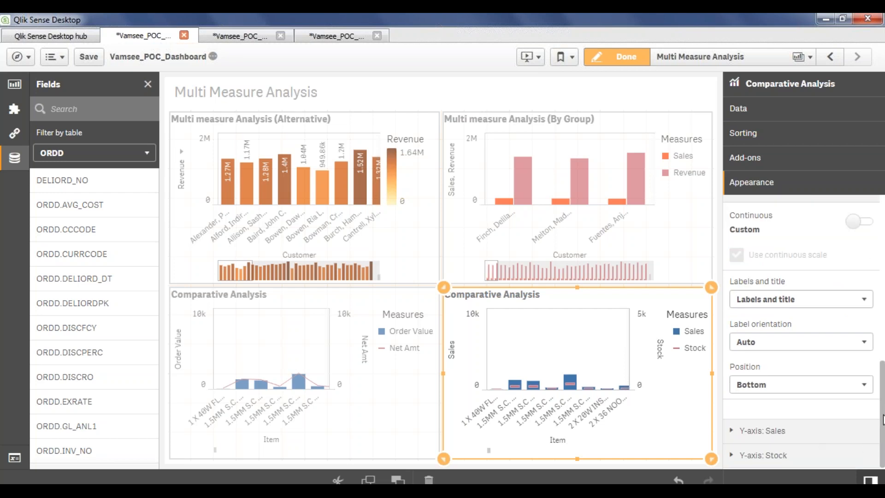
Step: Try Single color for the duplicated Comparative Analysis chart and restore the Multicolored option
scroll(807, 378, "up", 3)
left_click(731, 300)
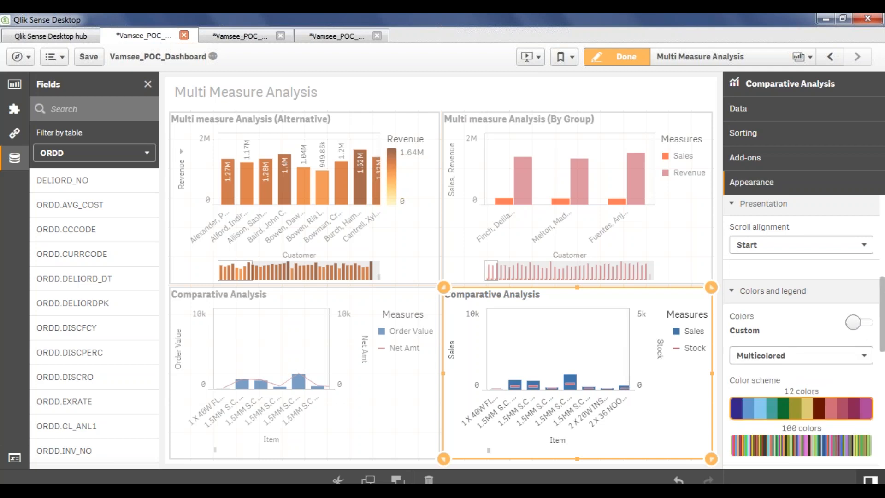
left_click(863, 355)
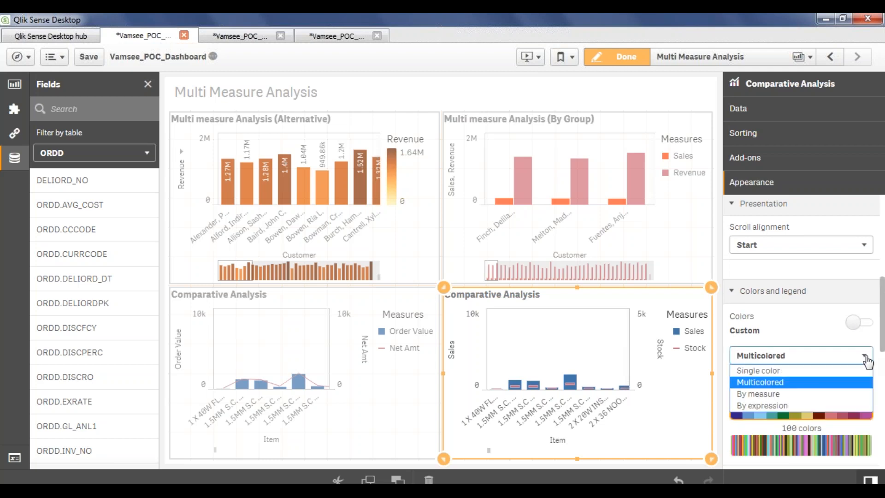
left_click(758, 371)
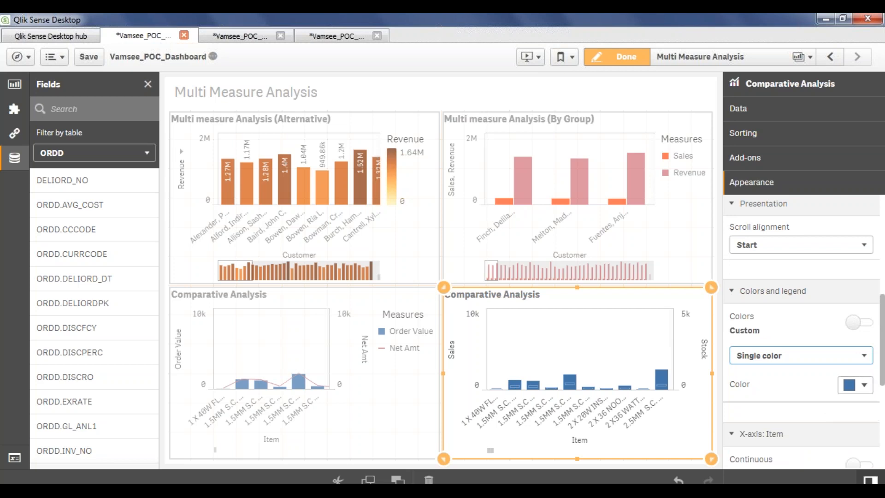
left_click(807, 357)
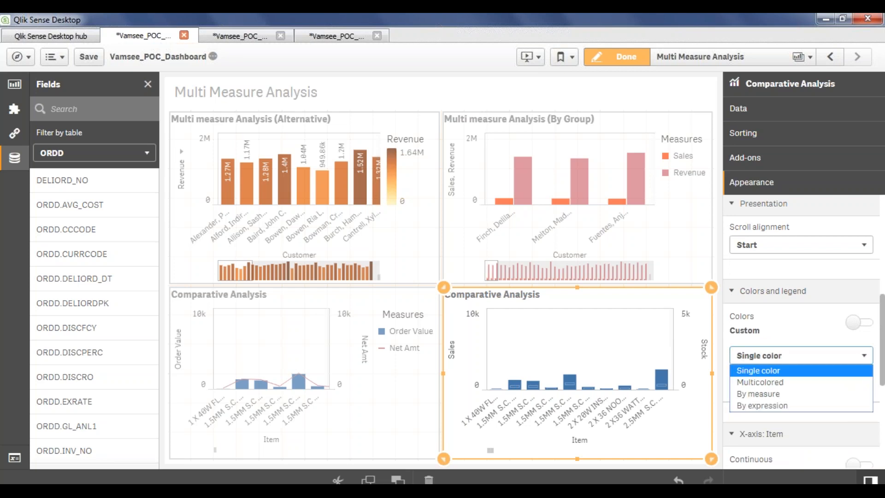
left_click(794, 383)
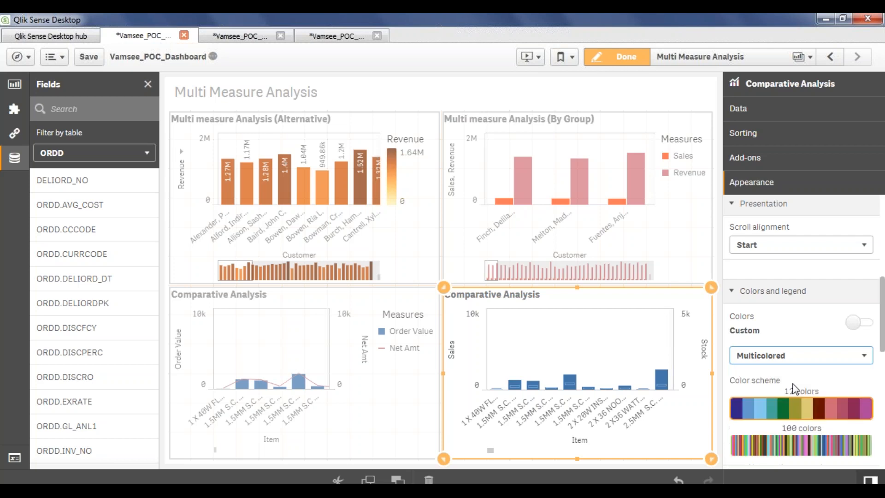
Step: Try coloring the duplicated chart by expression and by measure, and return it to Multicolored
left_click(864, 362)
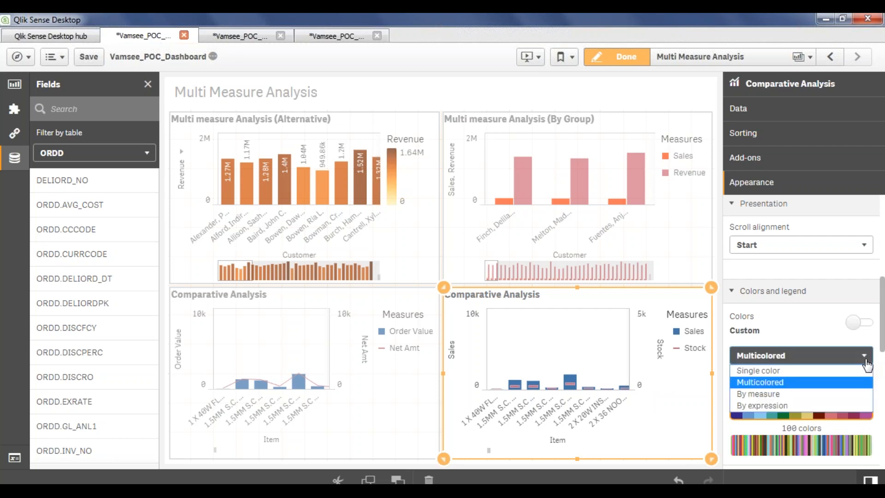
left_click(839, 404)
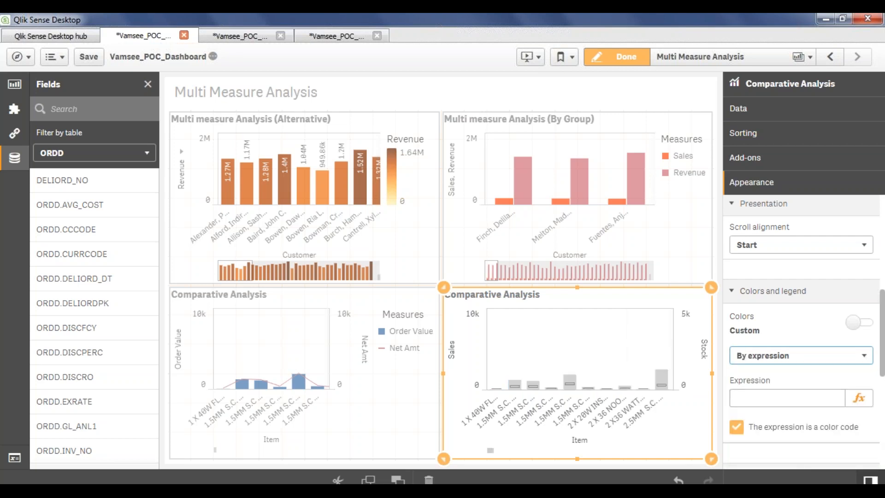
left_click(772, 398)
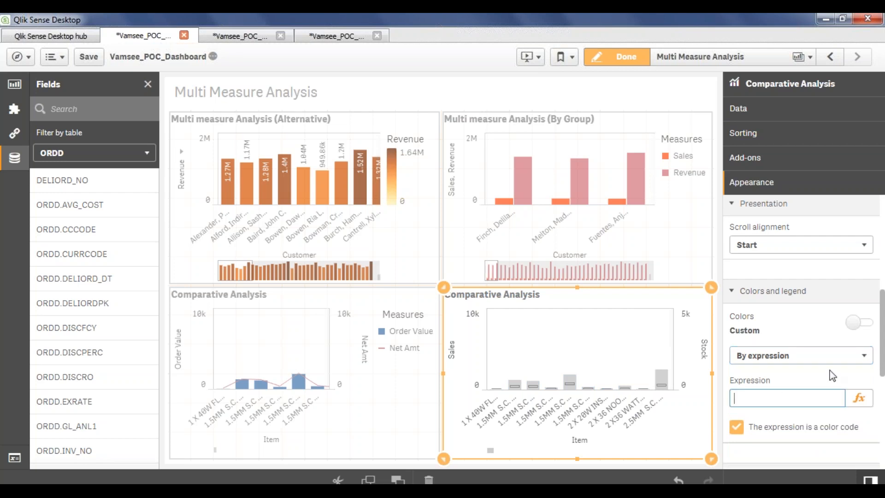
scroll(832, 375, "down", 2)
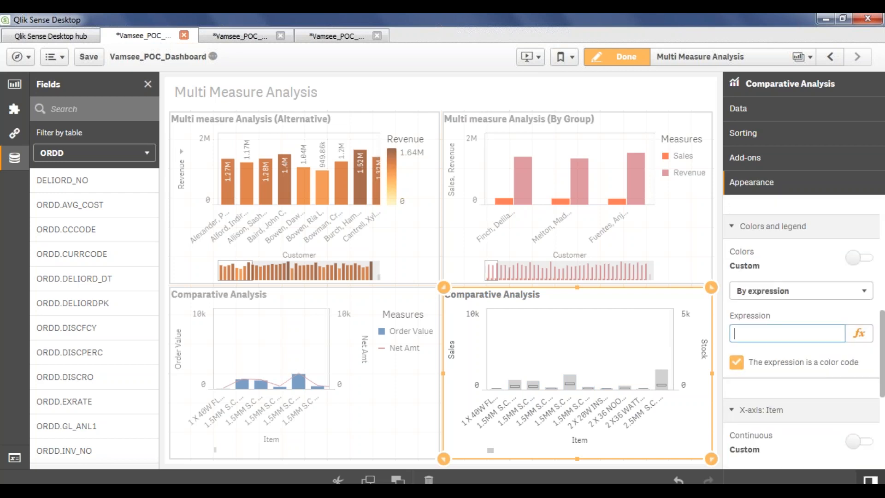
left_click(801, 291)
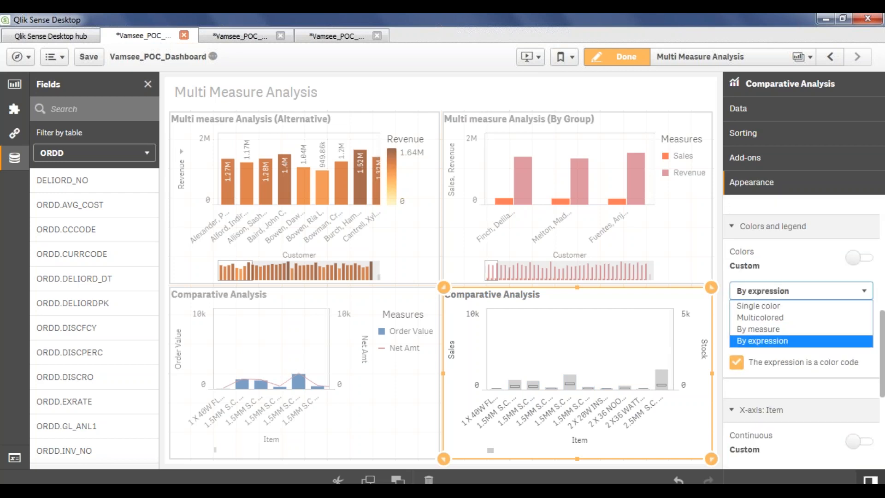
left_click(802, 332)
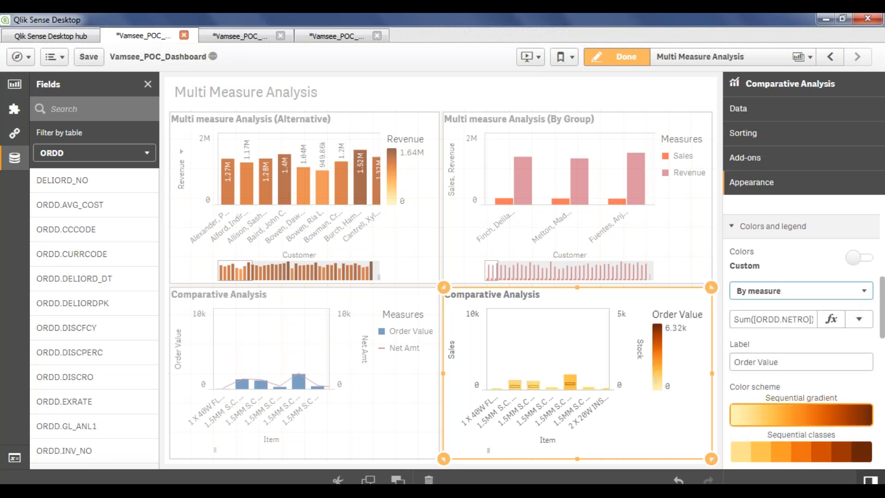
left_click(800, 291)
left_click(794, 314)
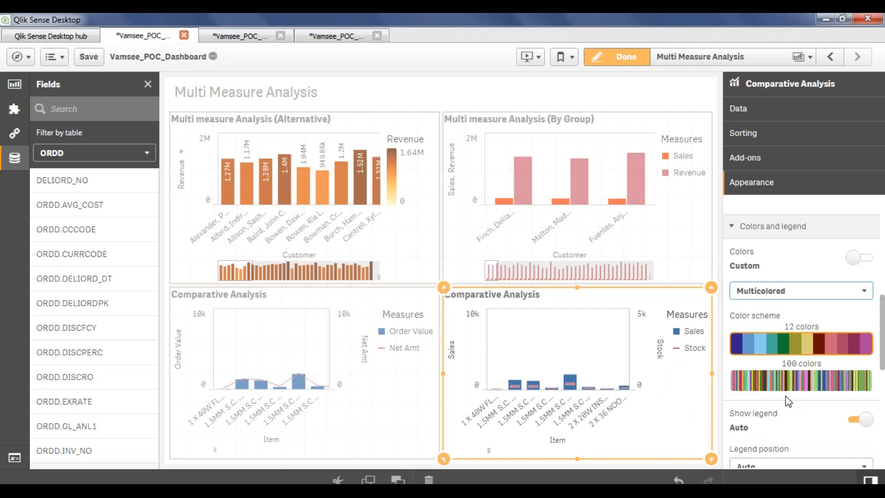
Step: Save the dashboard and finish editing the Multi Measure Analysis sheet
left_click(89, 57)
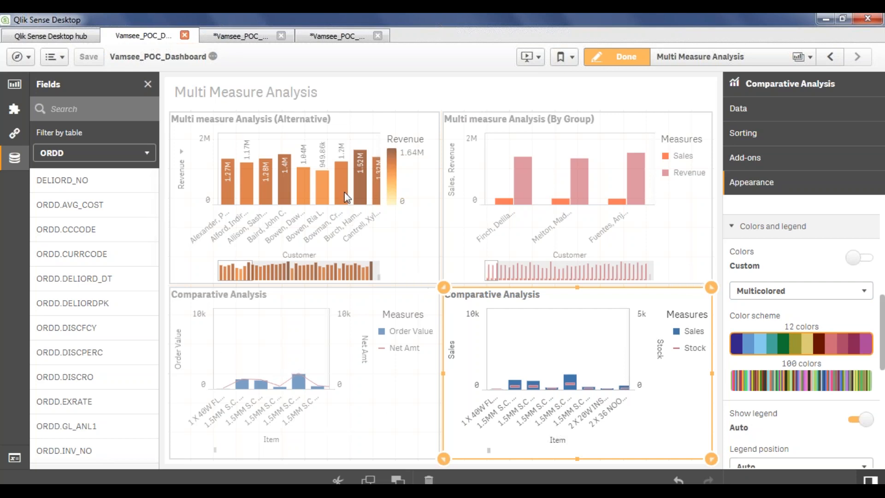
left_click(625, 56)
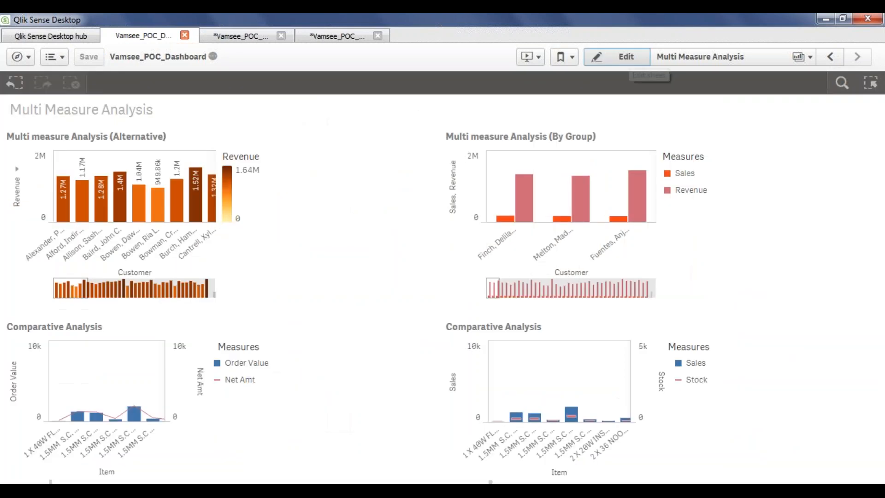
Step: Review the Multi Dimensional Analysis and Score Card sheets, and return to Multi Measure Analysis to inspect a customer's Sales and Revenue bars
left_click(796, 59)
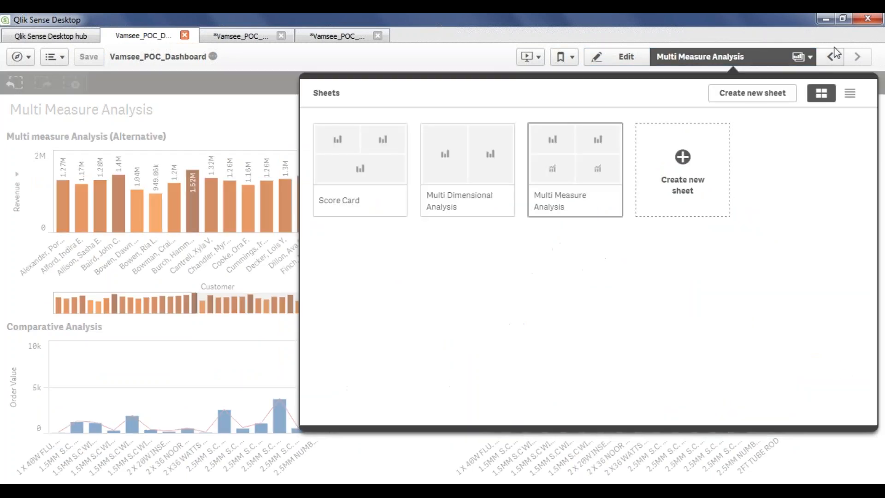
left_click(830, 59)
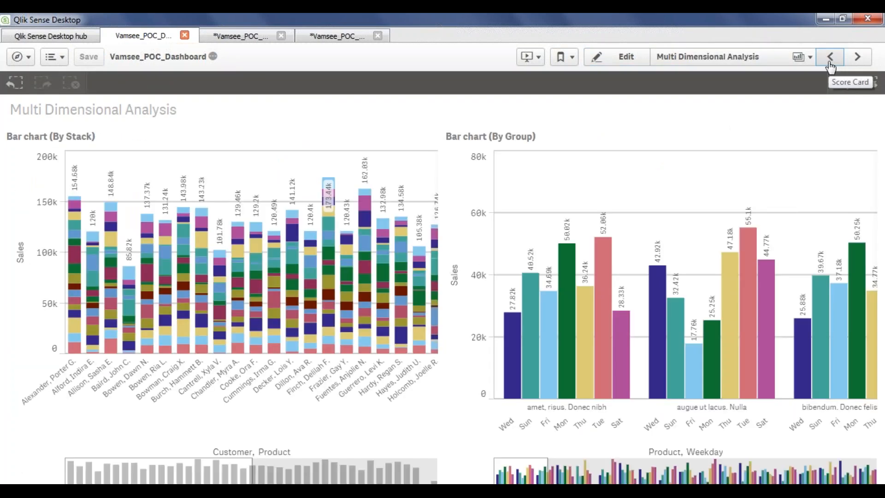
left_click(830, 64)
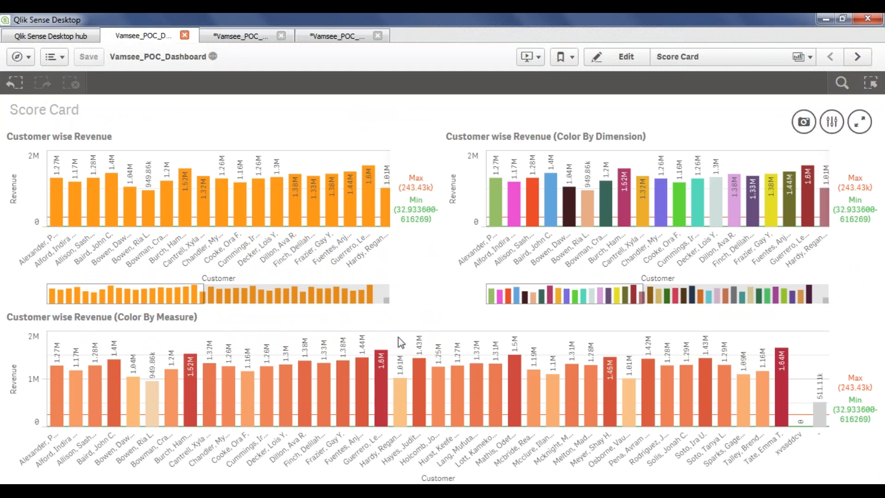
left_click(849, 60)
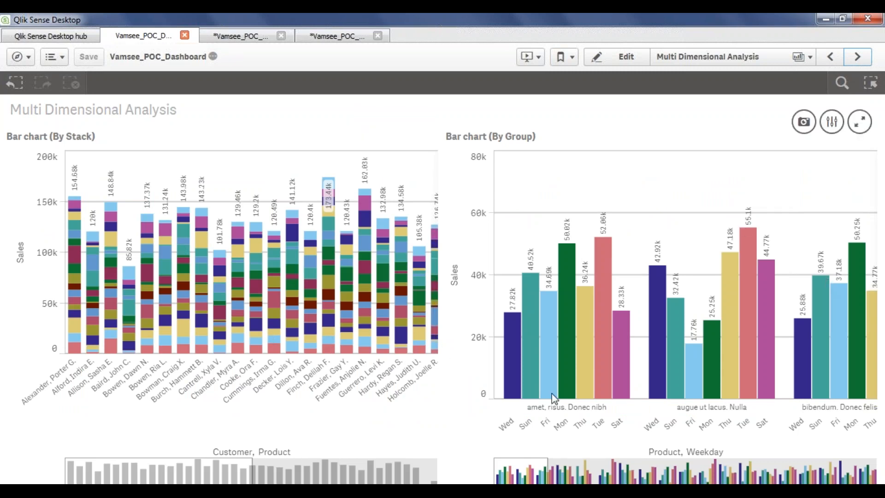
left_click(857, 56)
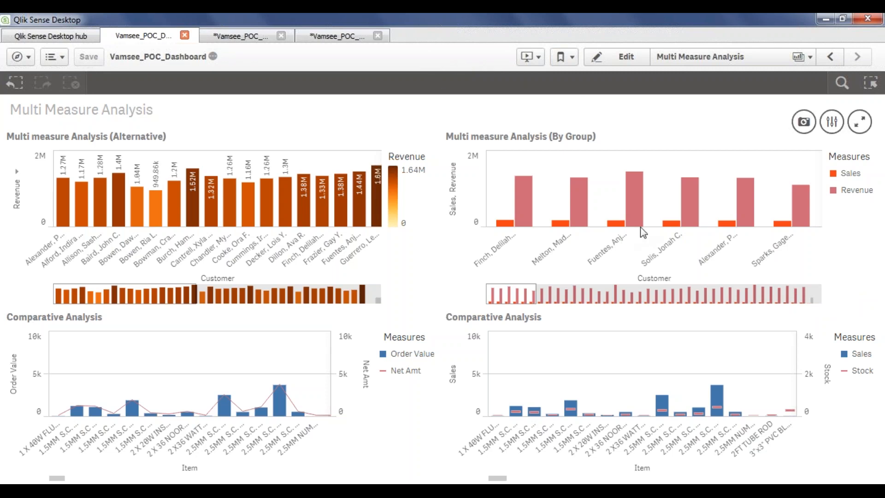
mouse_move(640, 227)
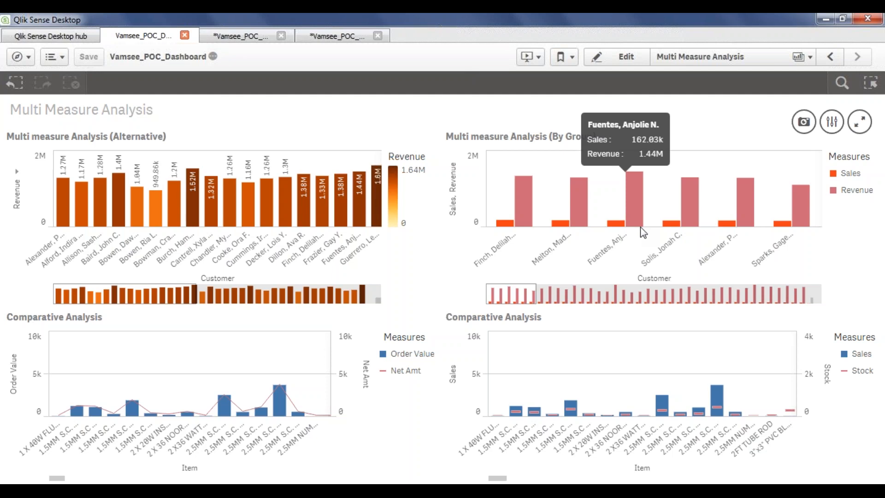